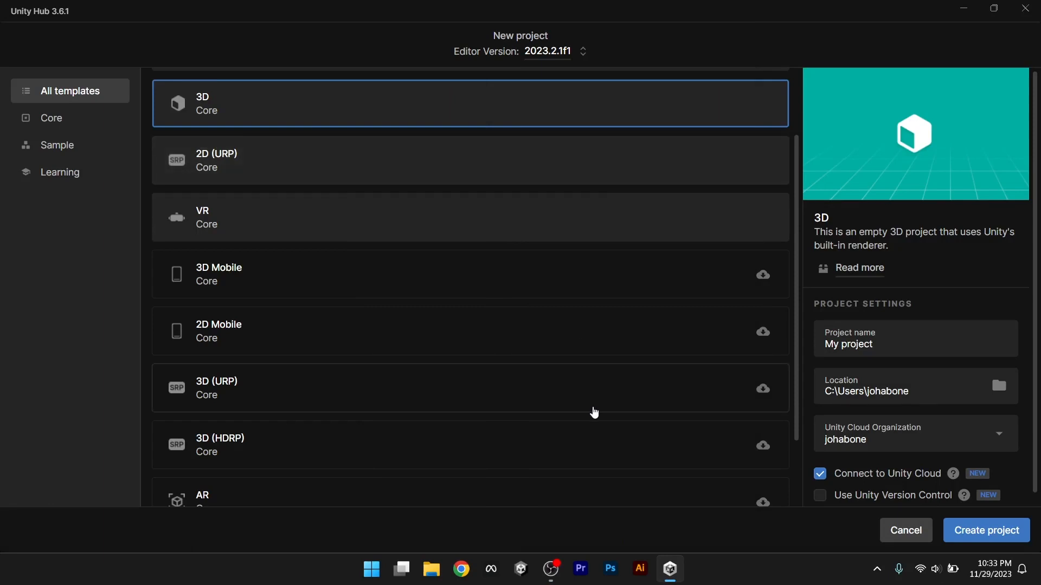
- Look through the list of available templates for the new project
{"action": "scroll", "coordinate": [609, 445], "scroll_direction": "down", "scroll_amount": 2}
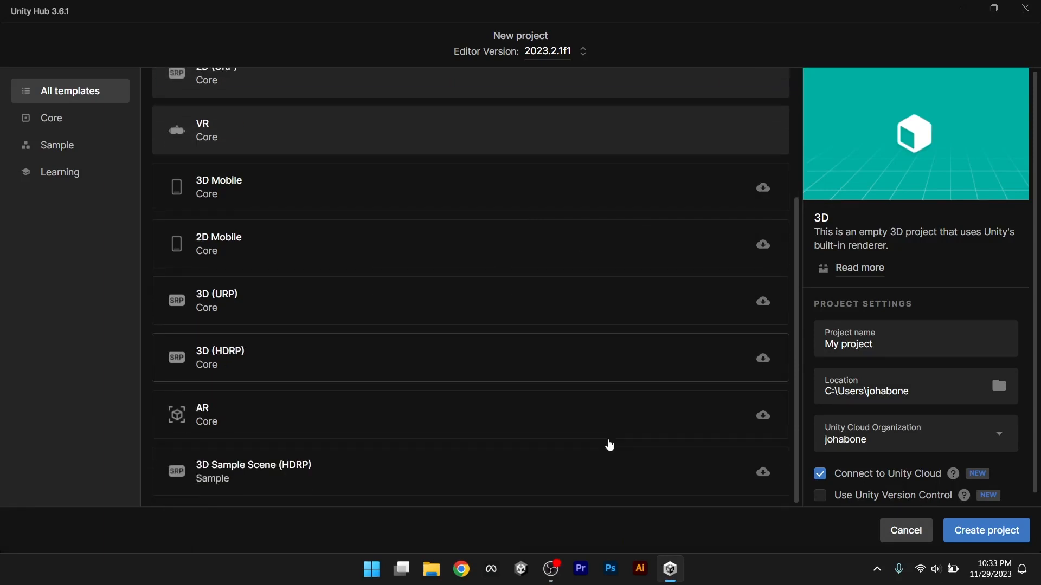
{"action": "scroll", "coordinate": [608, 440], "scroll_direction": "up", "scroll_amount": 4}
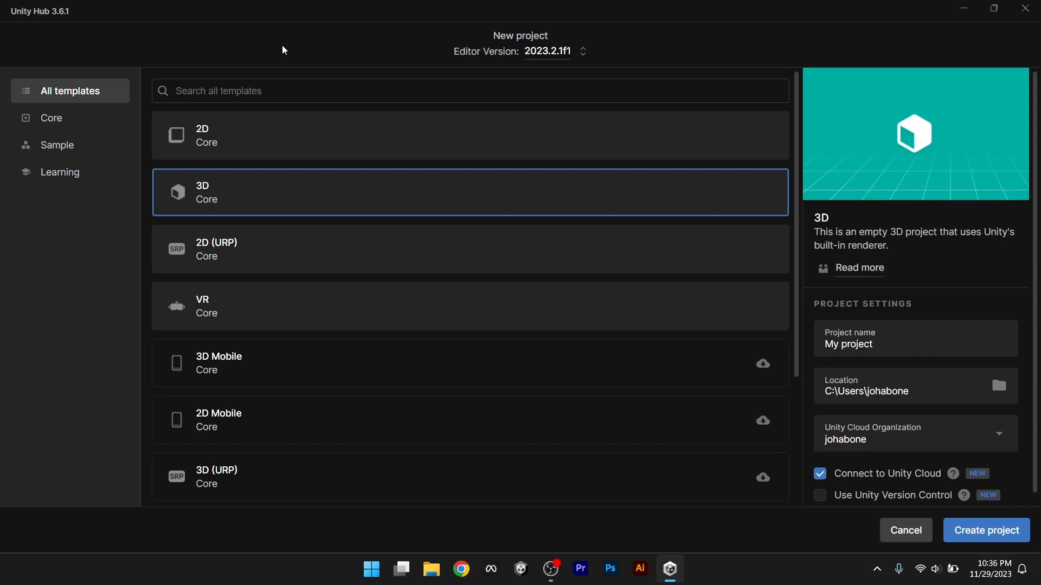
{"action": "scroll", "coordinate": [352, 266], "scroll_direction": "down", "scroll_amount": 3}
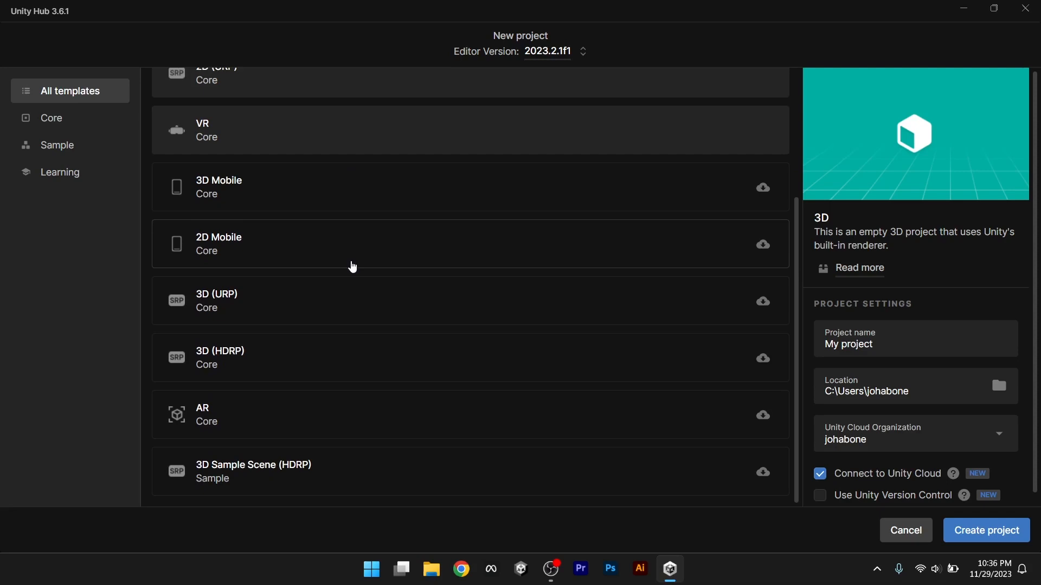
{"action": "scroll", "coordinate": [353, 266], "scroll_direction": "up", "scroll_amount": 3}
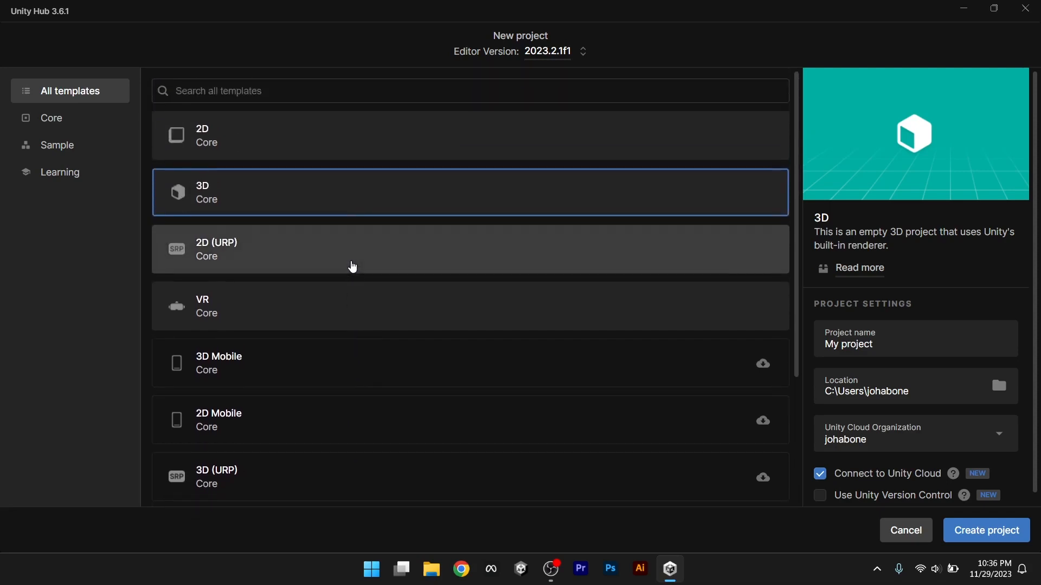
{"action": "scroll", "coordinate": [336, 365], "scroll_direction": "down", "scroll_amount": 3}
{"action": "scroll", "coordinate": [336, 365], "scroll_direction": "up", "scroll_amount": 3}
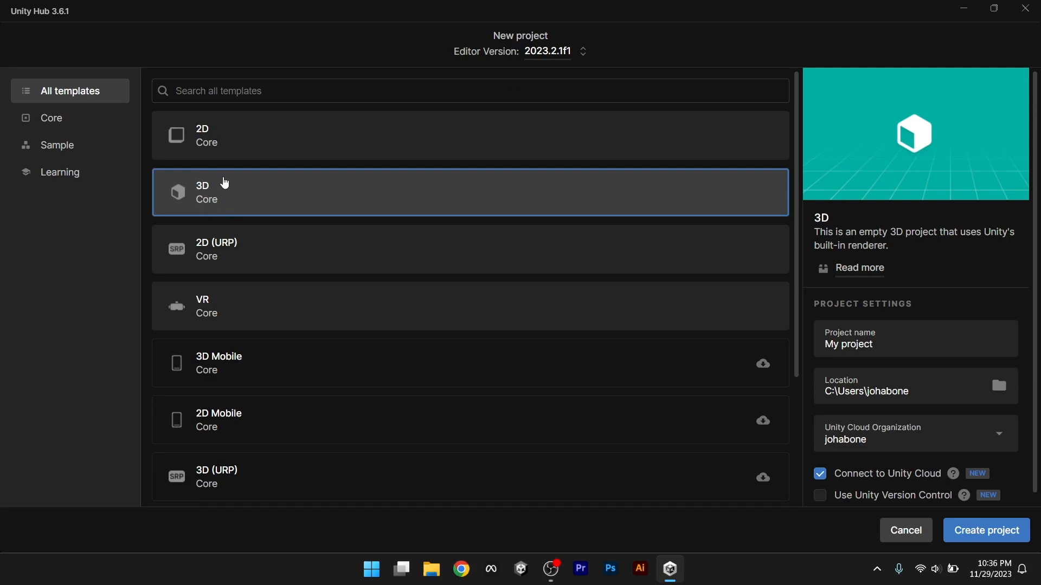
- Create a new project named VRproject1 from the VR core template
{"action": "scroll", "coordinate": [269, 281], "scroll_direction": "down", "scroll_amount": 1}
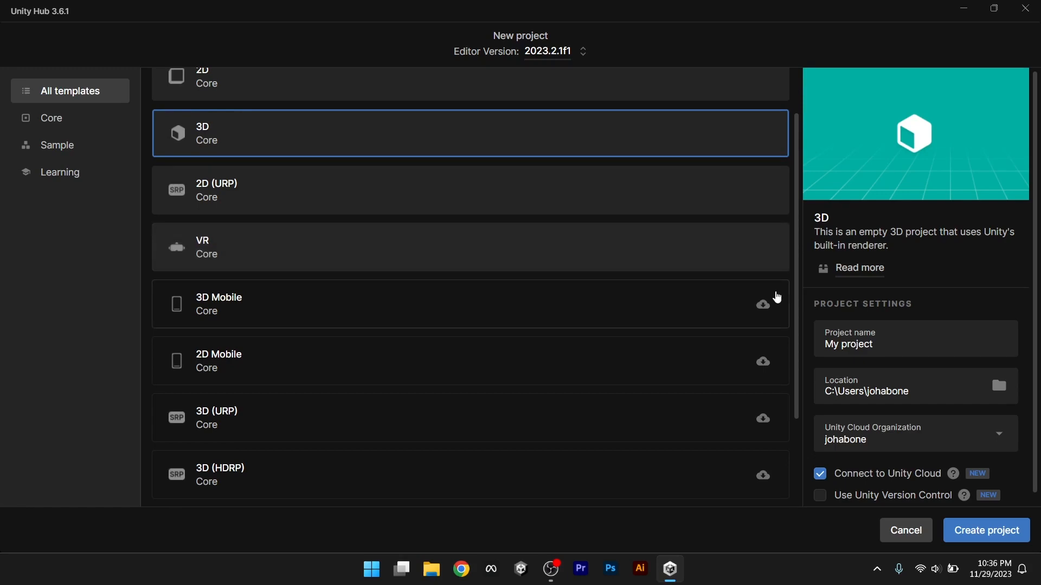
{"action": "triple_click", "coordinate": [852, 341]}
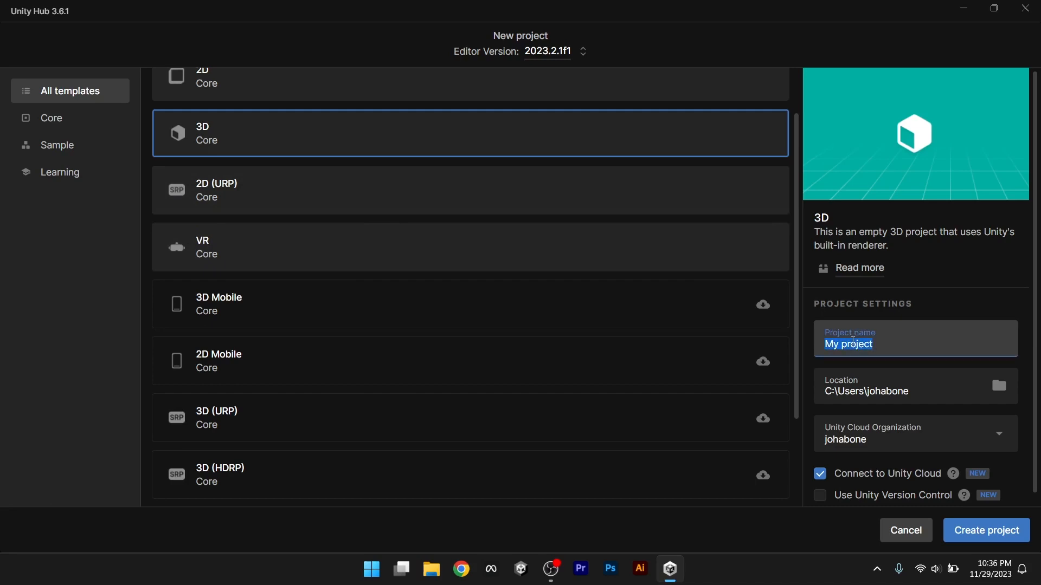
{"action": "type", "text": "VRproject"}
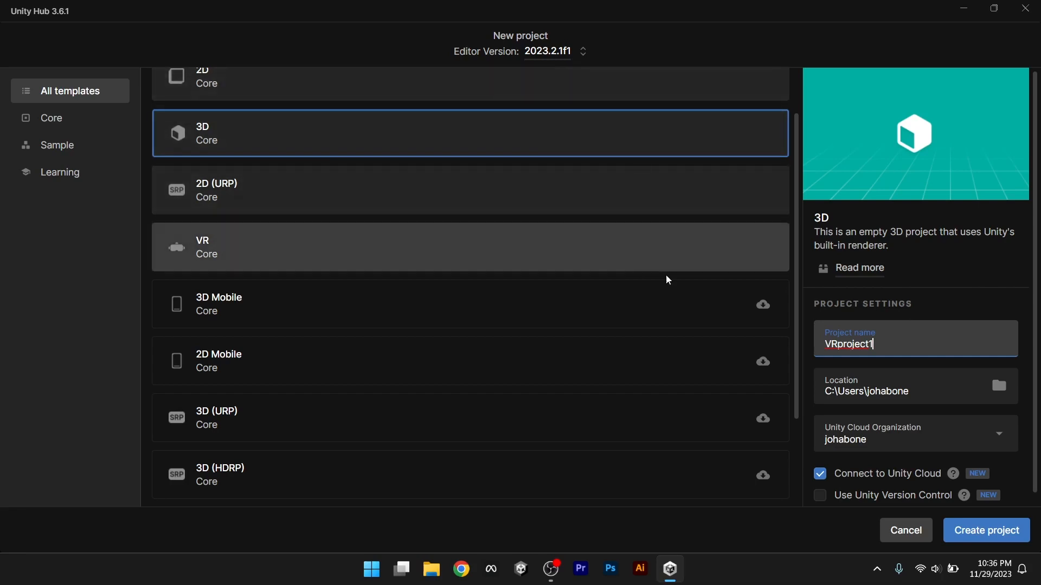
{"action": "left_click", "coordinate": [276, 252]}
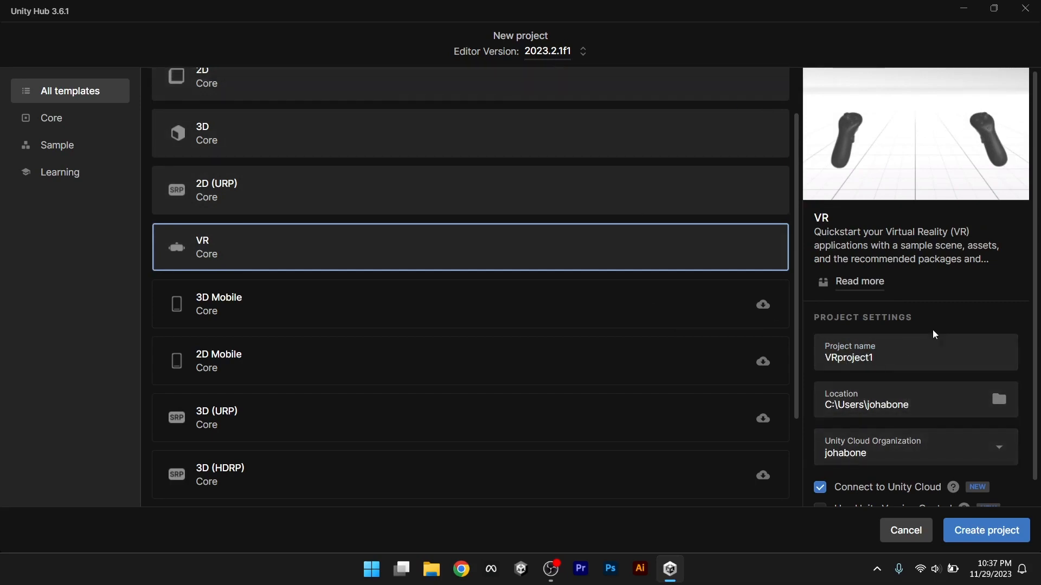
{"action": "scroll", "coordinate": [954, 451], "scroll_direction": "down", "scroll_amount": 1}
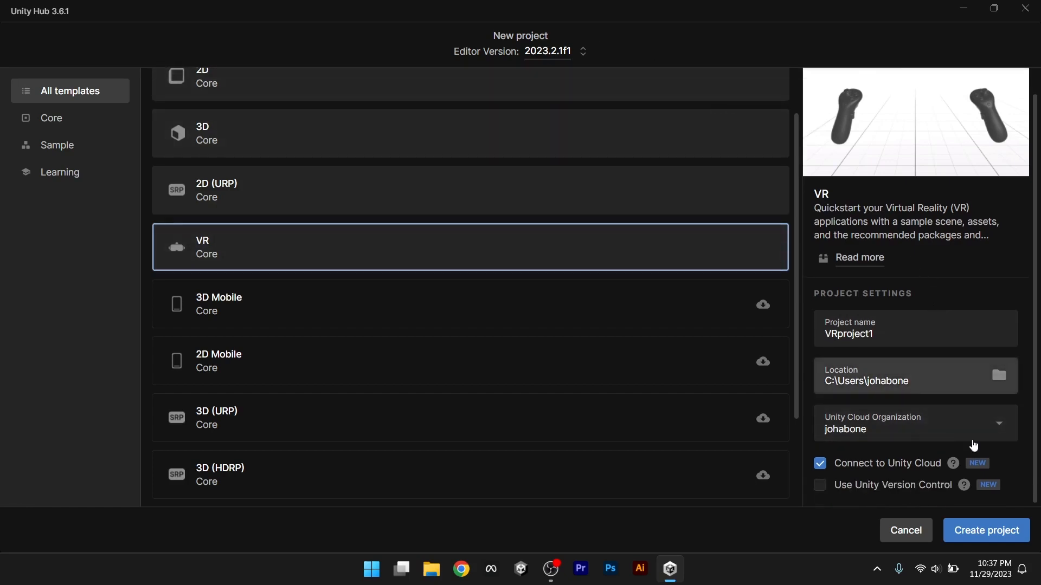
{"action": "left_click", "coordinate": [979, 531]}
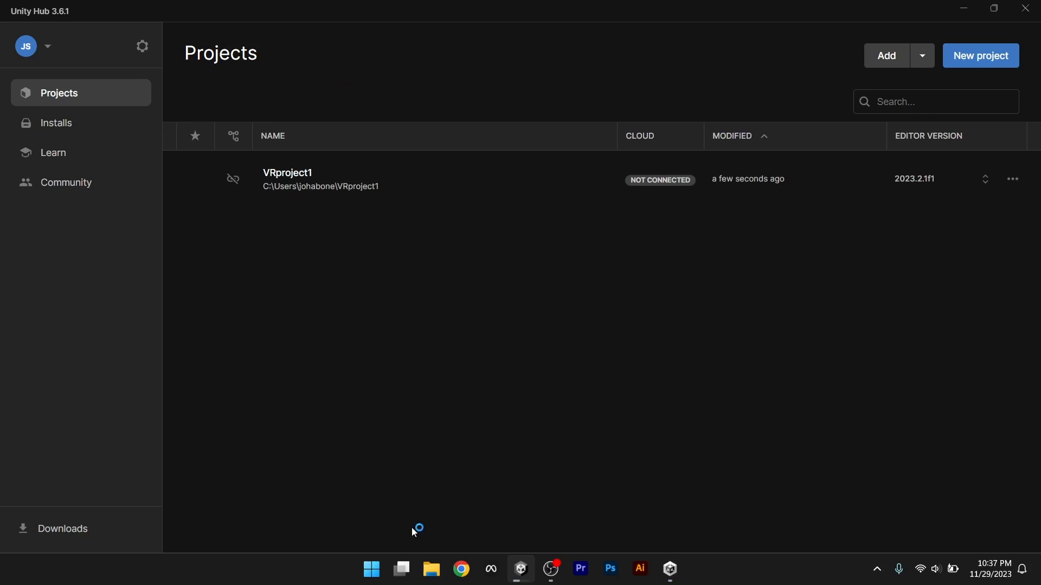
- Switch to the Unity editor window that is loading VRproject1
{"action": "left_click", "coordinate": [402, 570]}
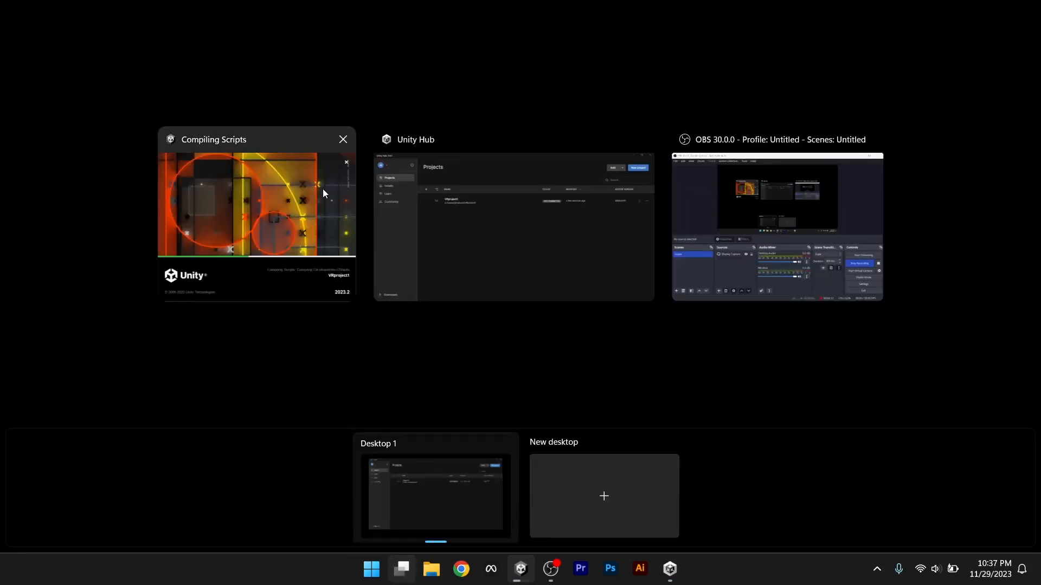
{"action": "left_click", "coordinate": [323, 189]}
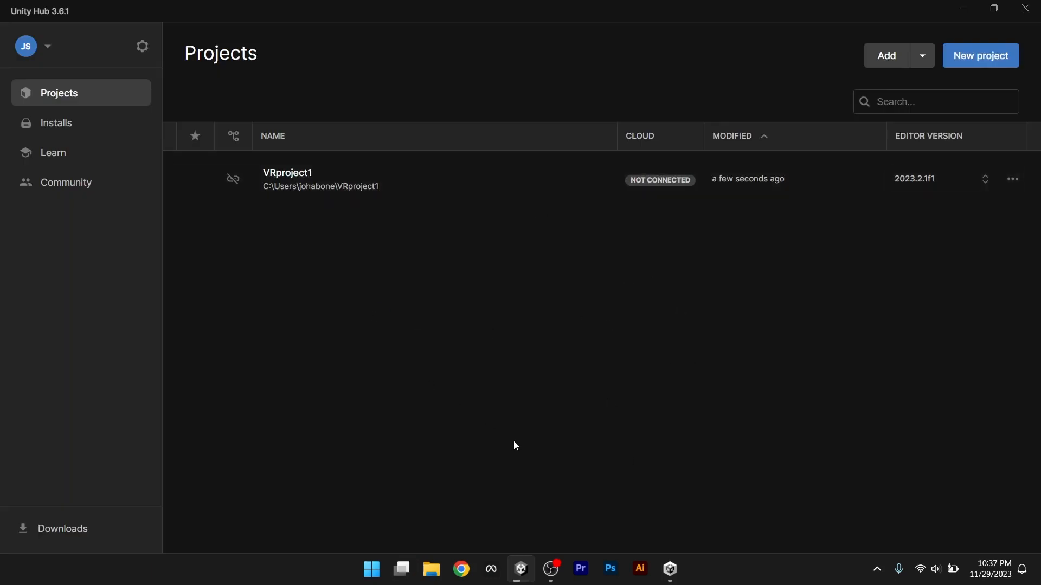
{"action": "mouse_move", "coordinate": [521, 564]}
{"action": "left_click", "coordinate": [509, 505]}
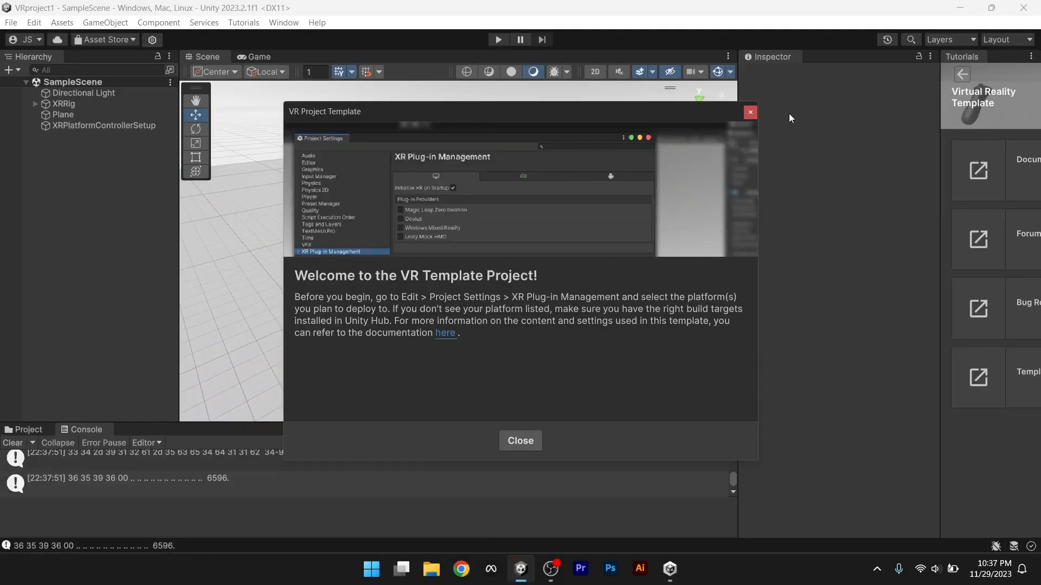
- Show the project's asset folders and dismiss the VR Project Template welcome window
{"action": "left_click", "coordinate": [33, 432]}
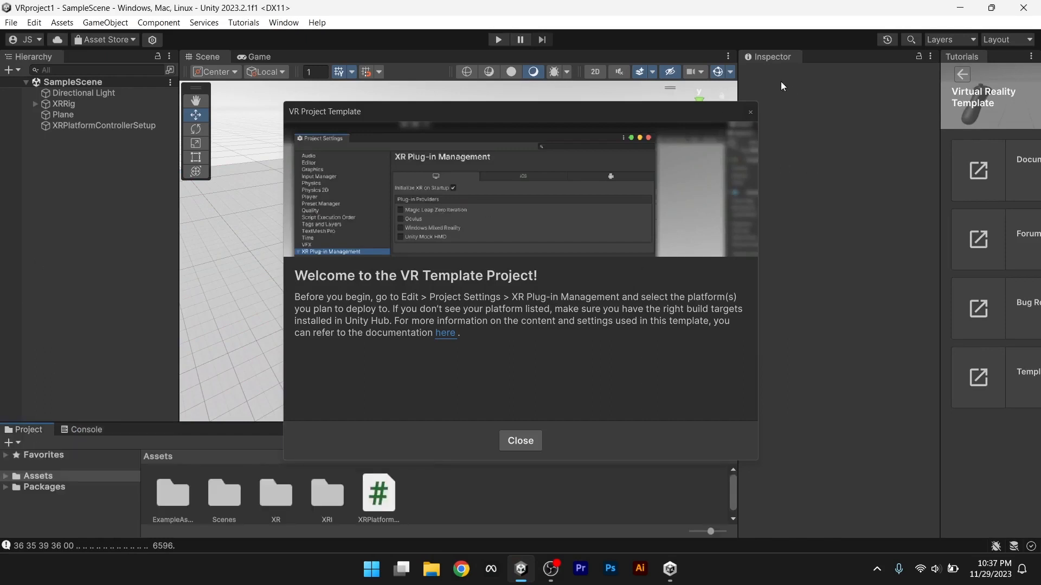
{"action": "left_click", "coordinate": [751, 115]}
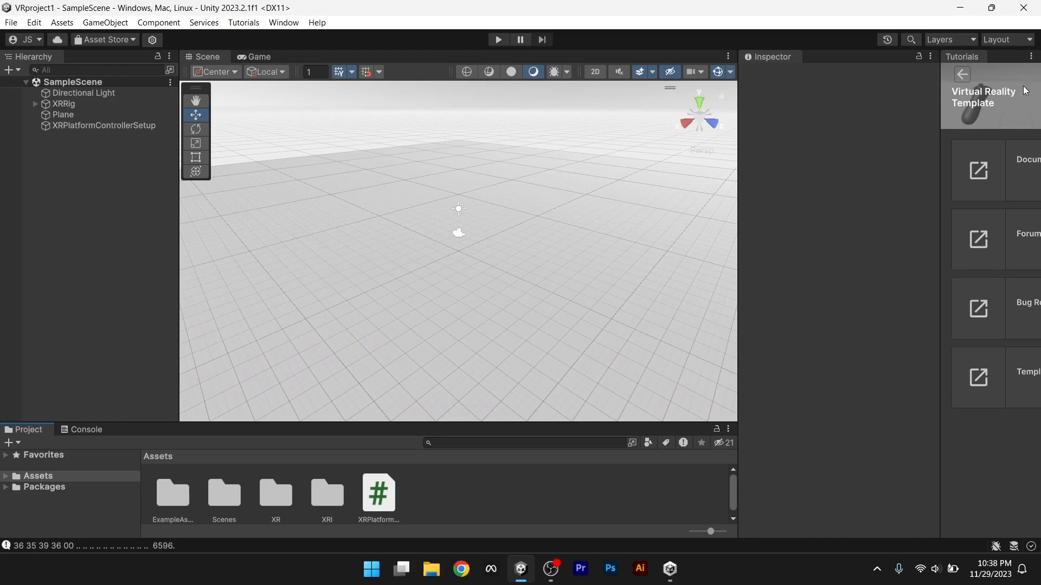
- Remove the Tutorials view from the layout and enlarge the Scene view by narrowing the Inspector
{"action": "left_click", "coordinate": [1032, 57]}
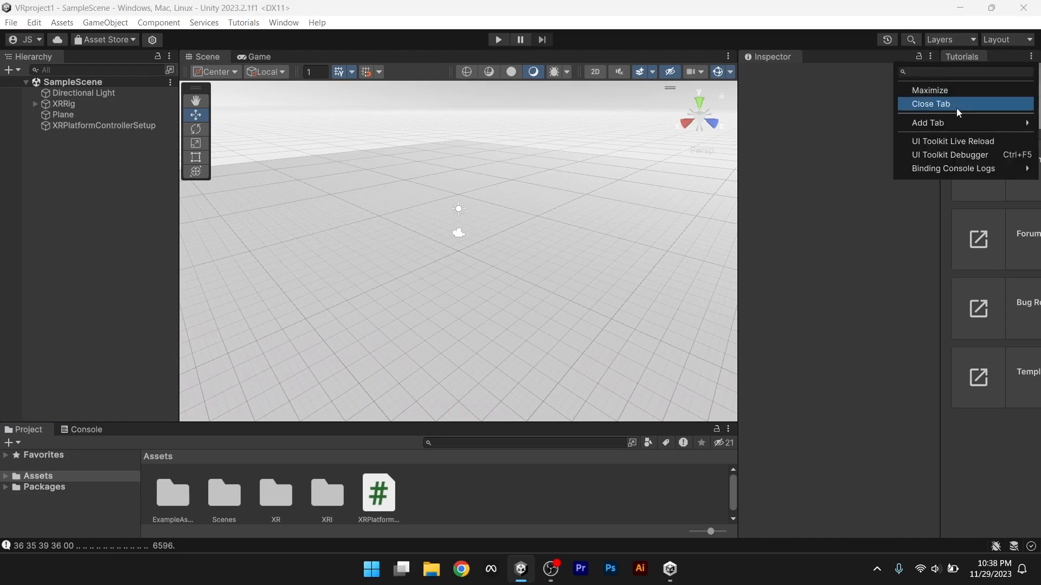
{"action": "mouse_move", "coordinate": [970, 126]}
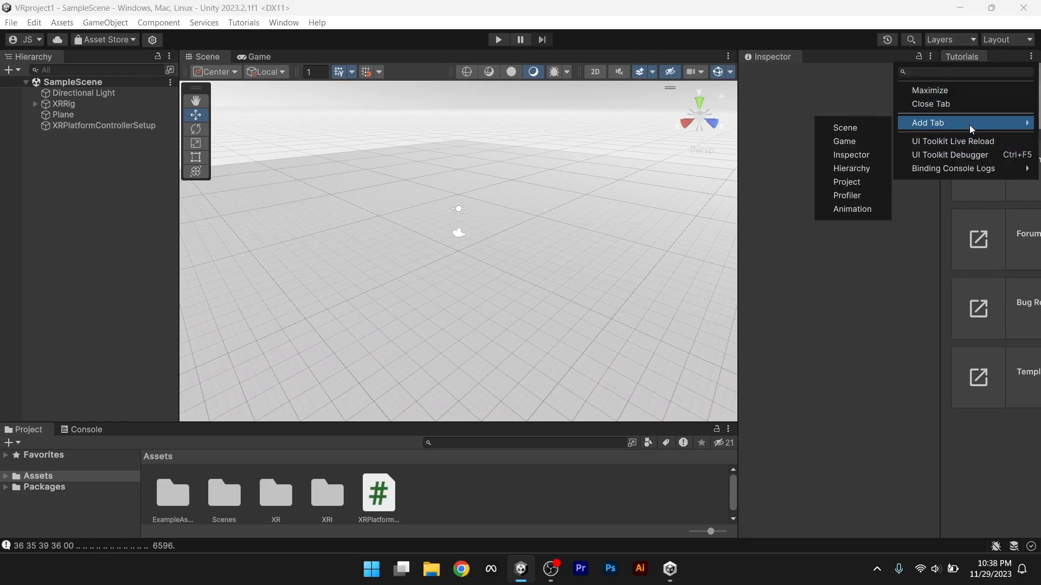
{"action": "left_click", "coordinate": [968, 102]}
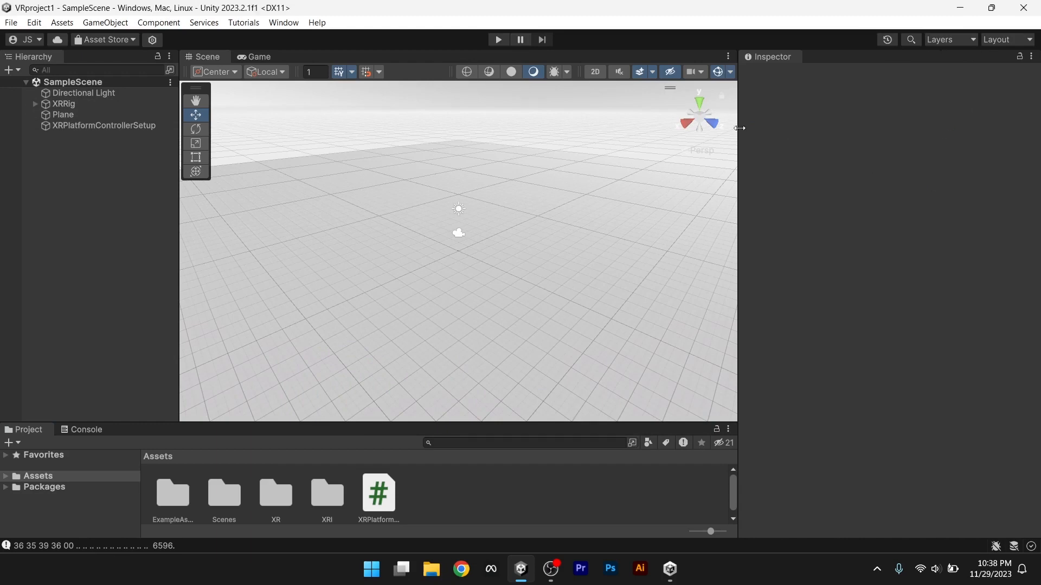
{"action": "left_click_drag", "start_coordinate": [737, 135], "coordinate": [884, 169]}
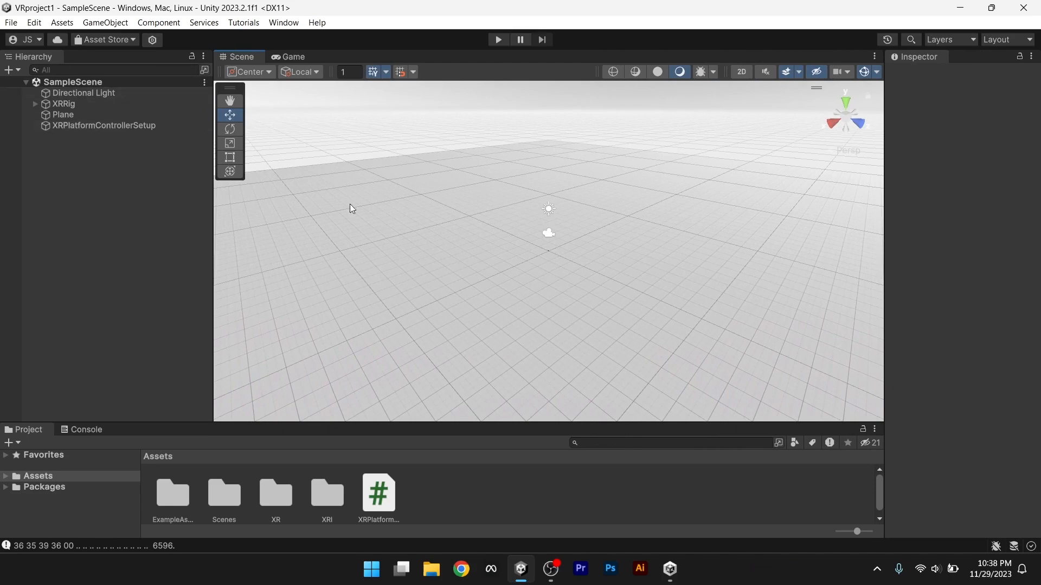
- Select the ground plane in the scene and widen the Inspector to show its properties in full
{"action": "left_click", "coordinate": [455, 243]}
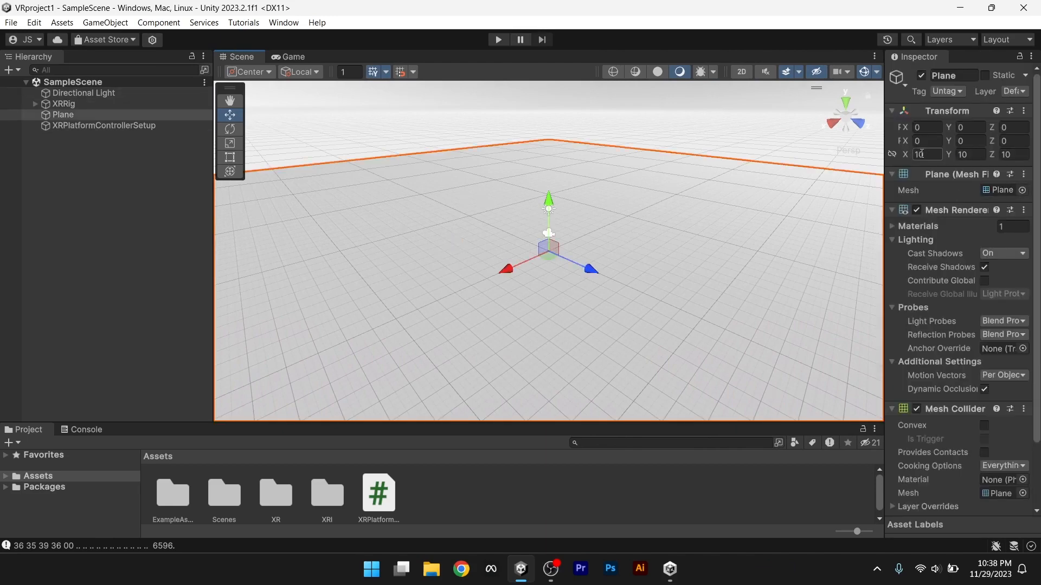
{"action": "left_click_drag", "start_coordinate": [884, 173], "coordinate": [624, 176]}
{"action": "scroll", "coordinate": [717, 382], "scroll_direction": "down", "scroll_amount": 3}
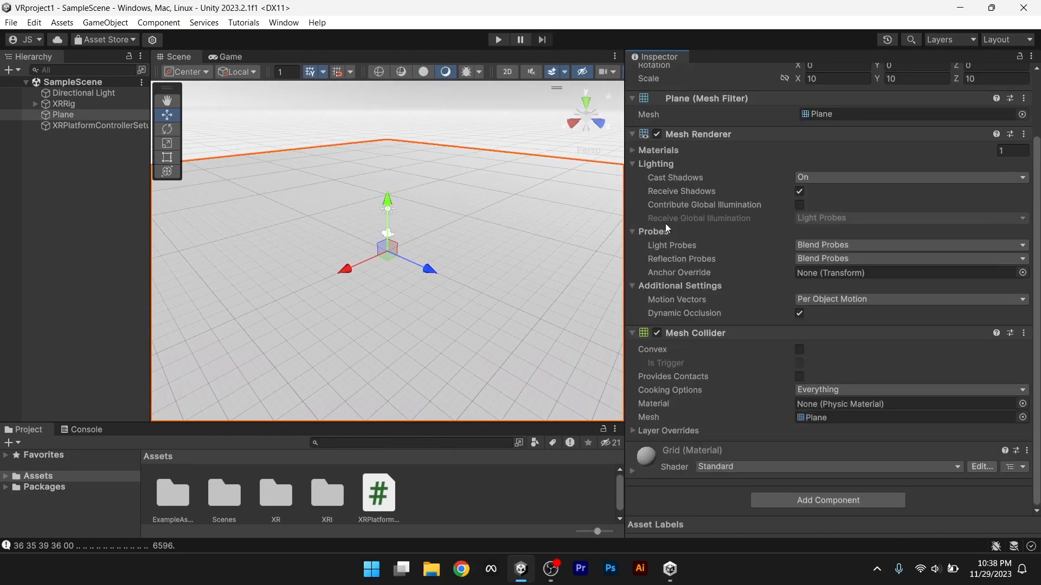
{"action": "scroll", "coordinate": [724, 213], "scroll_direction": "up", "scroll_amount": 3}
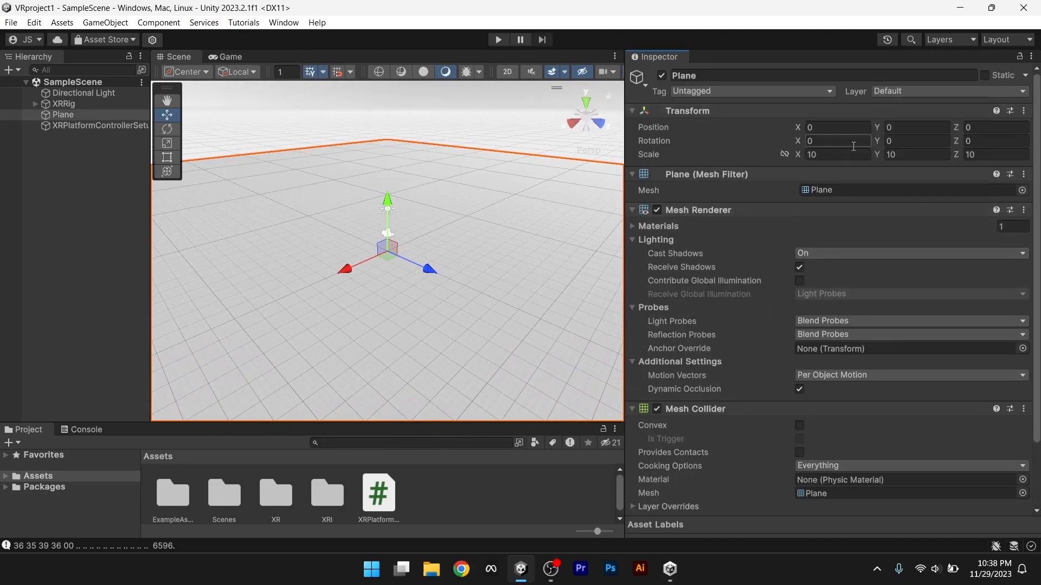
{"action": "left_click", "coordinate": [836, 156]}
{"action": "type", "text": "1"}
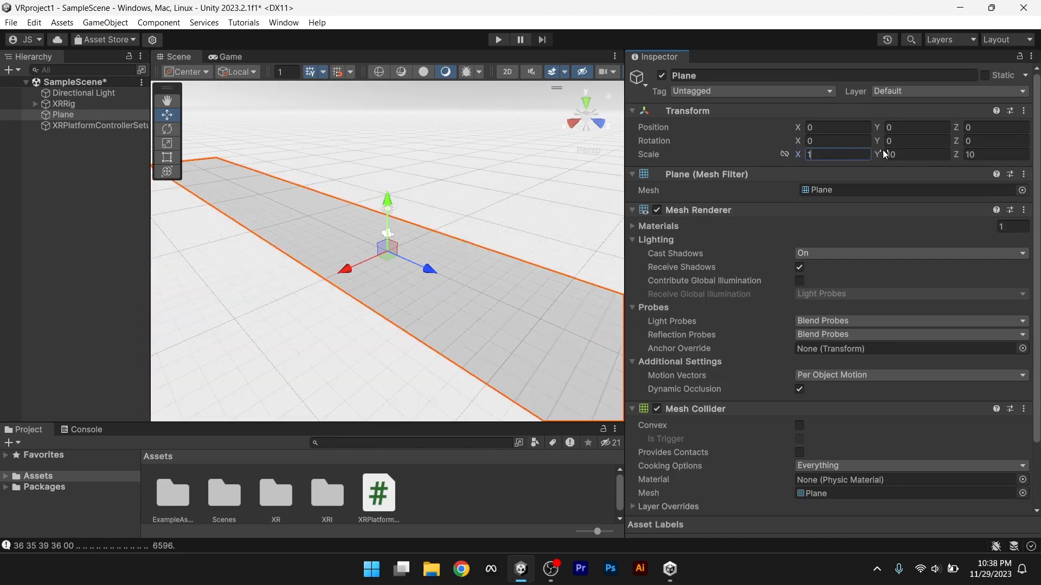
{"action": "left_click", "coordinate": [908, 156]}
{"action": "type", "text": "1"}
- Set the plane's scale to 2 on the X, Y and Z axes
{"action": "left_click", "coordinate": [821, 156]}
{"action": "type", "text": "2"}
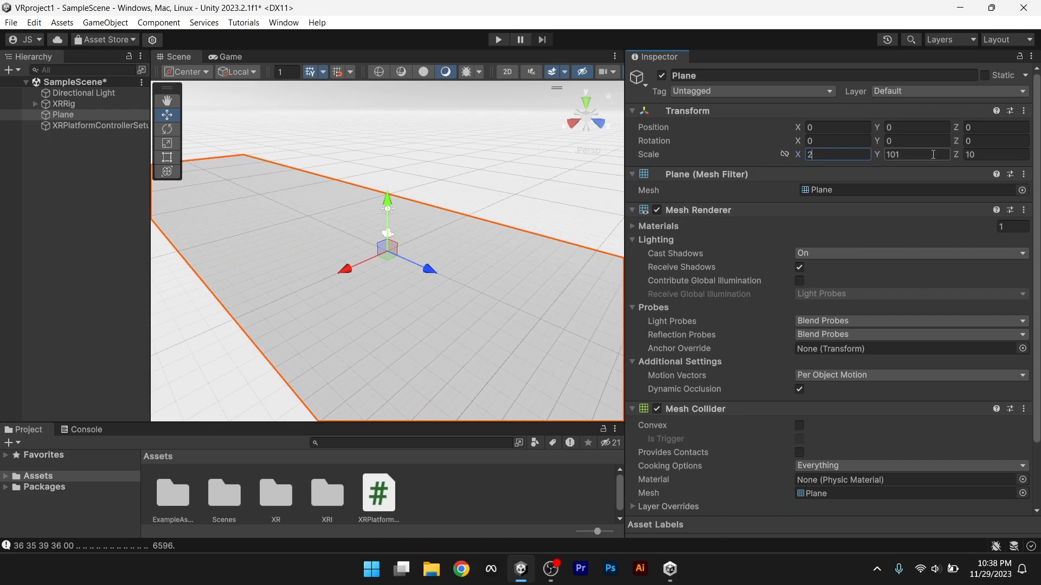
{"action": "left_click", "coordinate": [932, 154]}
{"action": "type", "text": "2"}
{"action": "left_click", "coordinate": [976, 155]}
{"action": "type", "text": "2"}
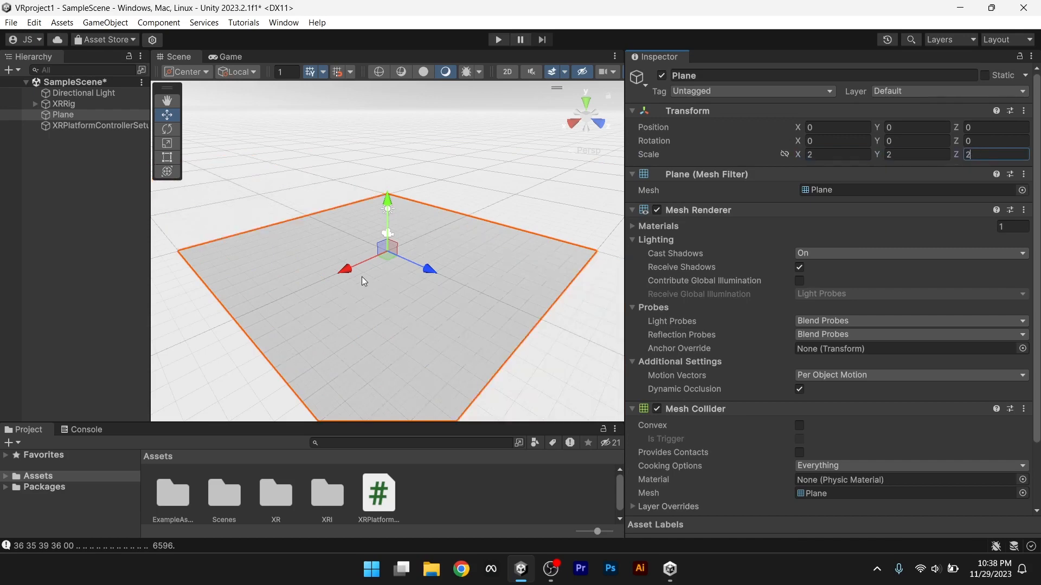
- Focus the Scene view on the XRRig object and save the scene
{"action": "scroll", "coordinate": [362, 277], "scroll_direction": "up", "scroll_amount": 5}
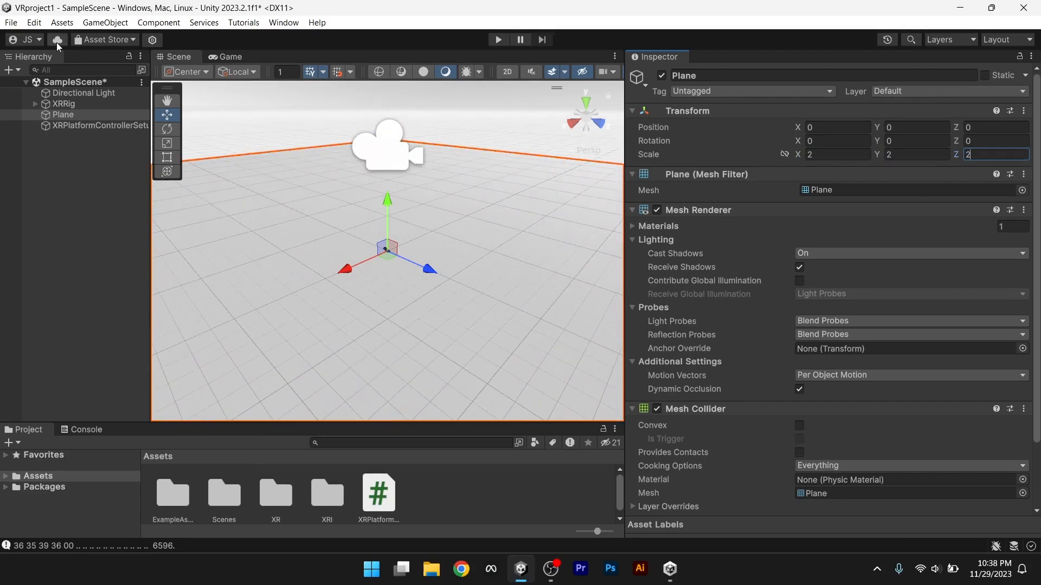
{"action": "left_click", "coordinate": [58, 105]}
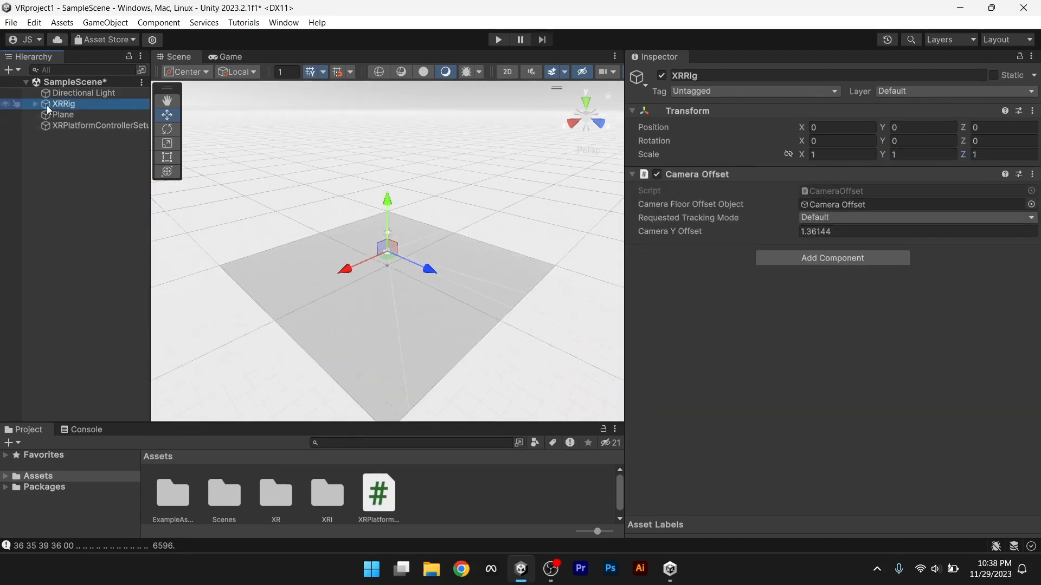
{"action": "double_click", "coordinate": [49, 108]}
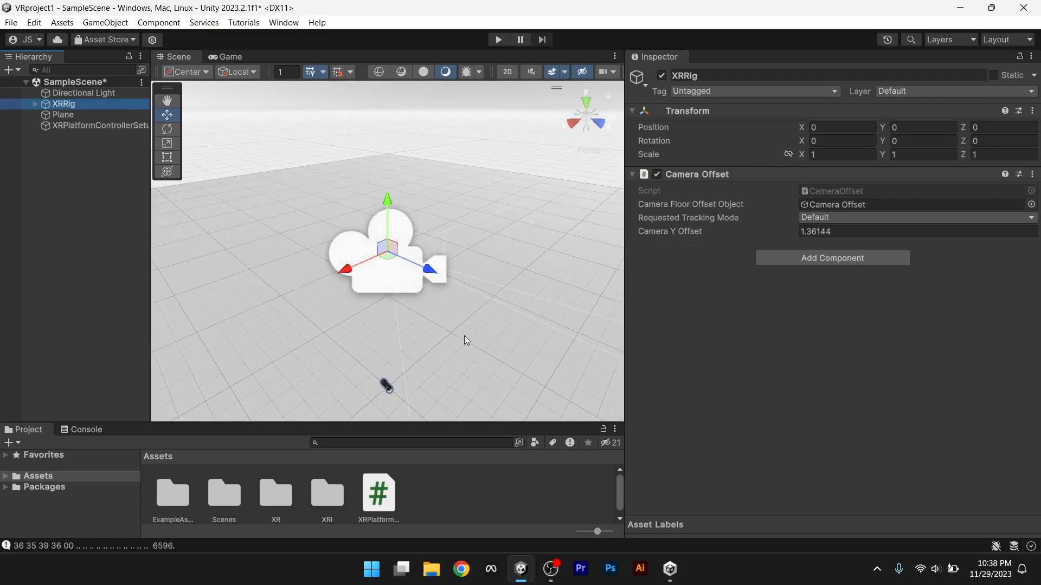
{"action": "left_click_drag", "start_coordinate": [474, 363], "coordinate": [532, 376], "text": "alt"}
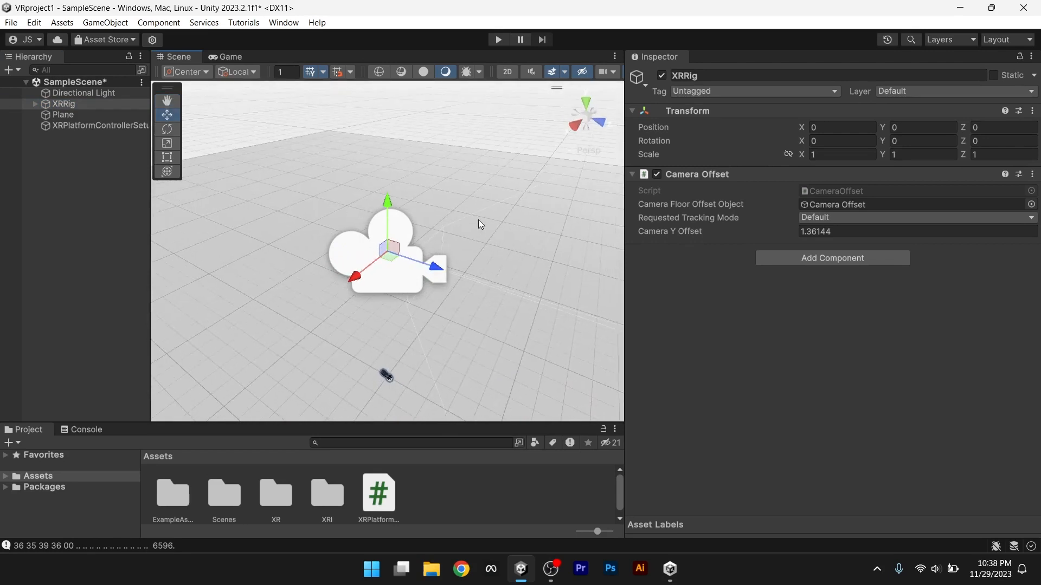
{"action": "key", "text": "ctrl+s"}
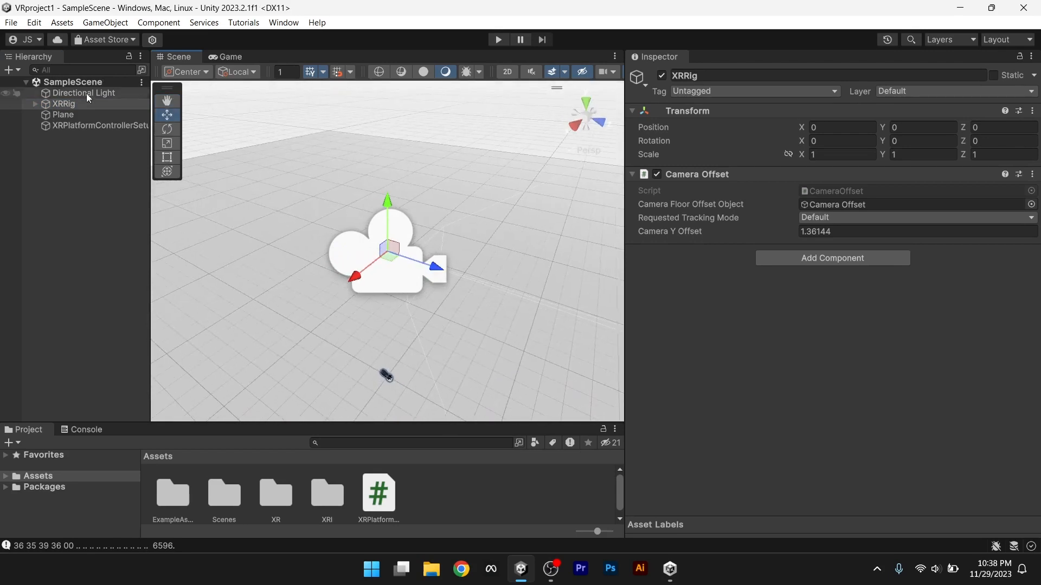
{"action": "left_click", "coordinate": [12, 23]}
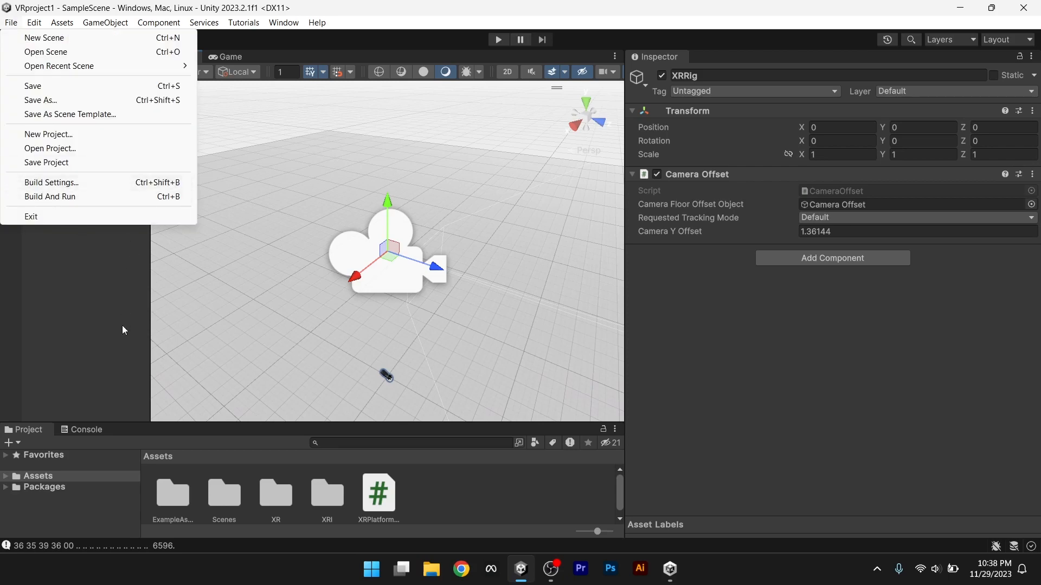
{"action": "left_click", "coordinate": [107, 299]}
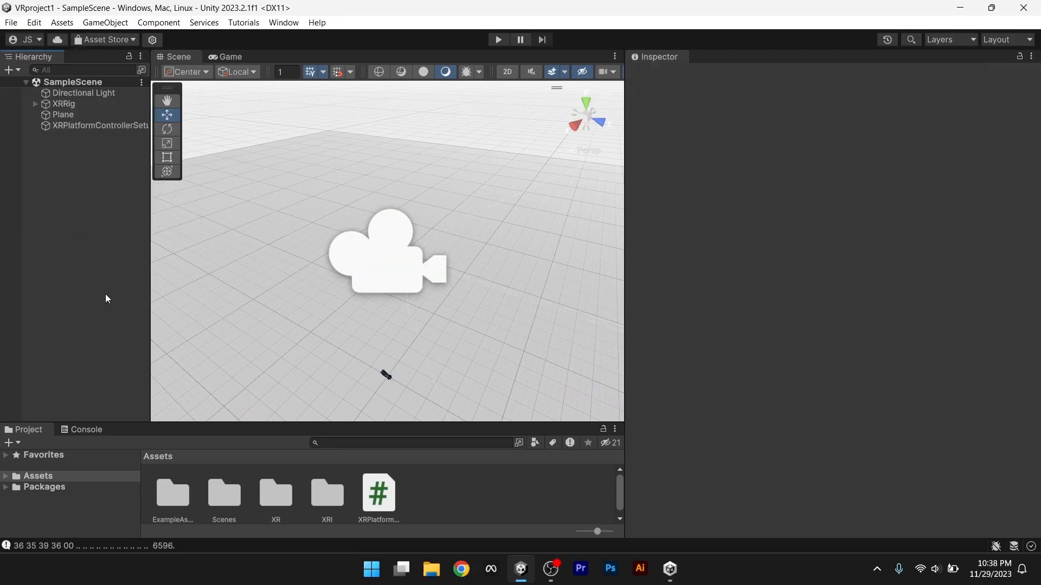
- Delete the XRRig object from SampleScene
{"action": "left_click", "coordinate": [70, 105]}
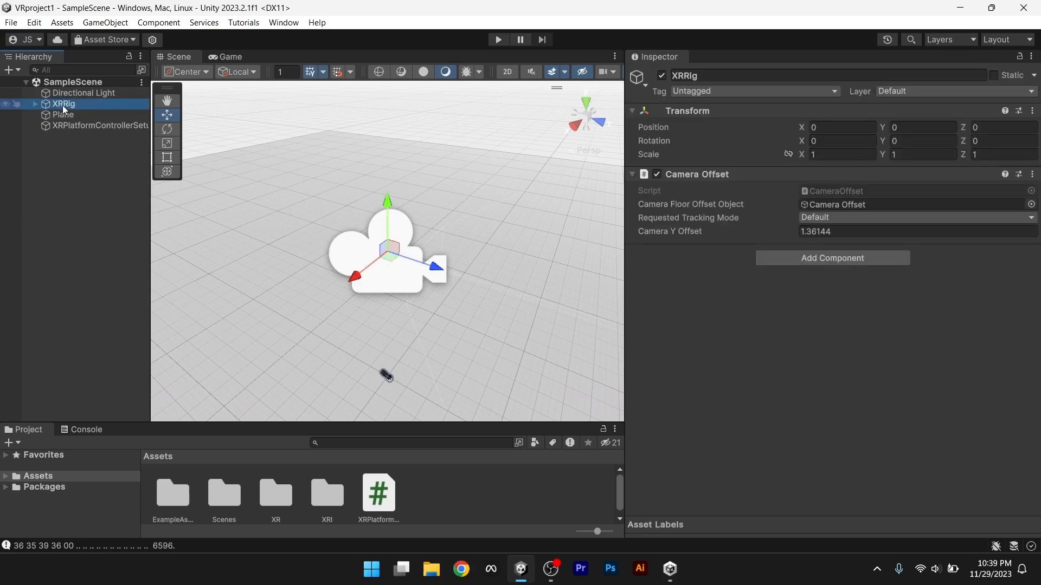
{"action": "key", "text": "Delete"}
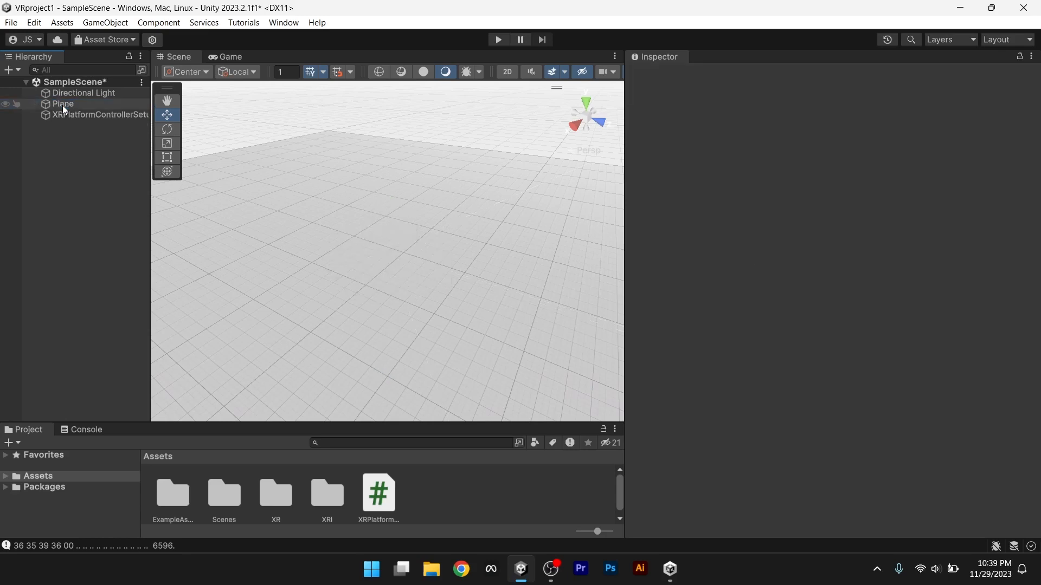
- Delete the XRPlatformControllerSetup object from SampleScene and resize the panels to widen the Scene view and heighten the Project window
{"action": "left_click", "coordinate": [73, 117]}
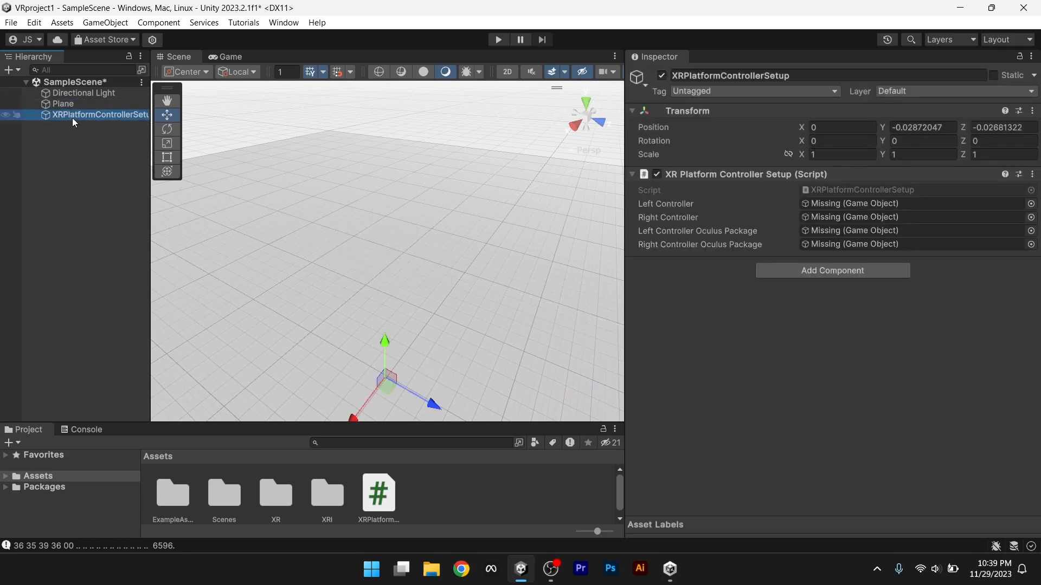
{"action": "key", "text": "Delete"}
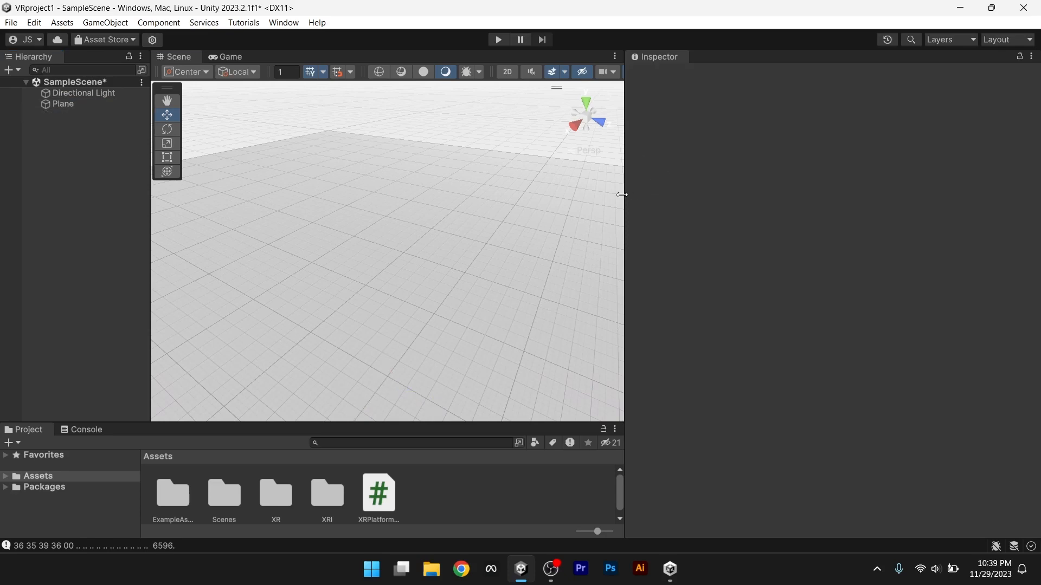
{"action": "left_click_drag", "start_coordinate": [622, 194], "coordinate": [942, 185]}
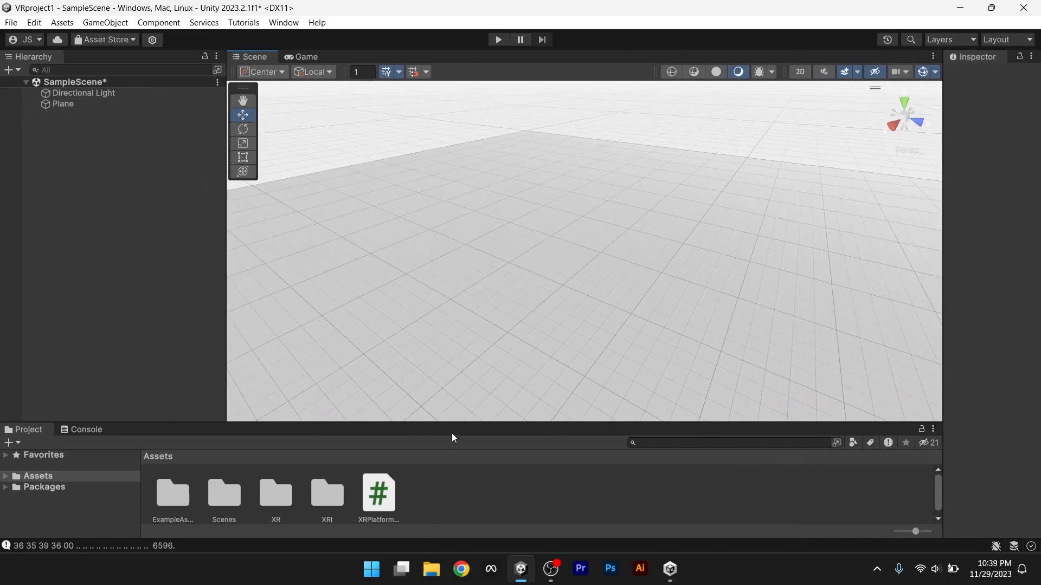
{"action": "left_click_drag", "start_coordinate": [455, 422], "coordinate": [470, 370]}
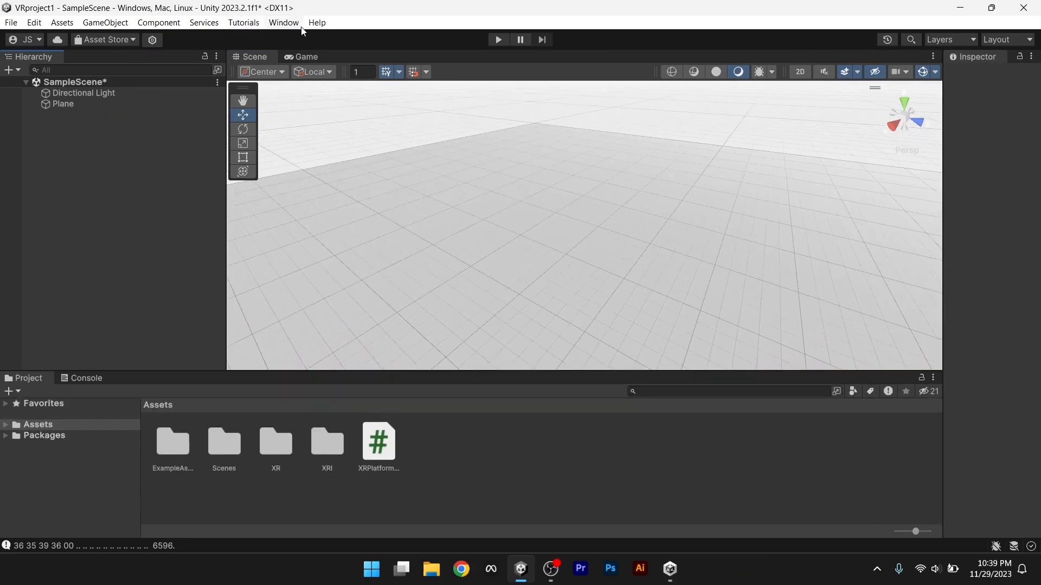
{"action": "left_click", "coordinate": [284, 22]}
{"action": "left_click", "coordinate": [327, 182]}
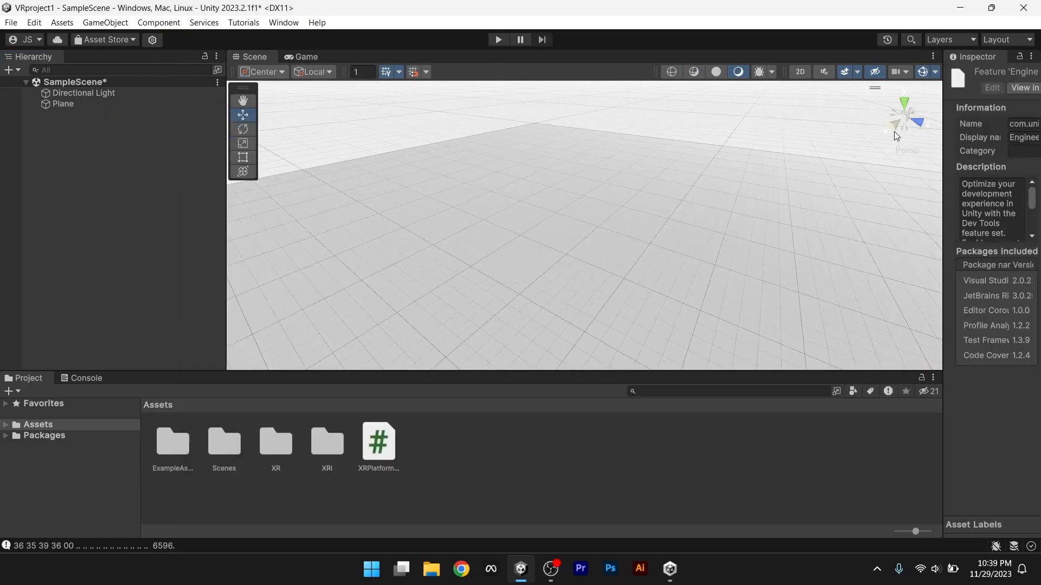
{"action": "left_click", "coordinate": [894, 131]}
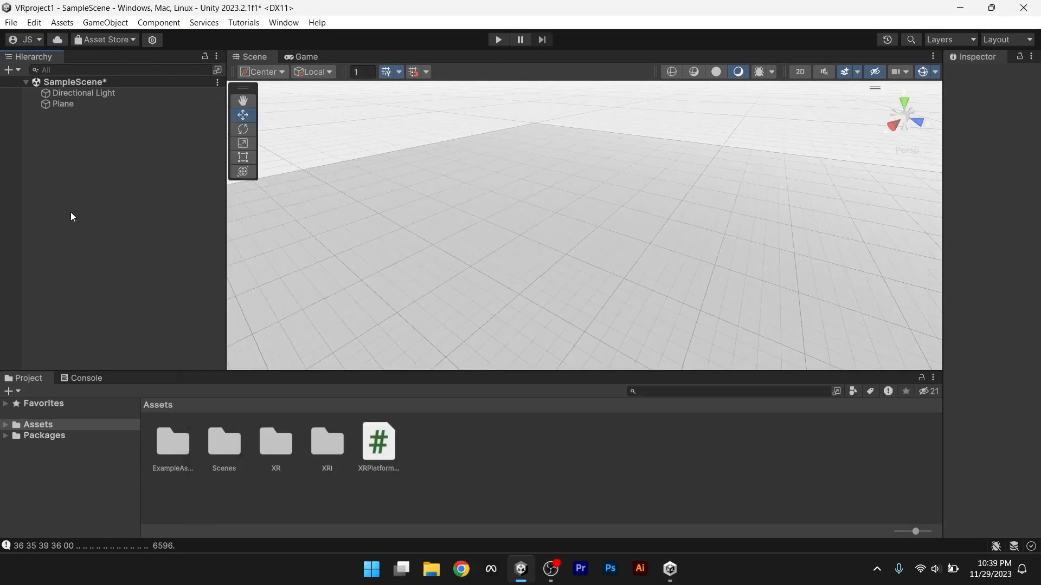
- Save the scene and add the open SampleScene to the scenes in the build
{"action": "key", "text": "ctrl+s"}
{"action": "left_click", "coordinate": [10, 22]}
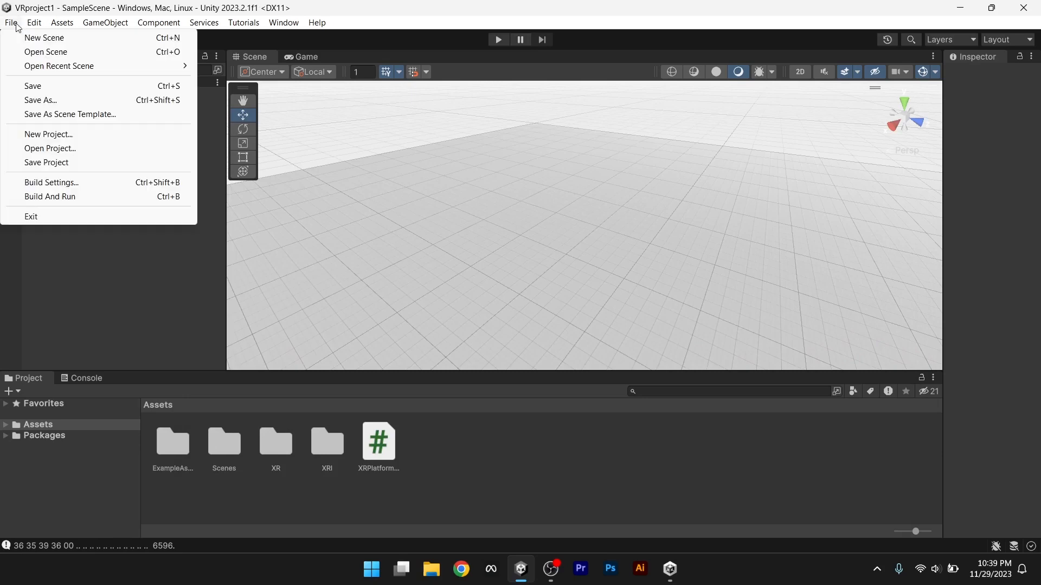
{"action": "left_click", "coordinate": [55, 183]}
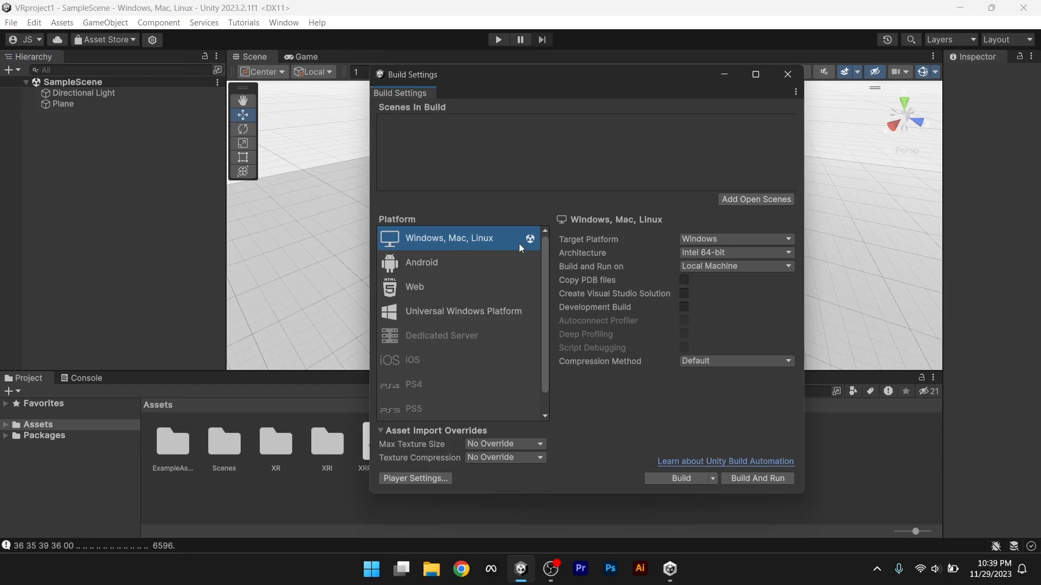
{"action": "left_click", "coordinate": [749, 197]}
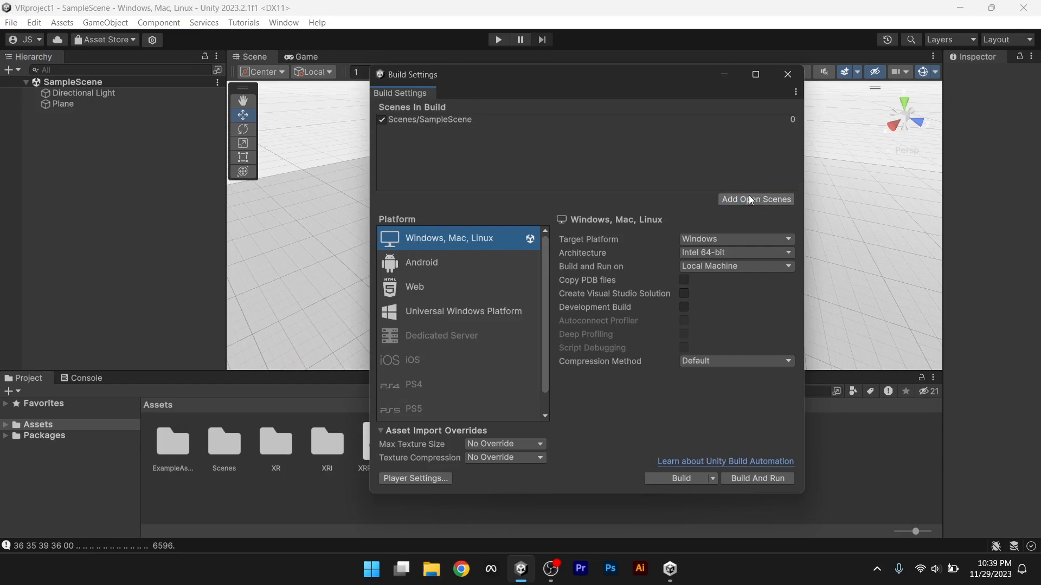
- Switch the project's build platform to Android
{"action": "left_click", "coordinate": [412, 264]}
{"action": "left_click", "coordinate": [668, 478]}
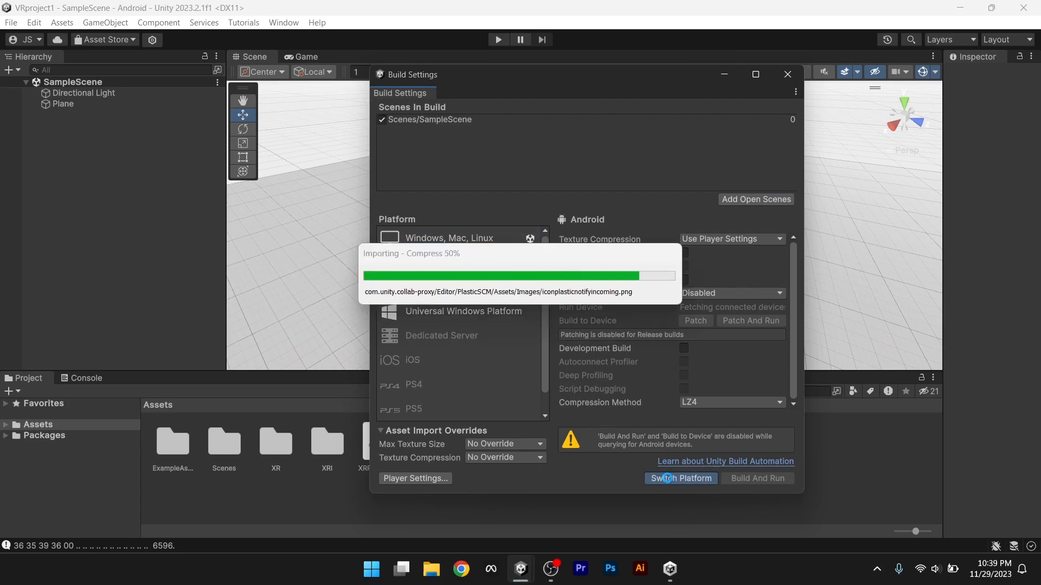
- Turn off Auto Graphics API in the Android player settings and remove Vulkan from the graphics APIs
{"action": "left_click", "coordinate": [431, 477]}
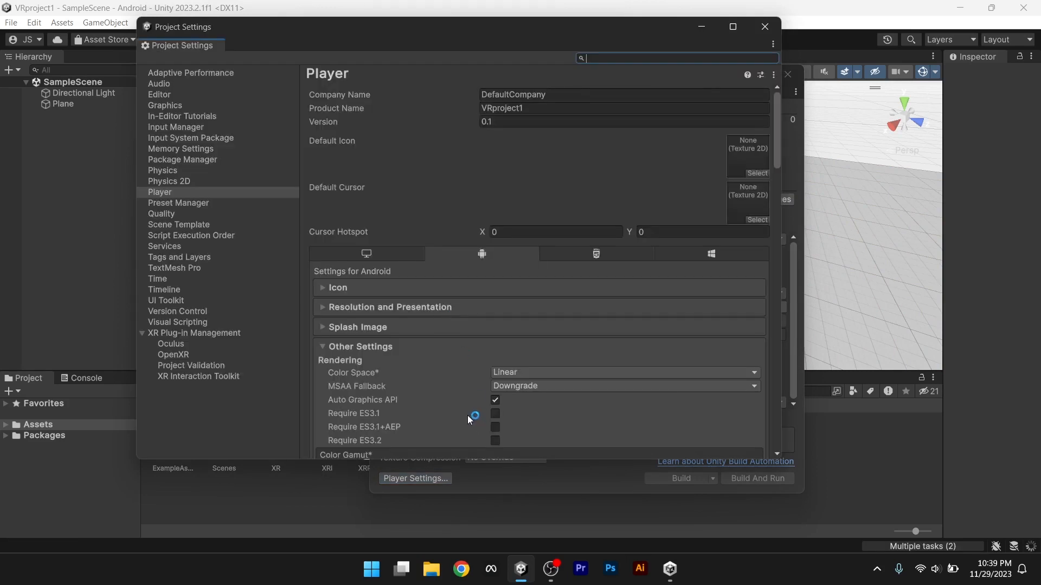
{"action": "scroll", "coordinate": [442, 389], "scroll_direction": "down", "scroll_amount": 5}
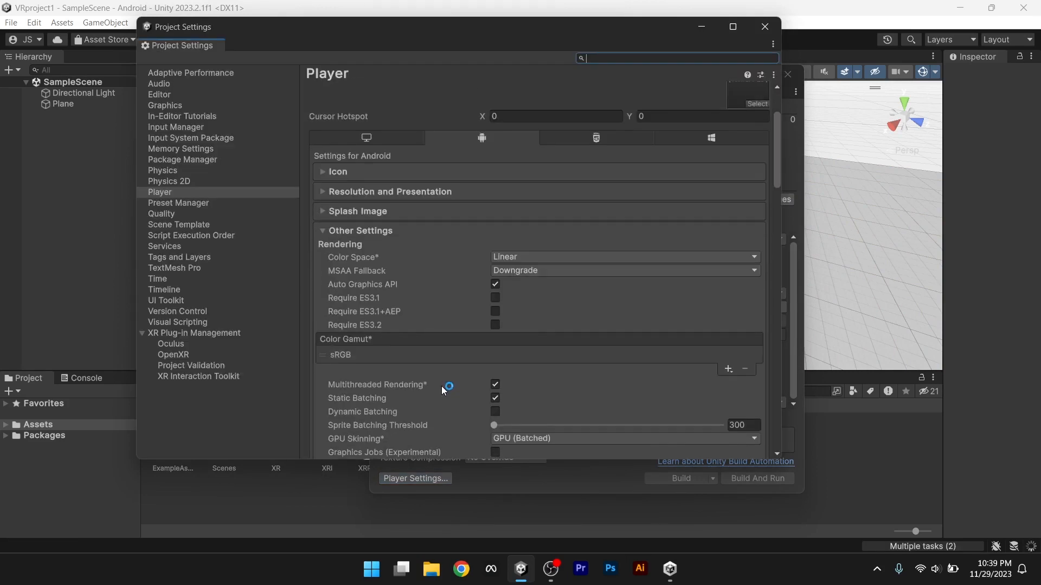
{"action": "left_click", "coordinate": [495, 284]}
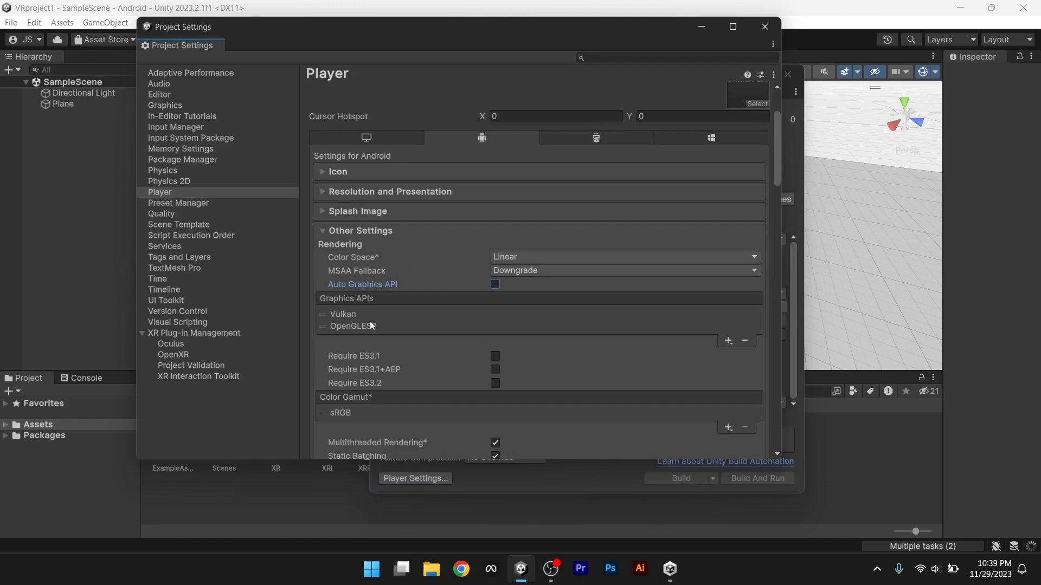
{"action": "left_click", "coordinate": [351, 315]}
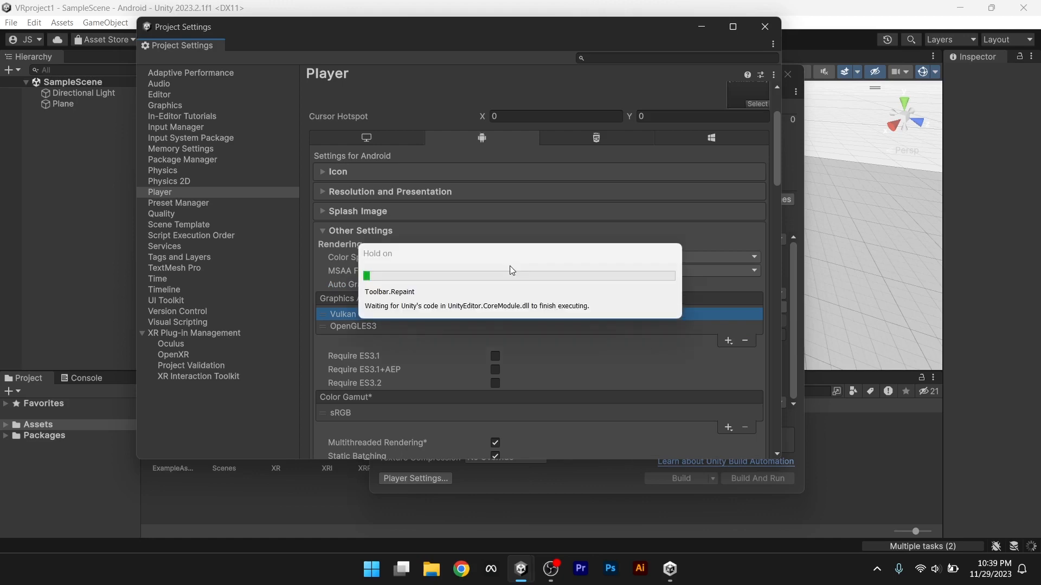
{"action": "left_click", "coordinate": [348, 314]}
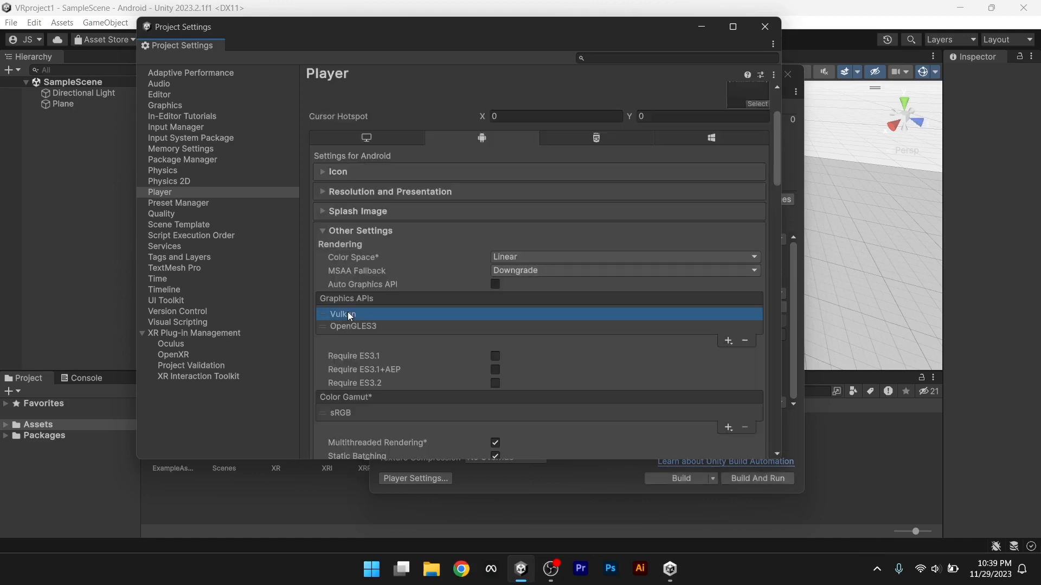
{"action": "left_click", "coordinate": [746, 340]}
- Set the company name in the Player settings to vrproject
{"action": "scroll", "coordinate": [445, 139], "scroll_direction": "up", "scroll_amount": 3}
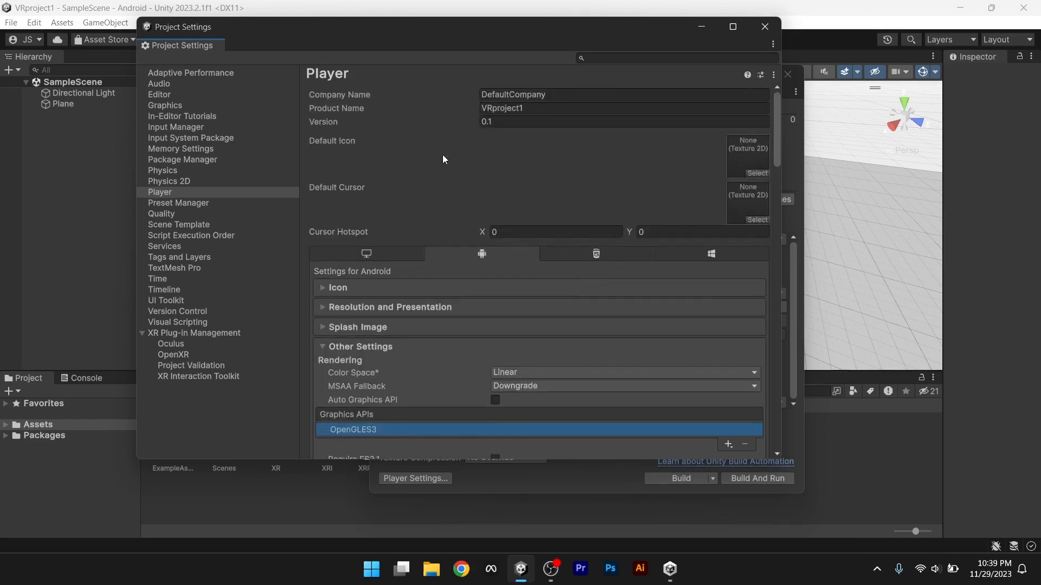
{"action": "left_click", "coordinate": [503, 97]}
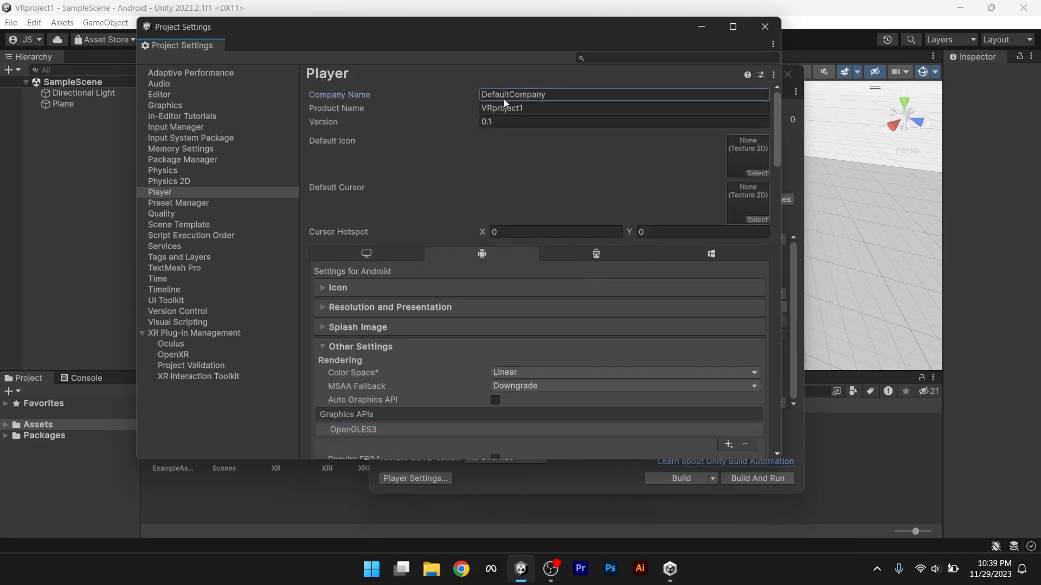
{"action": "double_click", "coordinate": [504, 96]}
{"action": "type", "text": "vrproject"}
- Enable Override Default Package Name with com.vrproject.VRproject1 as the package name and look over the remaining Android player settings
{"action": "scroll", "coordinate": [372, 163], "scroll_direction": "down", "scroll_amount": 15}
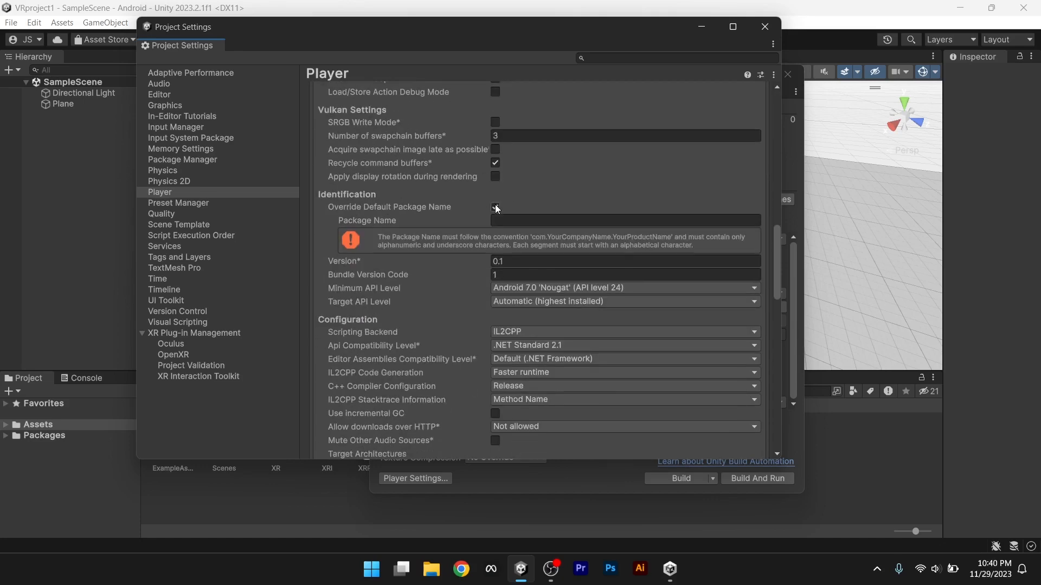
{"action": "left_click", "coordinate": [495, 207]}
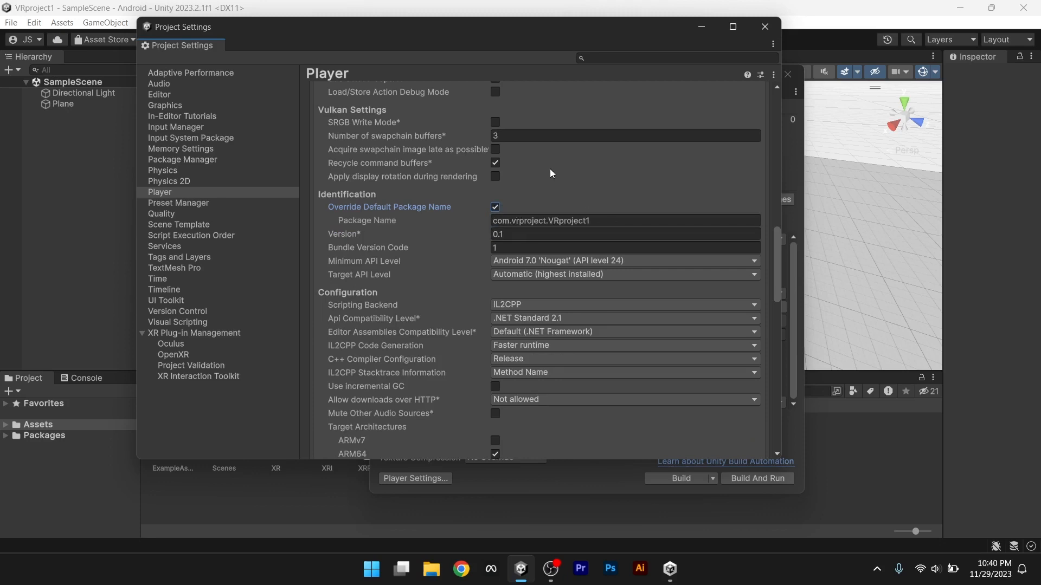
{"action": "scroll", "coordinate": [392, 331], "scroll_direction": "down", "scroll_amount": 15}
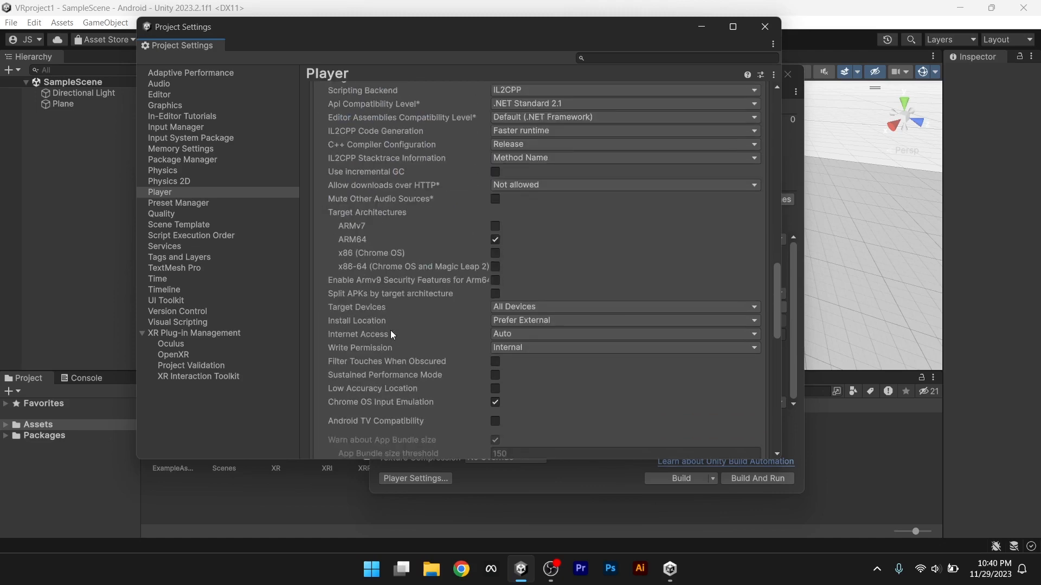
{"action": "scroll", "coordinate": [390, 330], "scroll_direction": "down", "scroll_amount": 3}
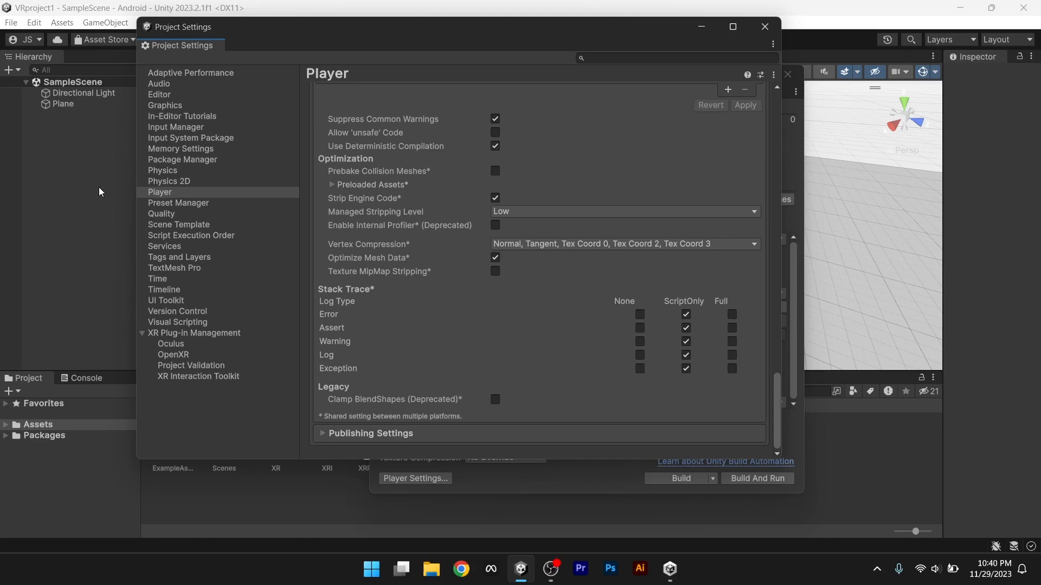
- Enable the Oculus plug-in provider for Android and turn off its Optimize Buffer Discards and Symmetric Projection options
{"action": "left_click", "coordinate": [162, 335]}
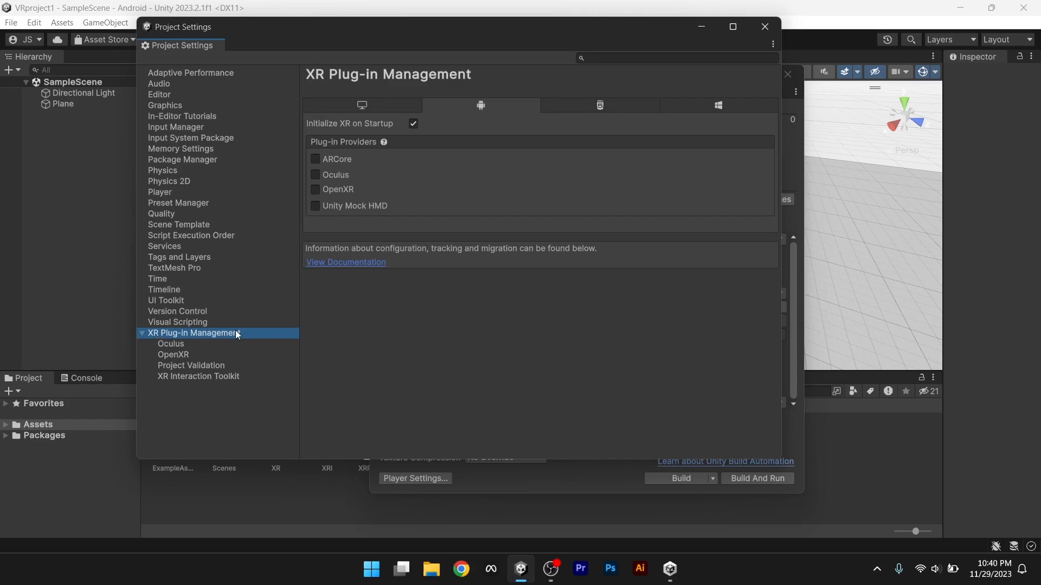
{"action": "left_click", "coordinate": [314, 175]}
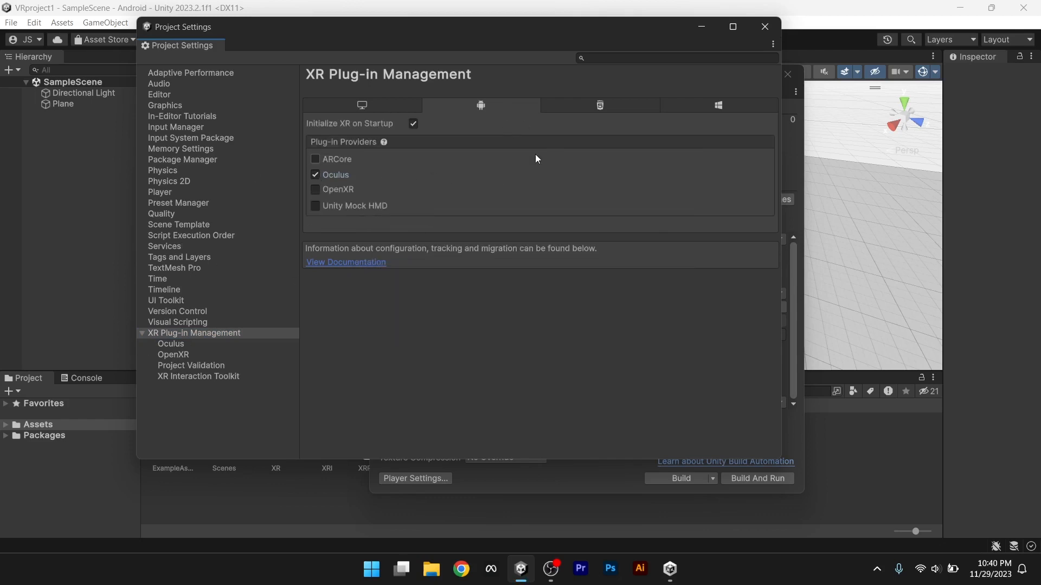
{"action": "left_click", "coordinate": [167, 346]}
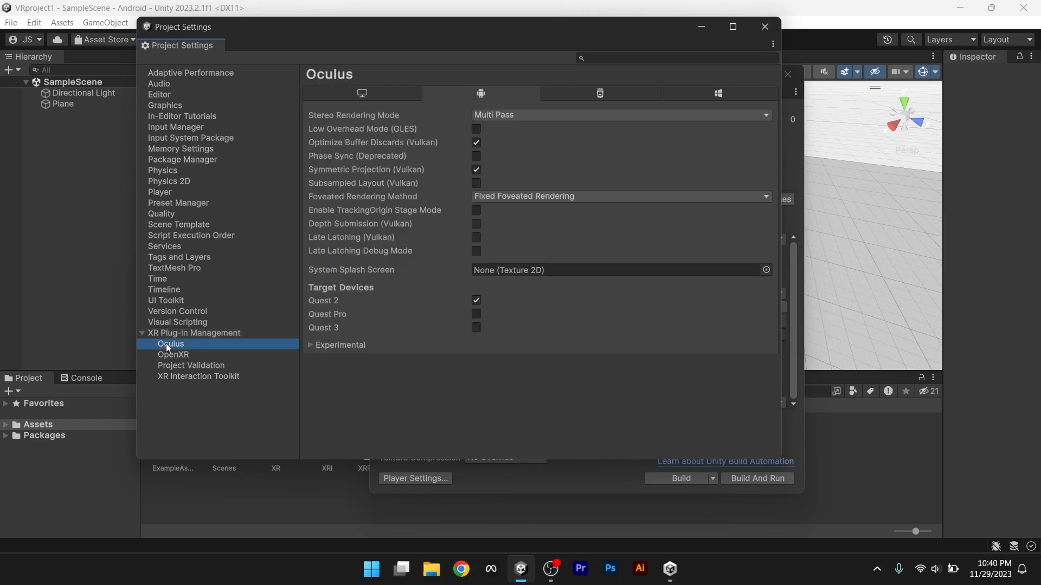
{"action": "left_click", "coordinate": [477, 143]}
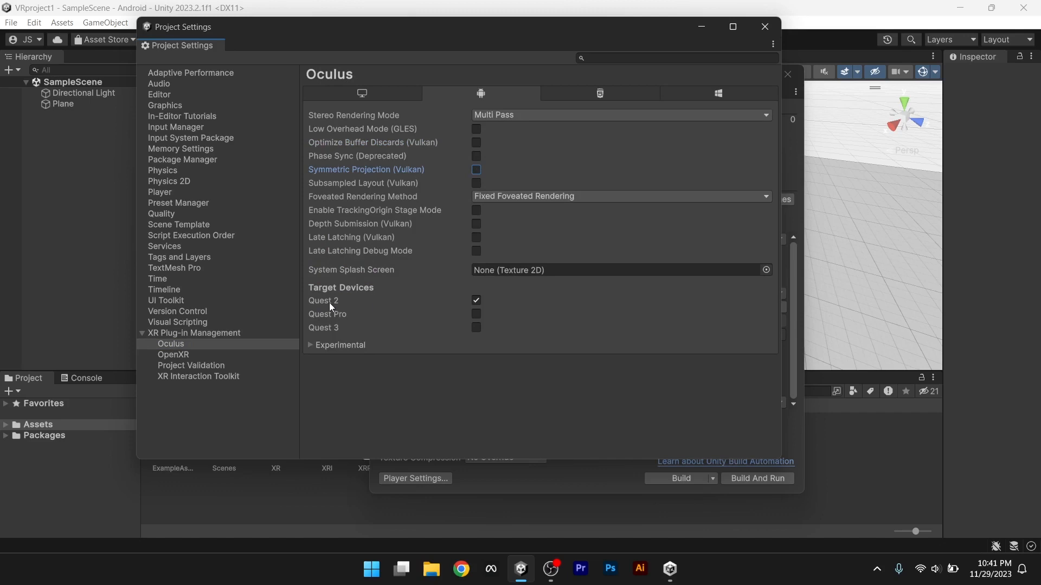
- Enable the Runtime Debugger feature in the Android OpenXR settings
{"action": "left_click", "coordinate": [172, 356]}
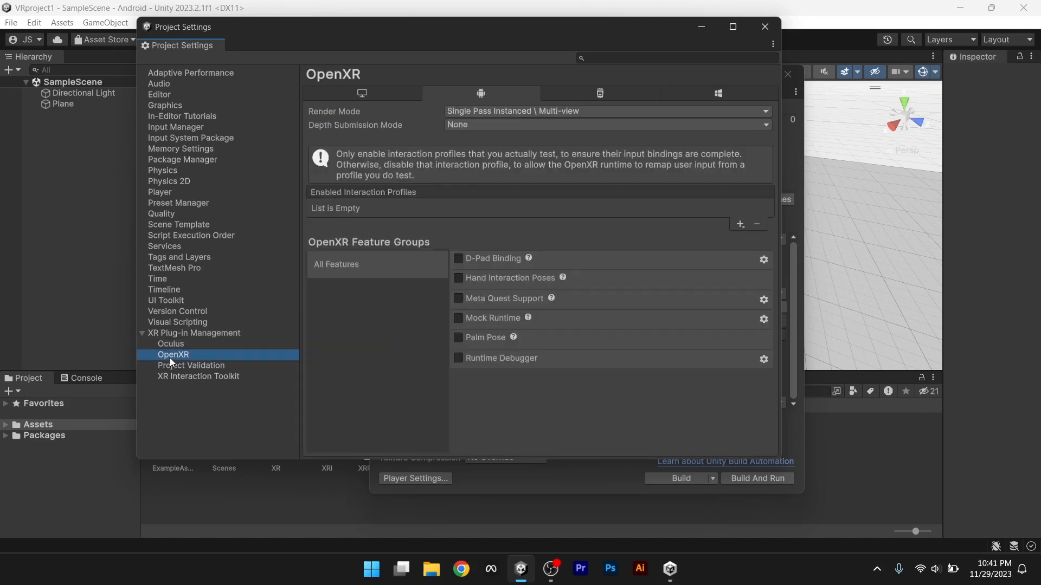
{"action": "left_click", "coordinate": [457, 359]}
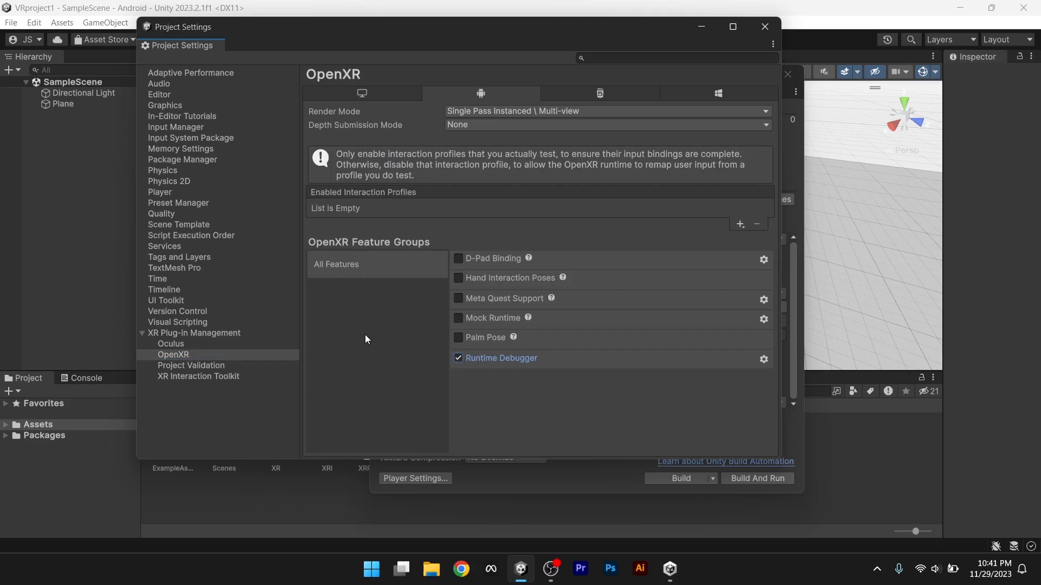
- Examine the Project Validation, XR Interaction Toolkit and Oculus settings, and the interaction profiles available for OpenXR
{"action": "left_click", "coordinate": [196, 366]}
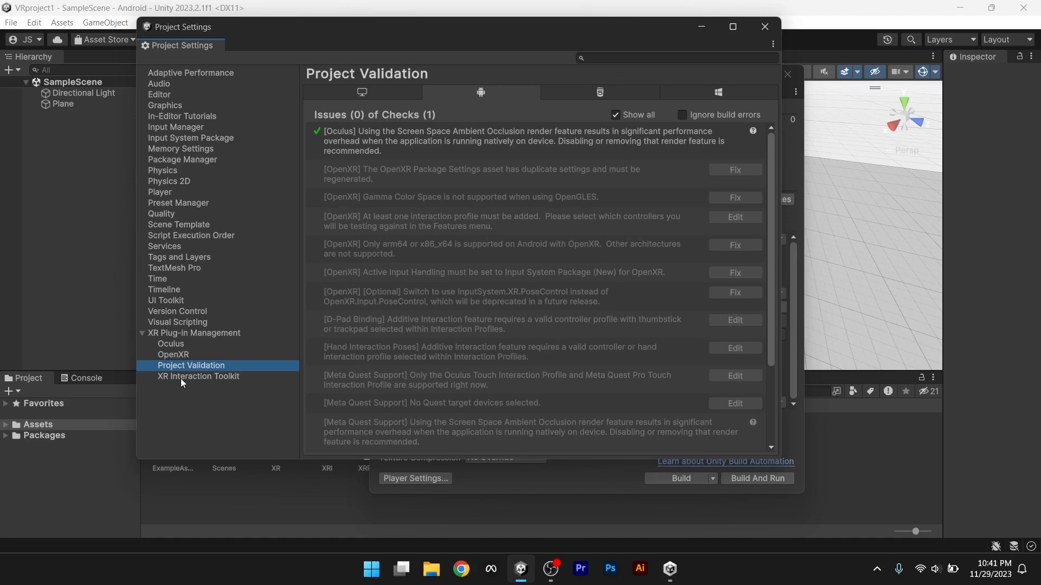
{"action": "left_click", "coordinate": [184, 379]}
{"action": "left_click", "coordinate": [181, 369]}
{"action": "left_click", "coordinate": [175, 347]}
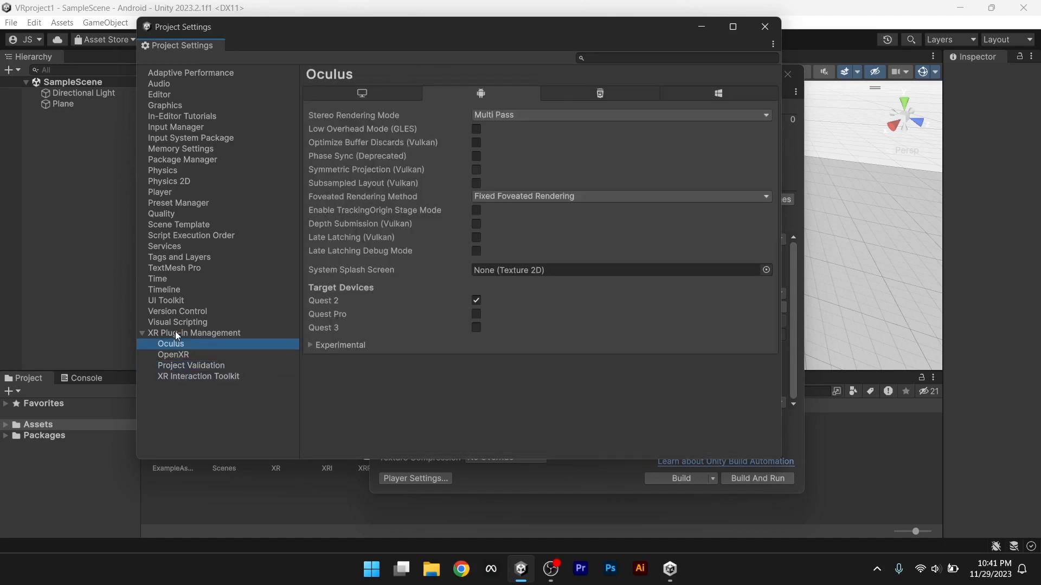
{"action": "left_click", "coordinate": [175, 355]}
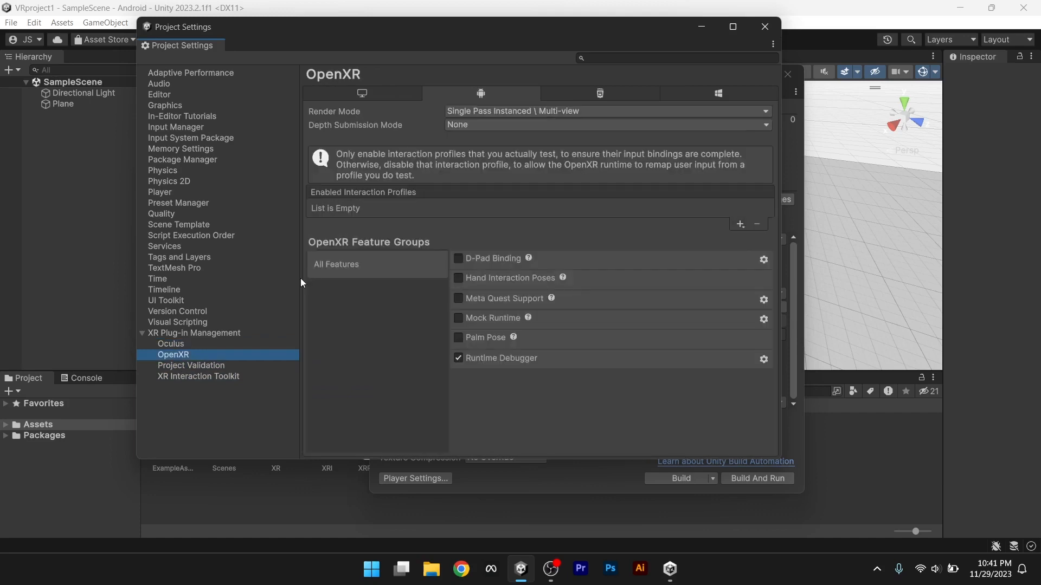
{"action": "left_click", "coordinate": [740, 225]}
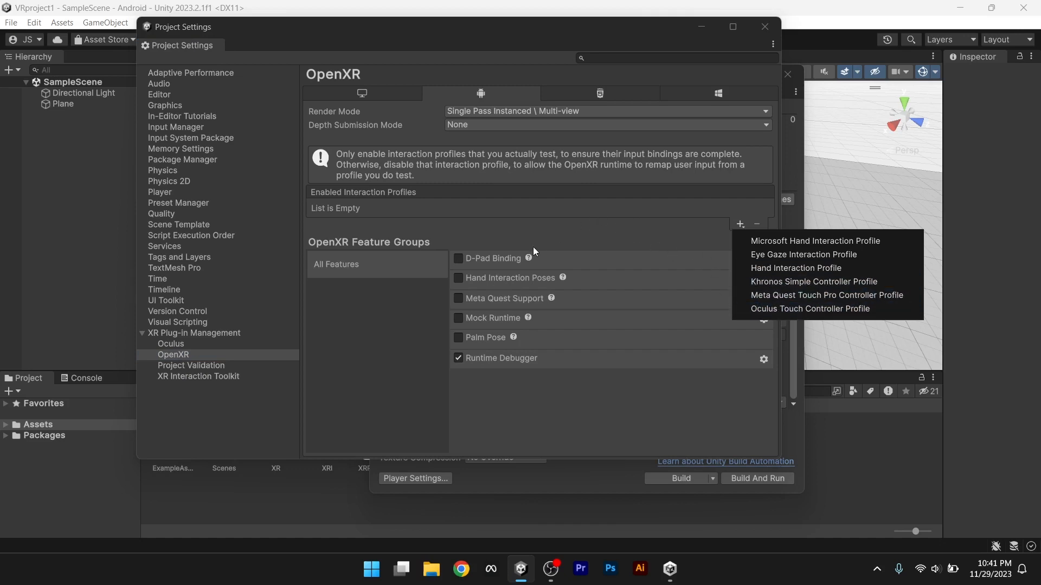
{"action": "left_click", "coordinate": [477, 221]}
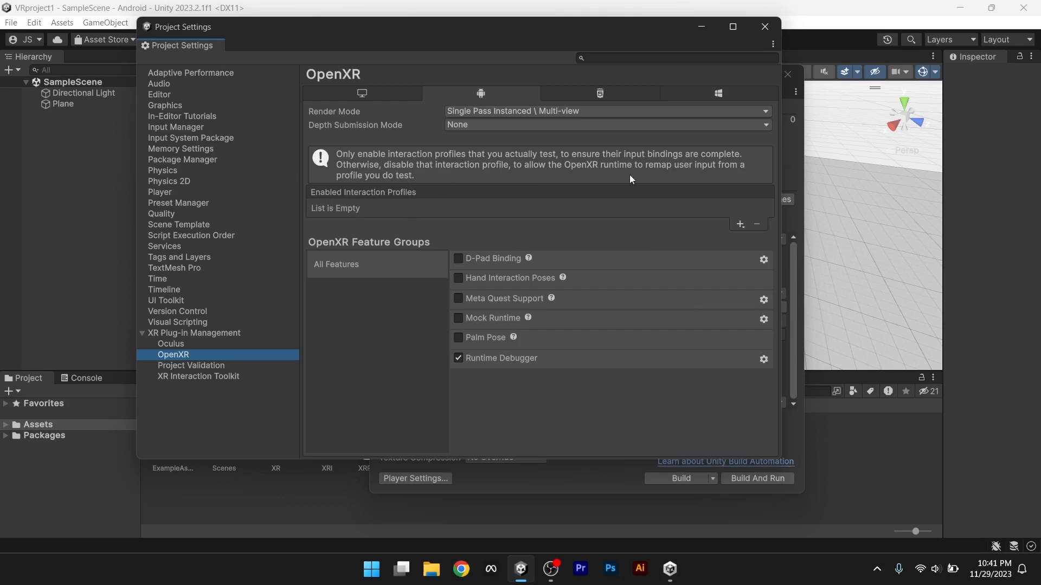
{"action": "left_click", "coordinate": [740, 224]}
{"action": "left_click", "coordinate": [517, 205]}
- Check the Player settings again and close the Project Settings window
{"action": "left_click", "coordinate": [167, 194]}
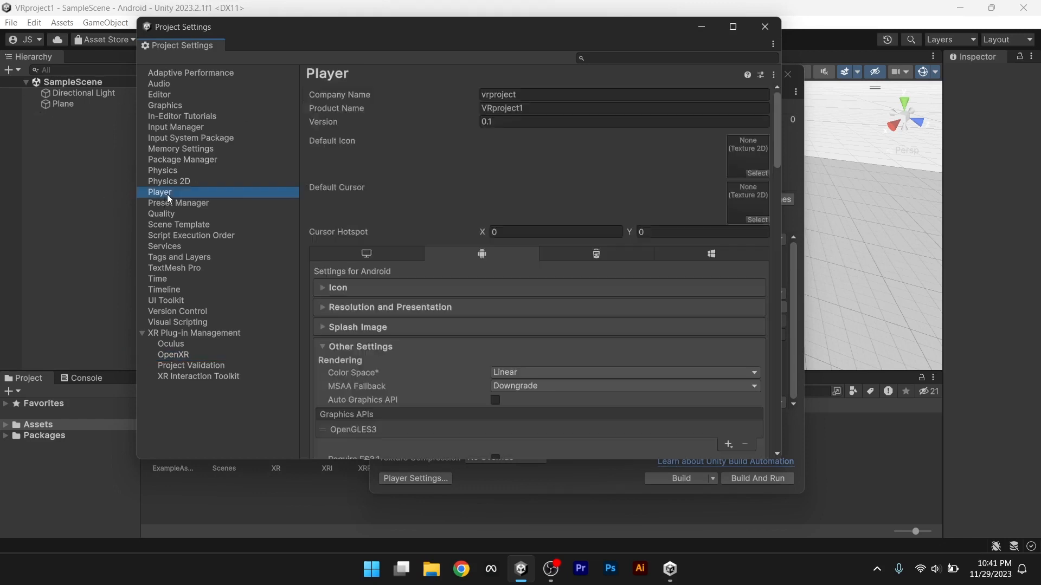
{"action": "left_click", "coordinate": [59, 203]}
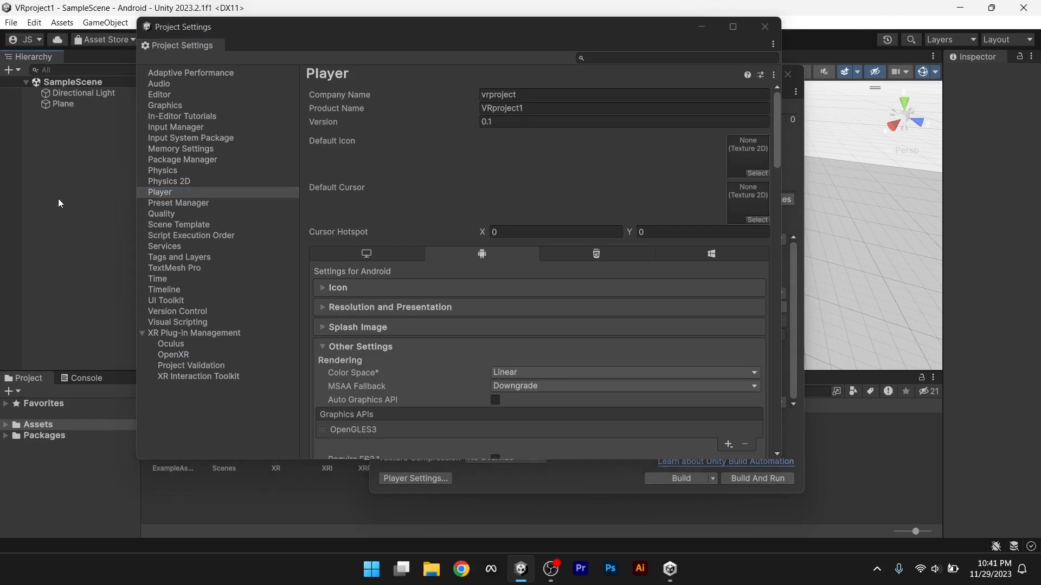
{"action": "left_click", "coordinate": [765, 27]}
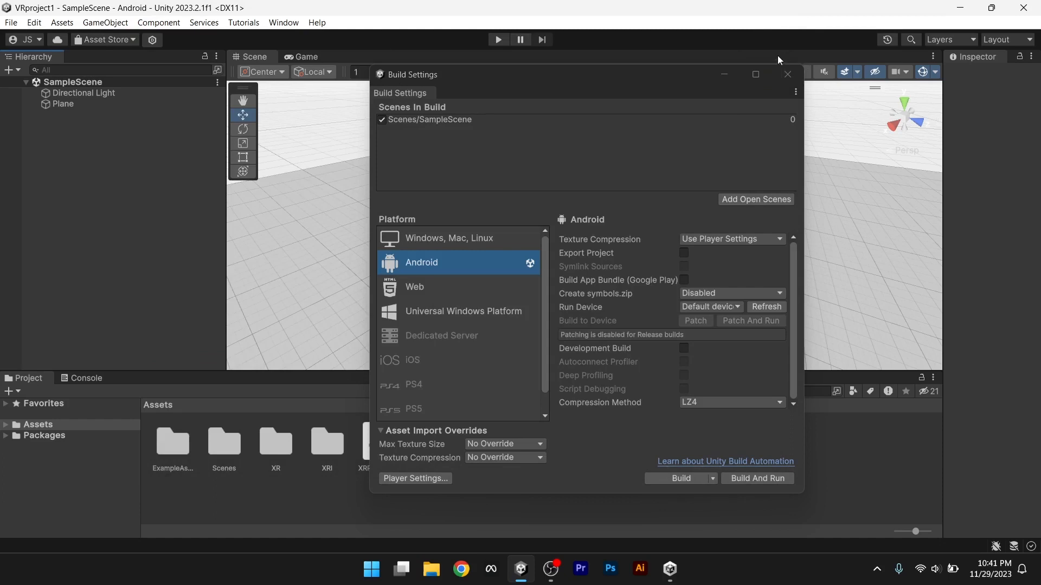
- Close the Build Settings window and open the Package Manager
{"action": "left_click", "coordinate": [788, 75]}
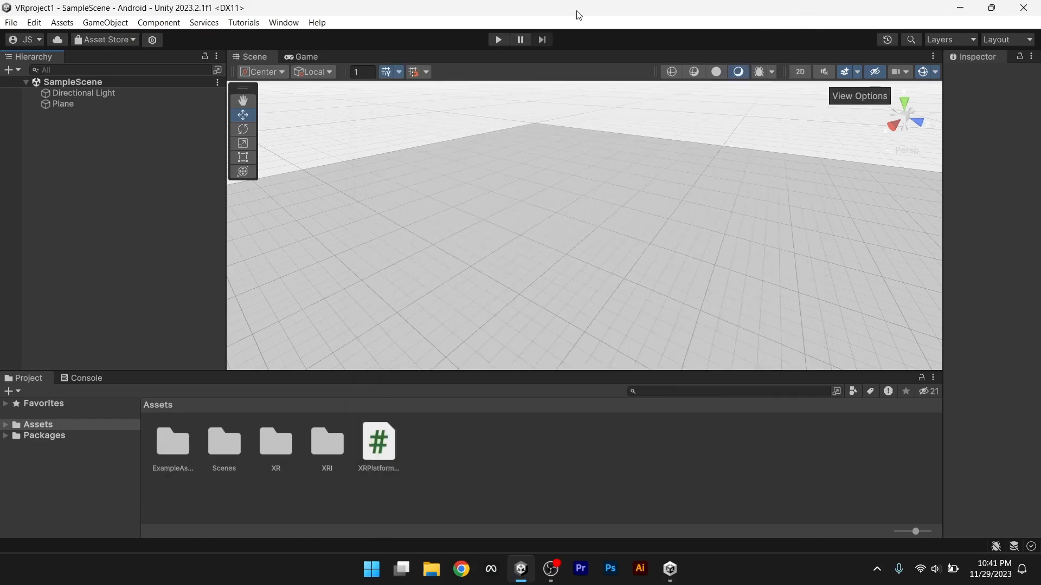
{"action": "left_click", "coordinate": [241, 23]}
{"action": "mouse_move", "coordinate": [216, 24]}
{"action": "mouse_move", "coordinate": [283, 22]}
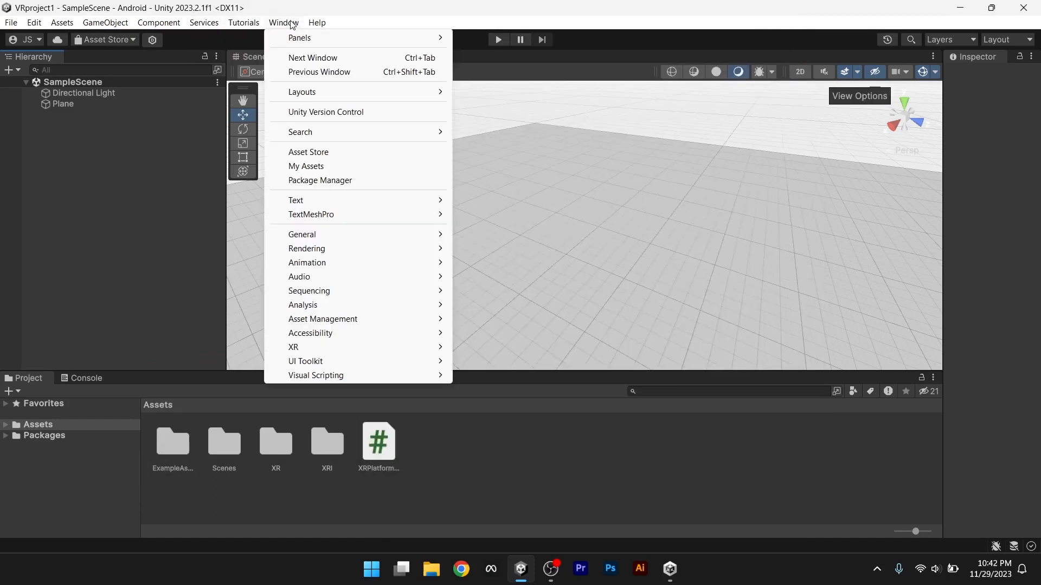
{"action": "left_click", "coordinate": [313, 182]}
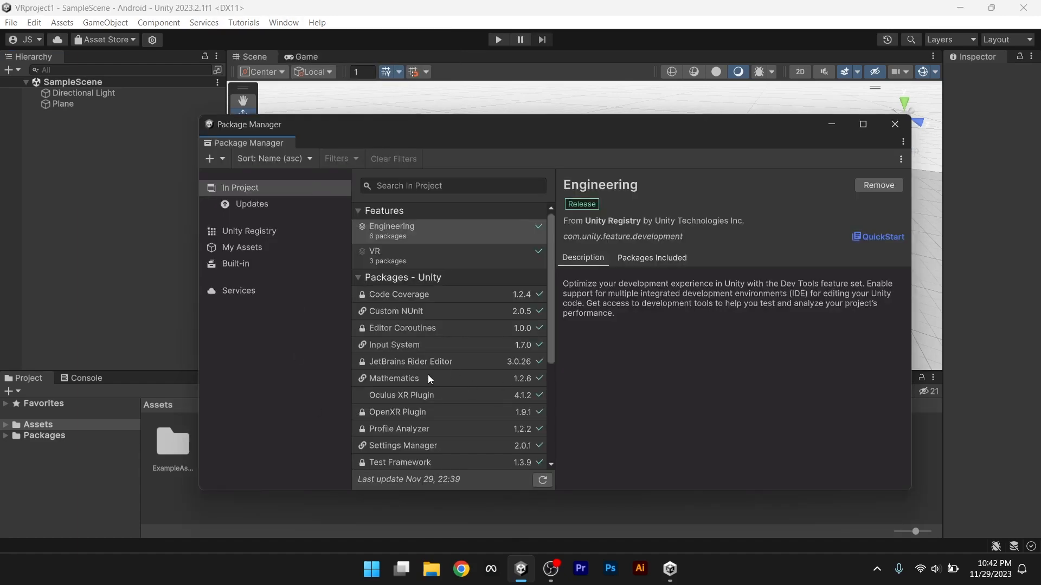
- Browse the purchased assets, and search the Unity Registry packages for "XR"
{"action": "left_click", "coordinate": [242, 247]}
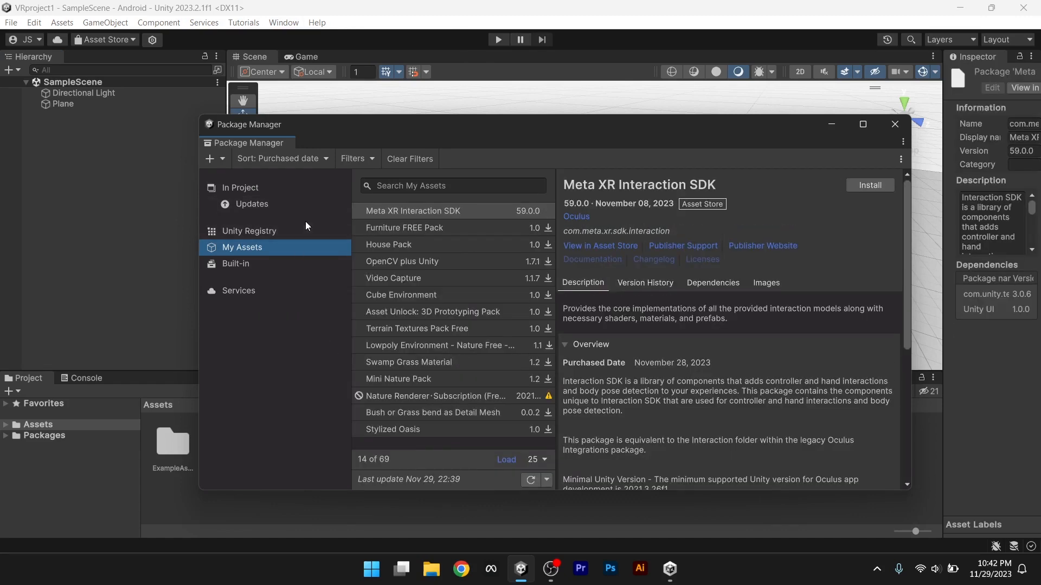
{"action": "left_click", "coordinate": [265, 232]}
{"action": "left_click", "coordinate": [499, 186]}
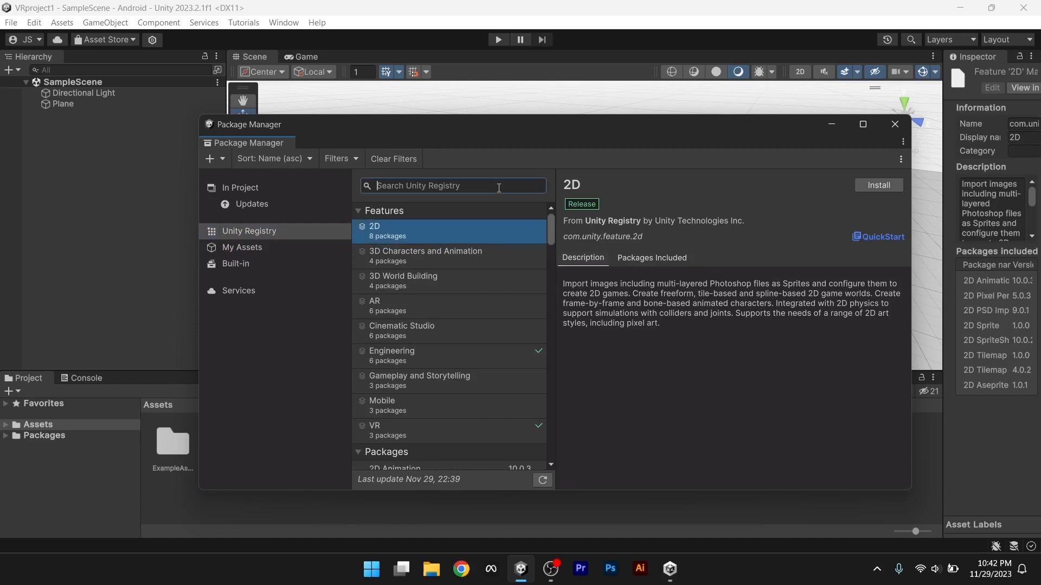
{"action": "type", "text": "XR"}
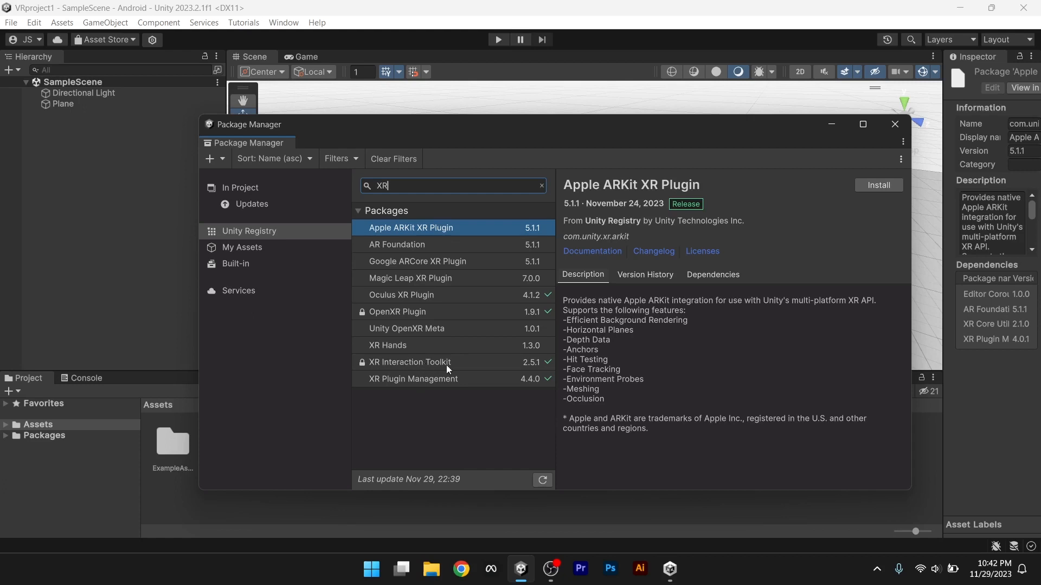
- Inspect the XR Plugin Management and XR Interaction Toolkit packages, check My Assets again and close the Package Manager
{"action": "left_click", "coordinate": [402, 379]}
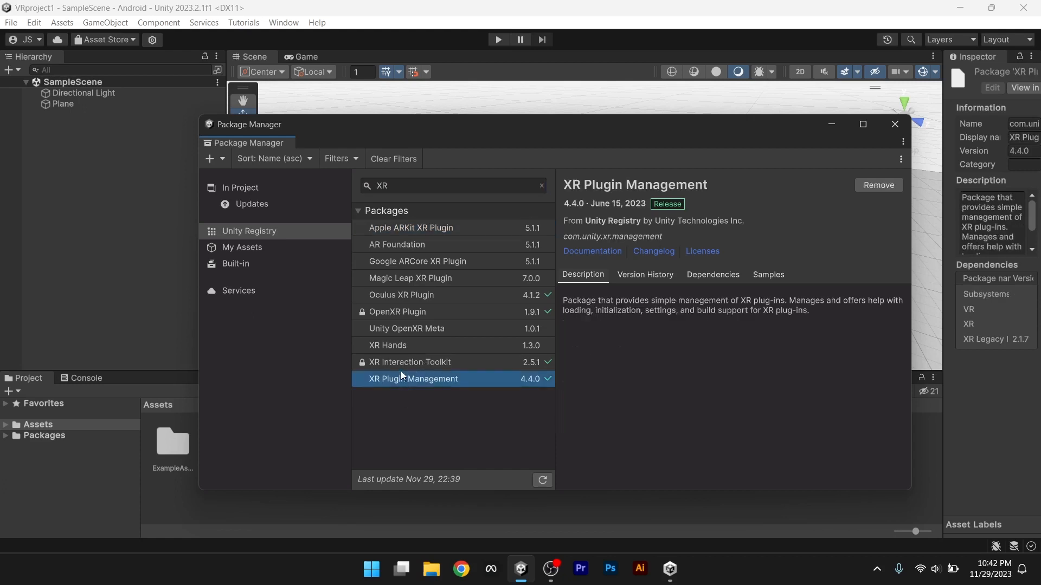
{"action": "left_click", "coordinate": [401, 371]}
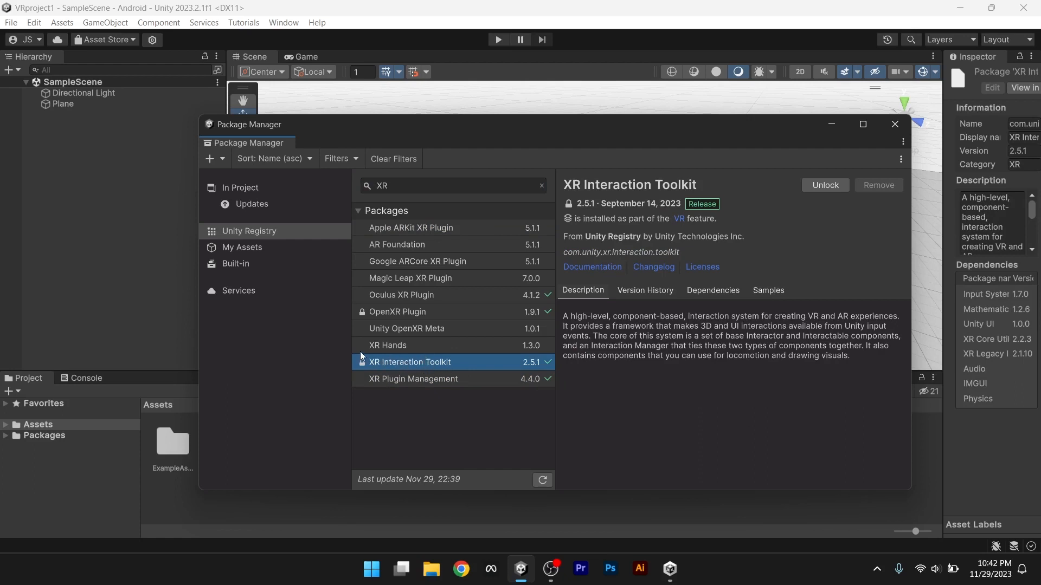
{"action": "left_click", "coordinate": [148, 209]}
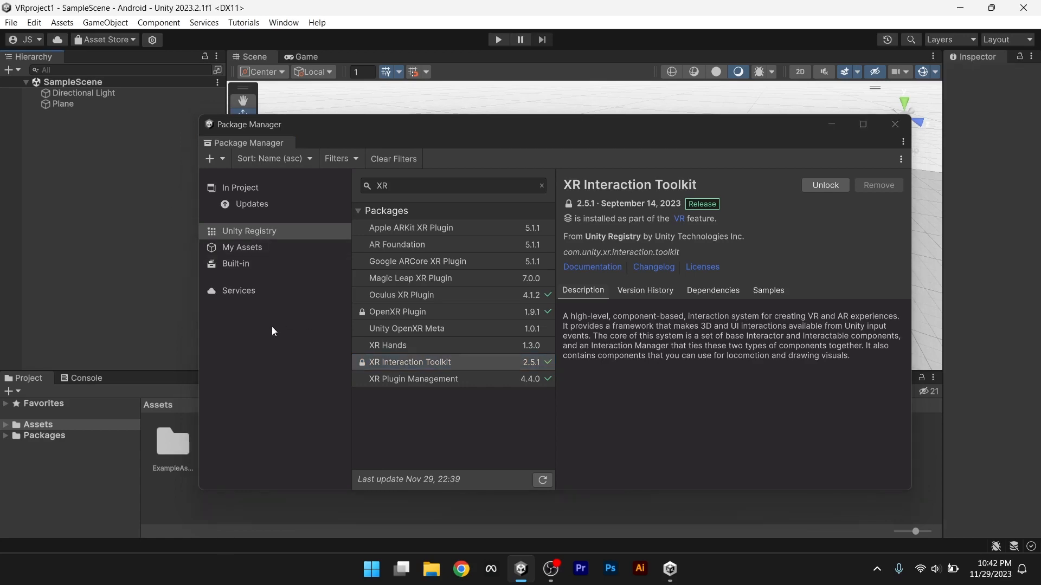
{"action": "left_click", "coordinate": [239, 251]}
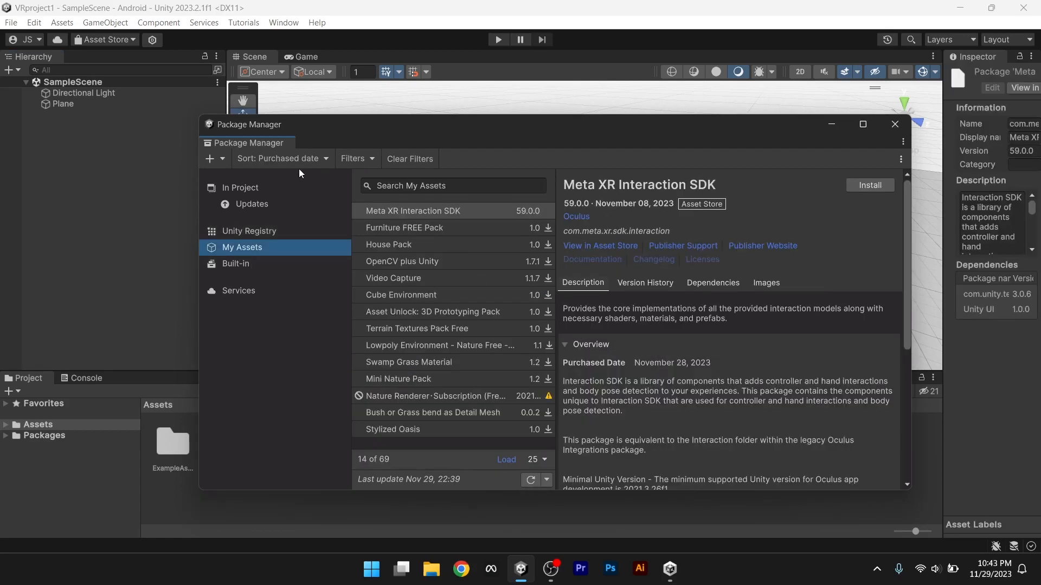
{"action": "left_click", "coordinate": [896, 127]}
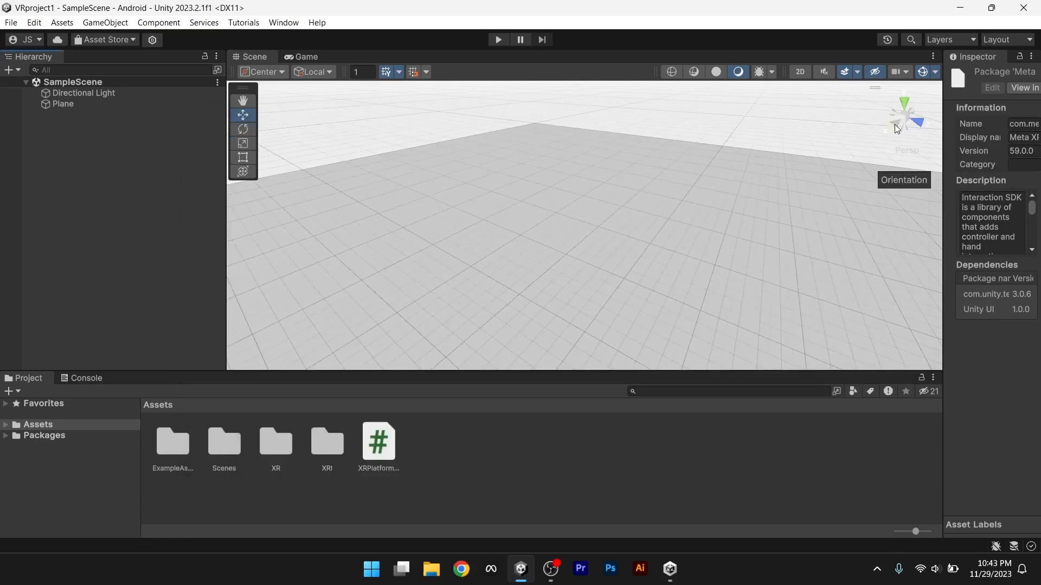
- Switch to Chrome and open the Oculus Integration (Deprecated) page on the Unity Asset Store
{"action": "left_click", "coordinate": [462, 575]}
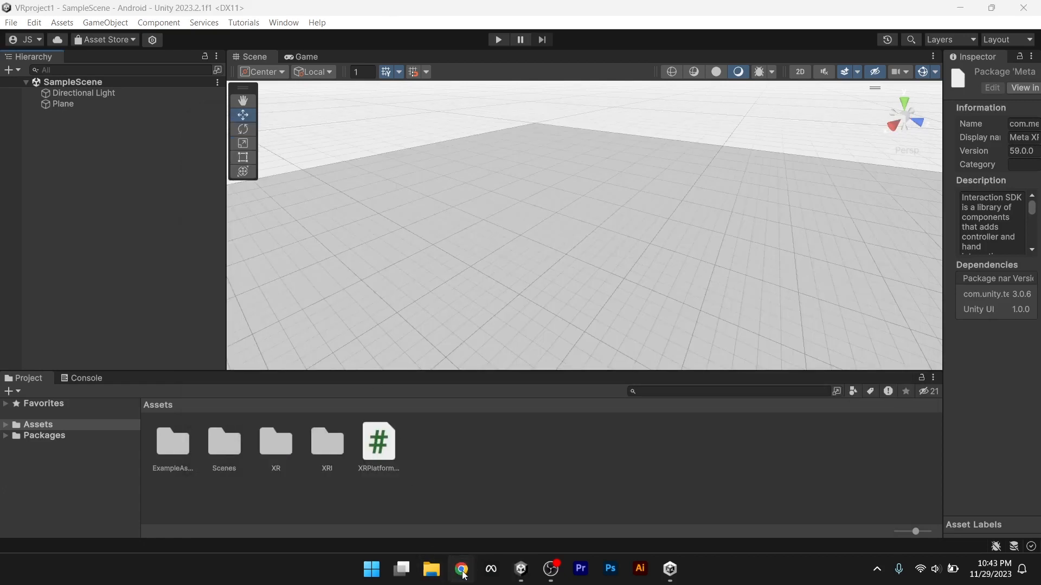
{"action": "left_click", "coordinate": [335, 40]}
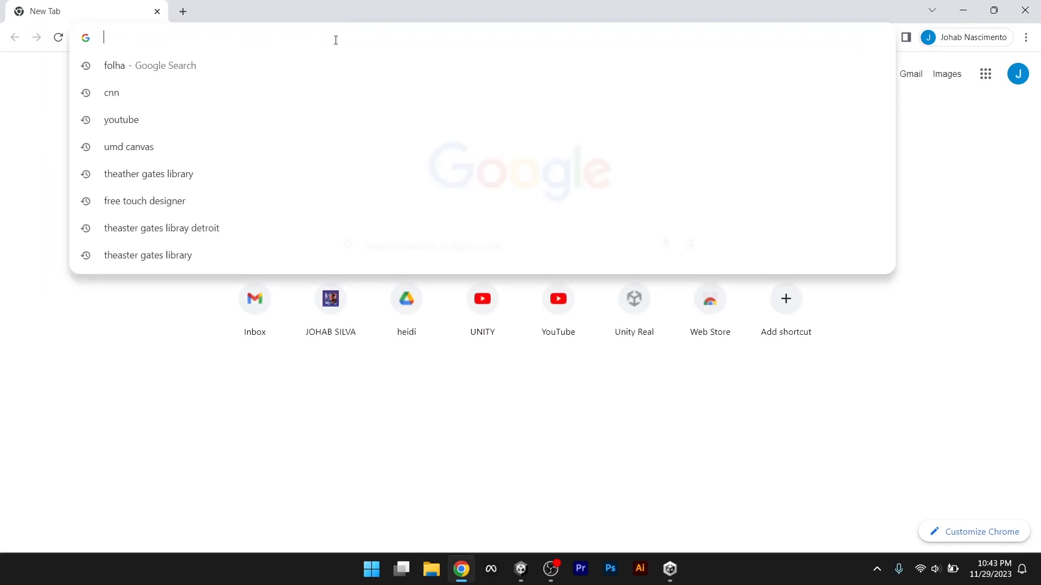
{"action": "type", "text": "unity store"}
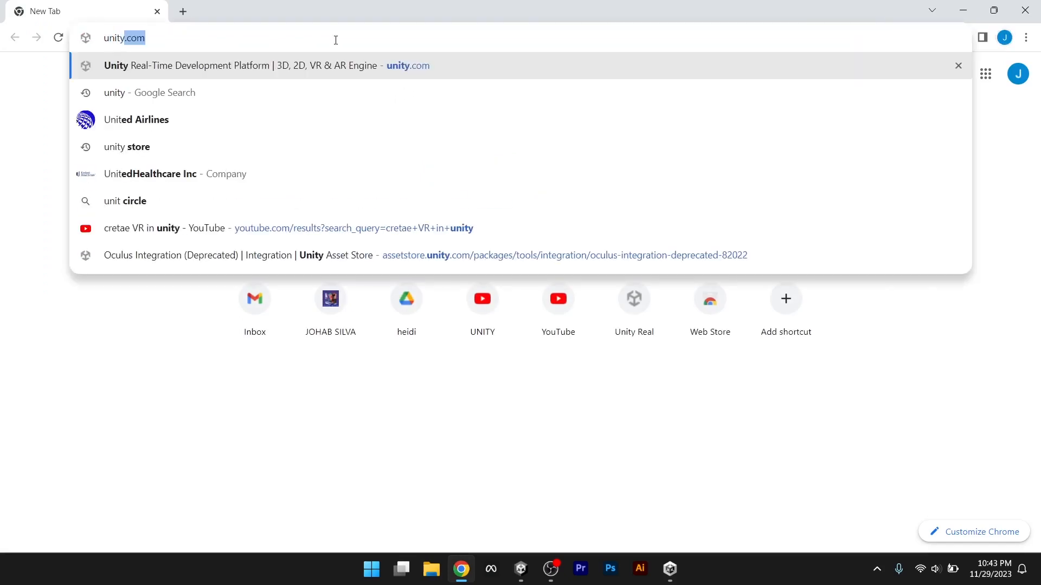
{"action": "key", "text": "BackSpace"}
{"action": "key", "text": "BackSpace"}
{"action": "key", "text": "BackSpace"}
{"action": "key", "text": "BackSpace"}
{"action": "key", "text": "BackSpace"}
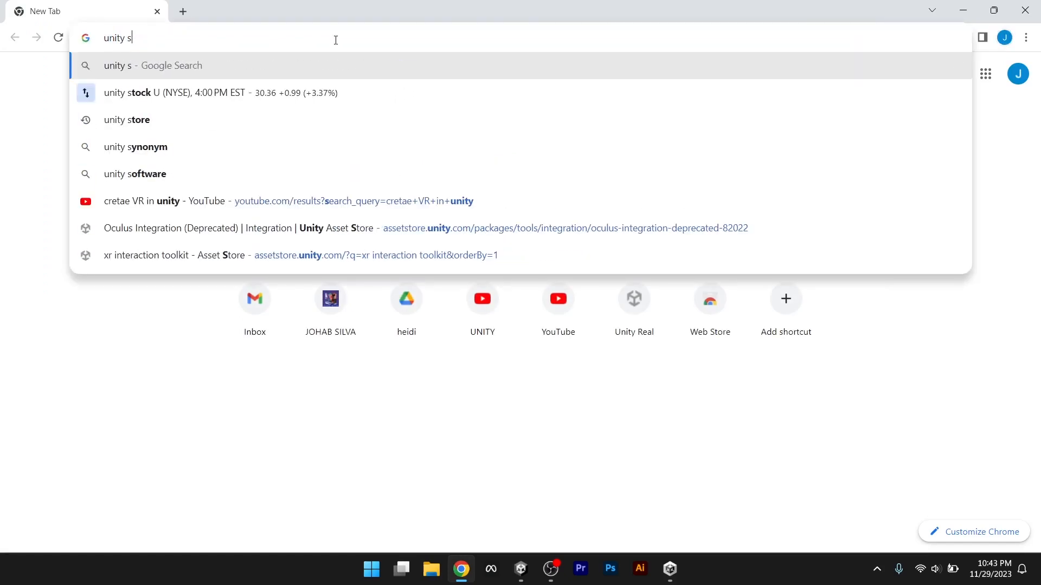
{"action": "type", "text": "asset"}
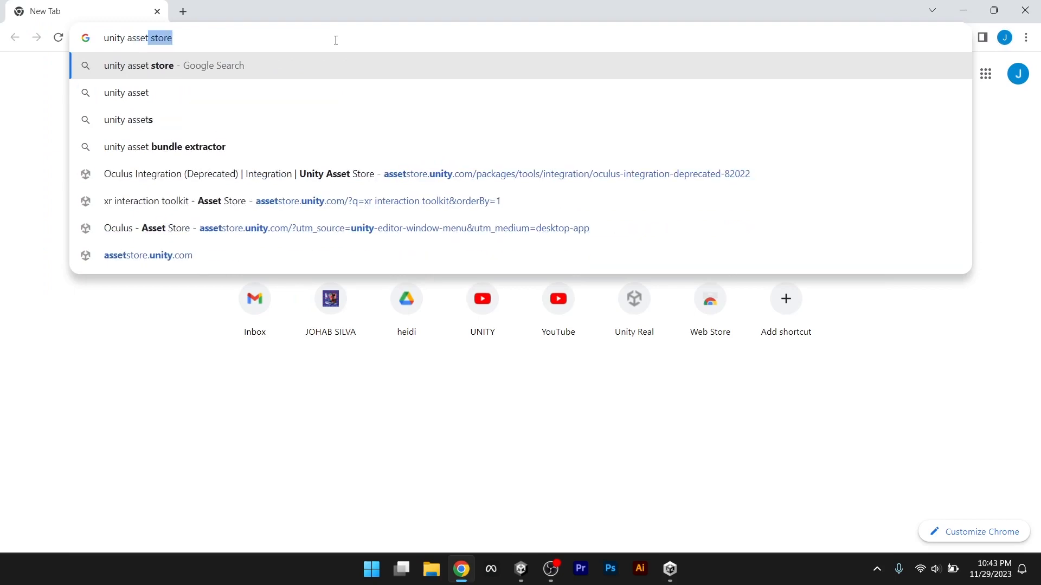
{"action": "left_click", "coordinate": [168, 181]}
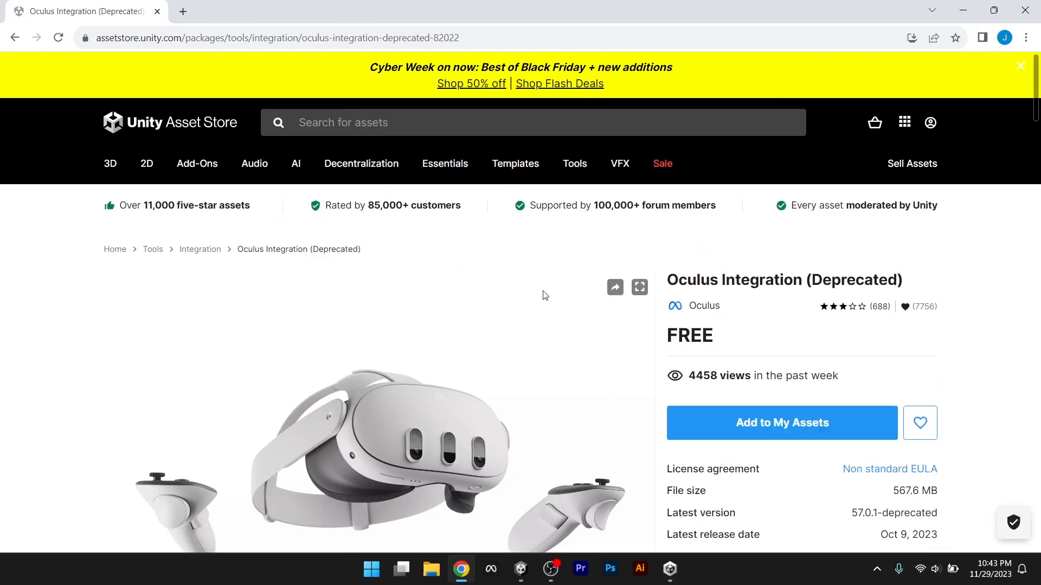
{"action": "scroll", "coordinate": [492, 309], "scroll_direction": "down", "scroll_amount": 4}
{"action": "scroll", "coordinate": [492, 309], "scroll_direction": "up", "scroll_amount": 4}
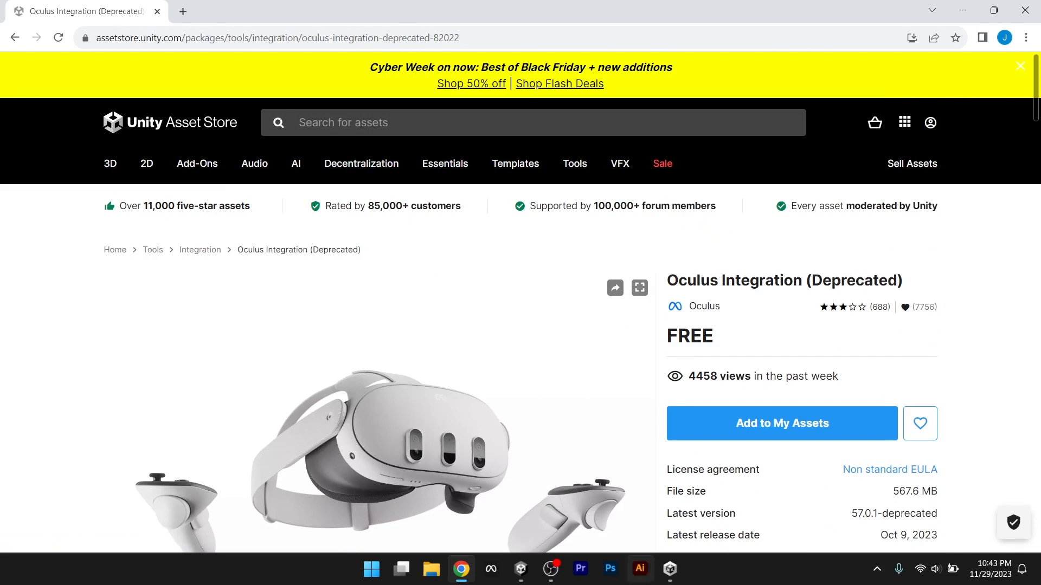
- Switch back to Unity, reopen the Package Manager and search My Assets for "XR"
{"action": "left_click", "coordinate": [520, 569]}
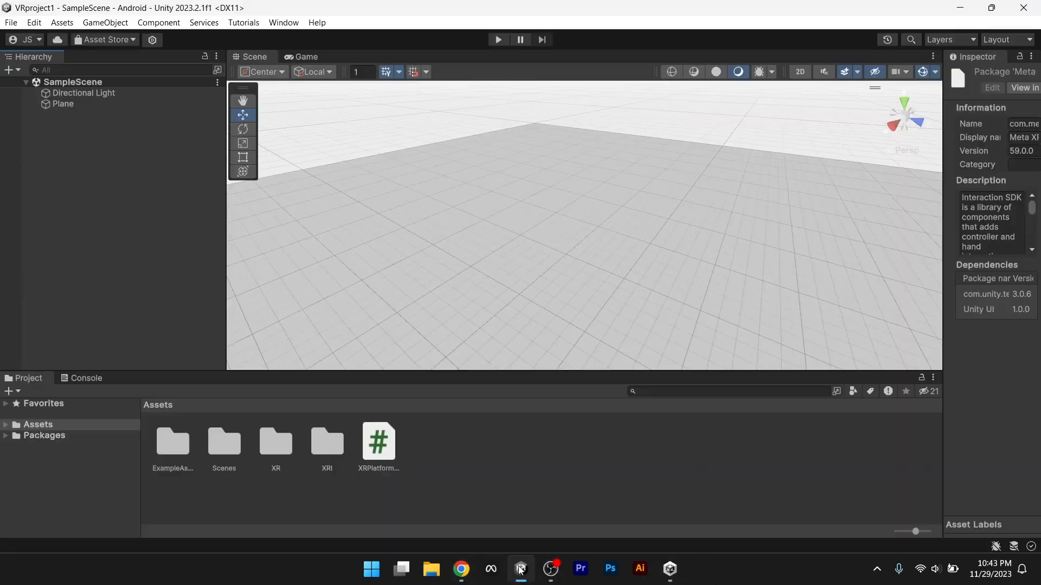
{"action": "left_click", "coordinate": [283, 22]}
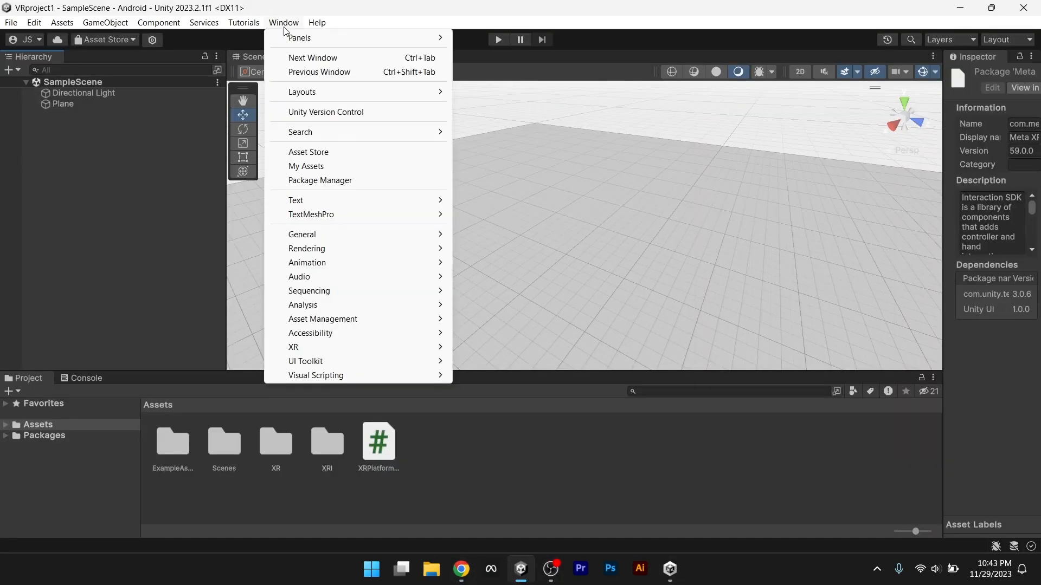
{"action": "left_click", "coordinate": [313, 181]}
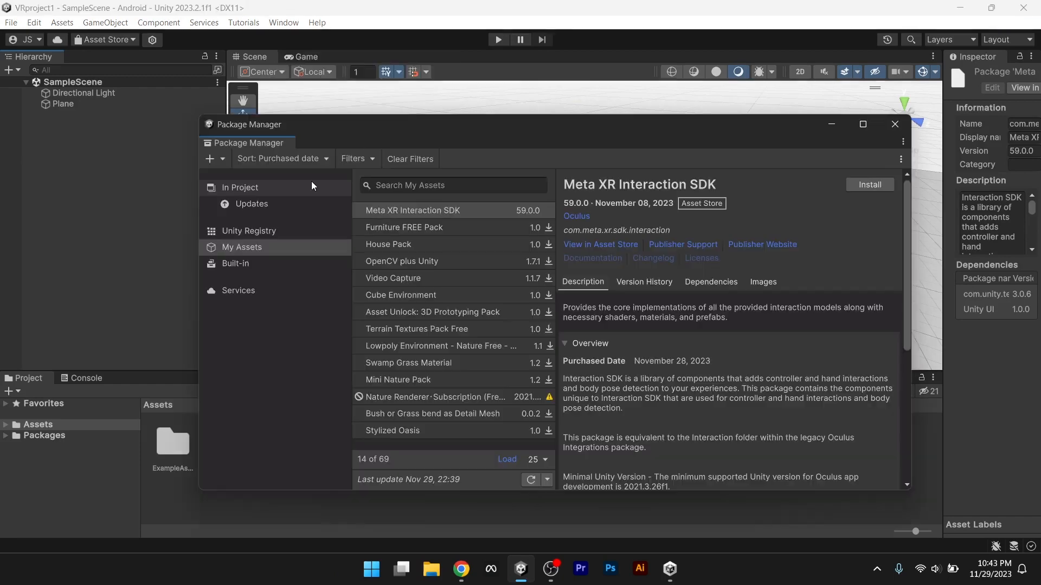
{"action": "left_click", "coordinate": [238, 247]}
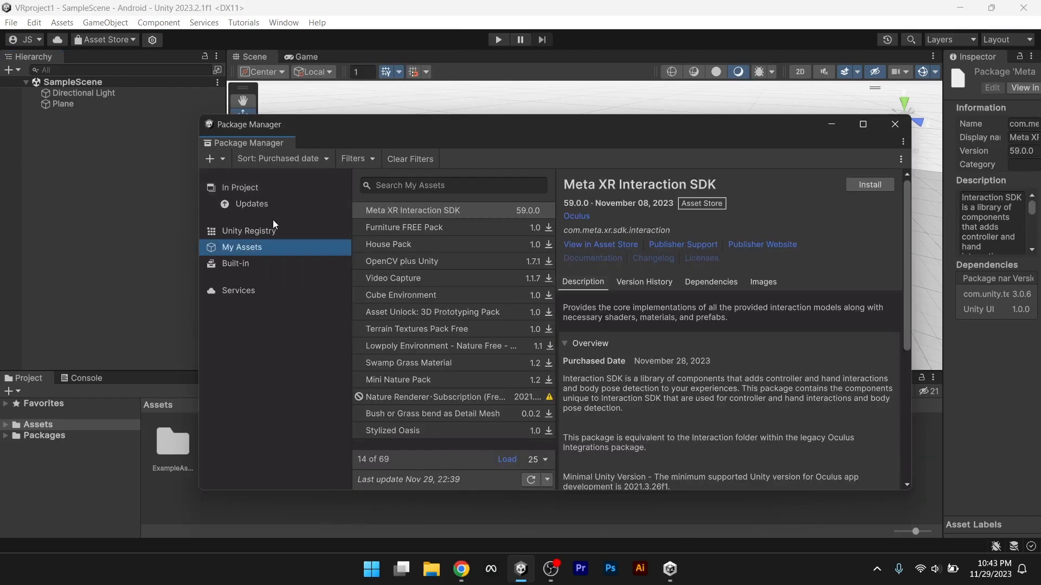
{"action": "left_click", "coordinate": [418, 186]}
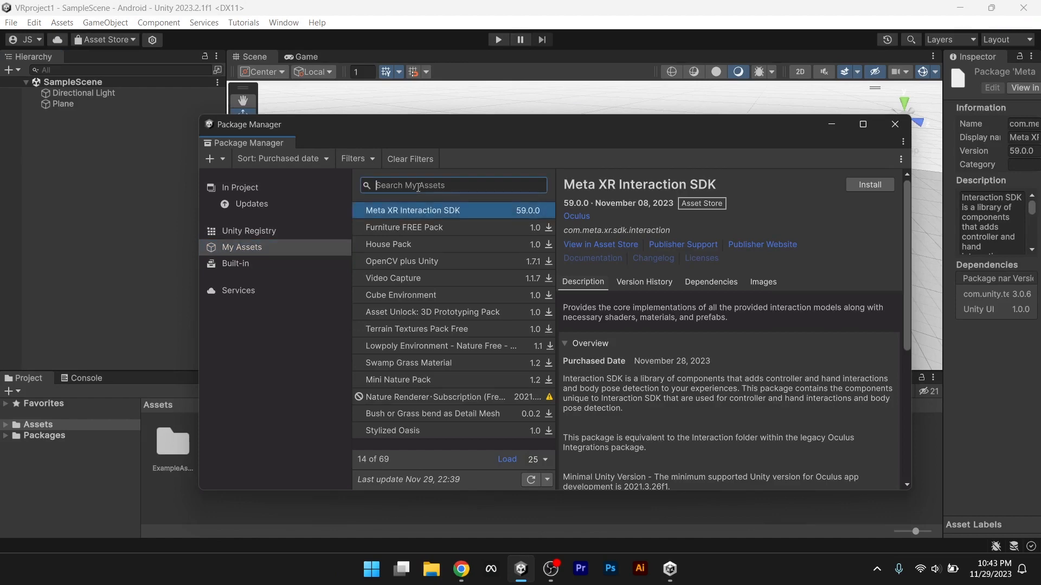
{"action": "type", "text": "XR"}
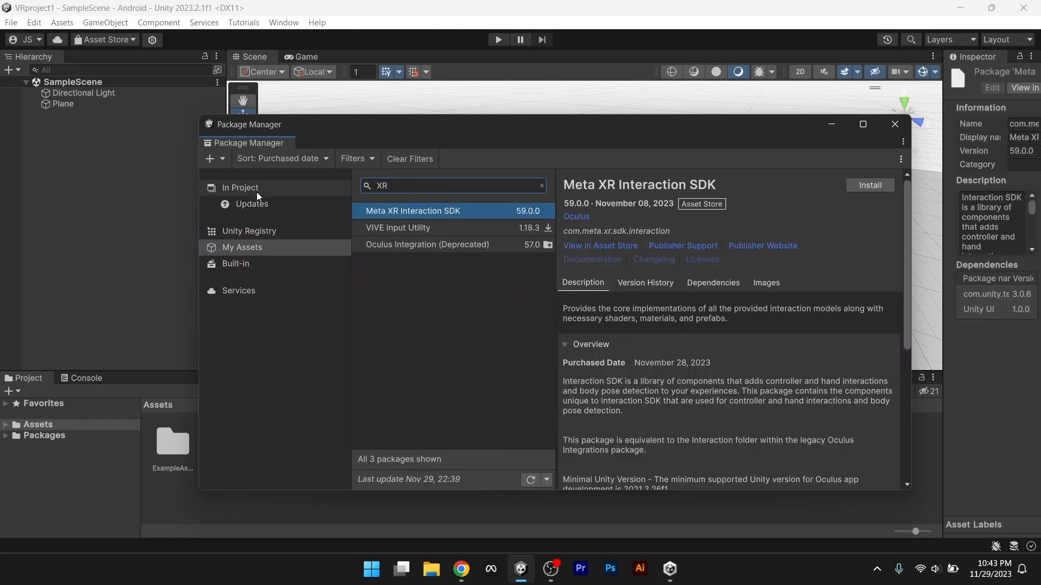
- Import the Starter Assets sample of the Unity Registry's XR Interaction Toolkit package and close the Package Manager
{"action": "left_click", "coordinate": [242, 233]}
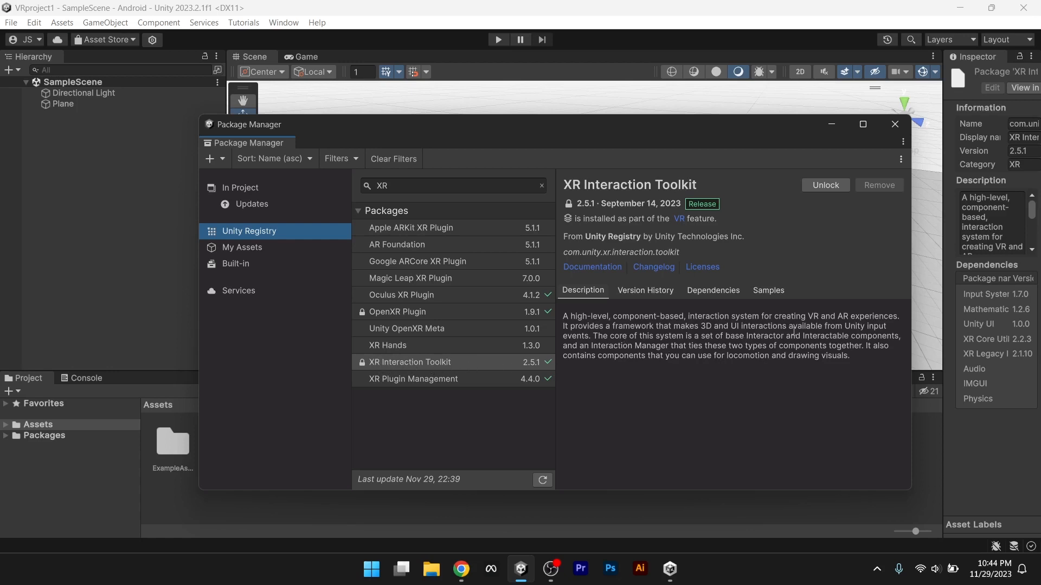
{"action": "left_click", "coordinate": [707, 291]}
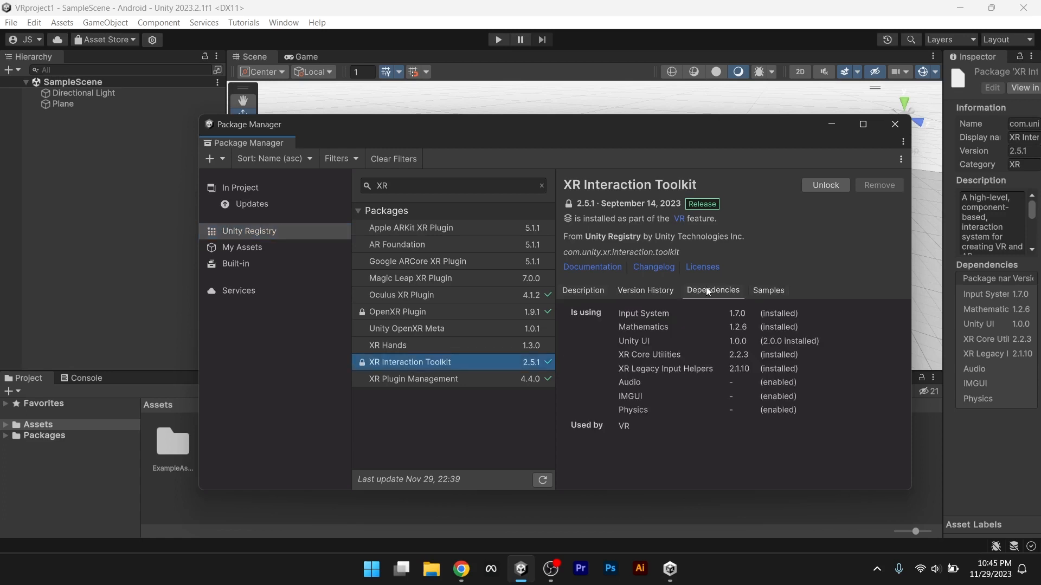
{"action": "left_click", "coordinate": [770, 291]}
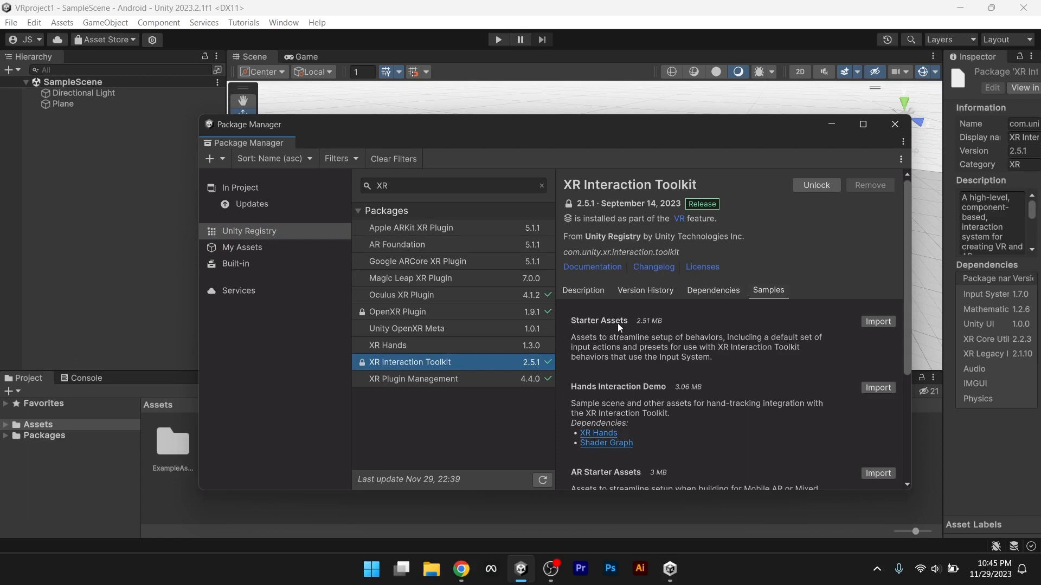
{"action": "left_click", "coordinate": [879, 322]}
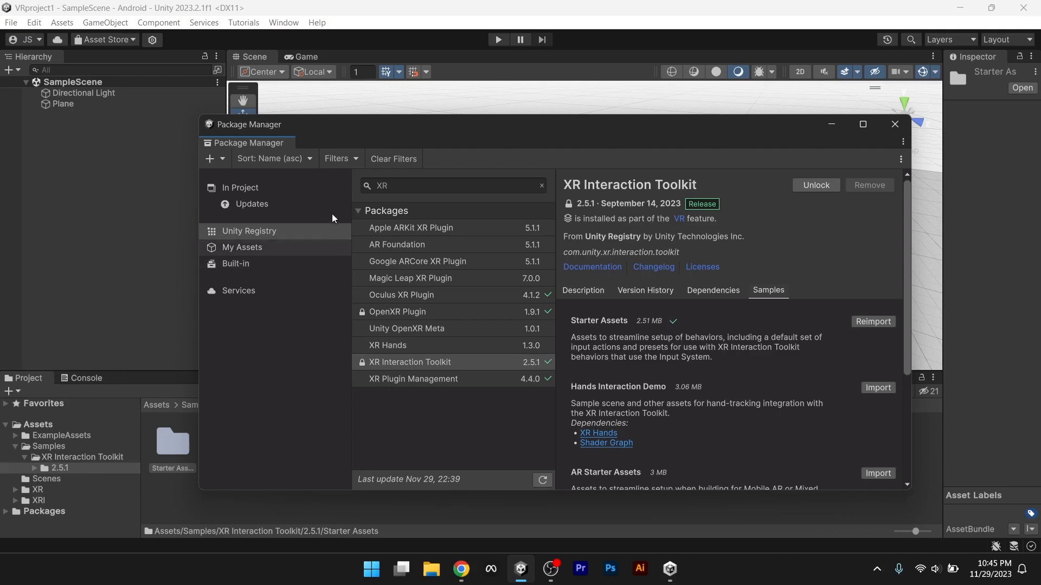
{"action": "scroll", "coordinate": [730, 343], "scroll_direction": "down", "scroll_amount": 2}
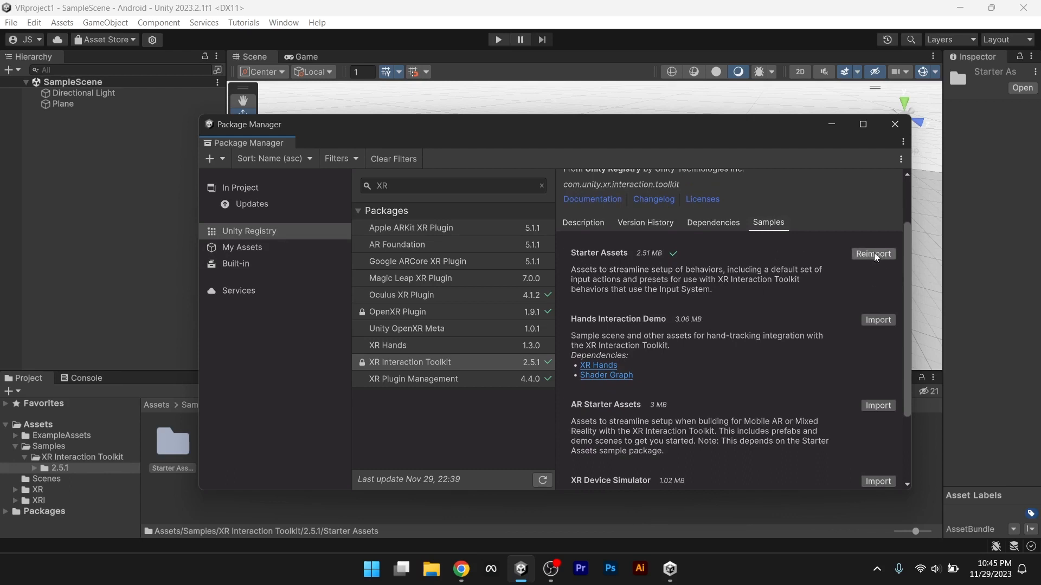
{"action": "scroll", "coordinate": [698, 238], "scroll_direction": "up", "scroll_amount": 1}
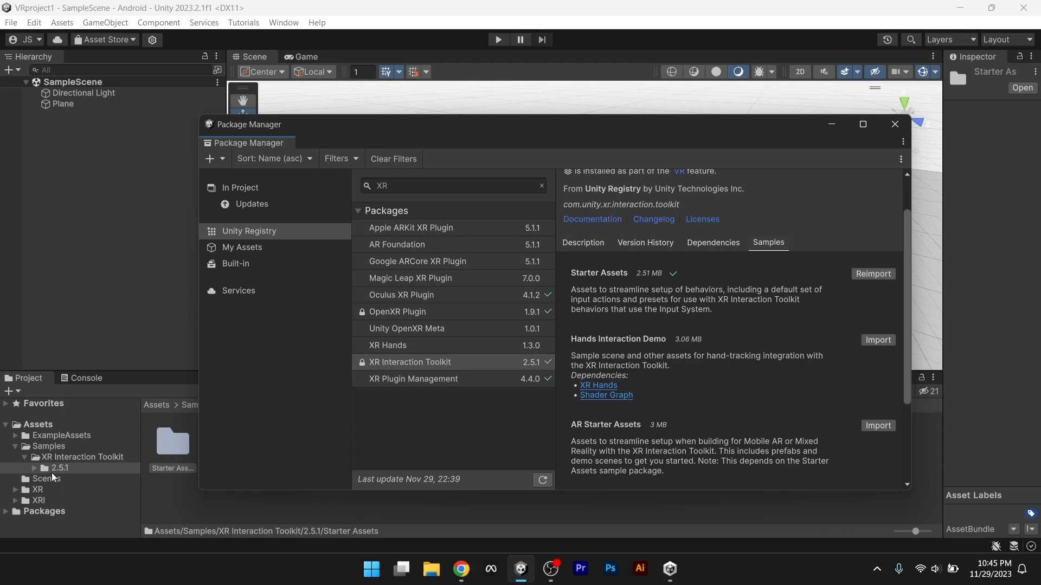
{"action": "left_click", "coordinate": [894, 124]}
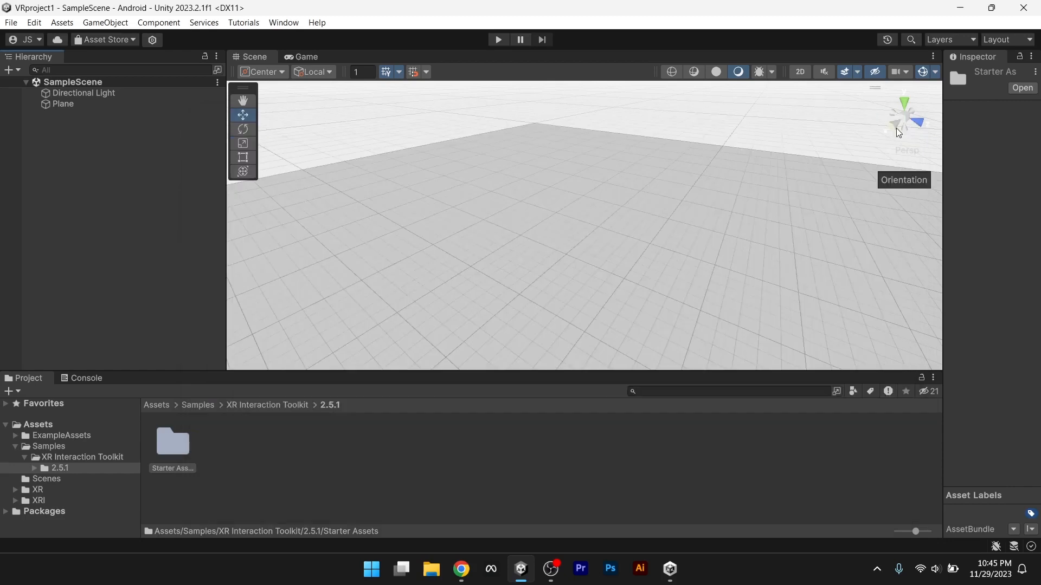
- Switch to Chrome and add Oculus Integration (Deprecated) to My Assets from its Unity Asset Store page
{"action": "left_click", "coordinate": [462, 578]}
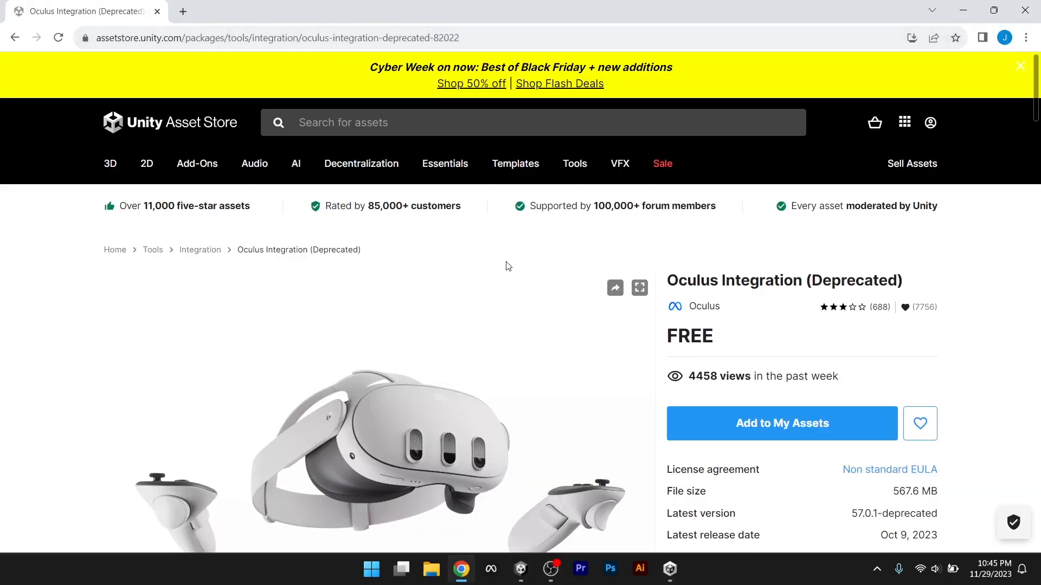
{"action": "scroll", "coordinate": [510, 268], "scroll_direction": "down", "scroll_amount": 5}
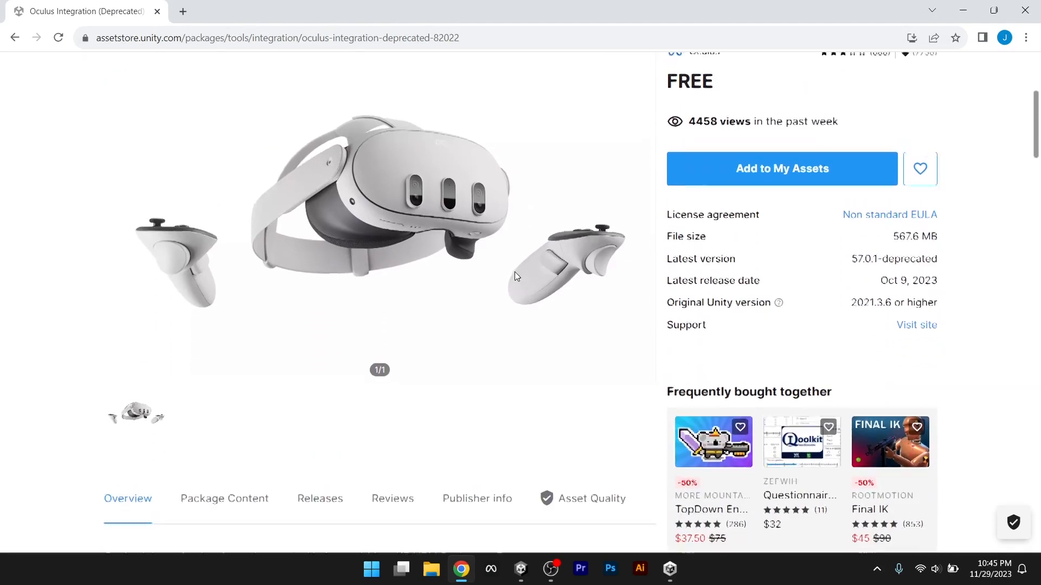
{"action": "scroll", "coordinate": [515, 273], "scroll_direction": "up", "scroll_amount": 5}
{"action": "scroll", "coordinate": [515, 274], "scroll_direction": "down", "scroll_amount": 3}
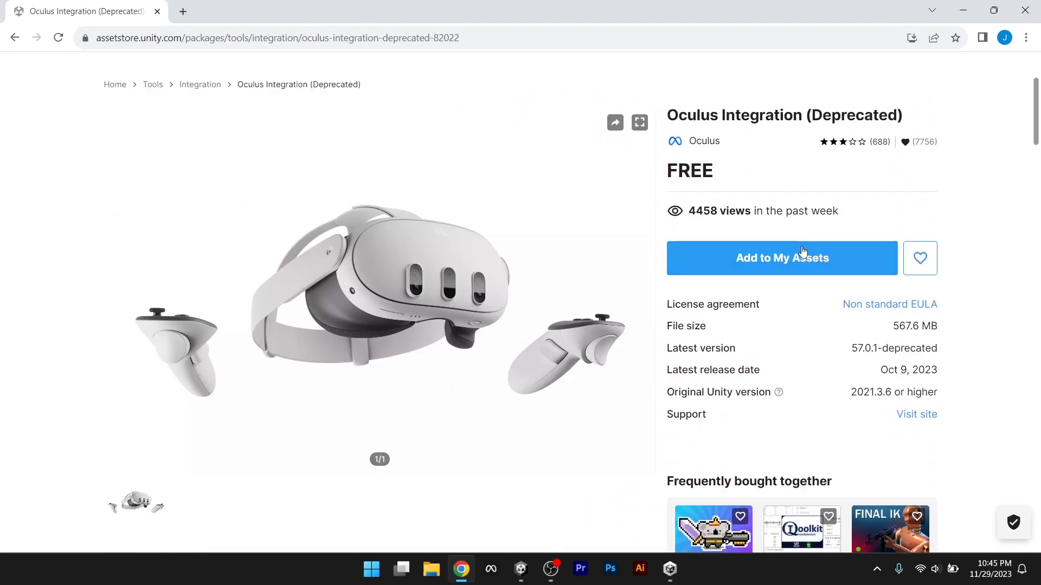
{"action": "left_click", "coordinate": [801, 258]}
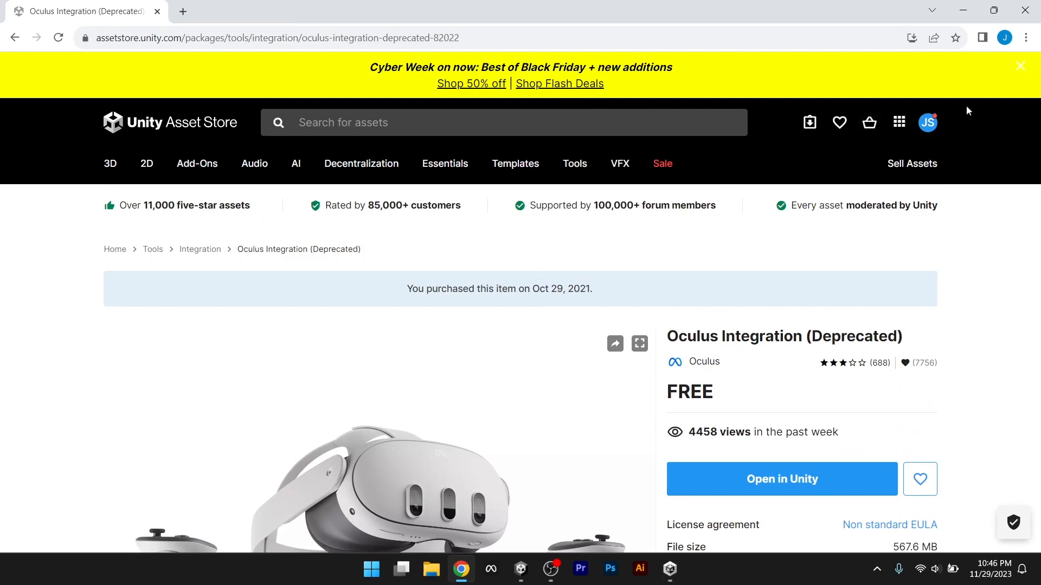
- Open Oculus Integration (Deprecated) from its Asset Store page in the Unity Editor's Package Manager
{"action": "scroll", "coordinate": [976, 309], "scroll_direction": "down", "scroll_amount": 3}
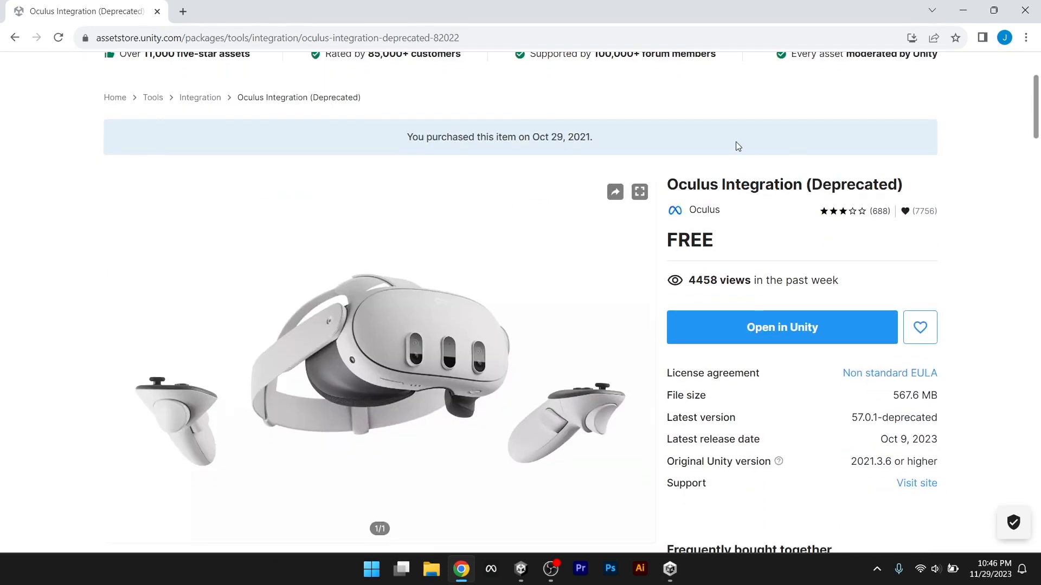
{"action": "left_click", "coordinate": [776, 332]}
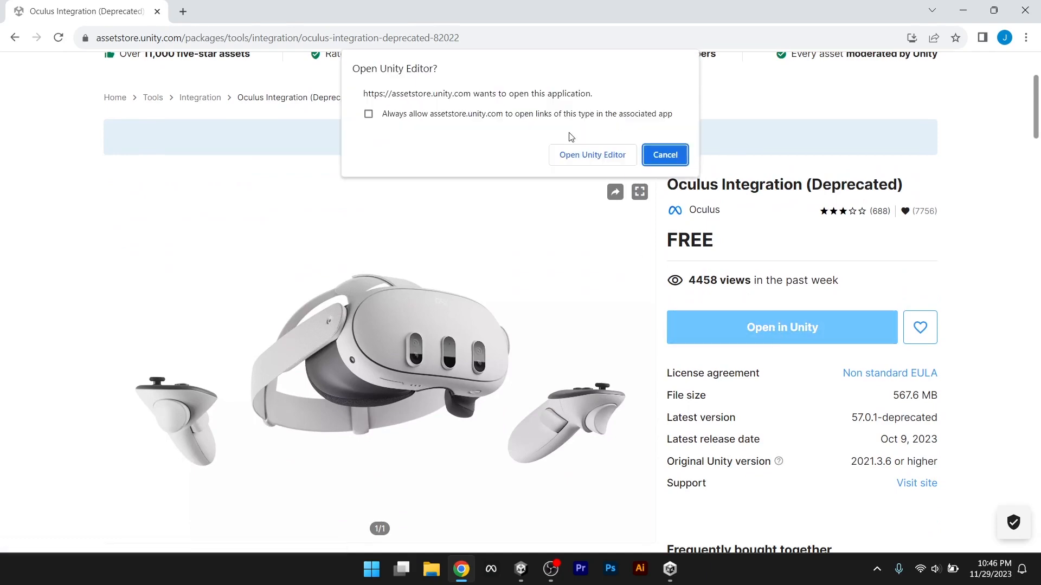
{"action": "left_click", "coordinate": [575, 155]}
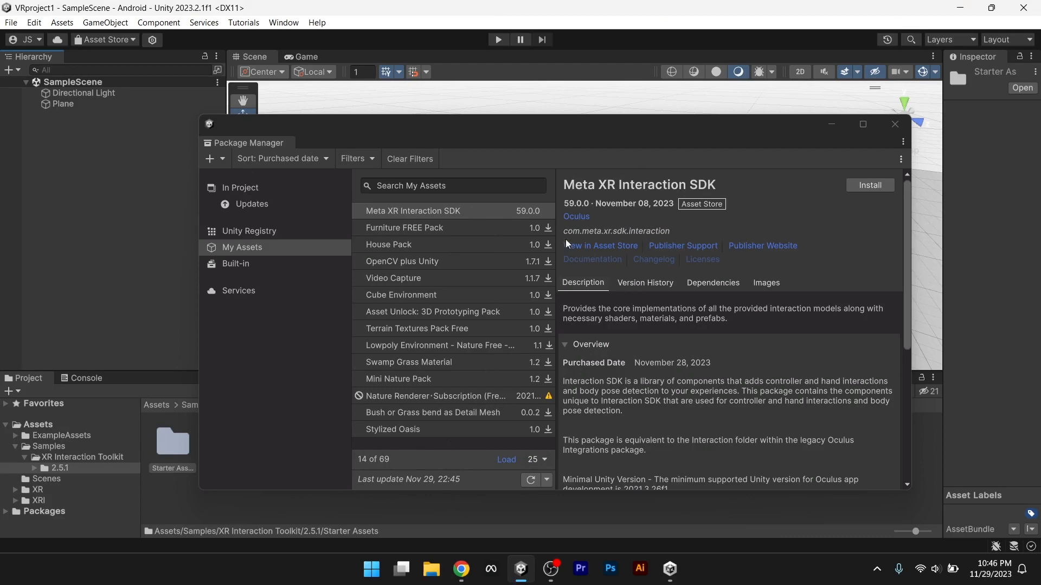
{"action": "left_click", "coordinate": [461, 569]}
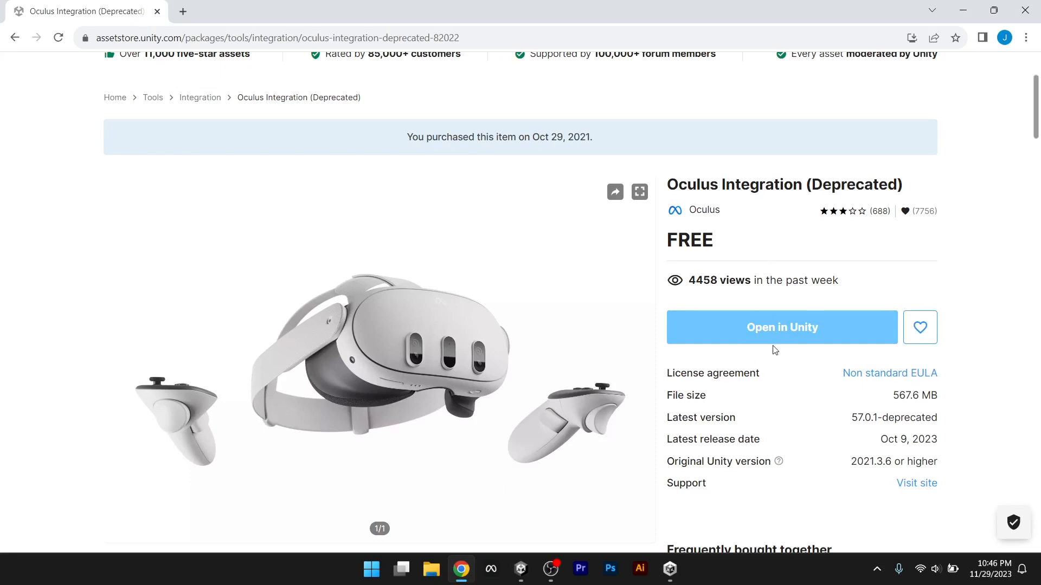
{"action": "left_click", "coordinate": [776, 334]}
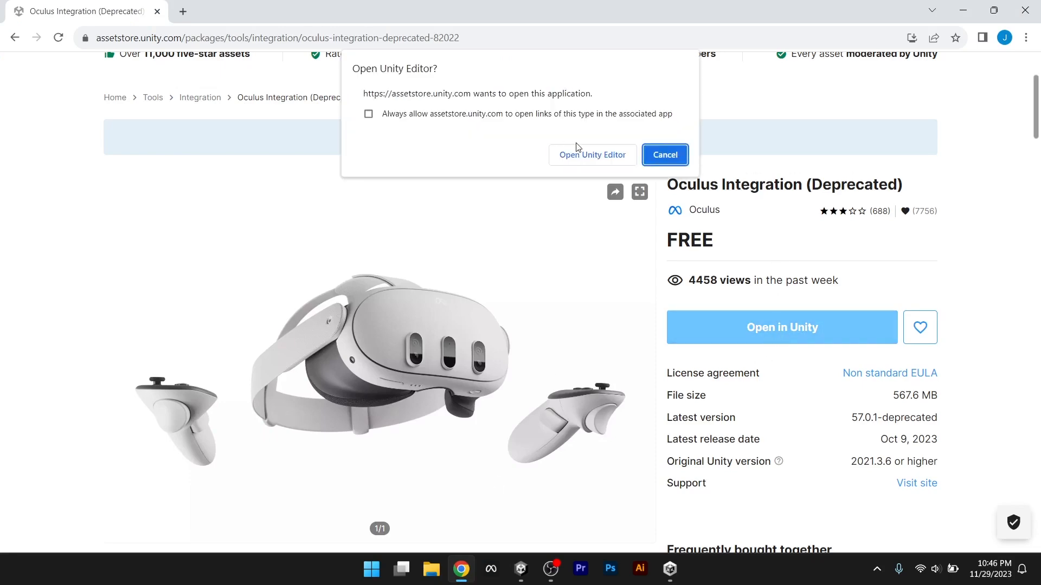
{"action": "left_click", "coordinate": [581, 161]}
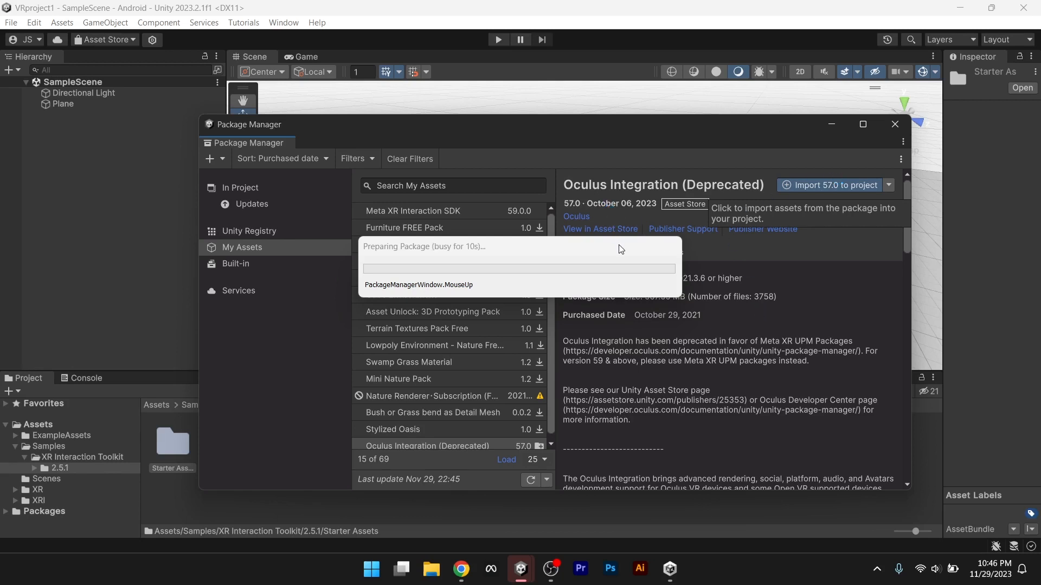
- Review the Oculus Integration (Deprecated) package contents and import all of its assets into the project
{"action": "left_click_drag", "start_coordinate": [619, 249], "coordinate": [507, 191]}
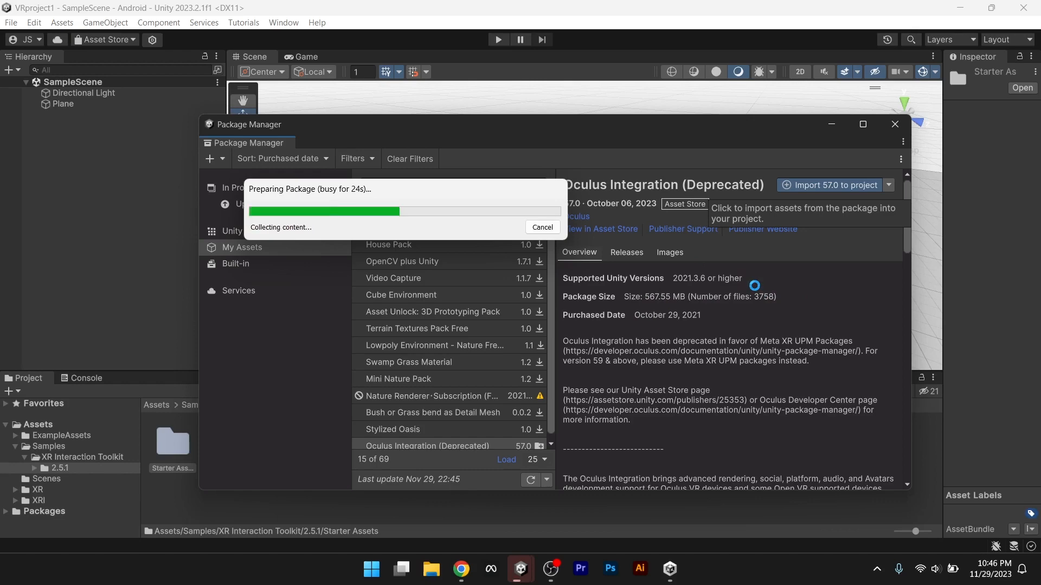
{"action": "scroll", "coordinate": [539, 360], "scroll_direction": "down", "scroll_amount": 15}
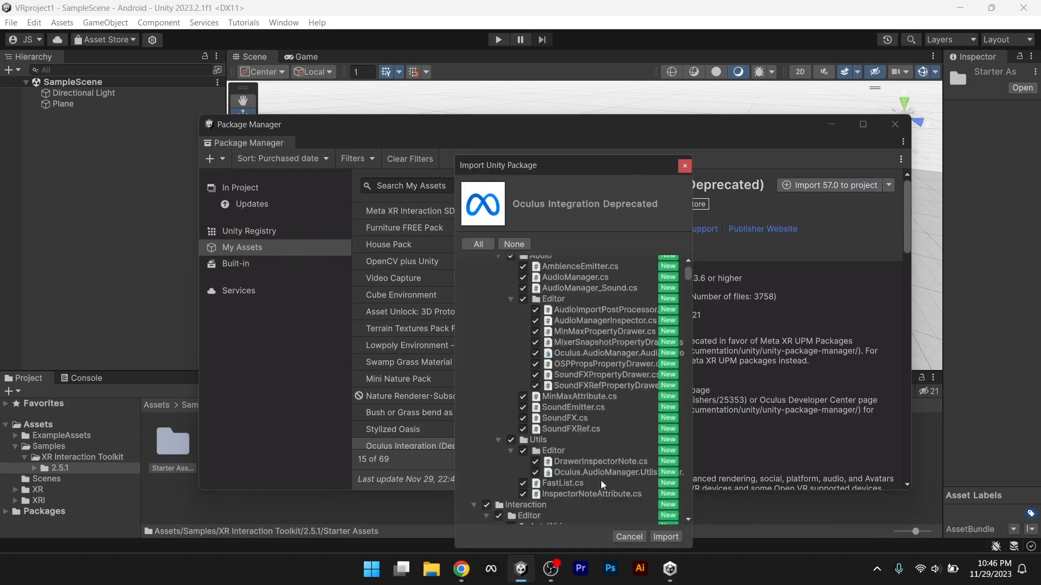
{"action": "scroll", "coordinate": [603, 484], "scroll_direction": "down", "scroll_amount": 15}
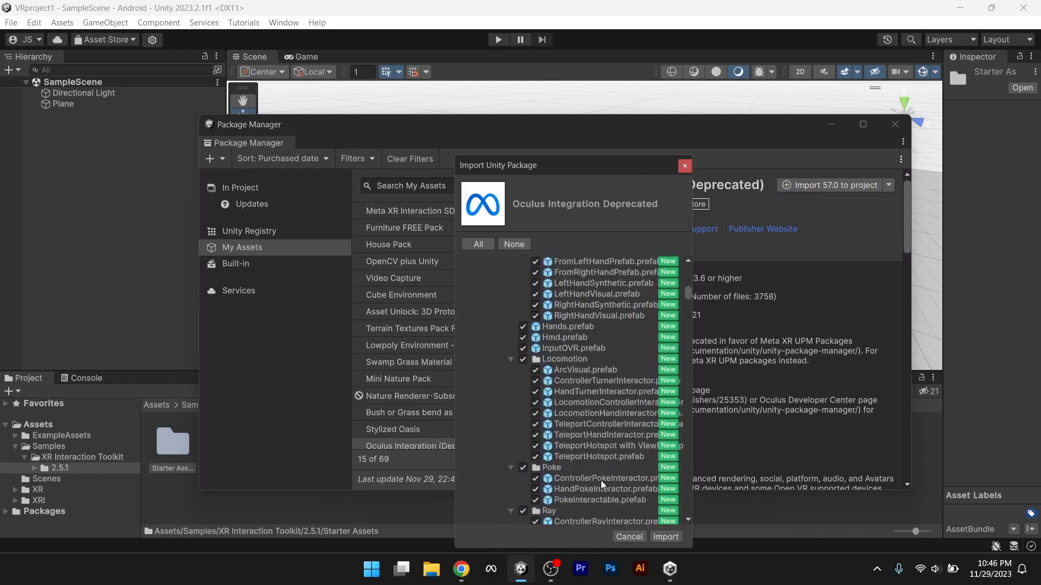
{"action": "scroll", "coordinate": [603, 484], "scroll_direction": "up", "scroll_amount": 15}
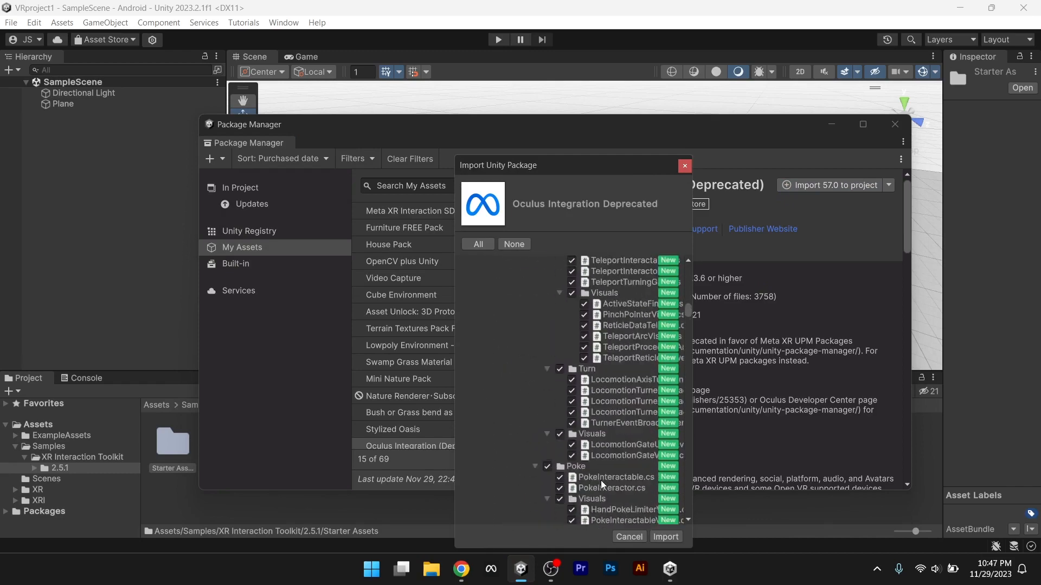
{"action": "scroll", "coordinate": [603, 484], "scroll_direction": "up", "scroll_amount": 10}
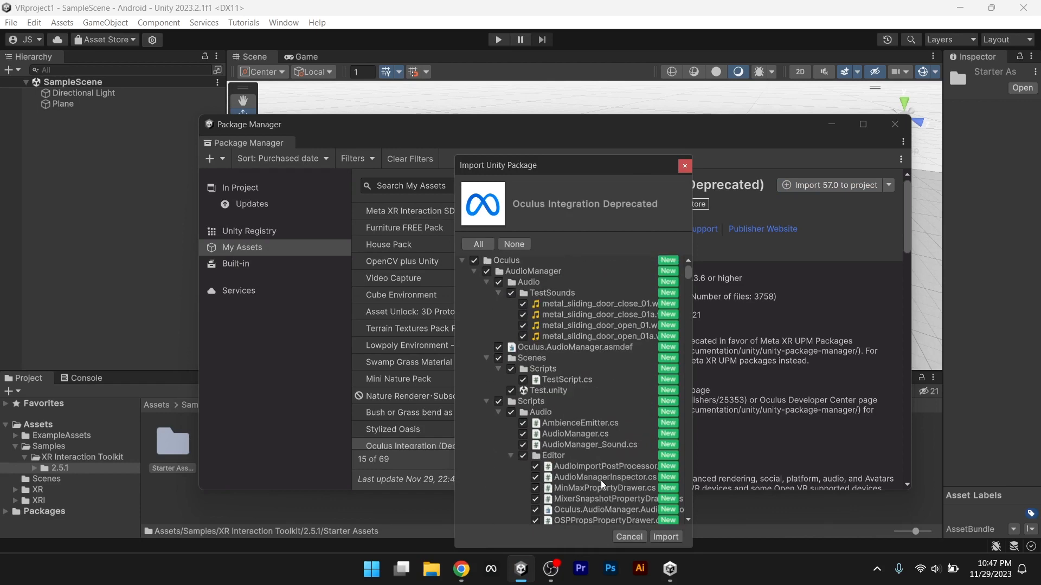
{"action": "left_click", "coordinate": [666, 537]}
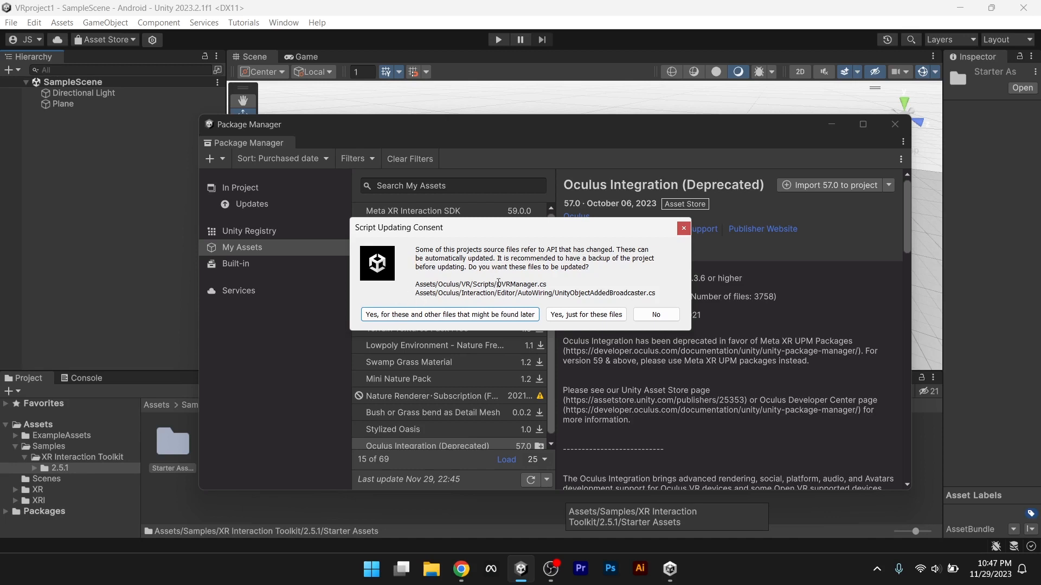
- Decline the automatic API update of the project's scripts and refuse to send Oculus SDK usage statistics
{"action": "left_click_drag", "start_coordinate": [498, 284], "coordinate": [535, 290]}
{"action": "left_click", "coordinate": [666, 316]}
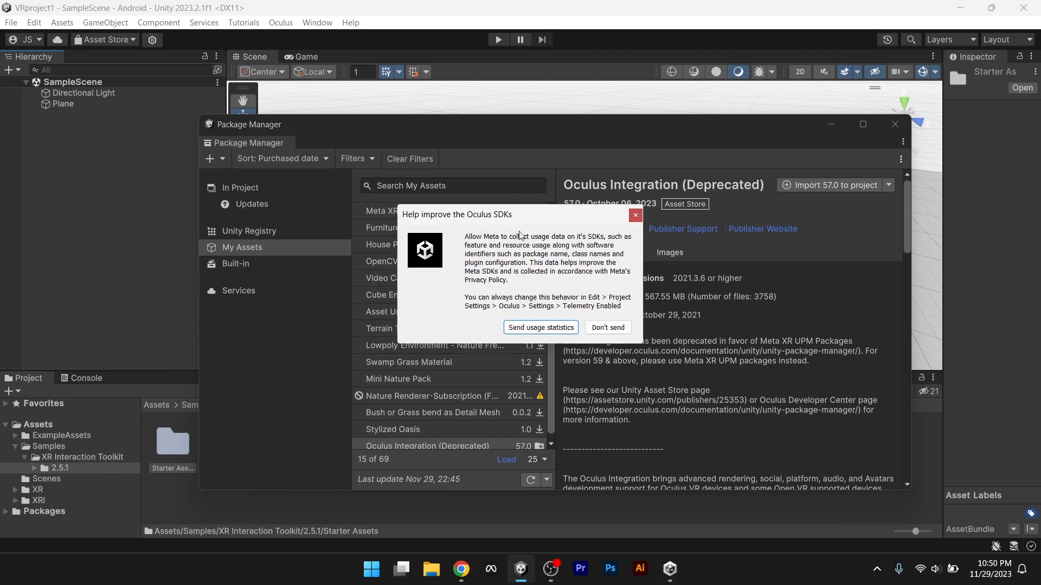
{"action": "left_click", "coordinate": [608, 328]}
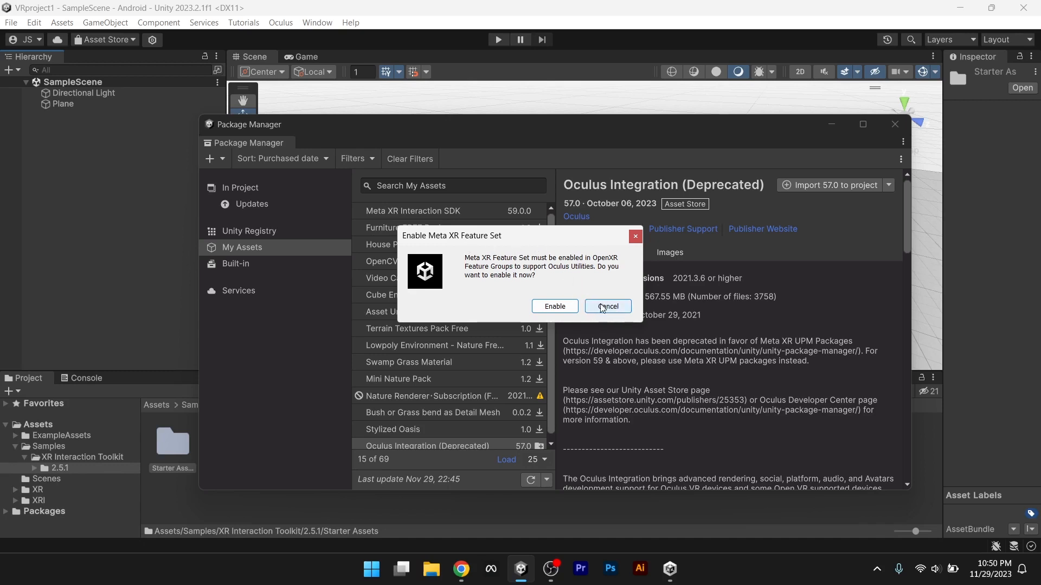
- Enable the Meta XR Feature Set and restart the Unity Editor to complete the OVRPlugin update
{"action": "left_click", "coordinate": [554, 306]}
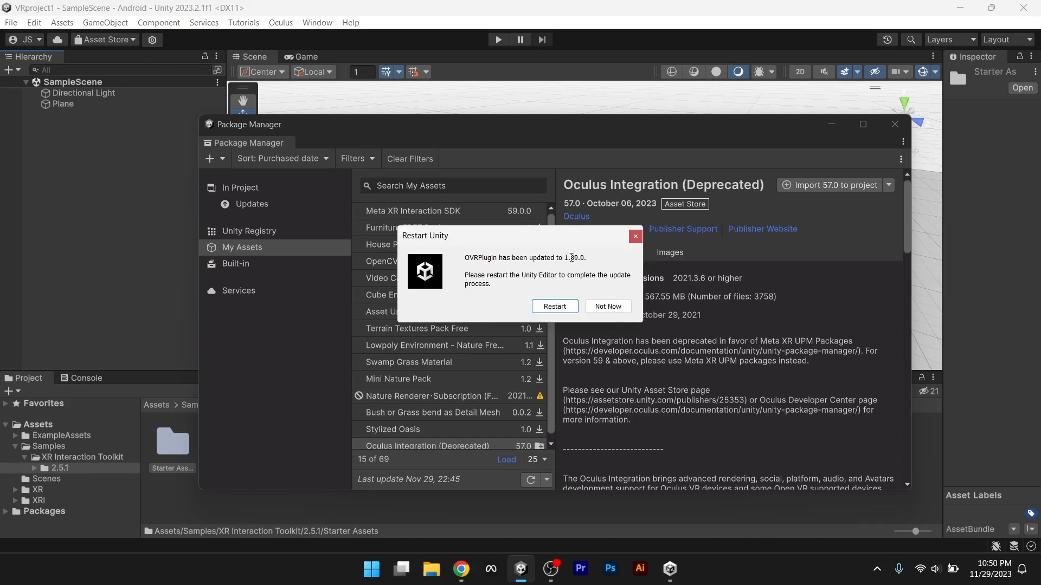
{"action": "left_click", "coordinate": [553, 306]}
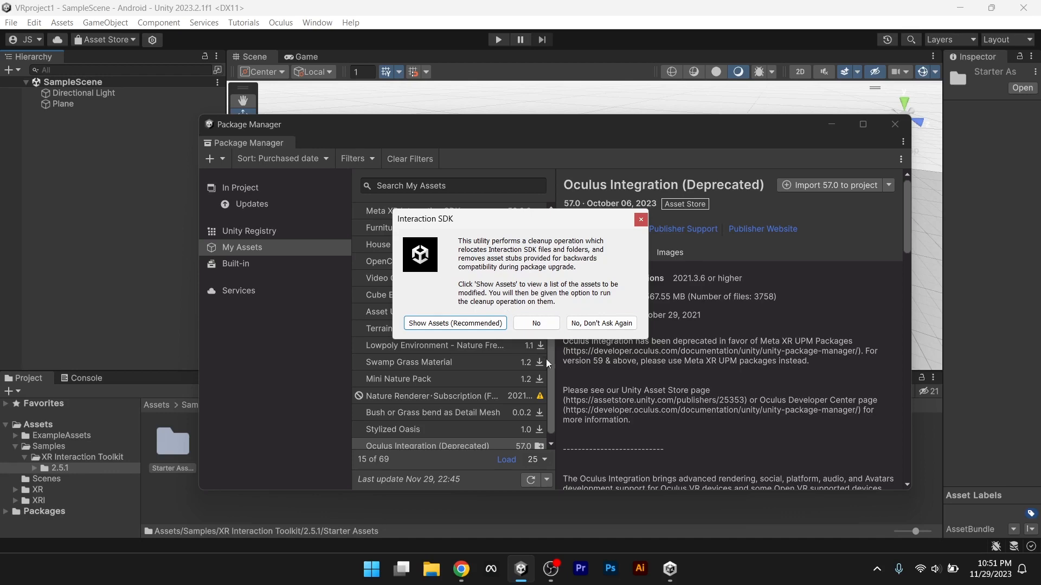
- Review the assets affected by the Interaction SDK cleanup without running it, and decline the spatializer plugin upgrade
{"action": "left_click", "coordinate": [467, 324]}
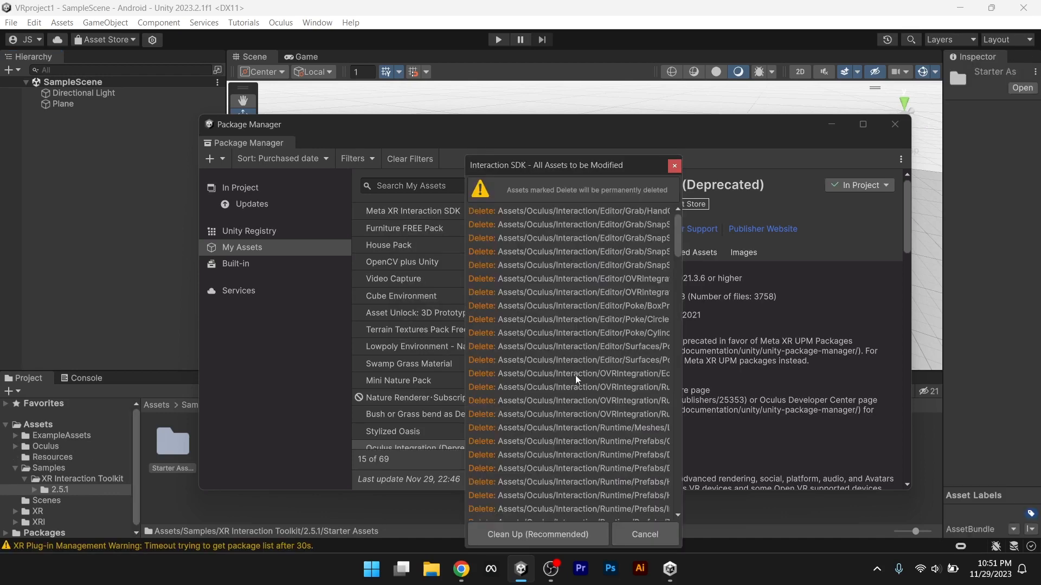
{"action": "scroll", "coordinate": [522, 400], "scroll_direction": "down", "scroll_amount": 8}
{"action": "scroll", "coordinate": [523, 400], "scroll_direction": "up", "scroll_amount": 8}
{"action": "left_click", "coordinate": [674, 166]}
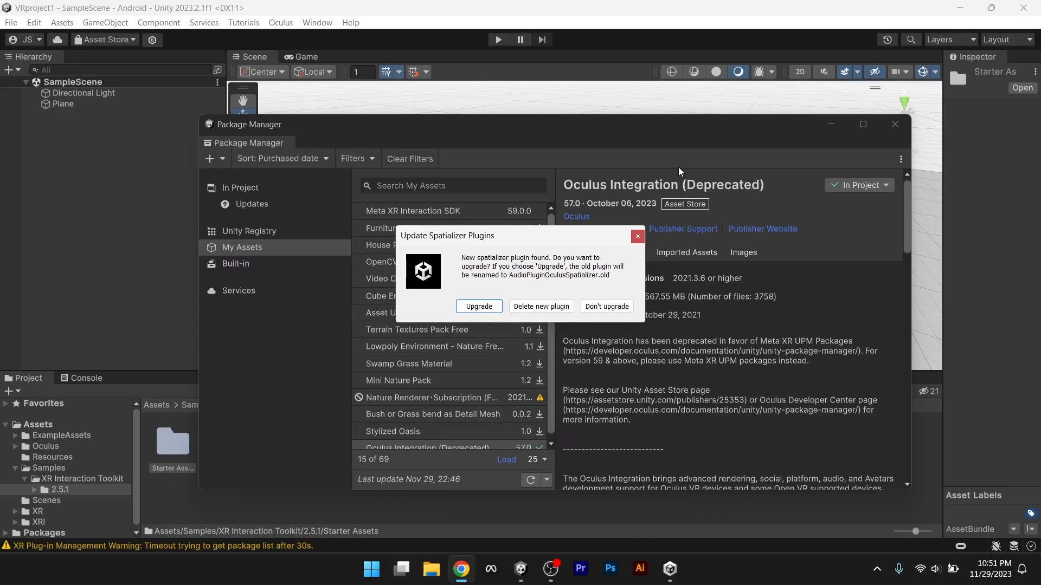
{"action": "left_click", "coordinate": [605, 306]}
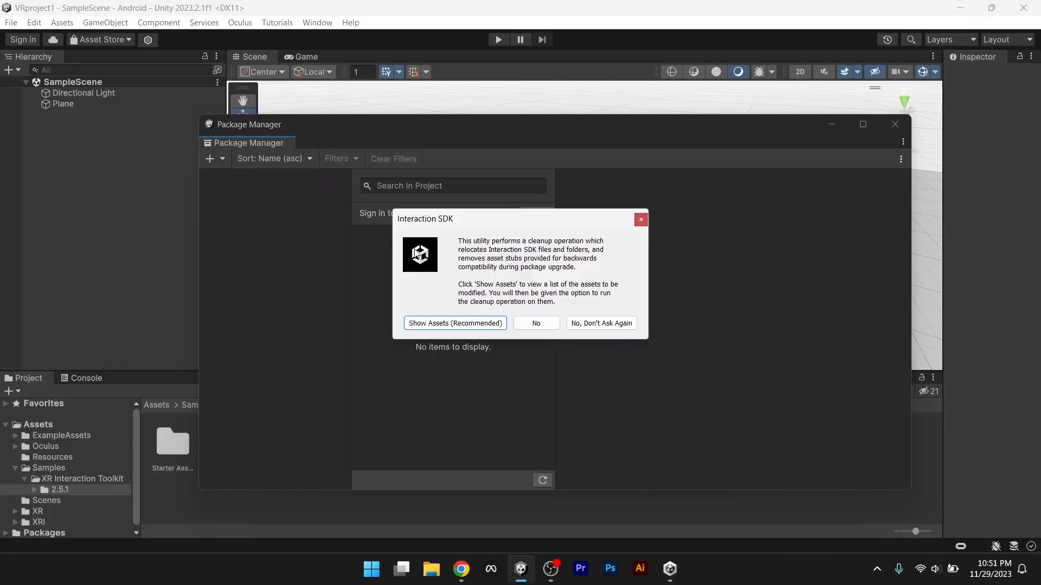
- Decline the Interaction SDK cleanup with no further asking, and choose to delete the new spatializer plugin
{"action": "left_click", "coordinate": [600, 325]}
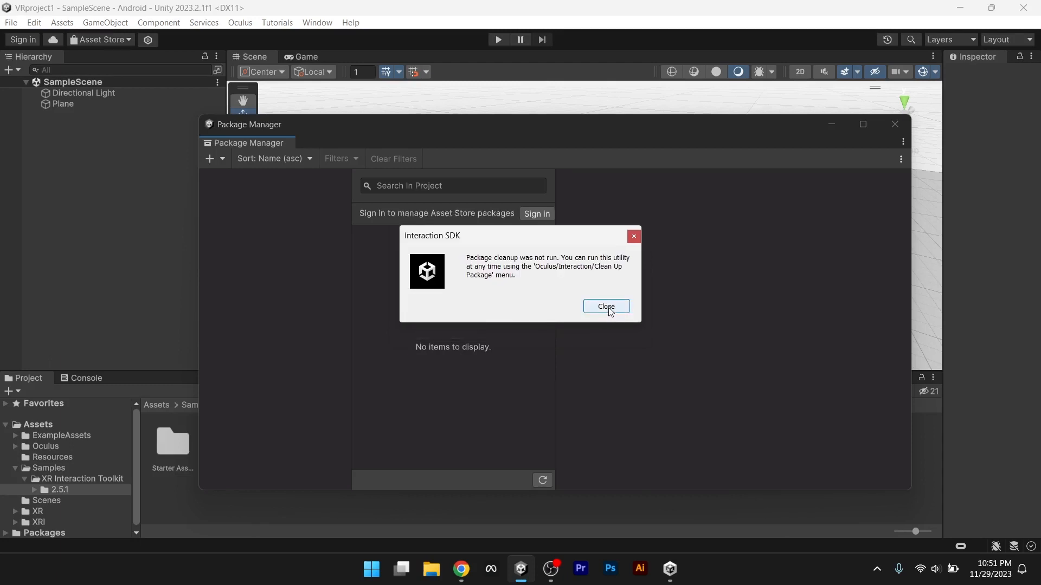
{"action": "left_click", "coordinate": [607, 307]}
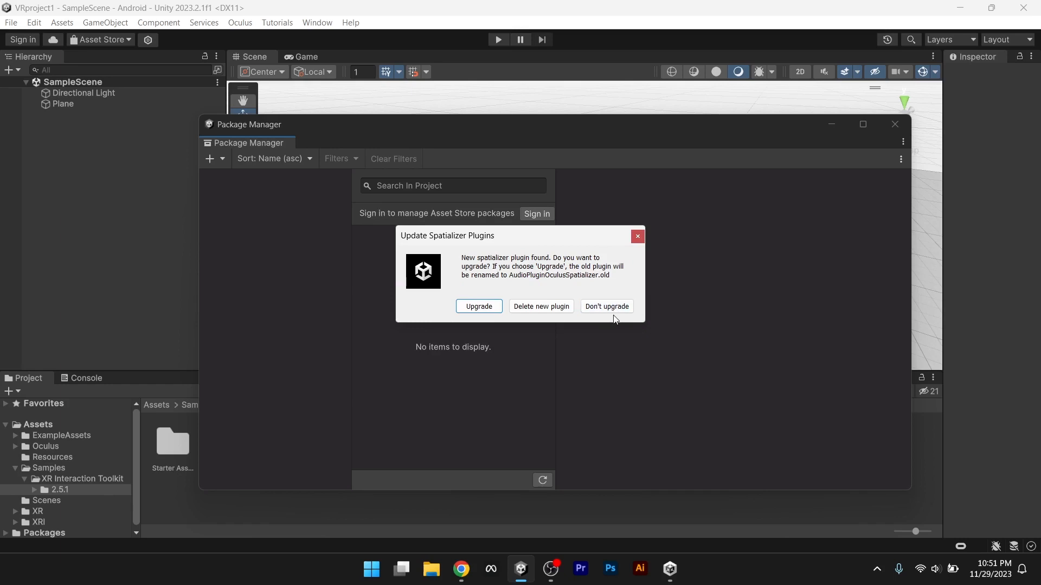
{"action": "left_click", "coordinate": [615, 305]}
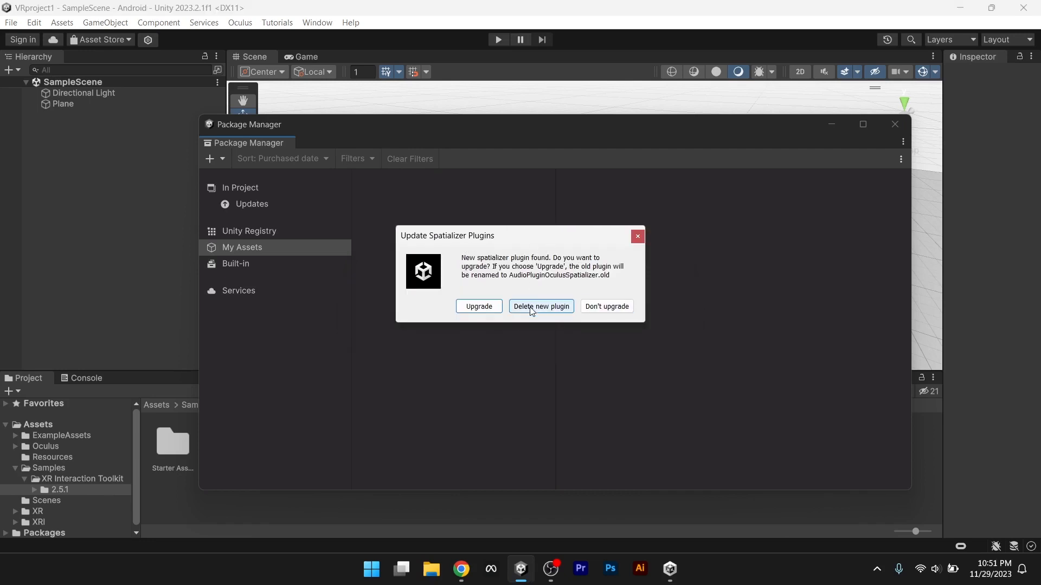
{"action": "left_click", "coordinate": [532, 307]}
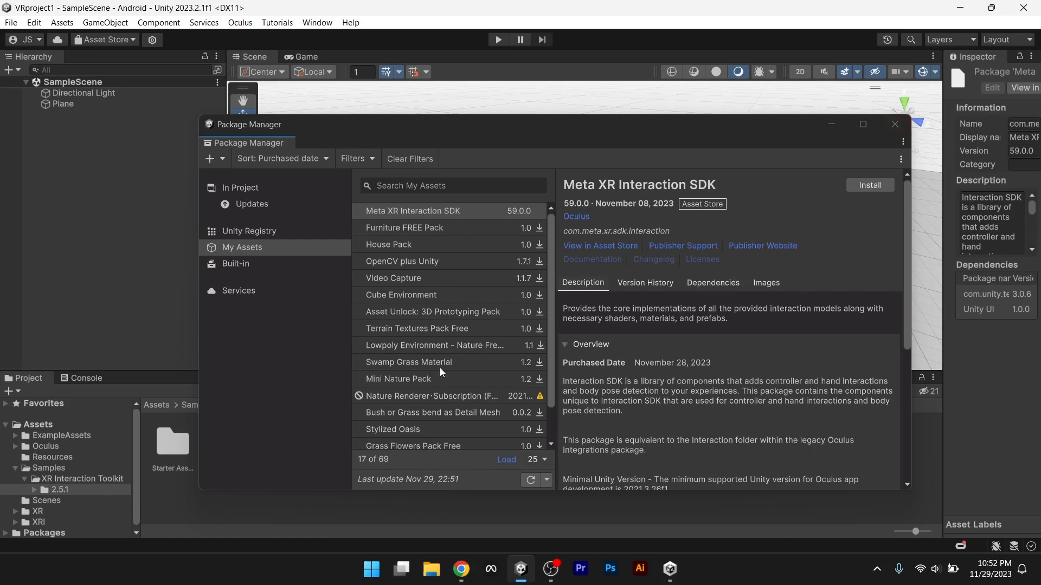
- Close the Package Manager and examine the installed packages in the project's Packages folder
{"action": "left_click", "coordinate": [901, 126]}
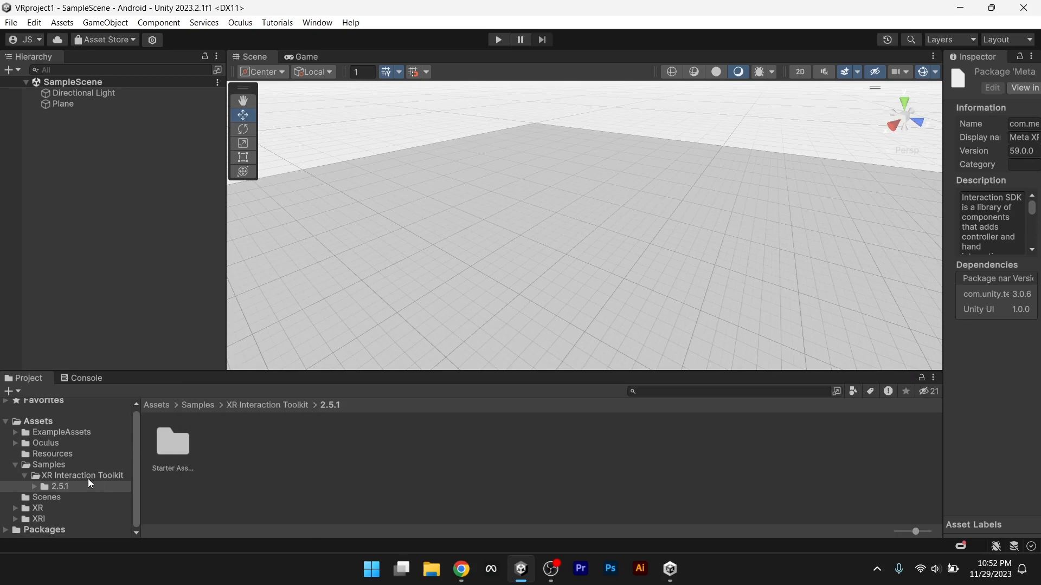
{"action": "left_click", "coordinate": [14, 468]}
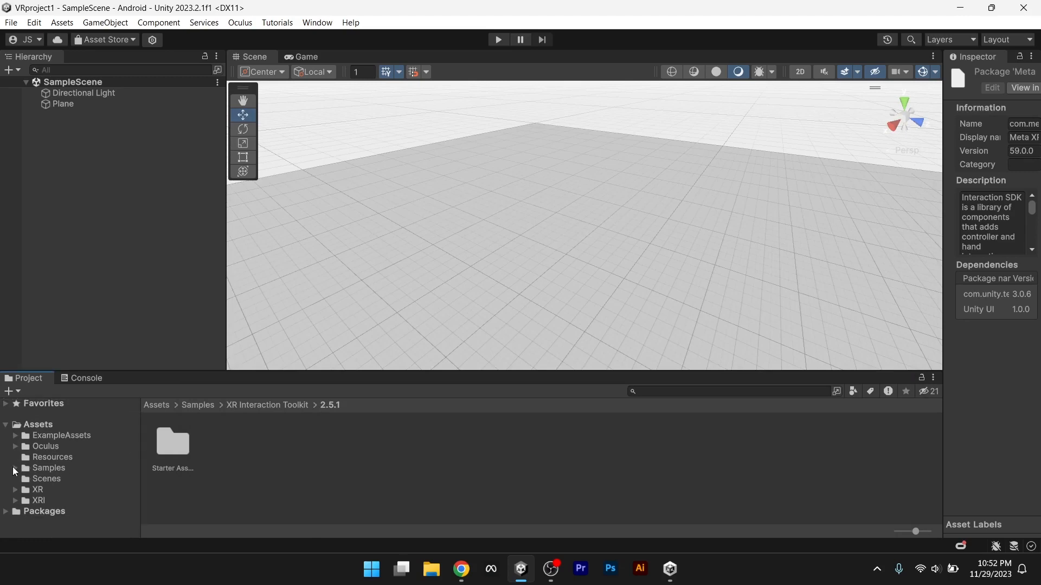
{"action": "left_click", "coordinate": [6, 512]}
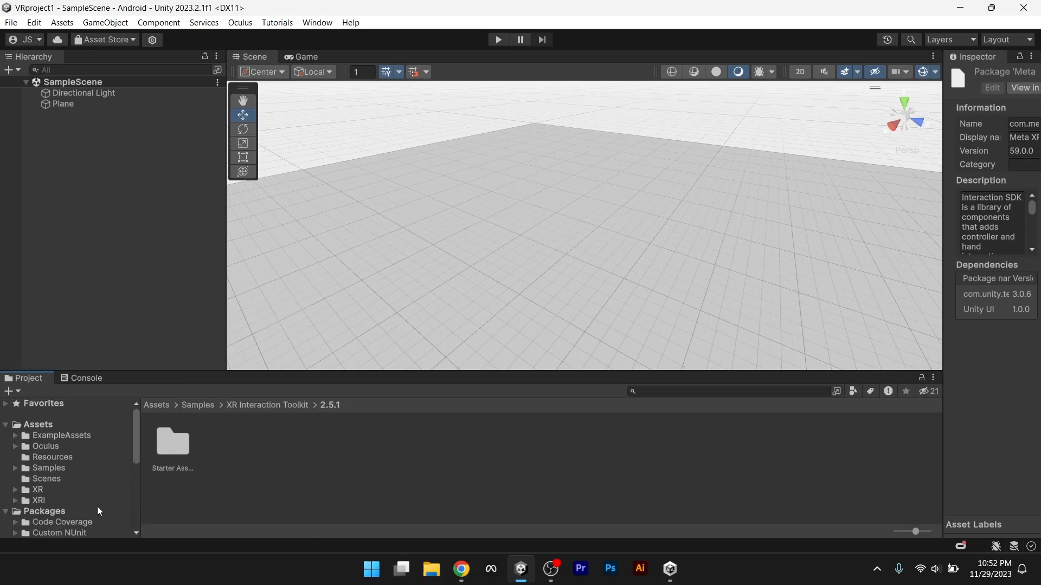
{"action": "scroll", "coordinate": [96, 506], "scroll_direction": "down", "scroll_amount": 8}
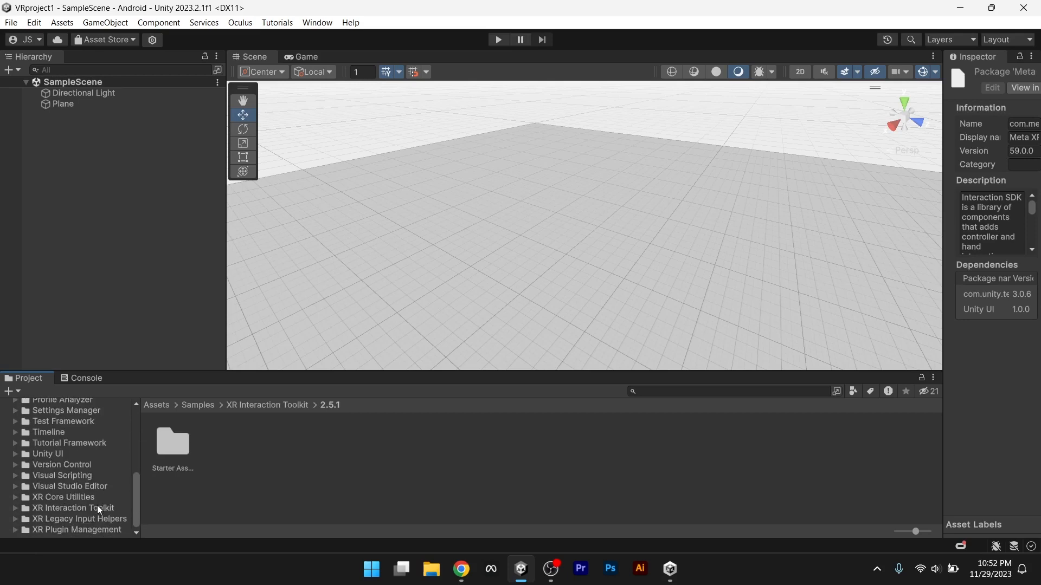
{"action": "scroll", "coordinate": [96, 496], "scroll_direction": "up", "scroll_amount": 5}
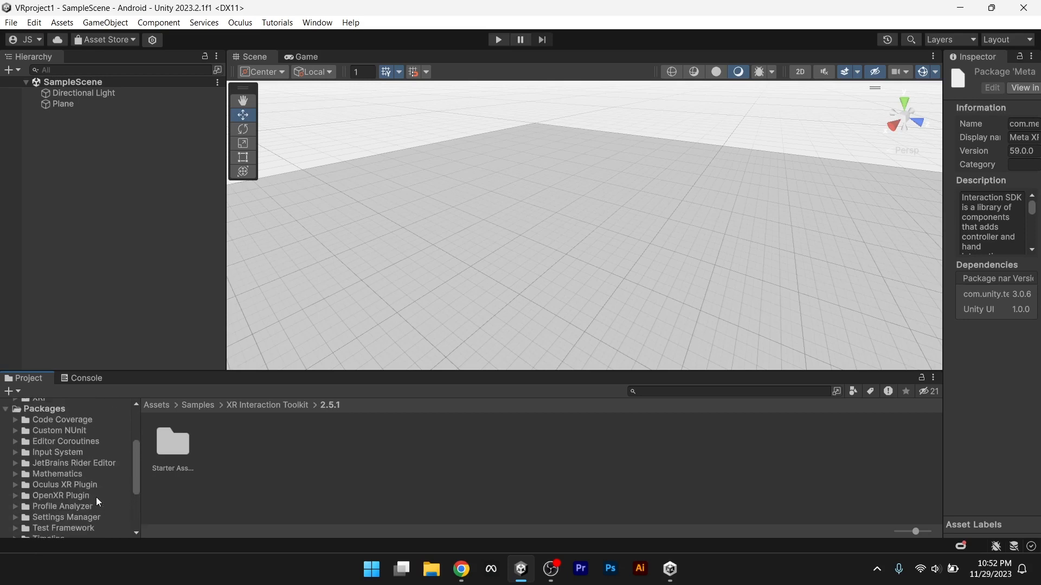
{"action": "scroll", "coordinate": [96, 497], "scroll_direction": "down", "scroll_amount": 3}
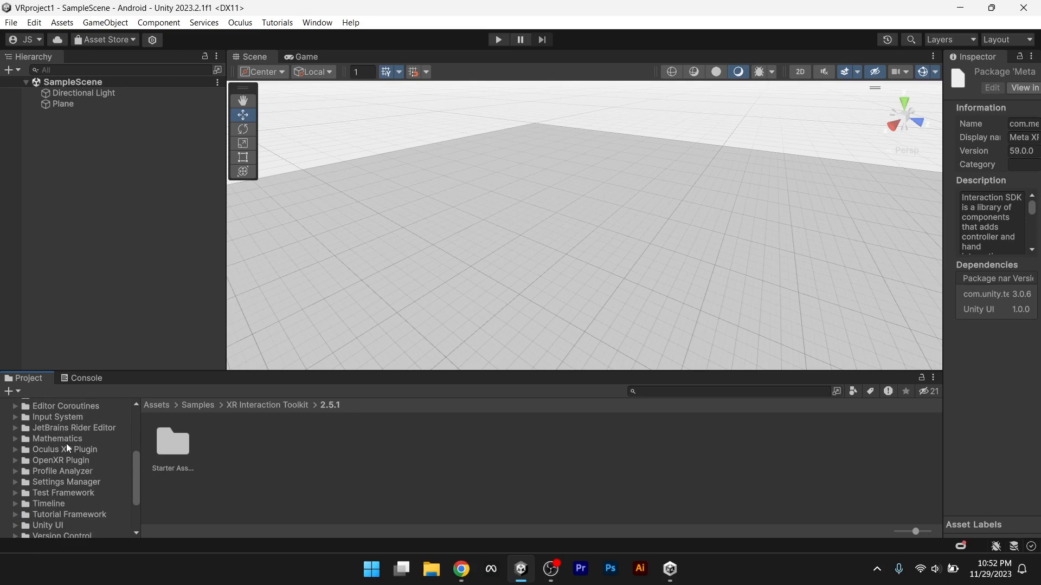
{"action": "scroll", "coordinate": [104, 429], "scroll_direction": "up", "scroll_amount": 4}
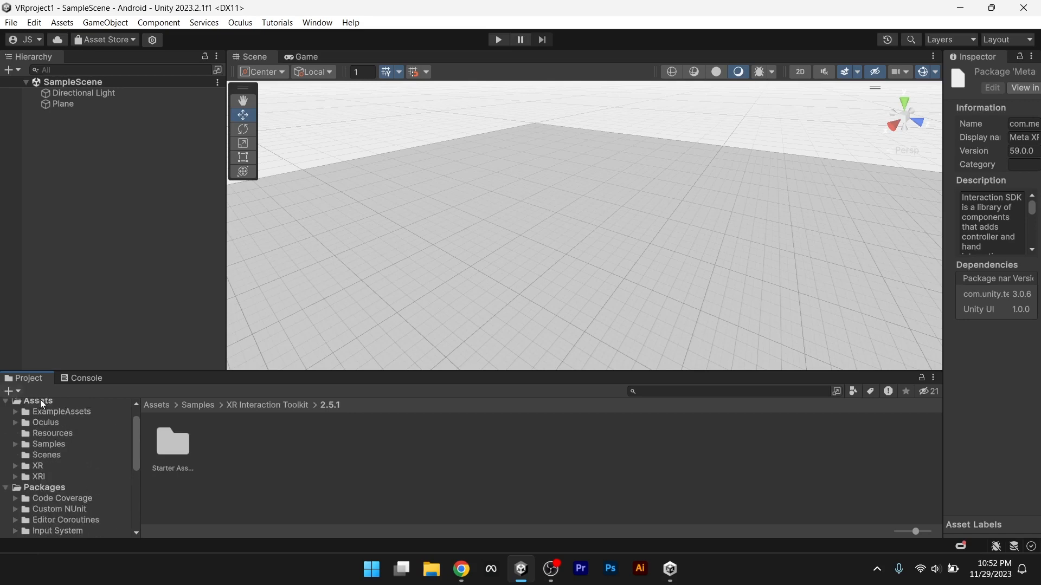
{"action": "scroll", "coordinate": [47, 458], "scroll_direction": "down", "scroll_amount": 4}
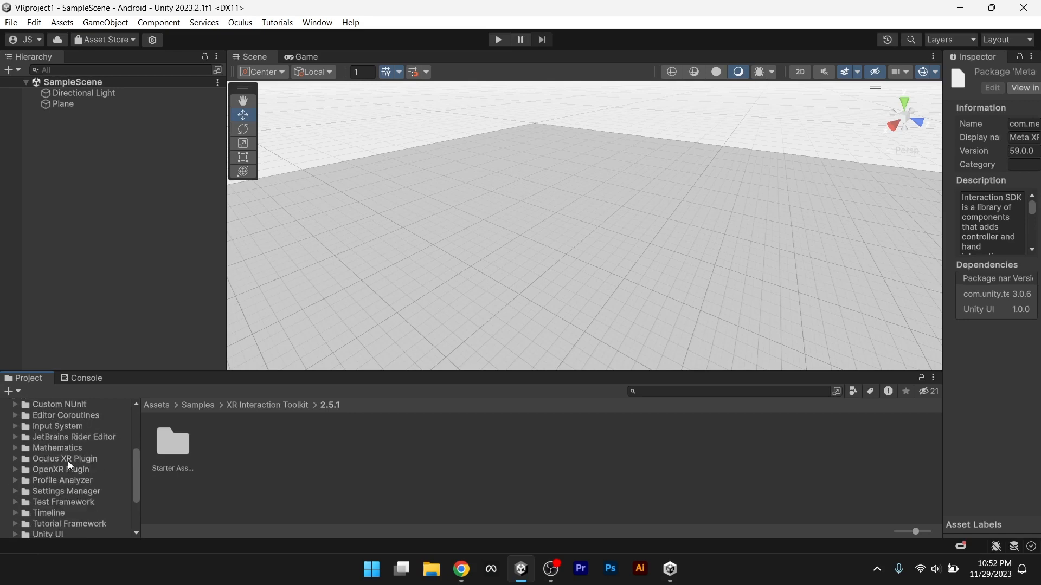
{"action": "left_click", "coordinate": [74, 481]}
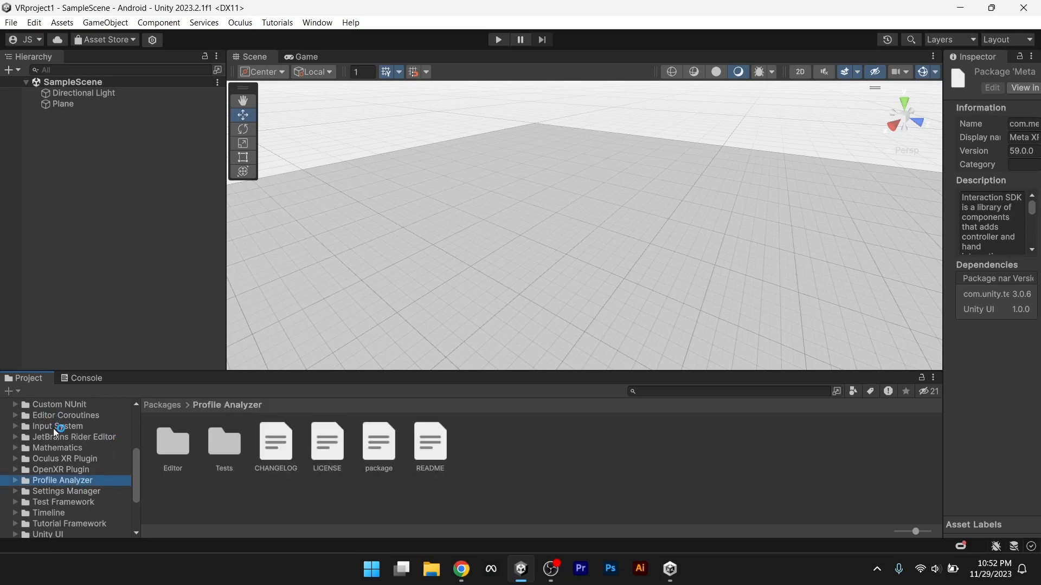
{"action": "left_click", "coordinate": [141, 247]}
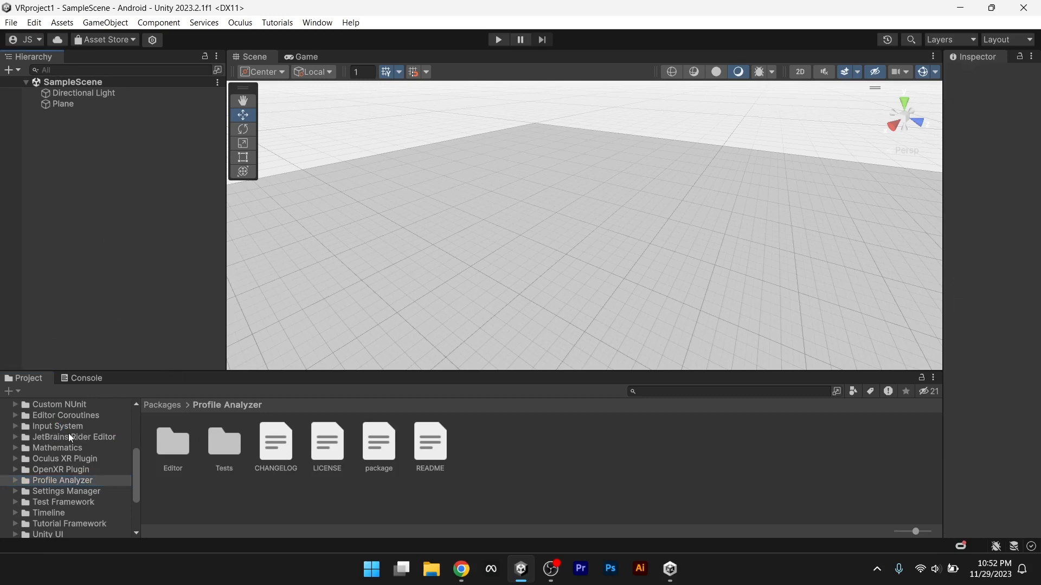
- Search the Oculus assets folder for "OVR" and look through the matching assets
{"action": "scroll", "coordinate": [69, 484], "scroll_direction": "up", "scroll_amount": 5}
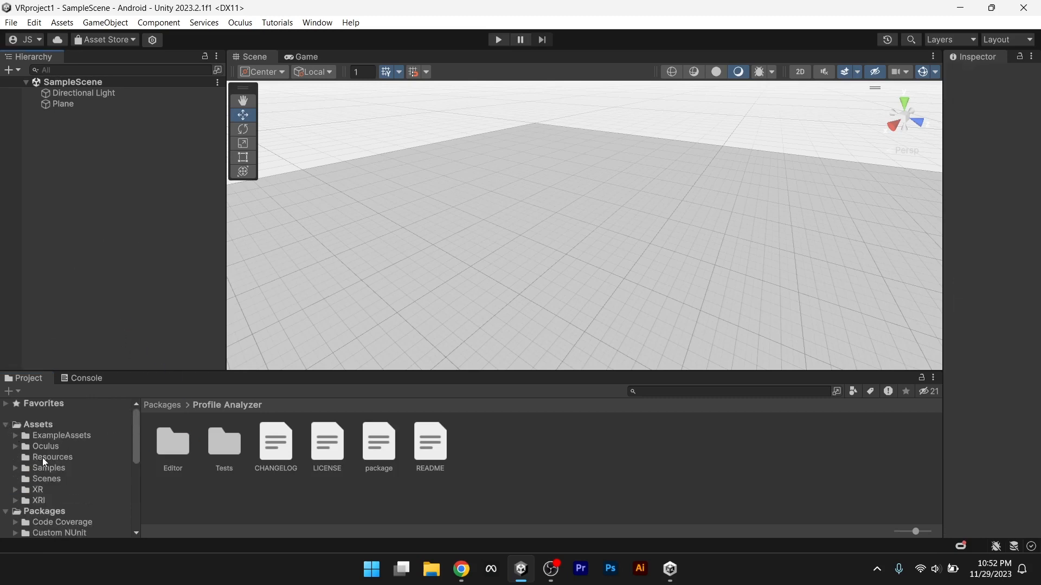
{"action": "left_click", "coordinate": [14, 446]}
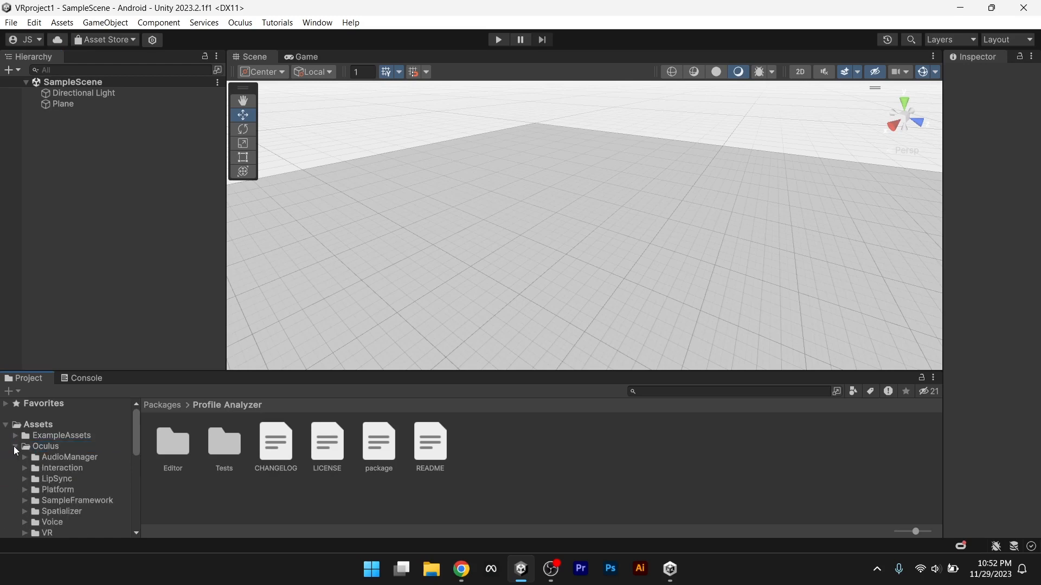
{"action": "left_click", "coordinate": [14, 446]}
{"action": "left_click", "coordinate": [43, 446]}
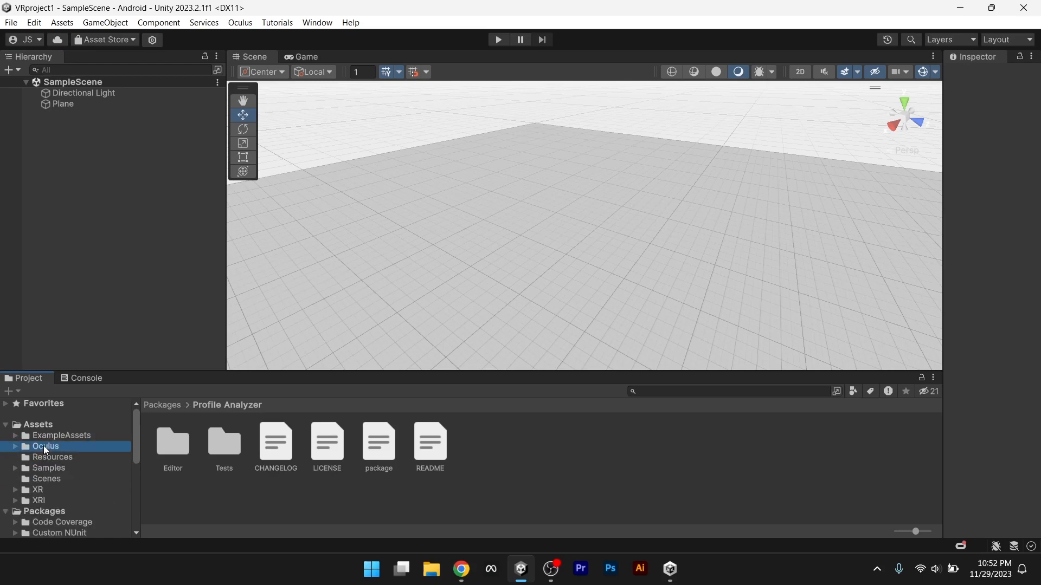
{"action": "left_click", "coordinate": [659, 391]}
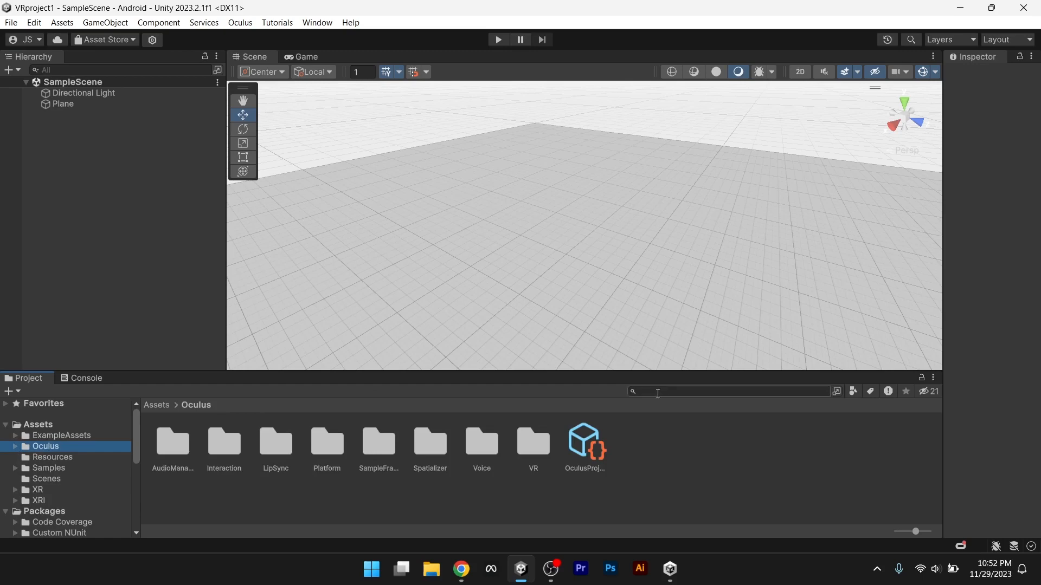
{"action": "type", "text": "OVR"}
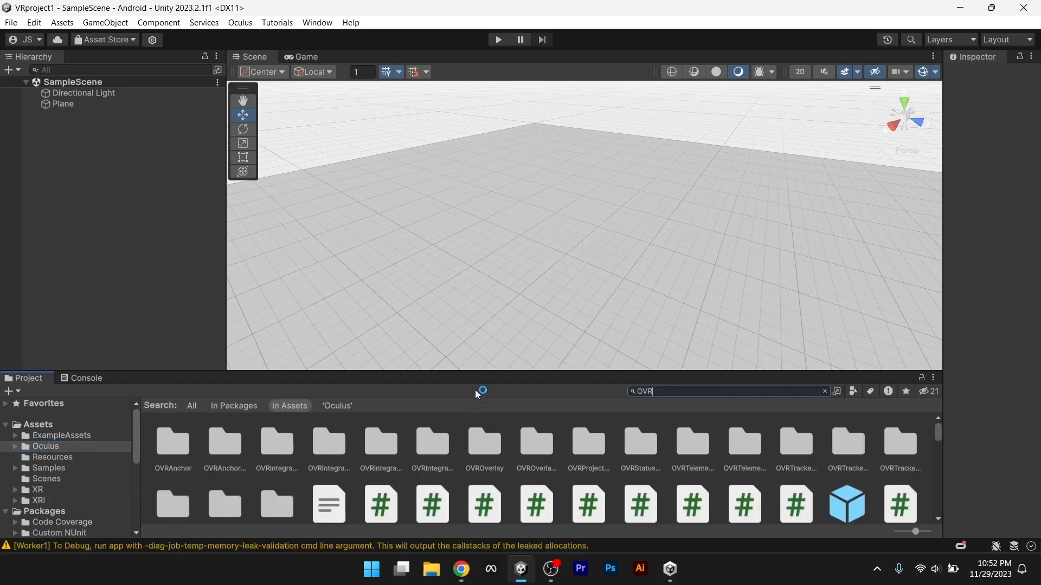
{"action": "left_click_drag", "start_coordinate": [470, 372], "coordinate": [475, 192]}
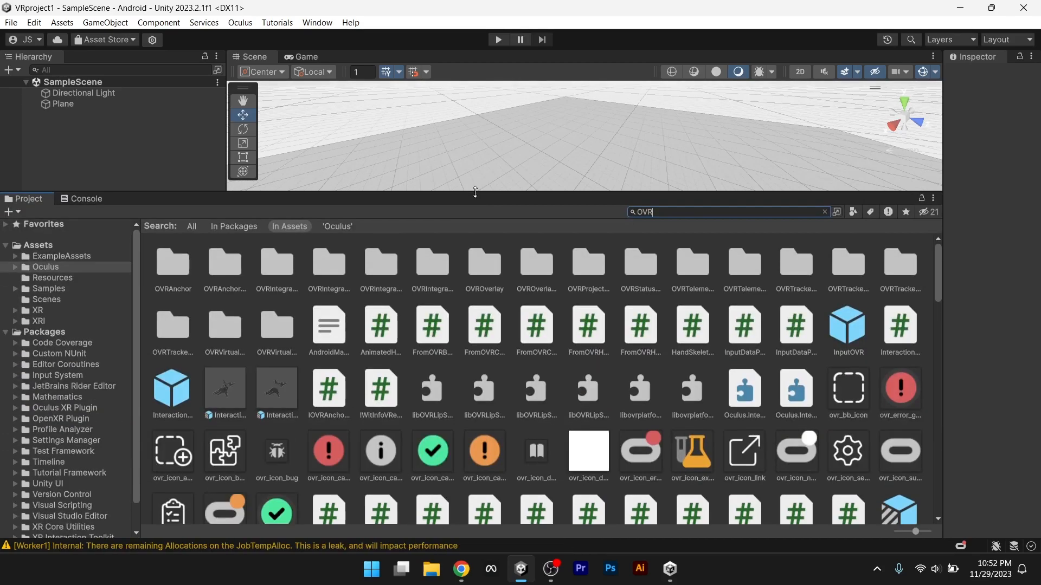
{"action": "scroll", "coordinate": [667, 281], "scroll_direction": "down", "scroll_amount": 3}
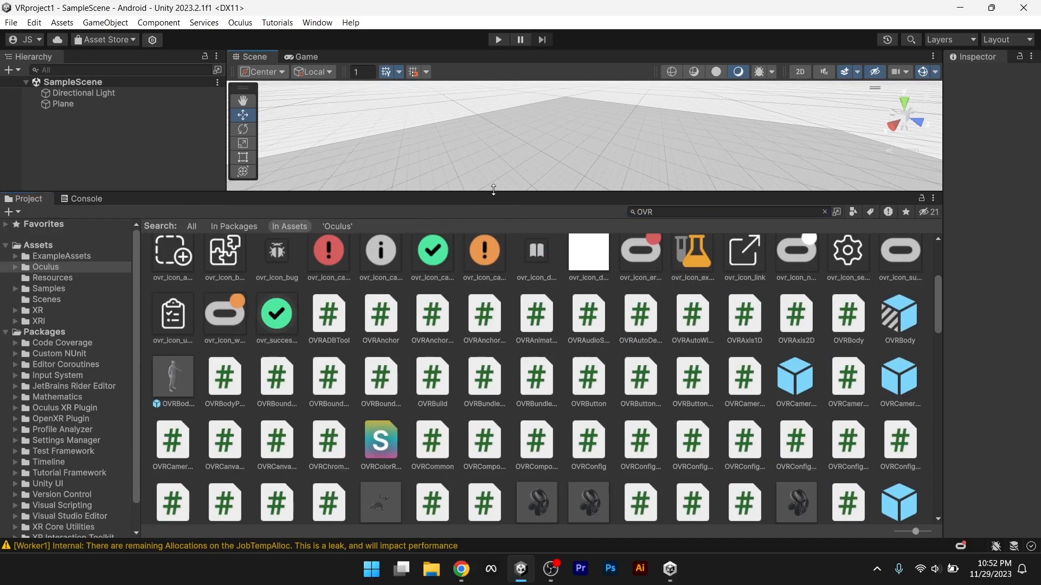
{"action": "left_click_drag", "start_coordinate": [492, 192], "coordinate": [521, 374]}
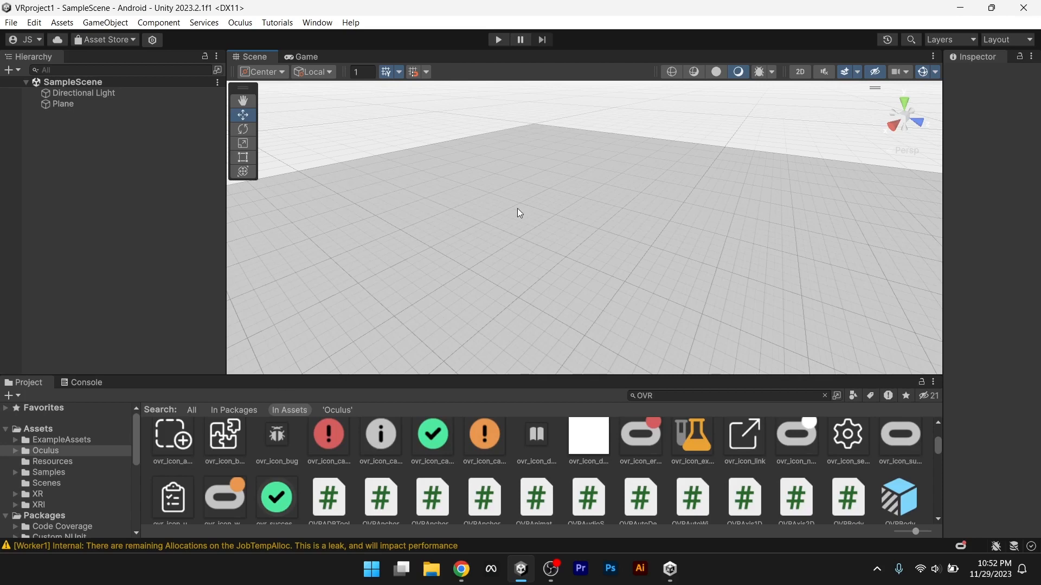
{"action": "left_click", "coordinate": [81, 149]}
{"action": "left_click", "coordinate": [666, 395]}
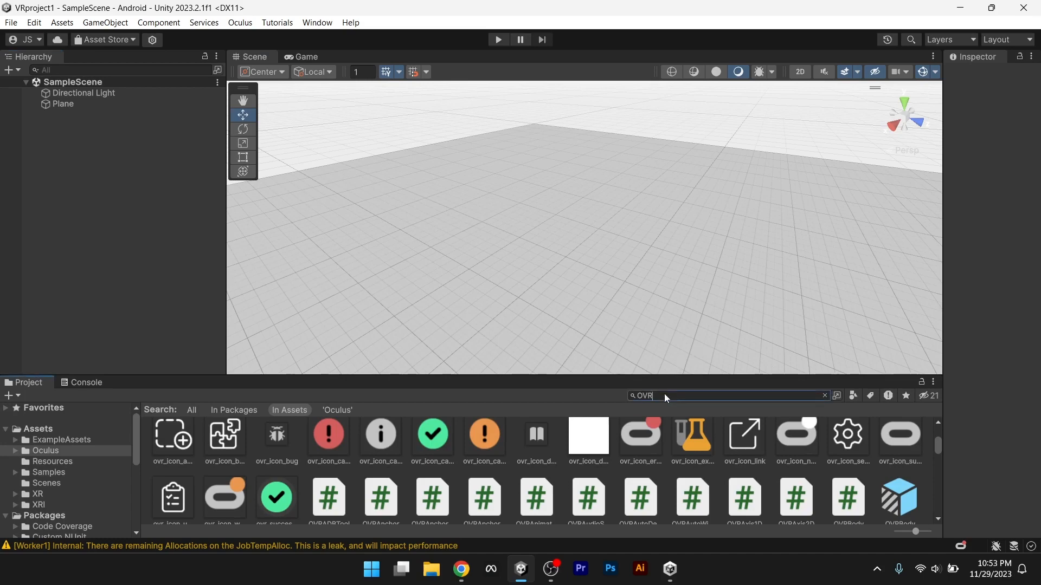
{"action": "double_click", "coordinate": [665, 395]}
{"action": "left_click", "coordinate": [75, 161]}
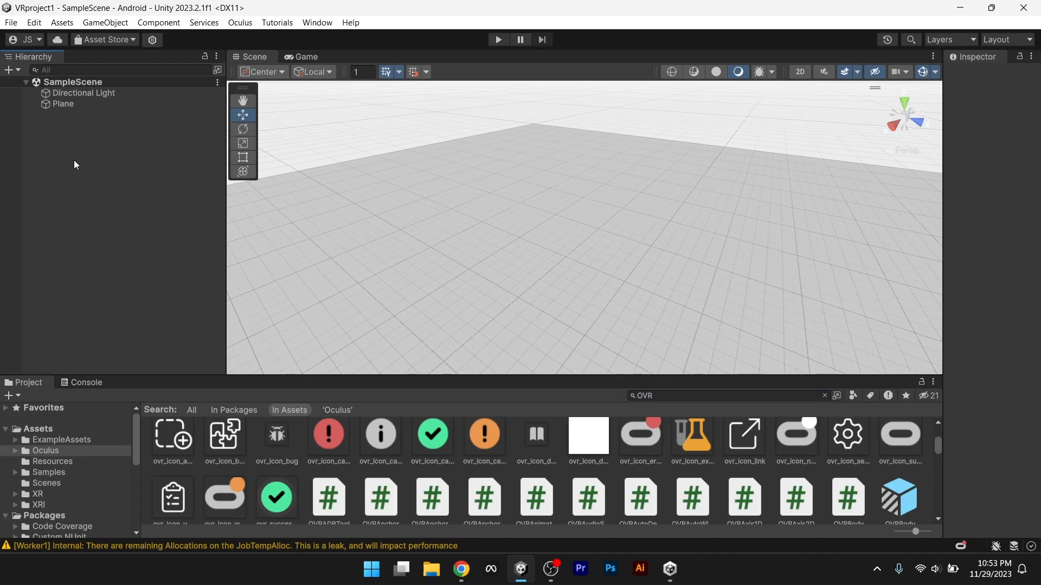
{"action": "right_click", "coordinate": [74, 162]}
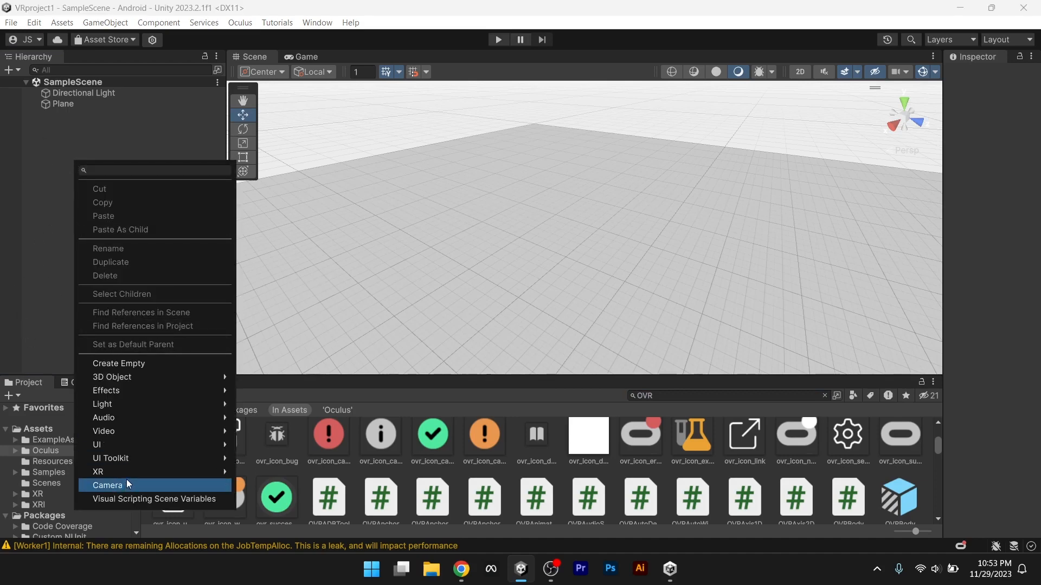
{"action": "mouse_move", "coordinate": [131, 473]}
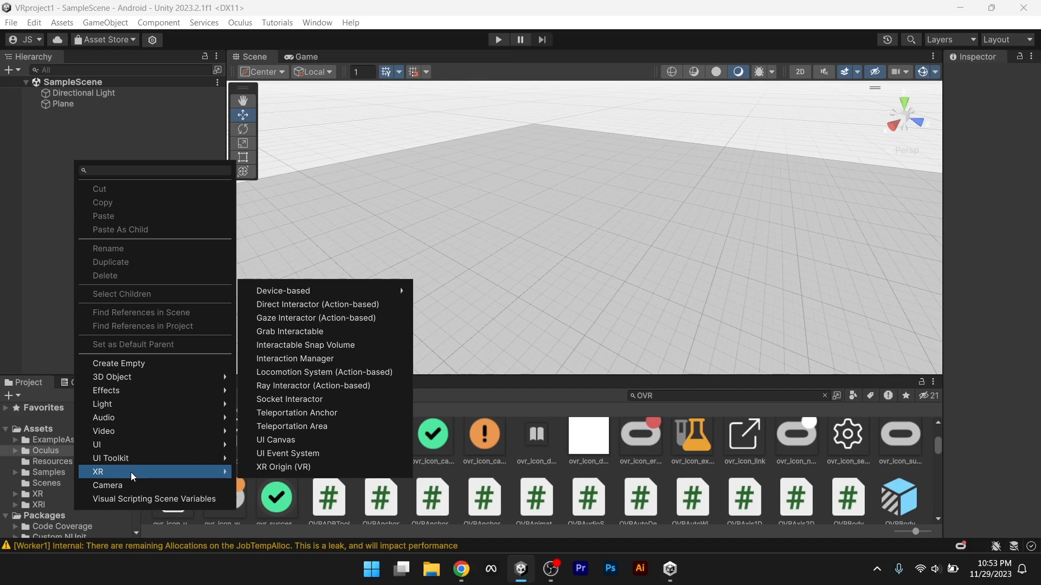
{"action": "left_click", "coordinate": [59, 157]}
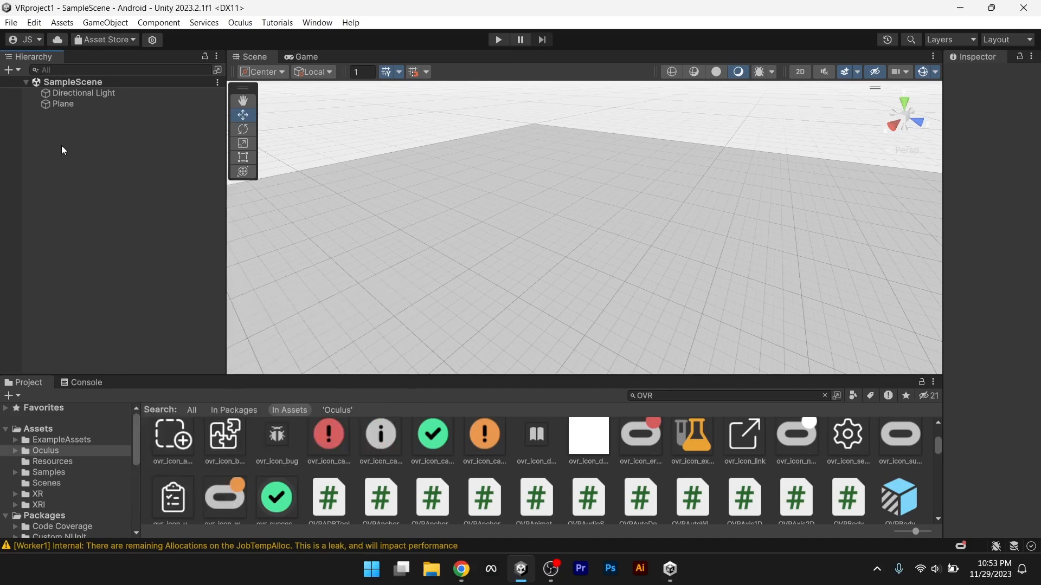
{"action": "right_click", "coordinate": [62, 148]}
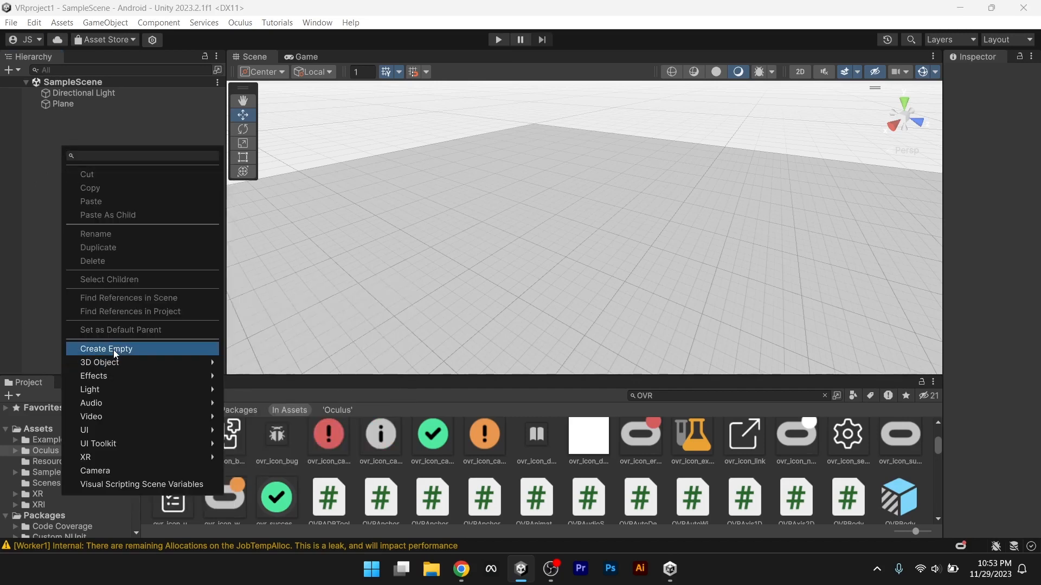
{"action": "left_click", "coordinate": [52, 172]}
- Create an empty game object named XRRig at the root of SampleScene
{"action": "right_click", "coordinate": [52, 172]}
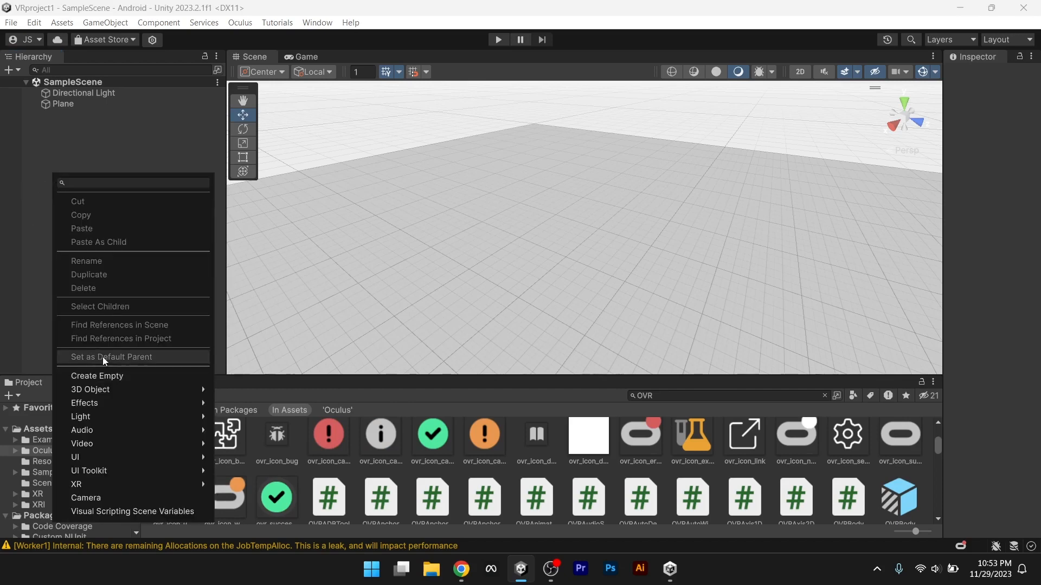
{"action": "left_click", "coordinate": [106, 375]}
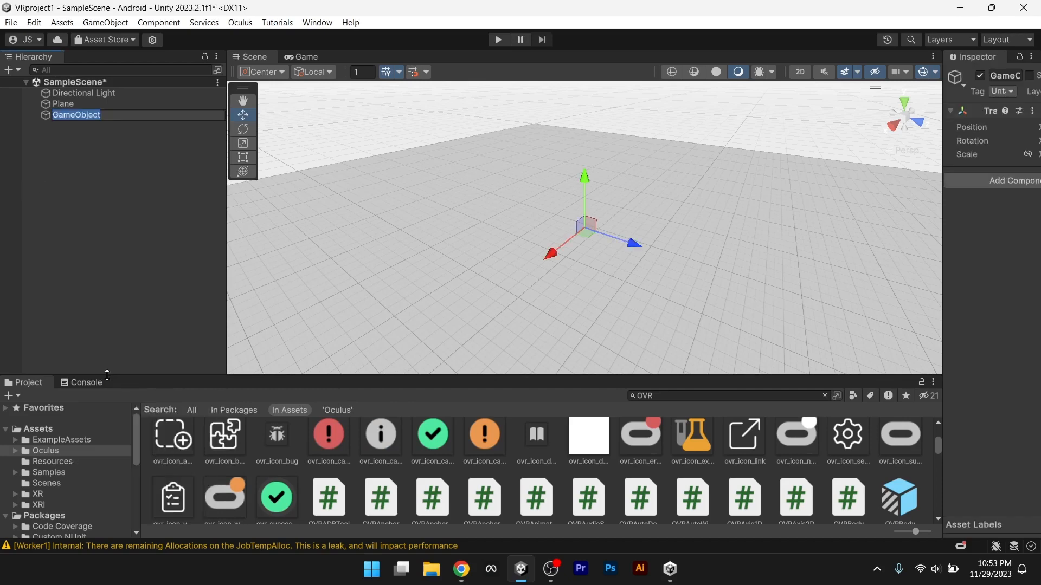
{"action": "key", "text": "BackSpace"}
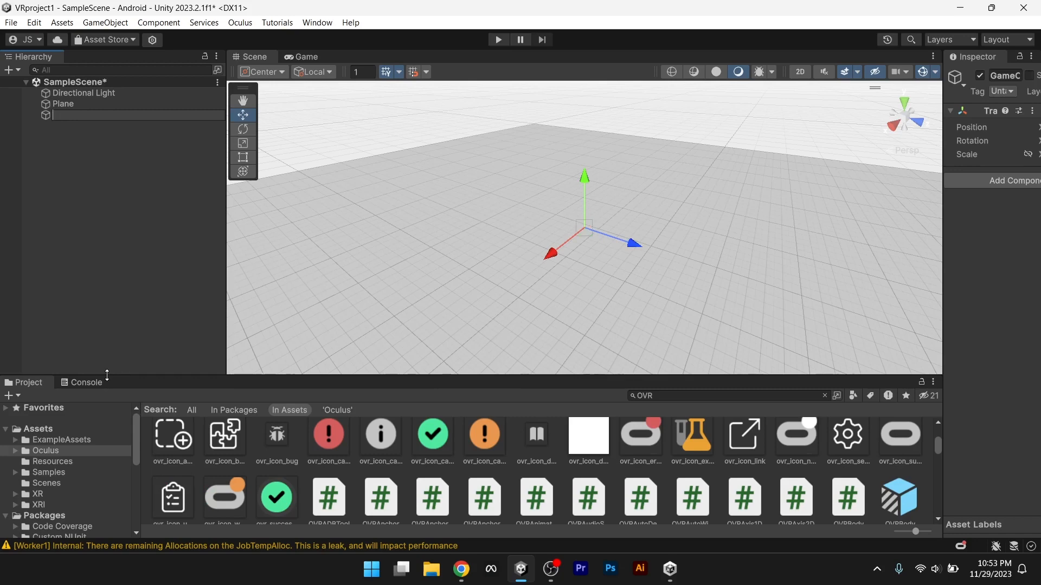
{"action": "type", "text": "XRRig"}
{"action": "left_click", "coordinate": [14, 168]}
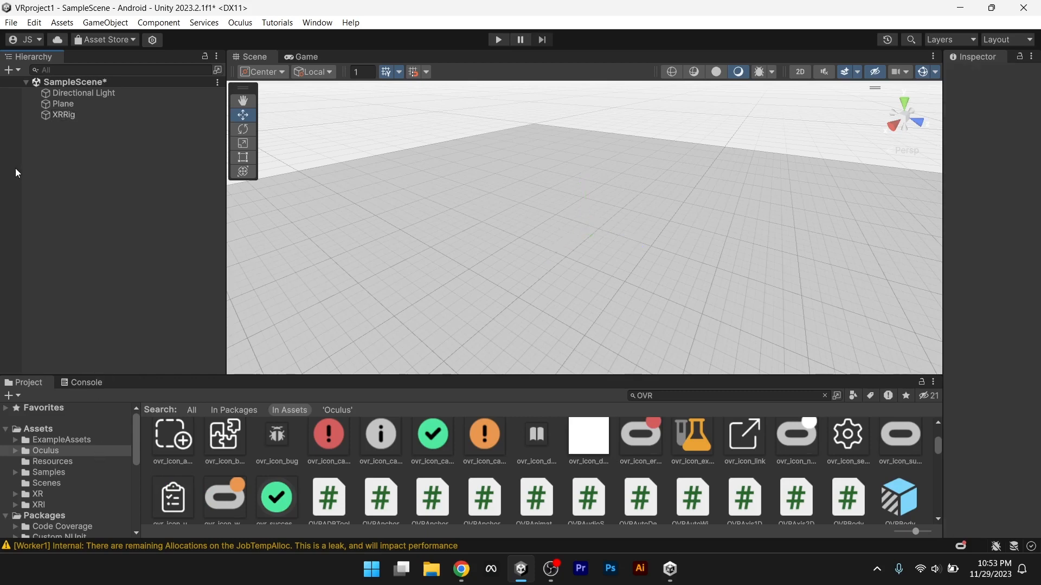
{"action": "left_click", "coordinate": [73, 116]}
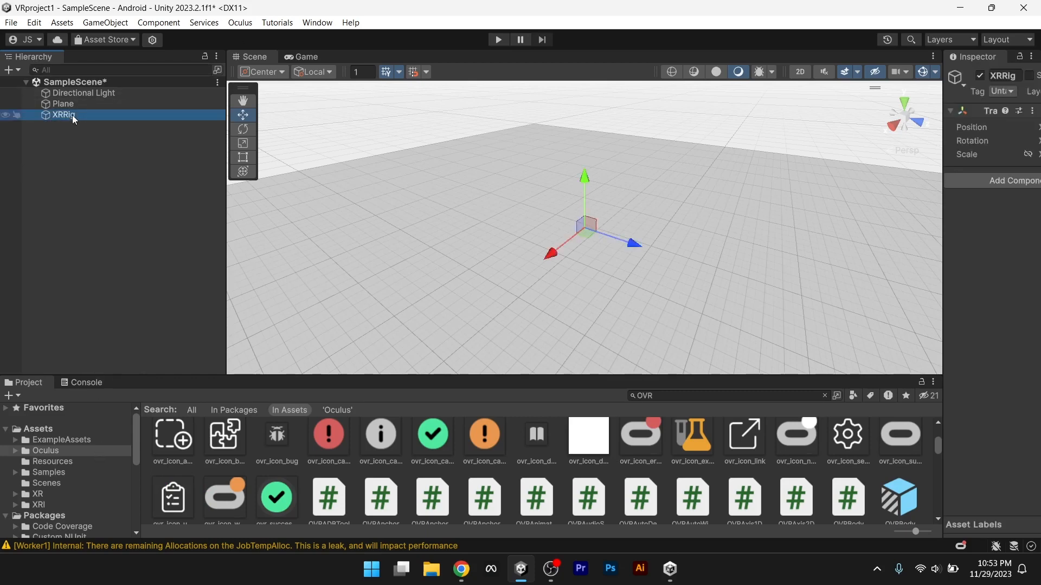
{"action": "right_click", "coordinate": [121, 193]}
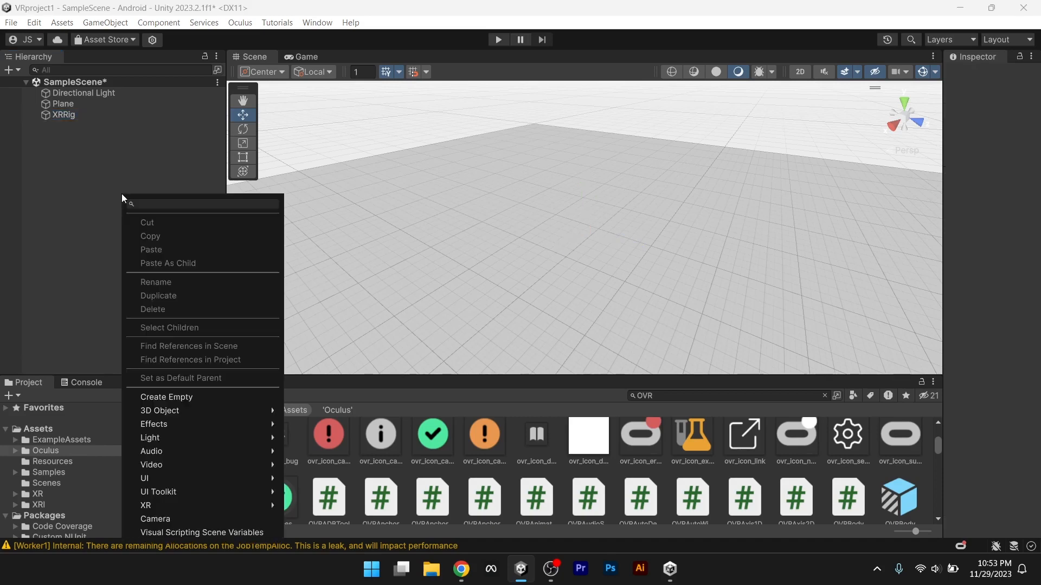
{"action": "left_click", "coordinate": [77, 184]}
- Find the OVRPlayerController prefab by searching for "OVRplay" and add it to the scene as a child of XRRig
{"action": "left_click", "coordinate": [678, 398]}
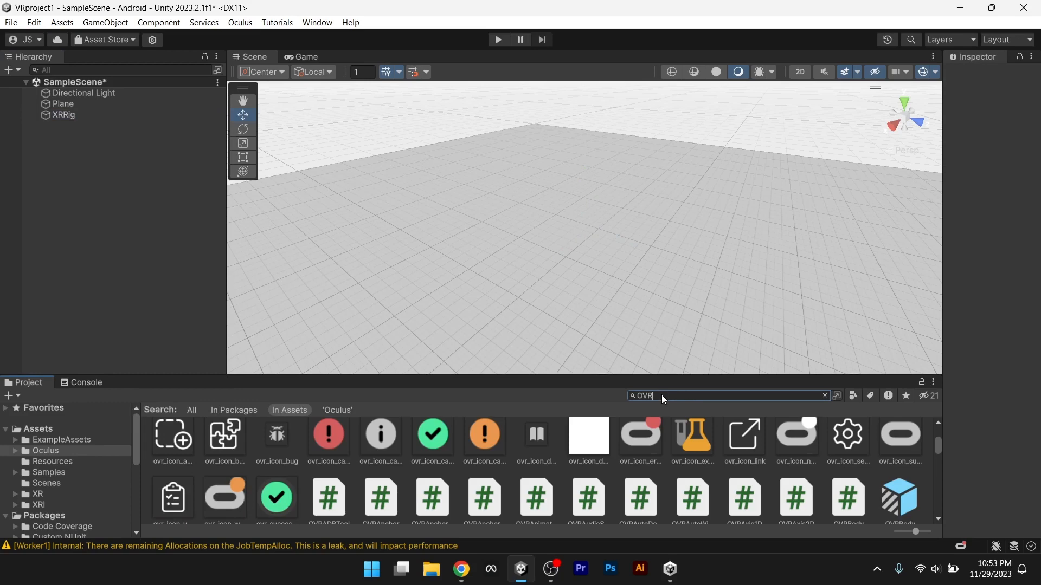
{"action": "type", "text": "play"}
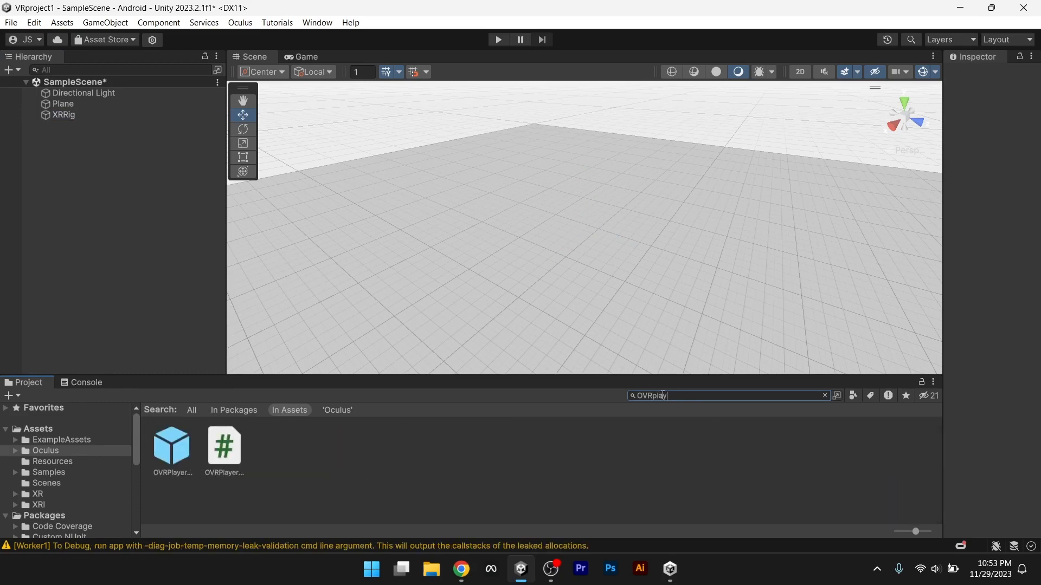
{"action": "left_click", "coordinate": [174, 448]}
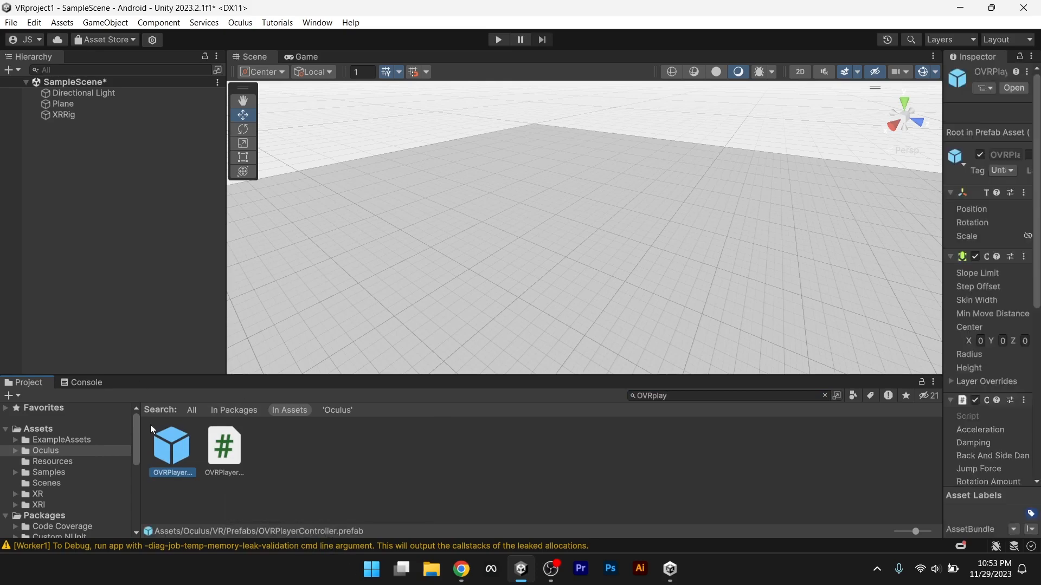
{"action": "left_click_drag", "start_coordinate": [171, 444], "coordinate": [118, 244]}
{"action": "left_click_drag", "start_coordinate": [84, 125], "coordinate": [67, 115]}
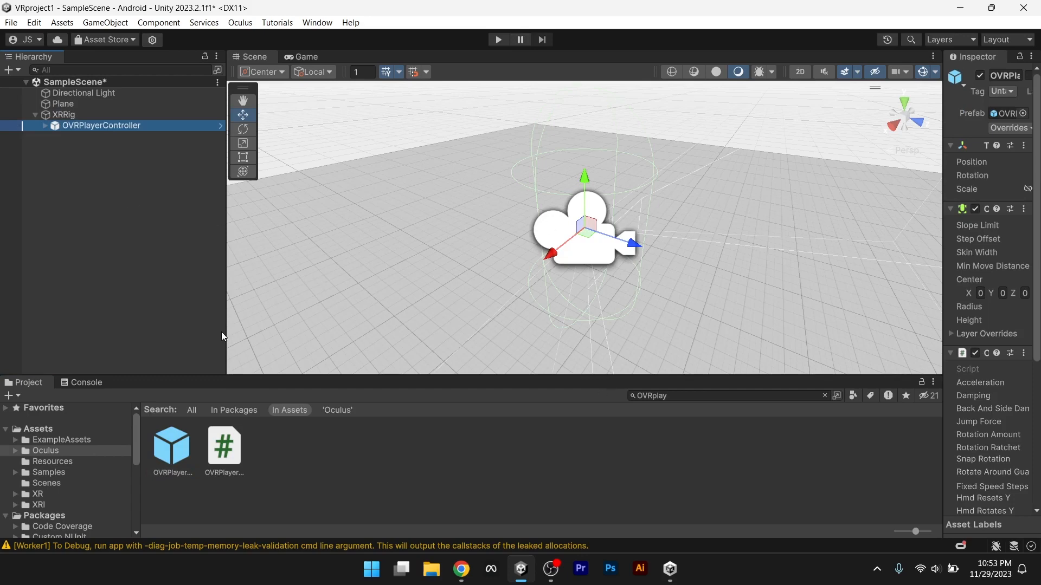
- Create a new material in the project's main Assets folder
{"action": "left_click", "coordinate": [48, 430]}
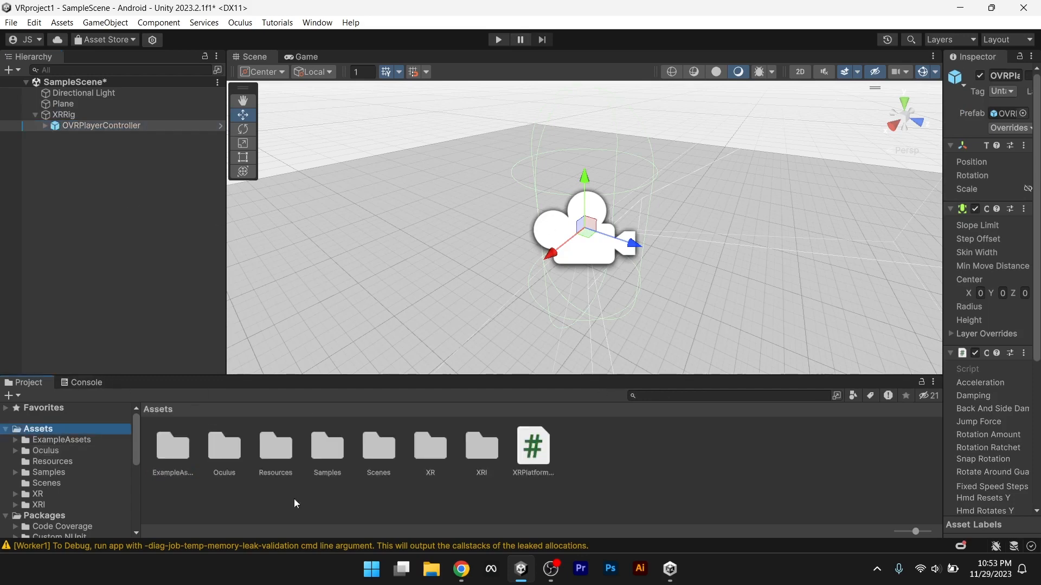
{"action": "left_click", "coordinate": [612, 450]}
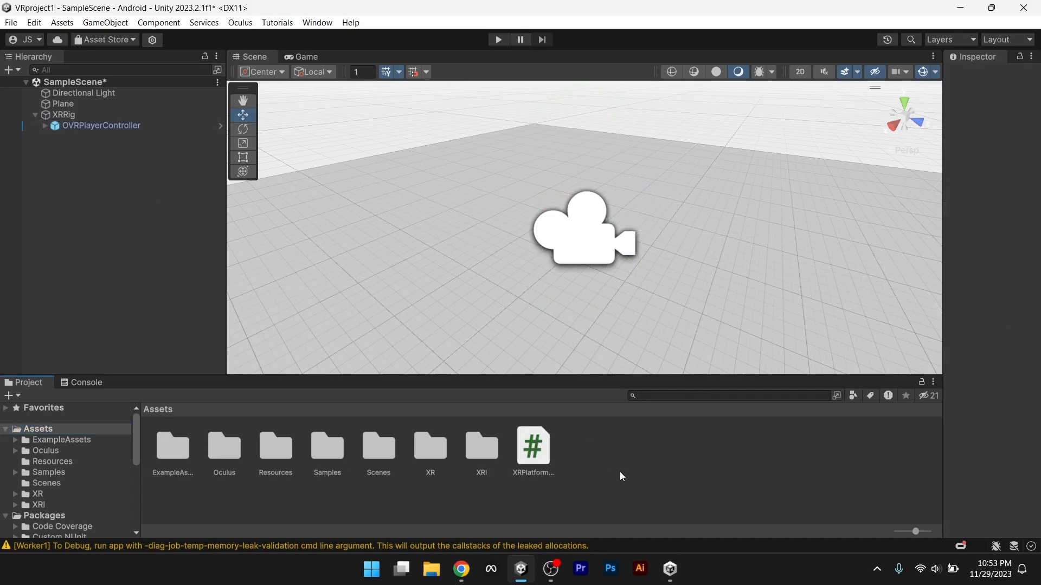
{"action": "right_click", "coordinate": [616, 471]}
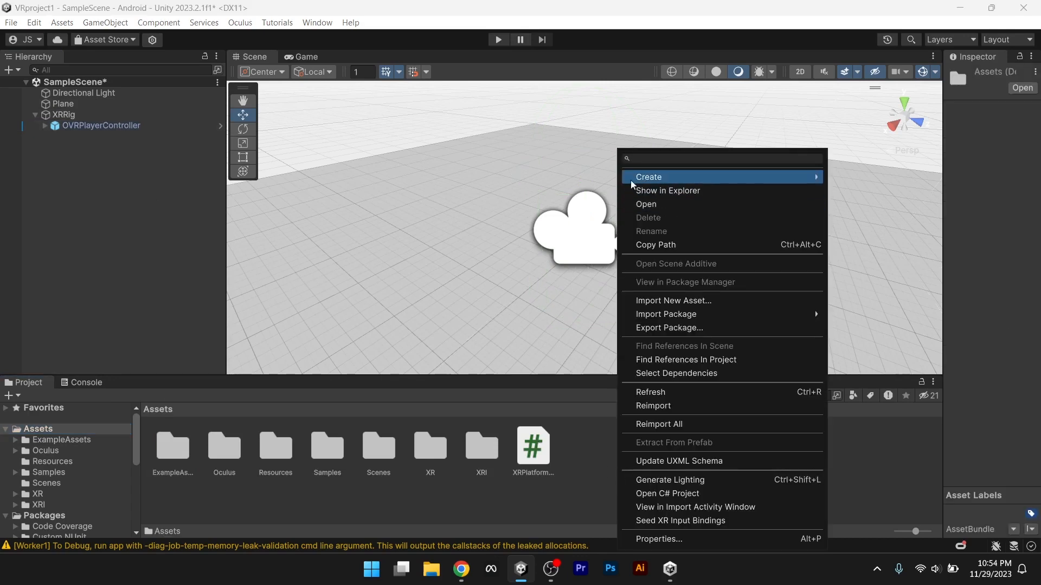
{"action": "mouse_move", "coordinate": [660, 179]}
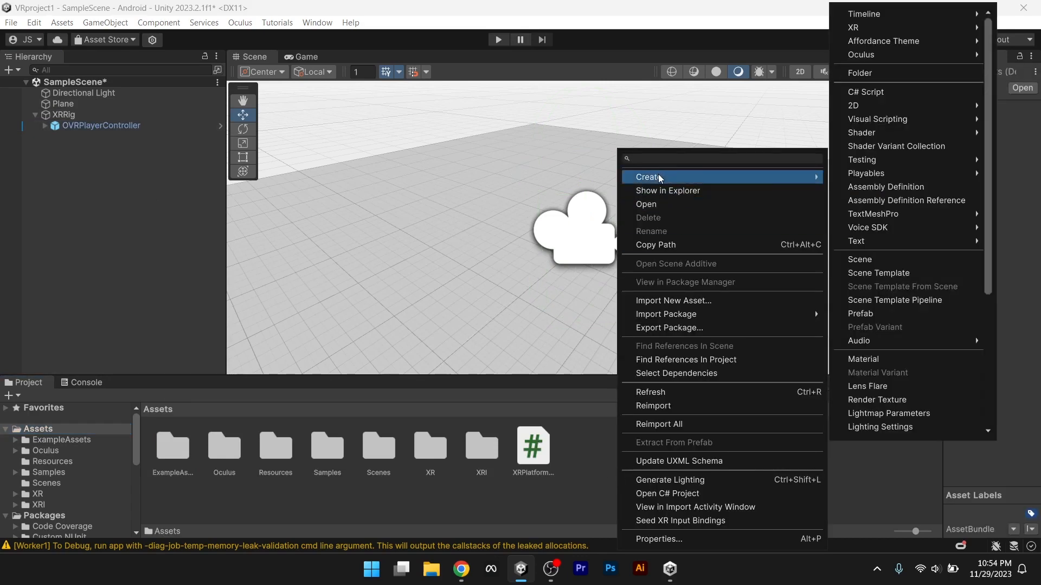
{"action": "left_click", "coordinate": [605, 444]}
{"action": "right_click", "coordinate": [605, 444]}
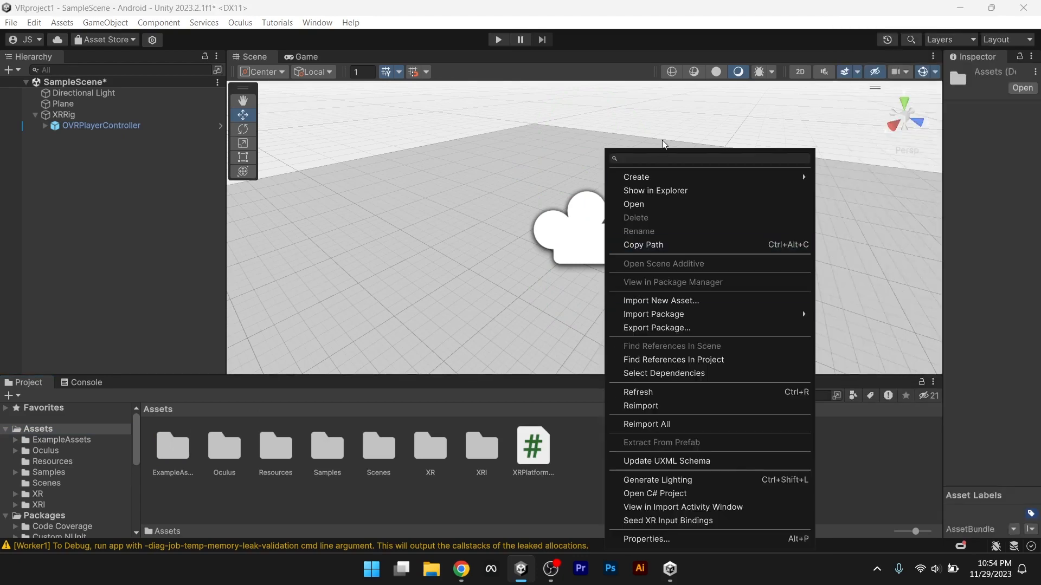
{"action": "mouse_move", "coordinate": [660, 178]}
{"action": "mouse_move", "coordinate": [901, 181]}
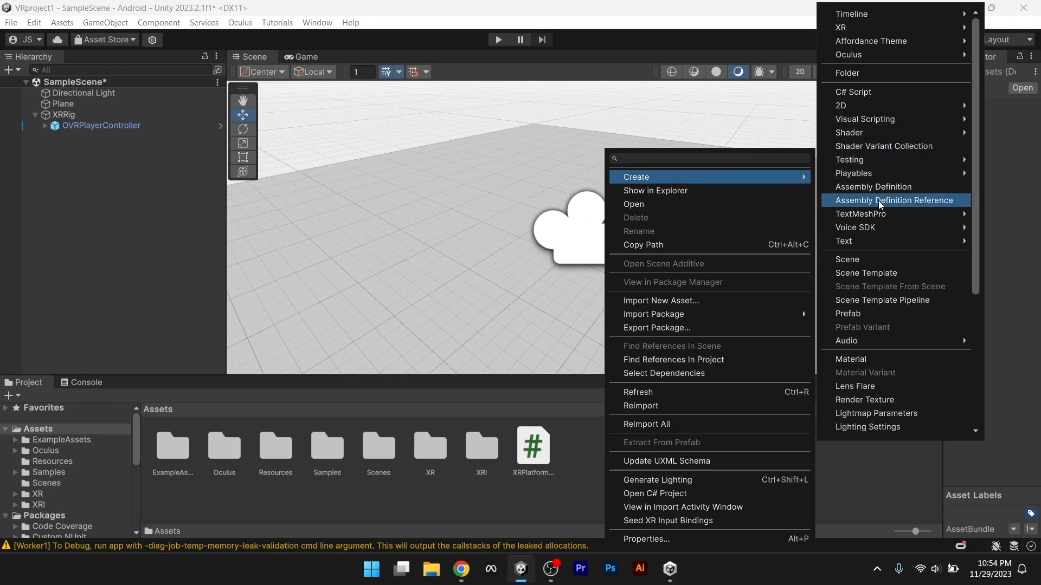
{"action": "left_click", "coordinate": [859, 359]}
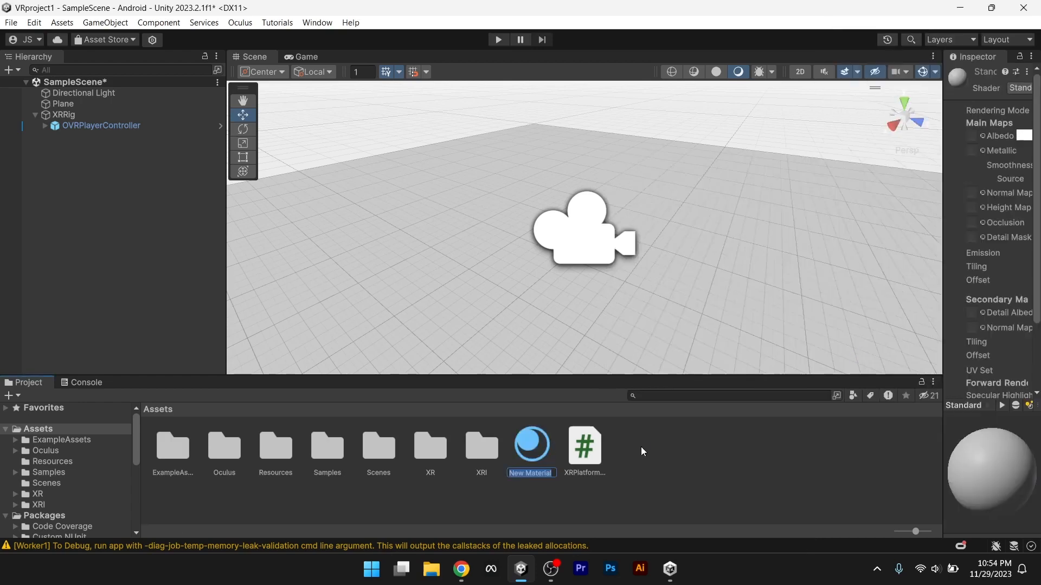
- Widen the Inspector and set the new material's albedo color to light red, hexadecimal E57A7A
{"action": "left_click", "coordinate": [523, 443]}
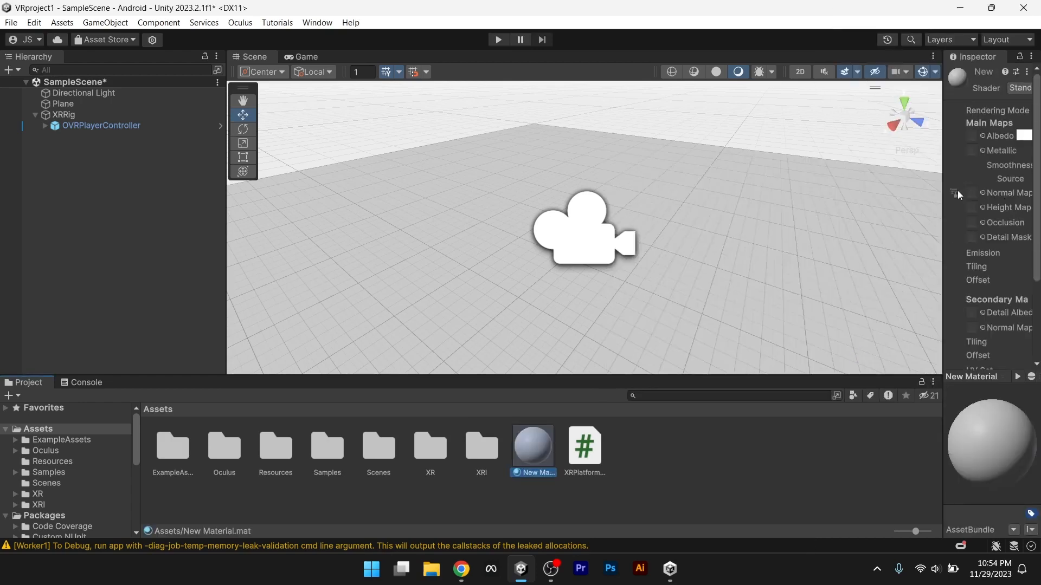
{"action": "left_click_drag", "start_coordinate": [943, 190], "coordinate": [765, 191]}
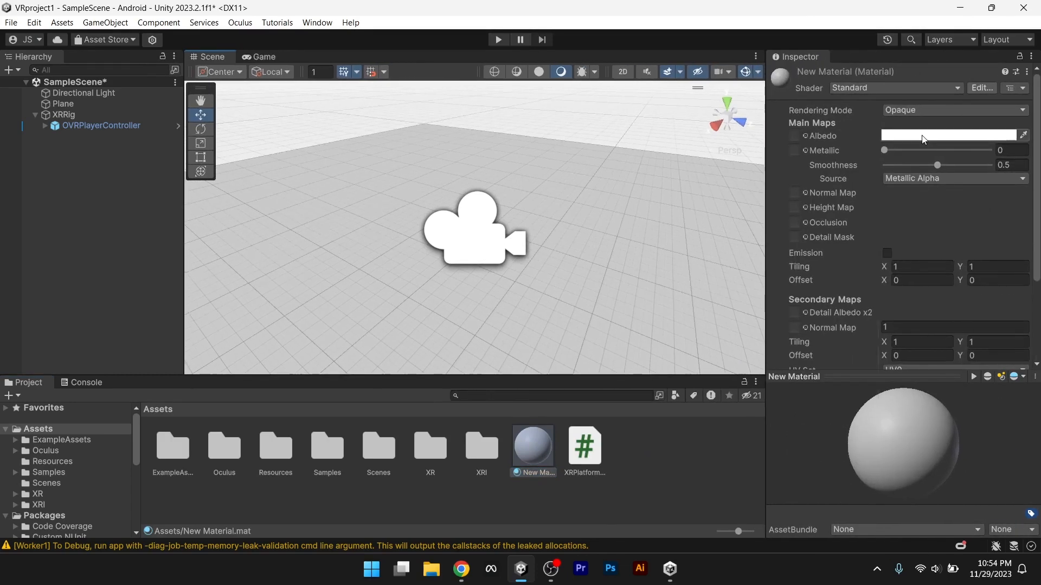
{"action": "left_click", "coordinate": [925, 138]}
{"action": "left_click", "coordinate": [955, 213]}
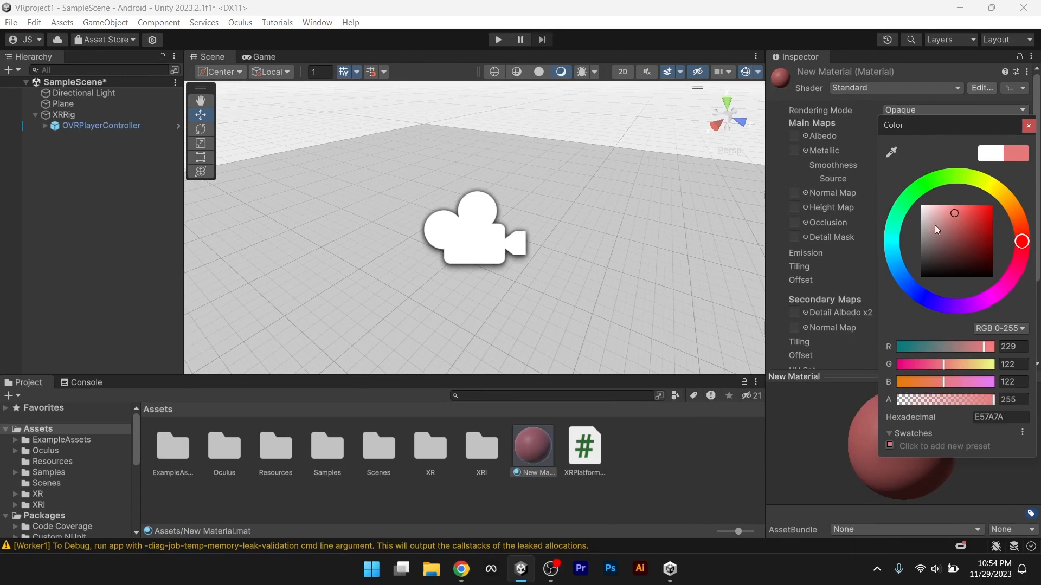
{"action": "left_click", "coordinate": [621, 479]}
{"action": "left_click", "coordinate": [520, 449]}
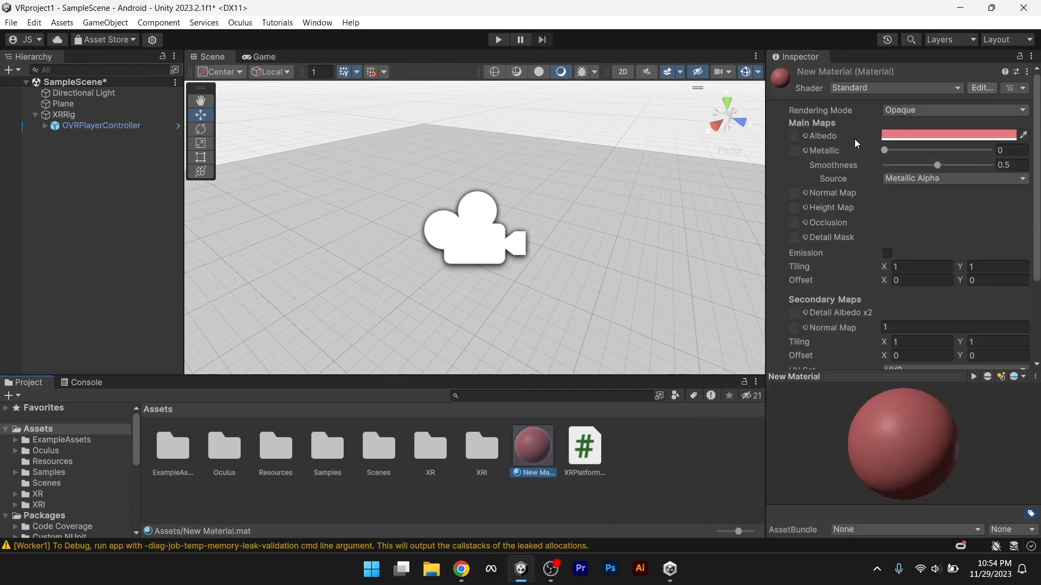
- Set the light red material's smoothness to 0 and apply the material to the plane in the scene
{"action": "left_click_drag", "start_coordinate": [937, 163], "coordinate": [833, 164]}
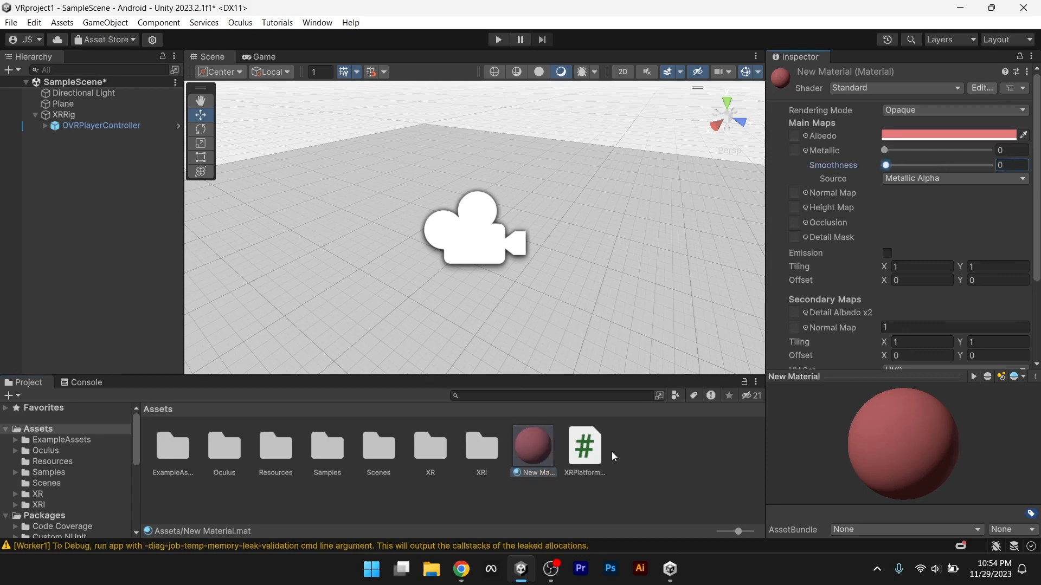
{"action": "left_click_drag", "start_coordinate": [525, 446], "coordinate": [348, 310]}
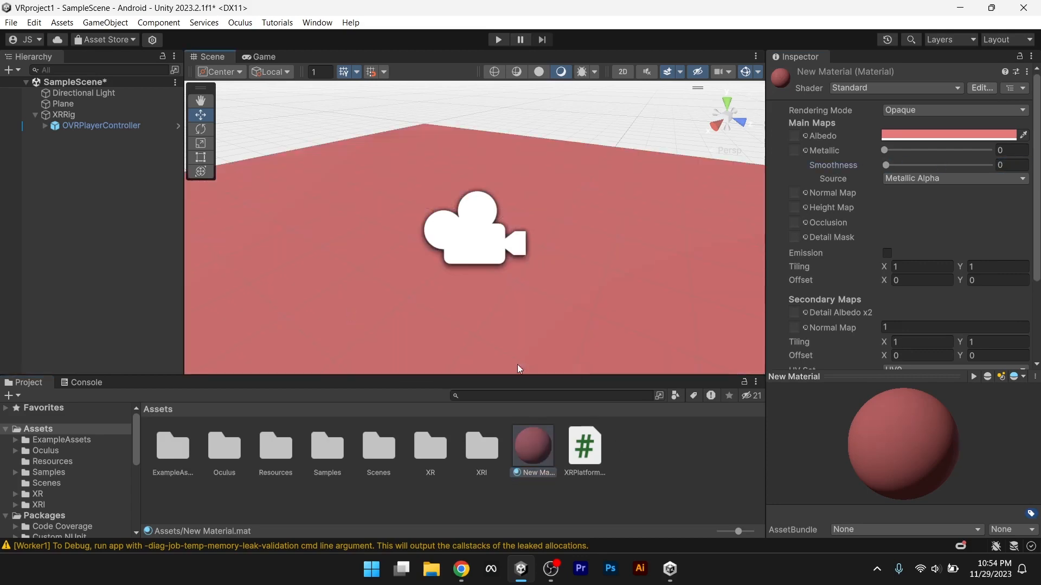
- Add a 3D cube at the root of SampleScene
{"action": "left_click", "coordinate": [65, 207]}
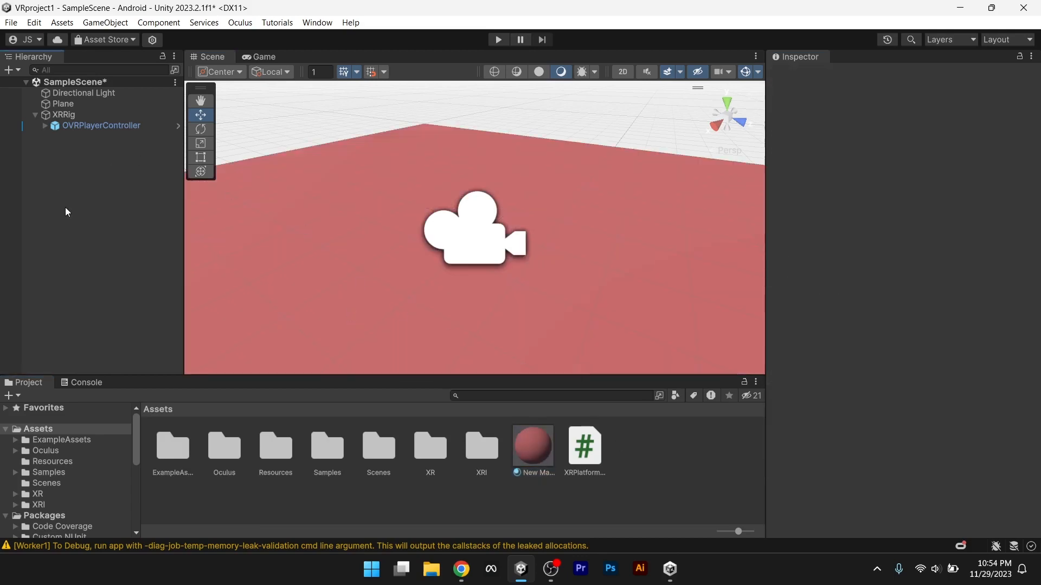
{"action": "right_click", "coordinate": [65, 207]}
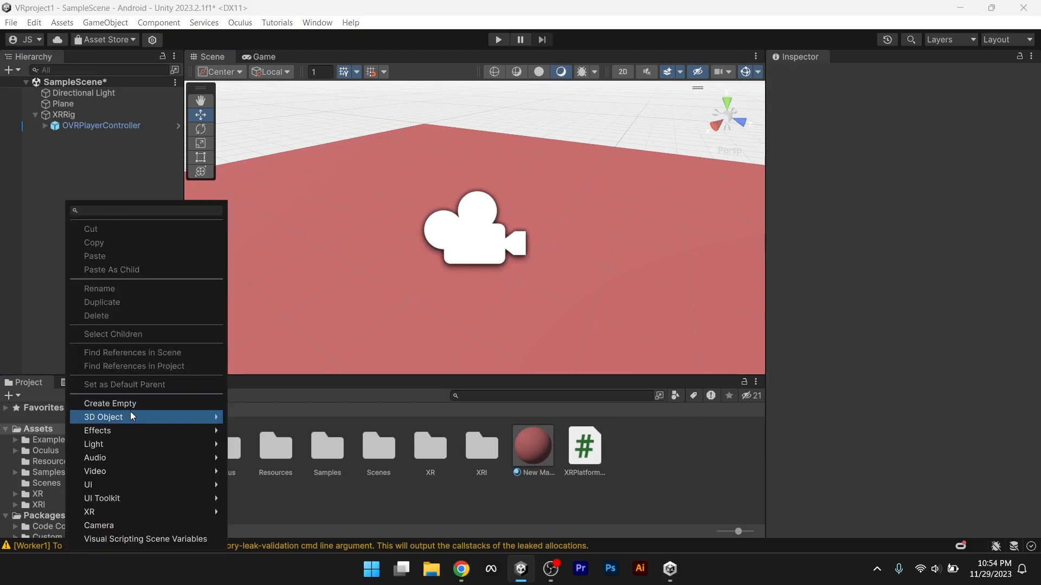
{"action": "mouse_move", "coordinate": [133, 416]}
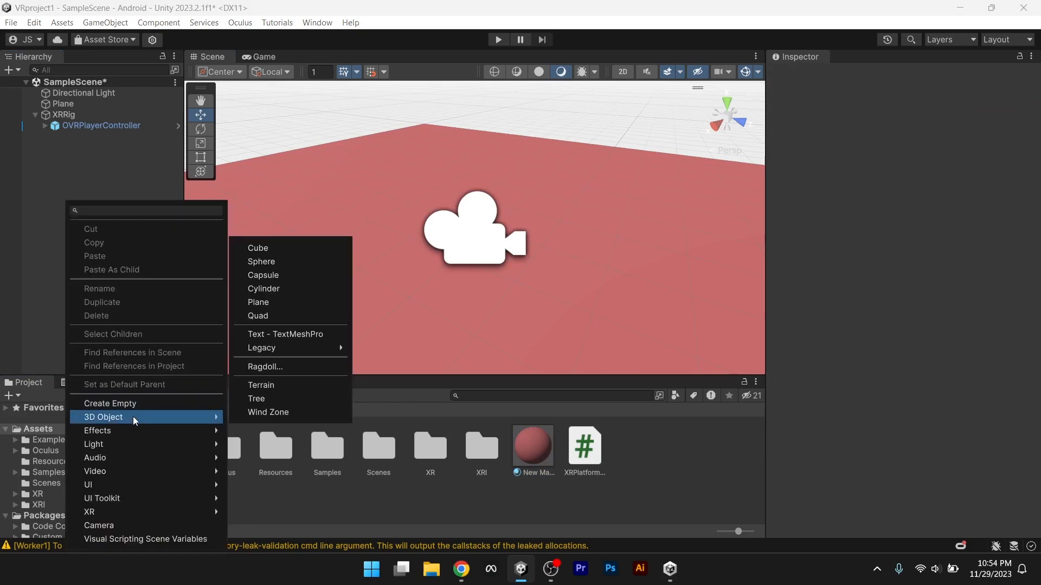
{"action": "left_click", "coordinate": [272, 249]}
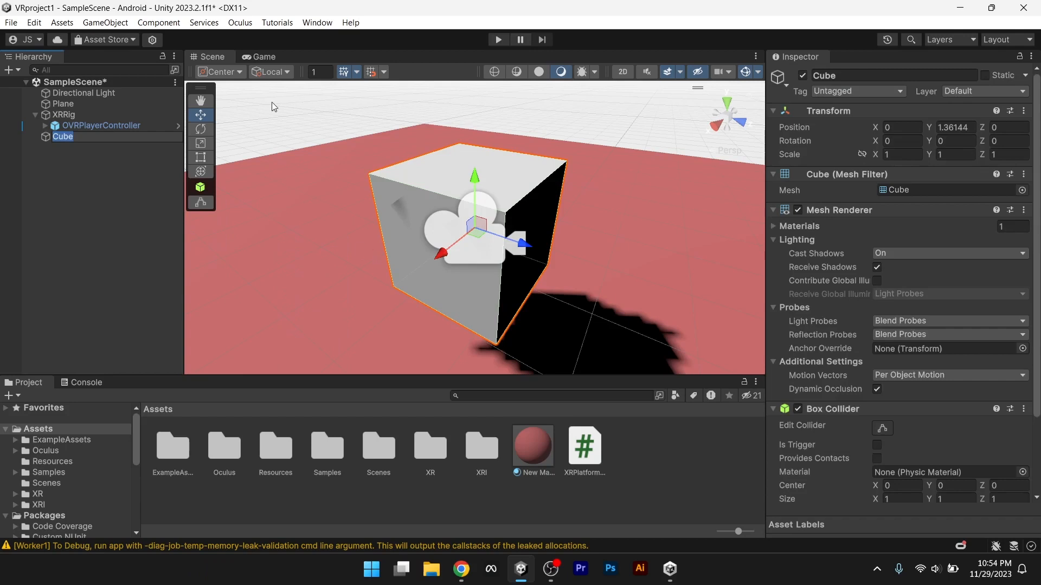
- Dock the Game view beside the Scene view so that both are shown together
{"action": "left_click", "coordinate": [271, 57]}
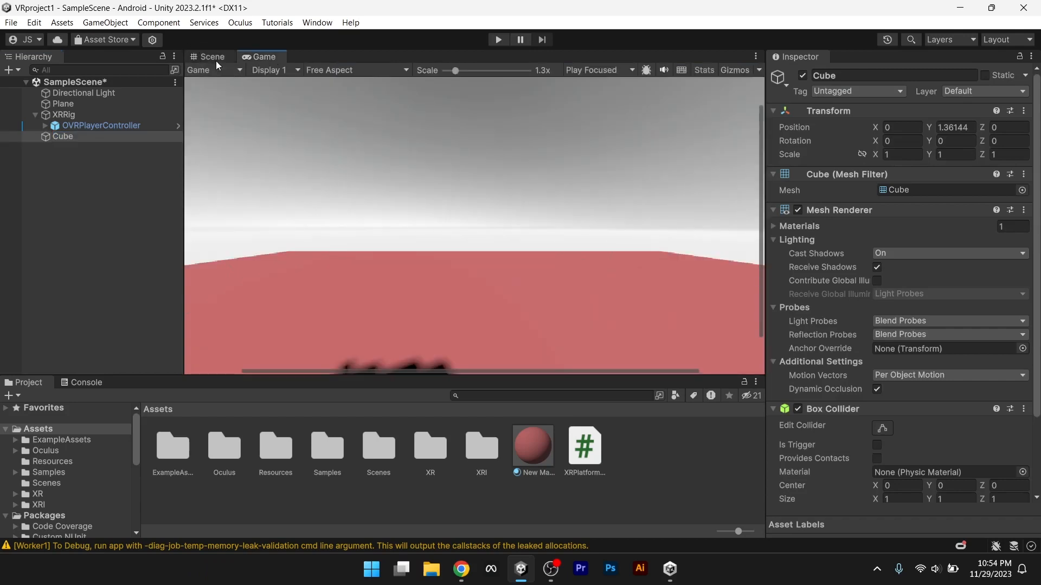
{"action": "left_click_drag", "start_coordinate": [269, 56], "coordinate": [616, 192]}
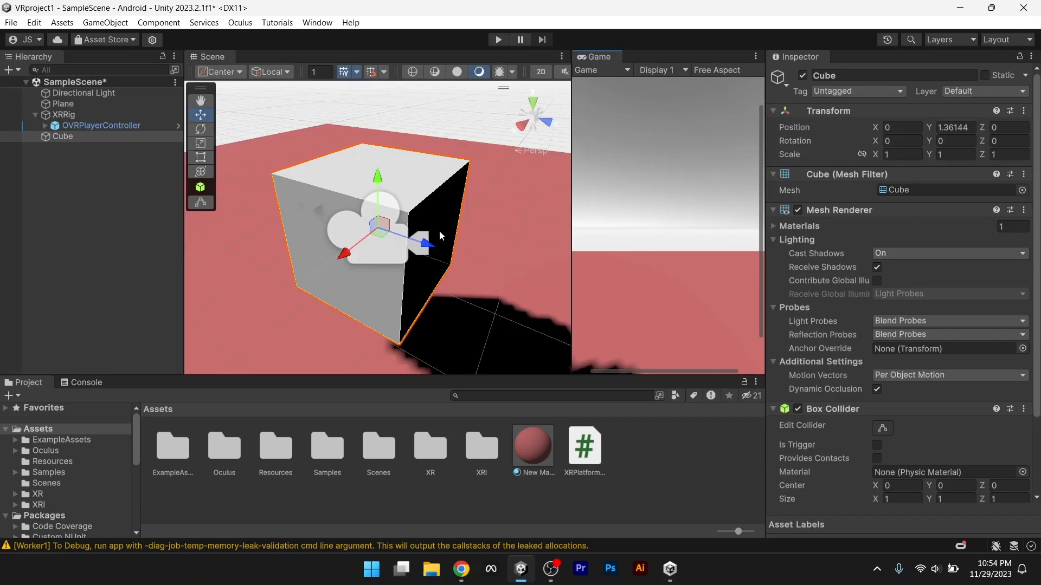
- Move the cube to a Z position of 2.372 and rotate it to -29.48 on X and -43.03 on Y
{"action": "left_click_drag", "start_coordinate": [439, 230], "coordinate": [956, 499]}
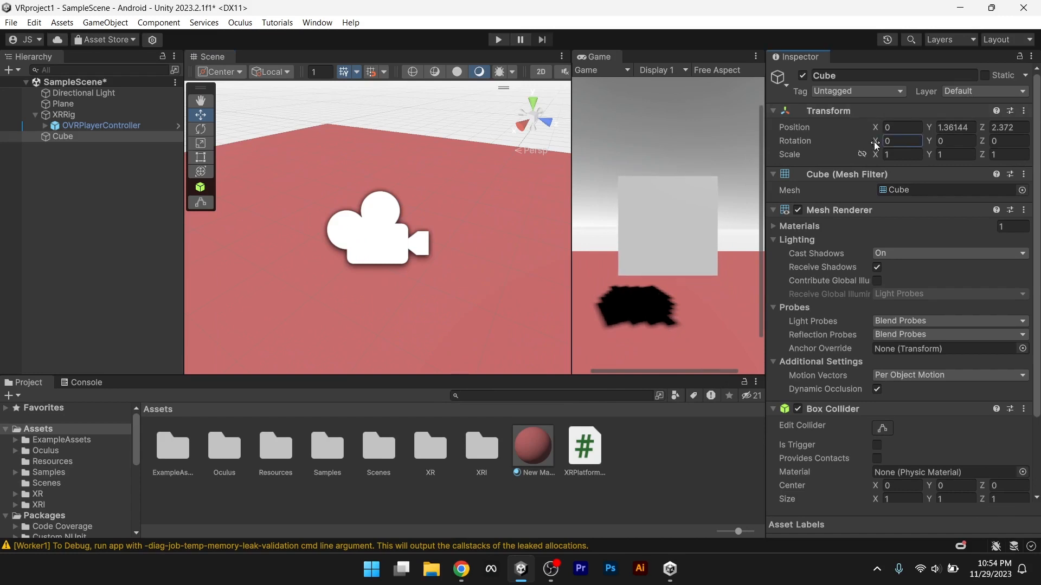
{"action": "left_click_drag", "start_coordinate": [873, 142], "coordinate": [264, 228]}
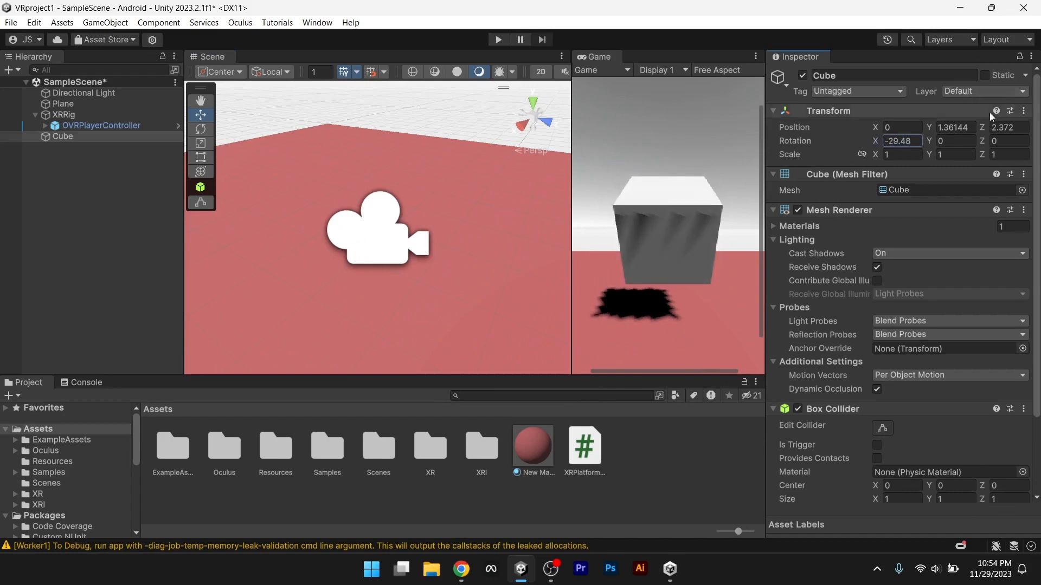
{"action": "left_click_drag", "start_coordinate": [929, 141], "coordinate": [1008, 287]}
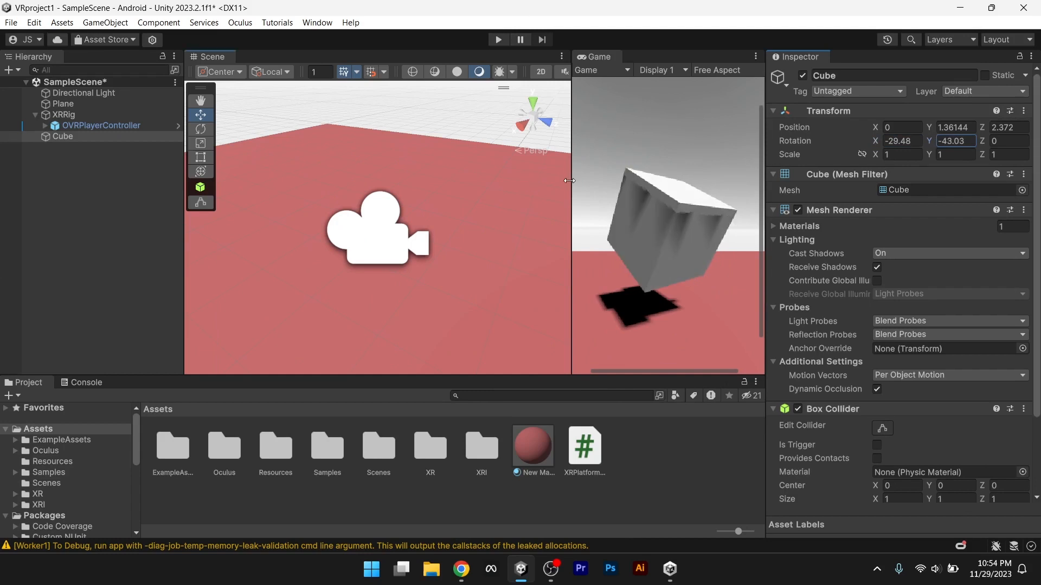
- Widen the Game view and move Cube above XRRig in the scene hierarchy, directly below Plane
{"action": "left_click_drag", "start_coordinate": [569, 181], "coordinate": [459, 181]}
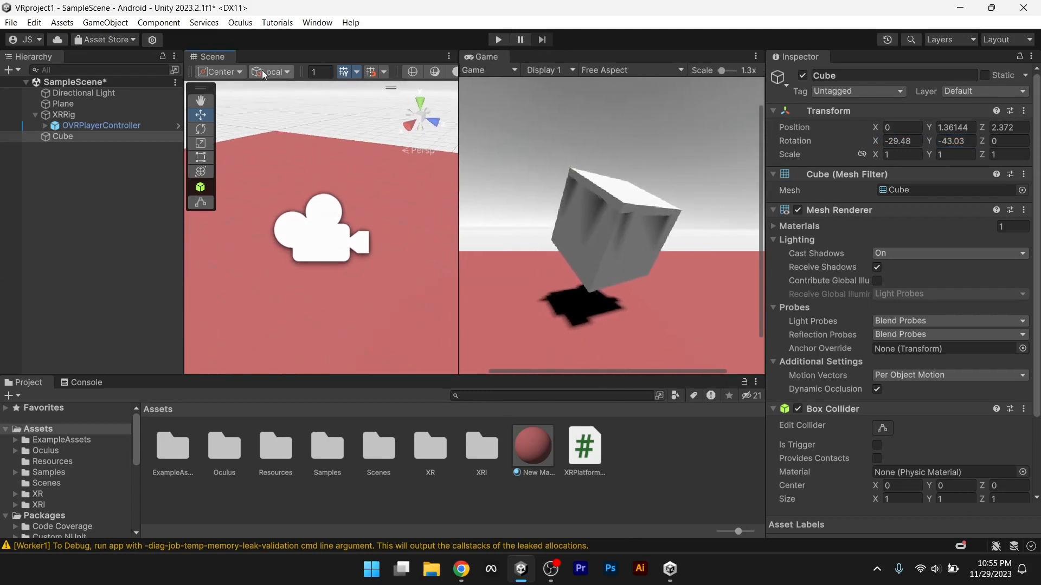
{"action": "left_click", "coordinate": [67, 200]}
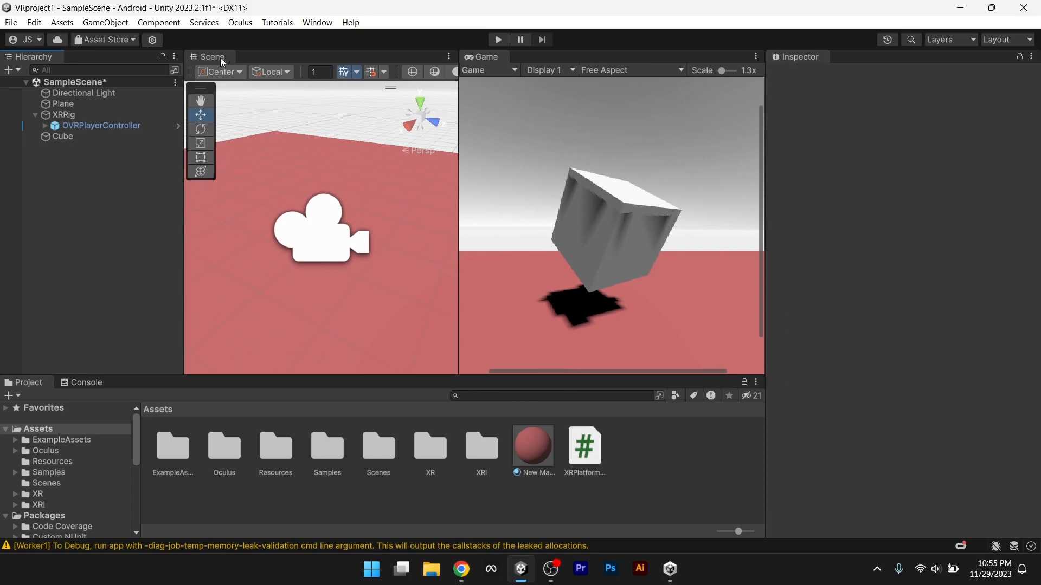
{"action": "left_click", "coordinate": [71, 125]}
{"action": "left_click", "coordinate": [44, 137]}
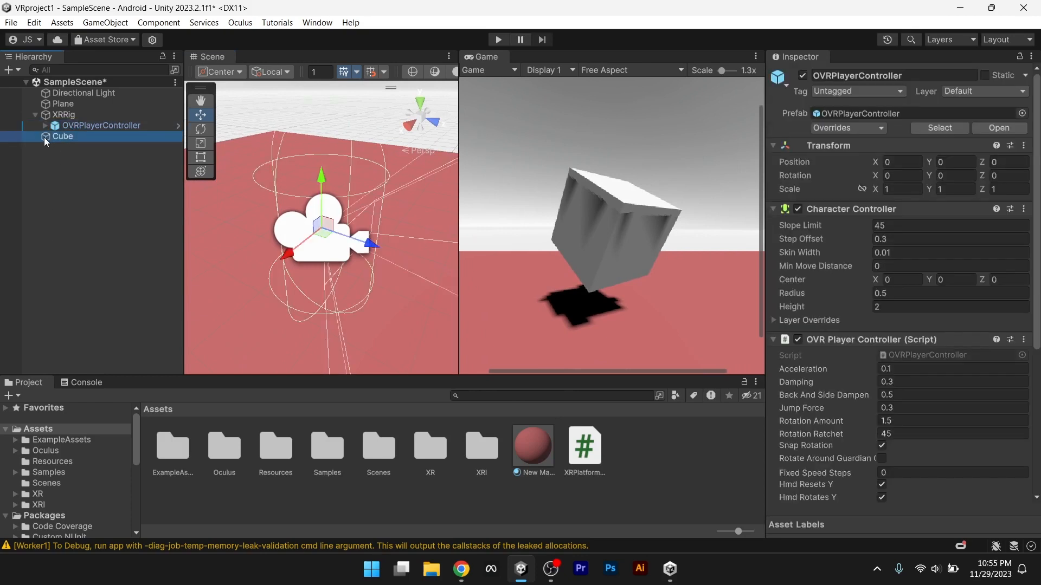
{"action": "left_click_drag", "start_coordinate": [44, 137], "coordinate": [51, 110]}
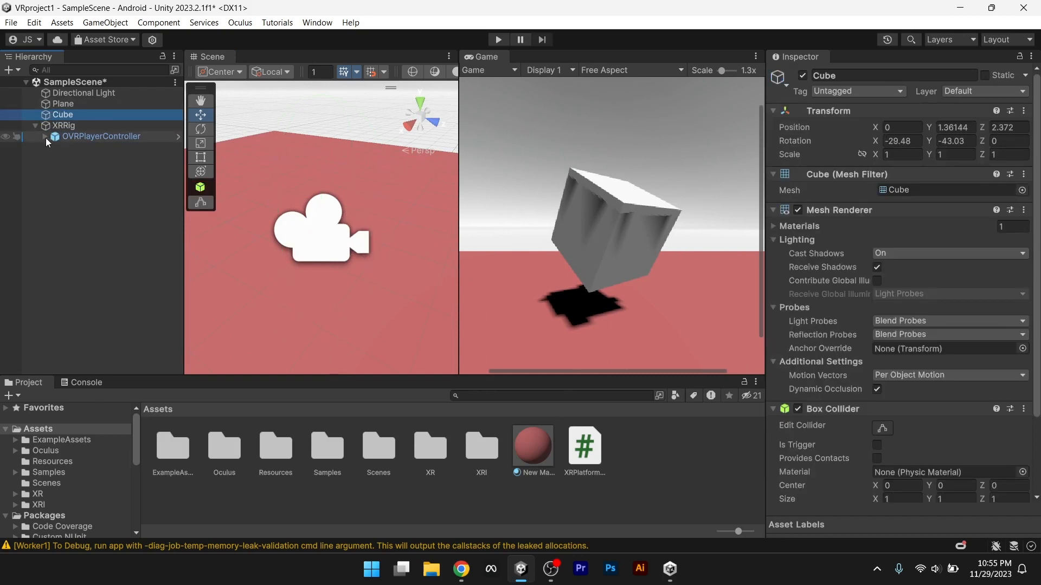
- Expand OVRPlayerController down to its hand anchors and delete the left and right ControllerInHandAnchor objects
{"action": "left_click", "coordinate": [43, 136]}
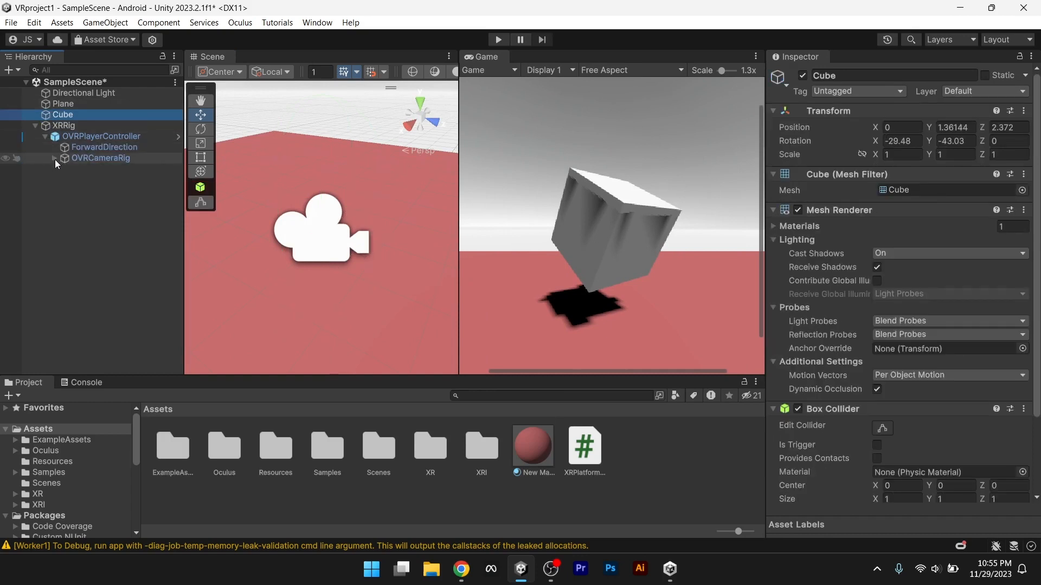
{"action": "left_click", "coordinate": [54, 159]}
{"action": "left_click", "coordinate": [64, 168]}
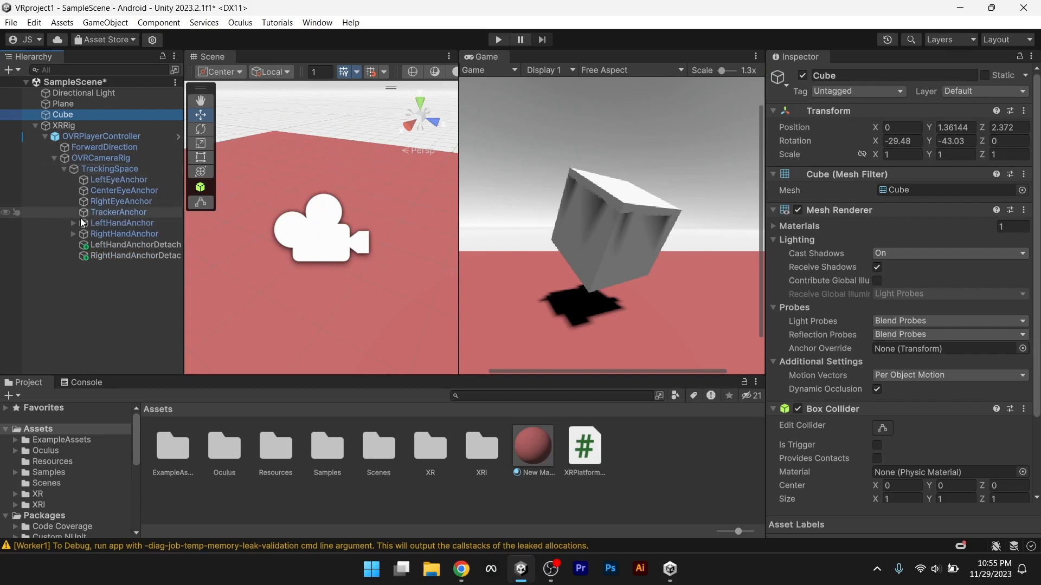
{"action": "left_click", "coordinate": [72, 223]}
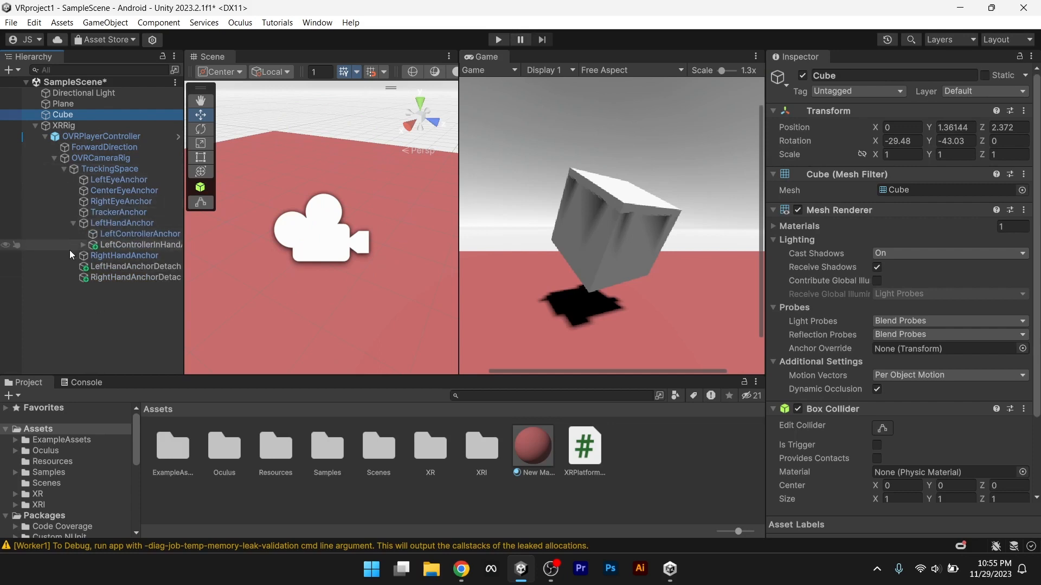
{"action": "left_click", "coordinate": [72, 256]}
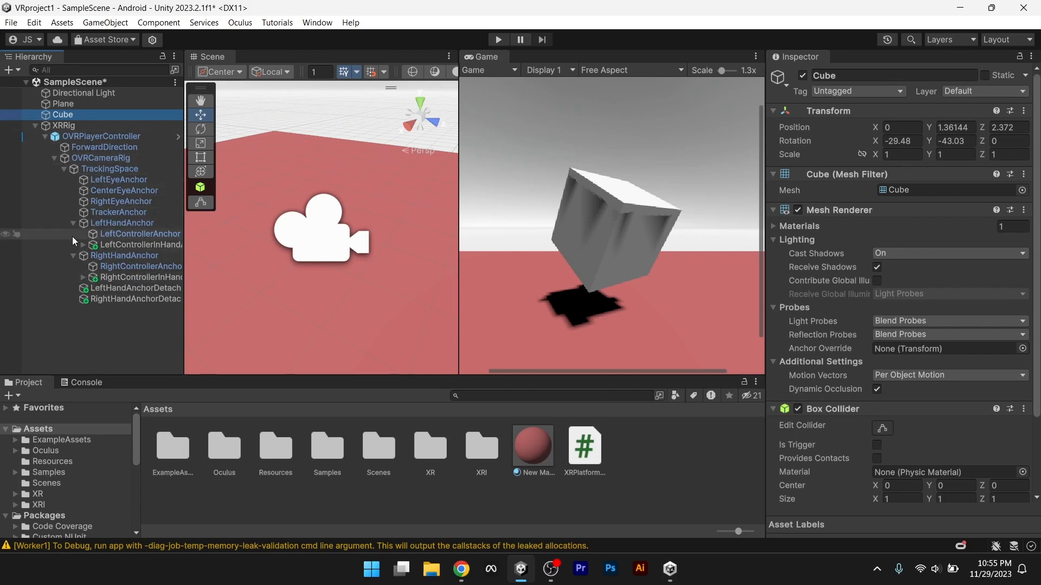
{"action": "left_click", "coordinate": [116, 248]}
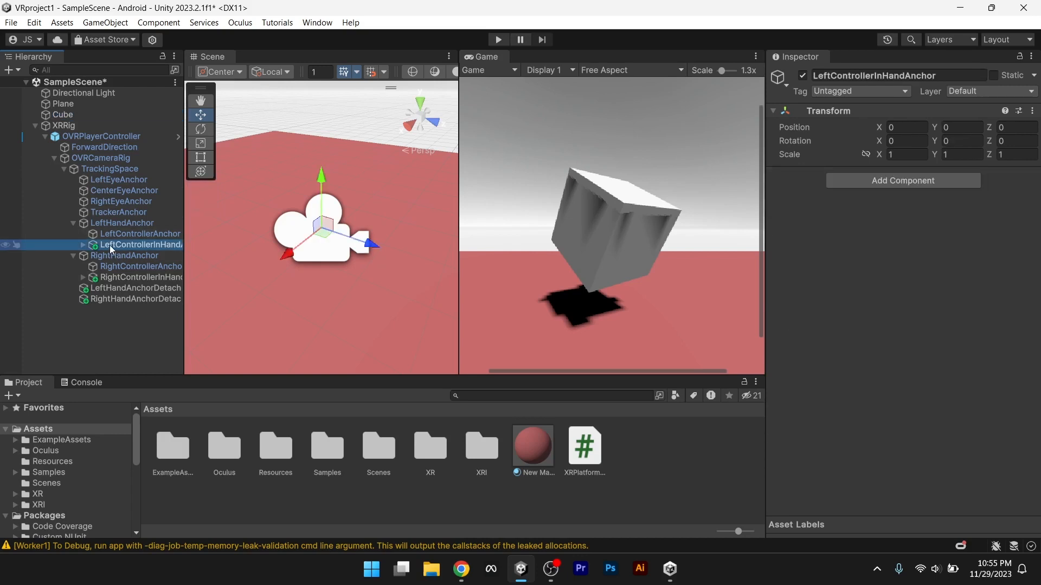
{"action": "key", "text": "Delete"}
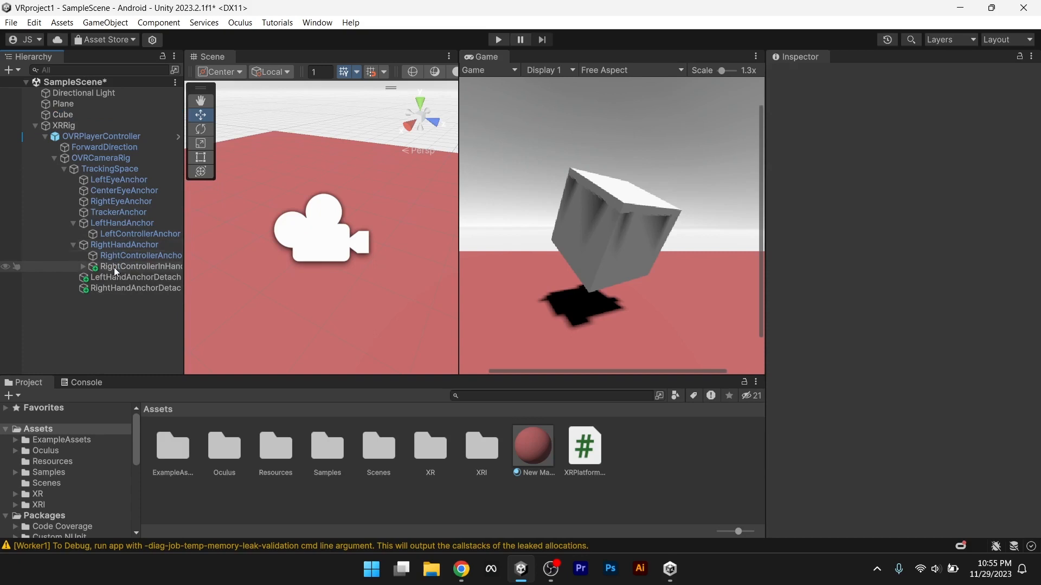
{"action": "left_click", "coordinate": [116, 269]}
{"action": "key", "text": "Delete"}
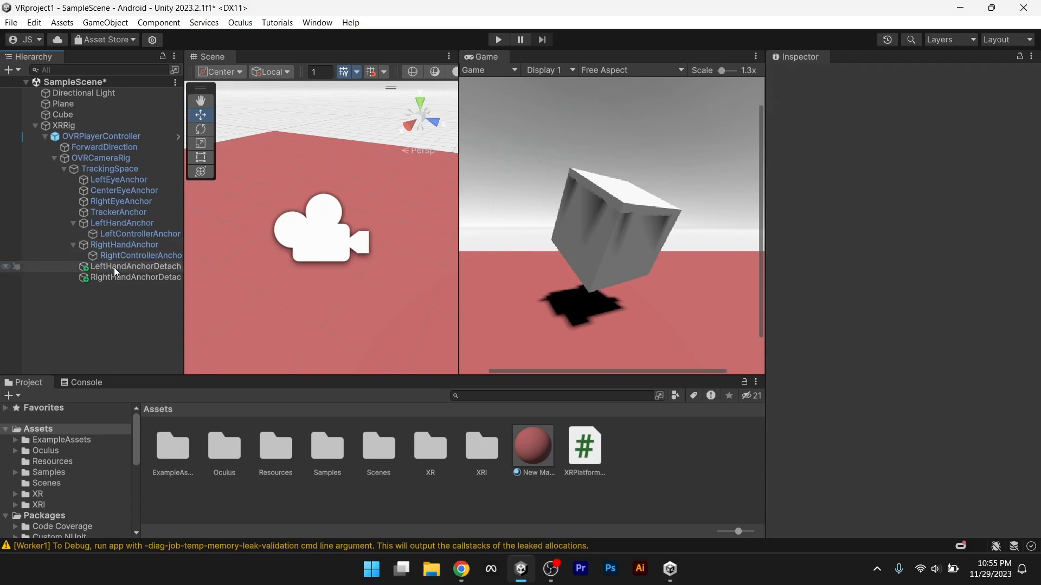
- Delete the left and right detached hand anchor objects from TrackingSpace
{"action": "left_click", "coordinate": [115, 268]}
{"action": "key", "text": "Delete"}
{"action": "left_click", "coordinate": [115, 268]}
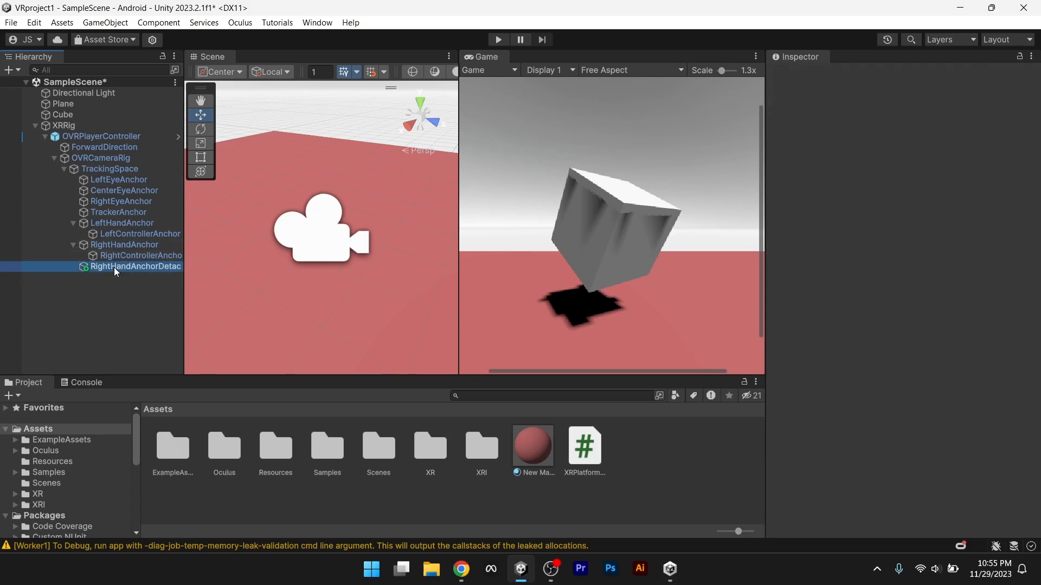
{"action": "key", "text": "Delete"}
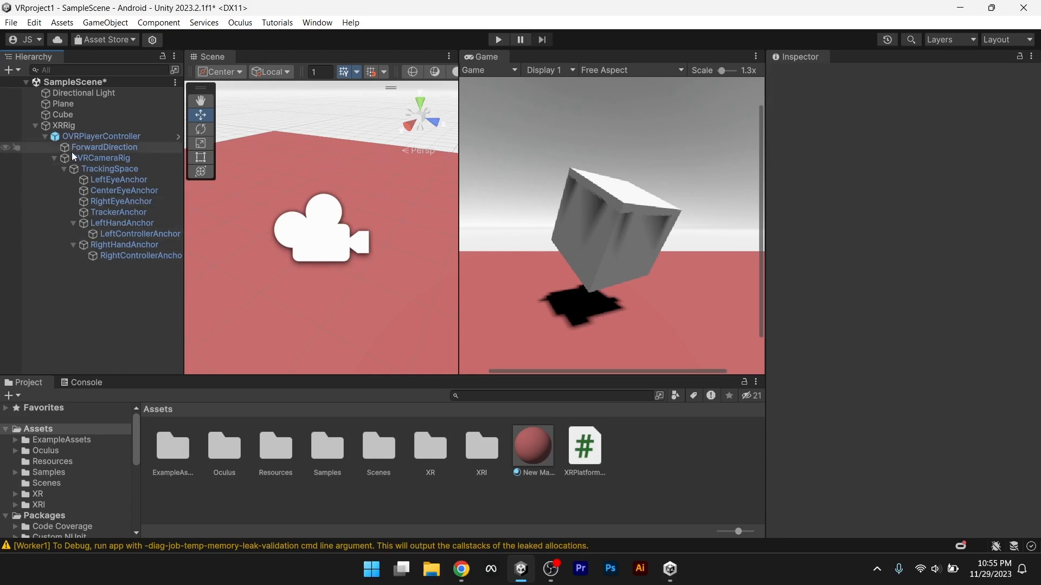
{"action": "left_click", "coordinate": [54, 158]}
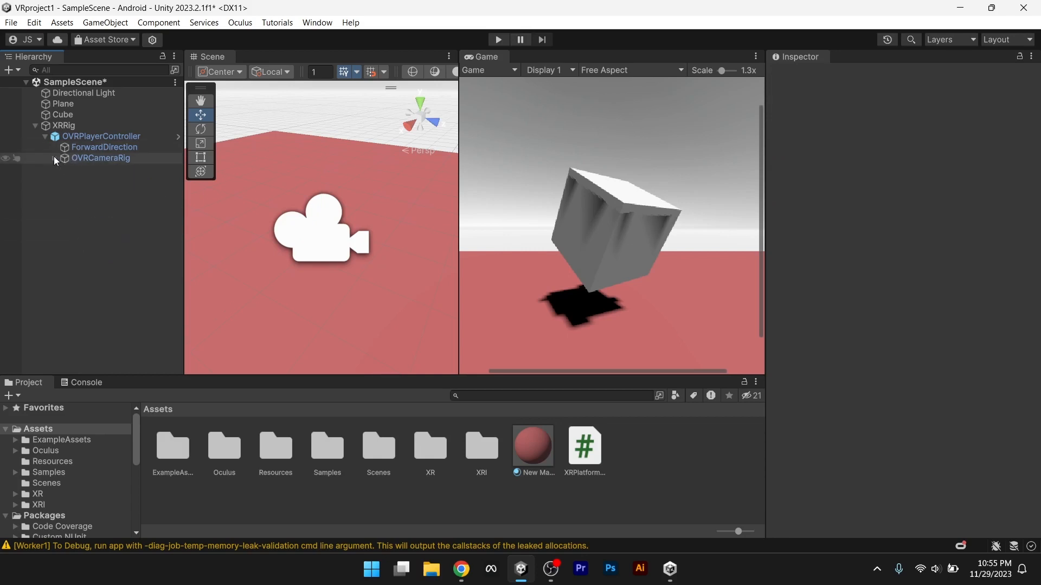
{"action": "left_click", "coordinate": [54, 158]}
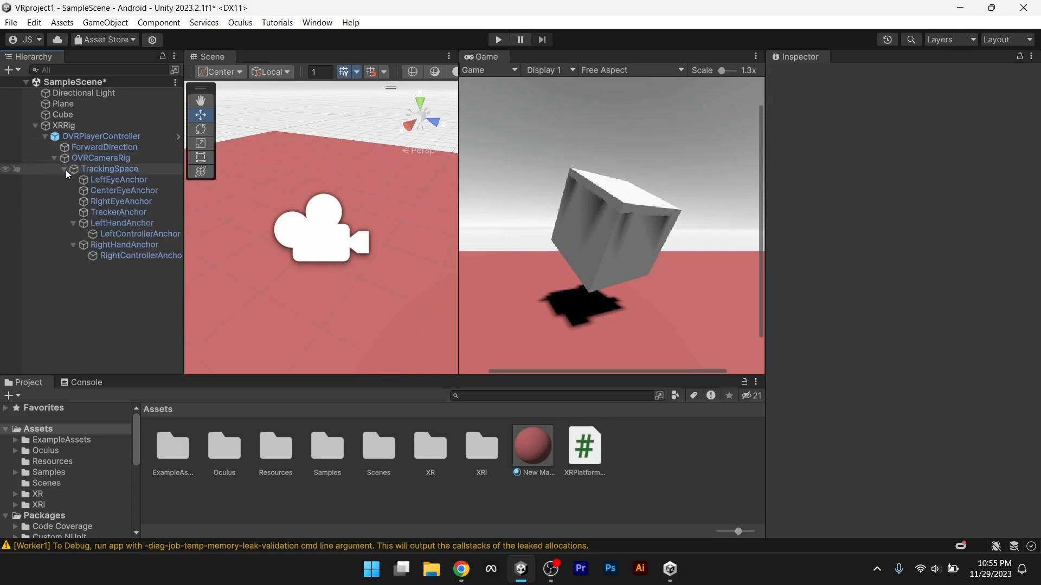
{"action": "left_click", "coordinate": [63, 168]}
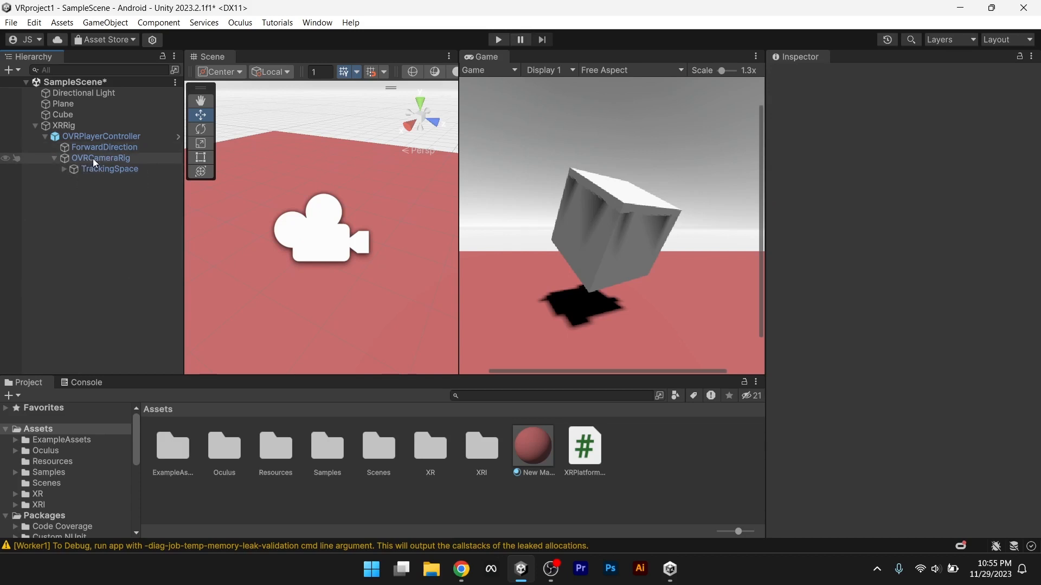
{"action": "left_click", "coordinate": [62, 169]}
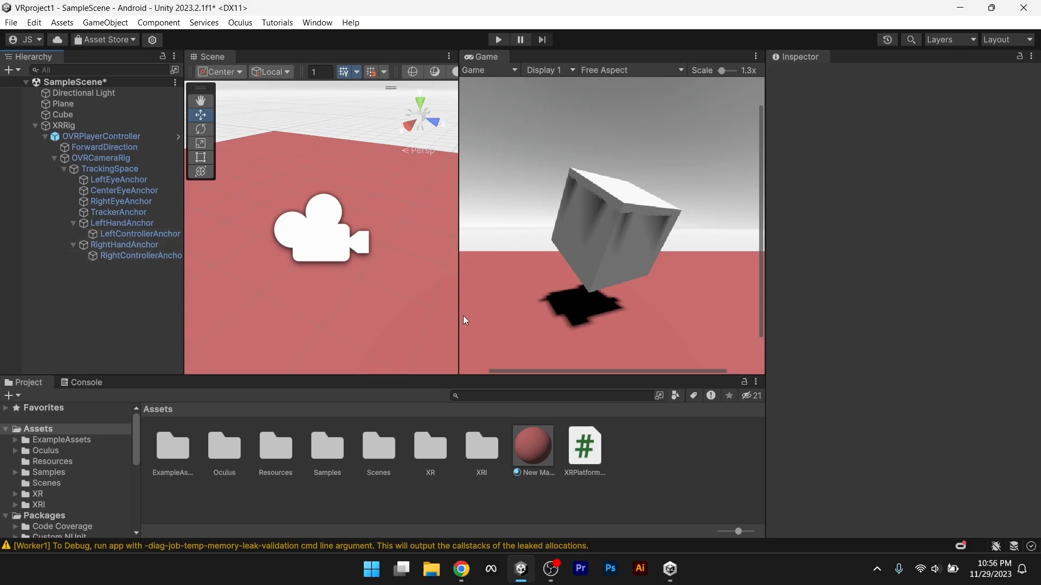
{"action": "left_click_drag", "start_coordinate": [457, 225], "coordinate": [460, 223]}
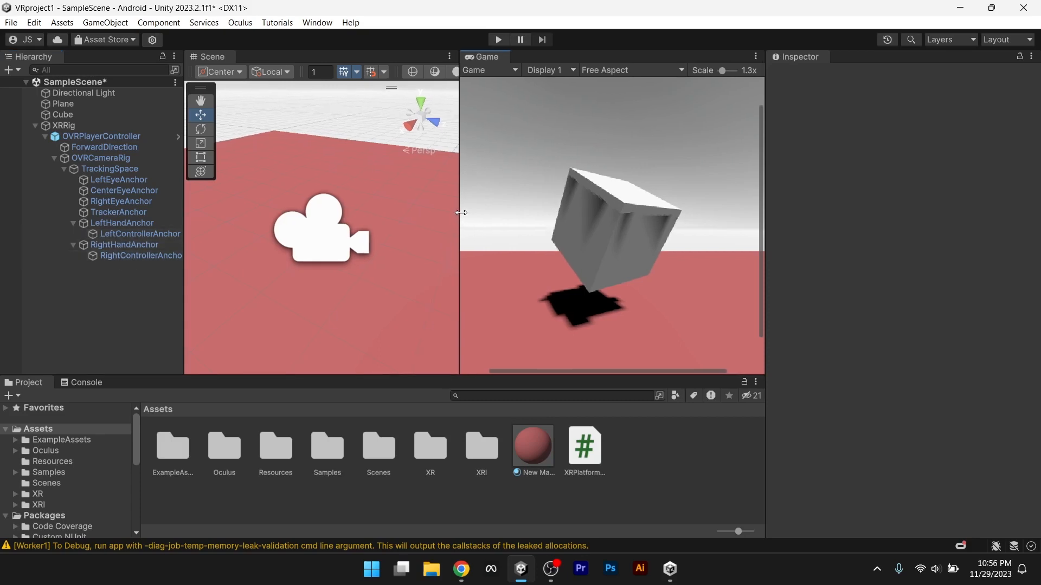
- Search the project assets for "cus"
{"action": "left_click", "coordinate": [545, 396]}
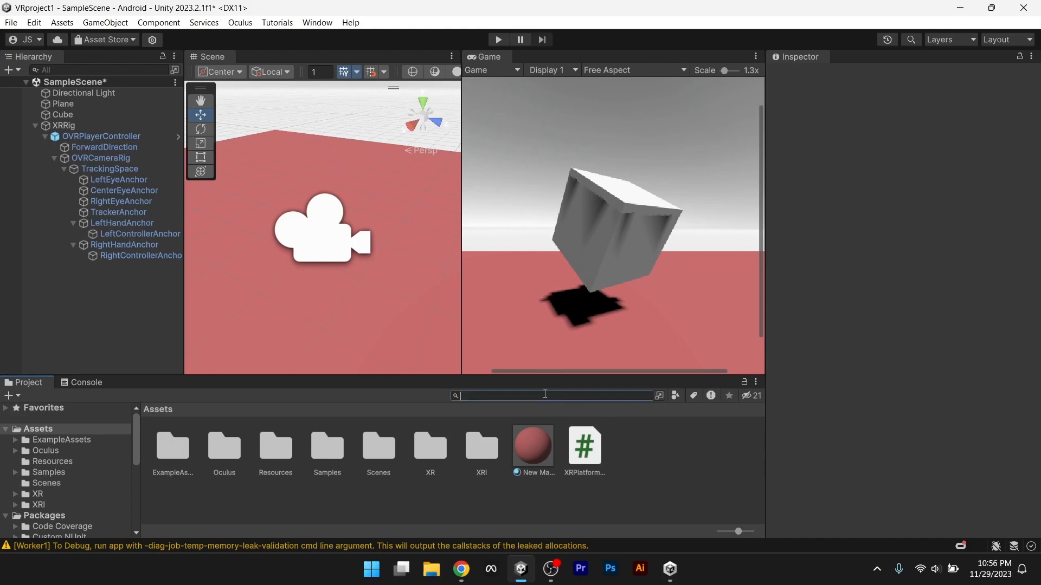
{"action": "type", "text": "cusmu"}
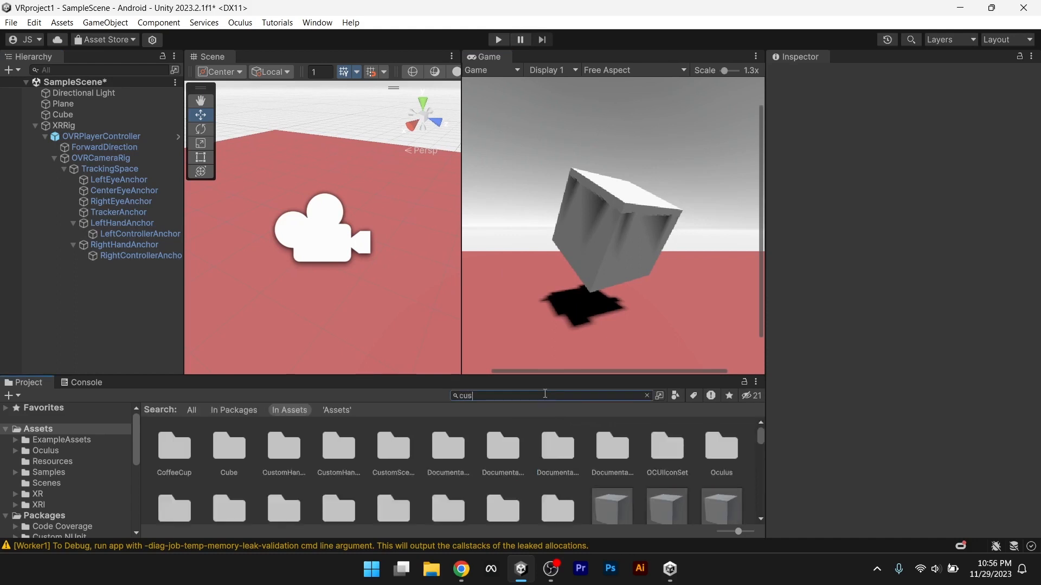
- Search the project assets for "cus"
{"action": "key", "text": "BackSpace"}
{"action": "key", "text": "BackSpace"}
{"action": "key", "text": "BackSpace"}
{"action": "key", "text": "BackSpace"}
{"action": "key", "text": "BackSpace"}
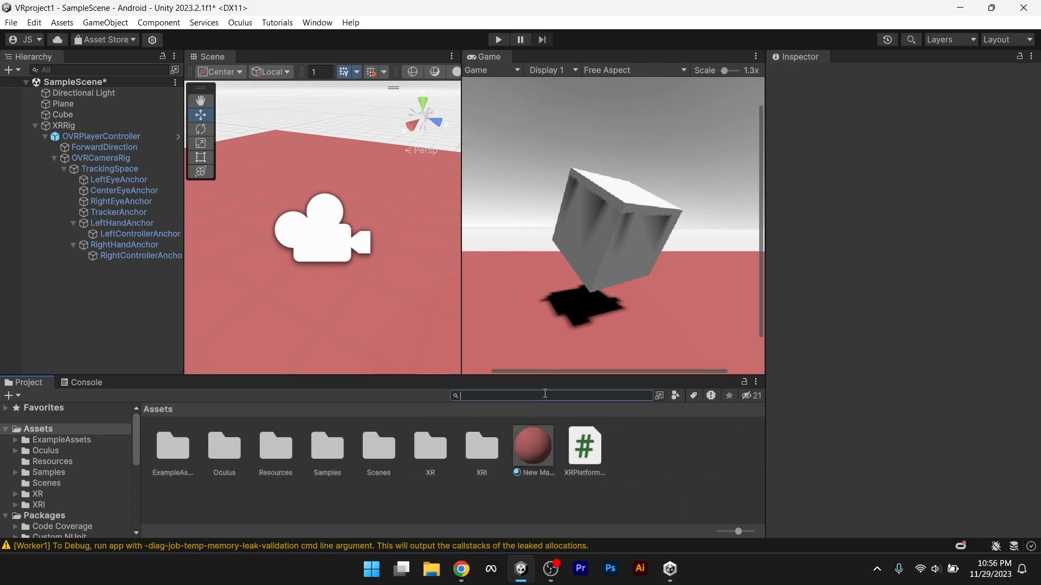
{"action": "type", "text": "cu"}
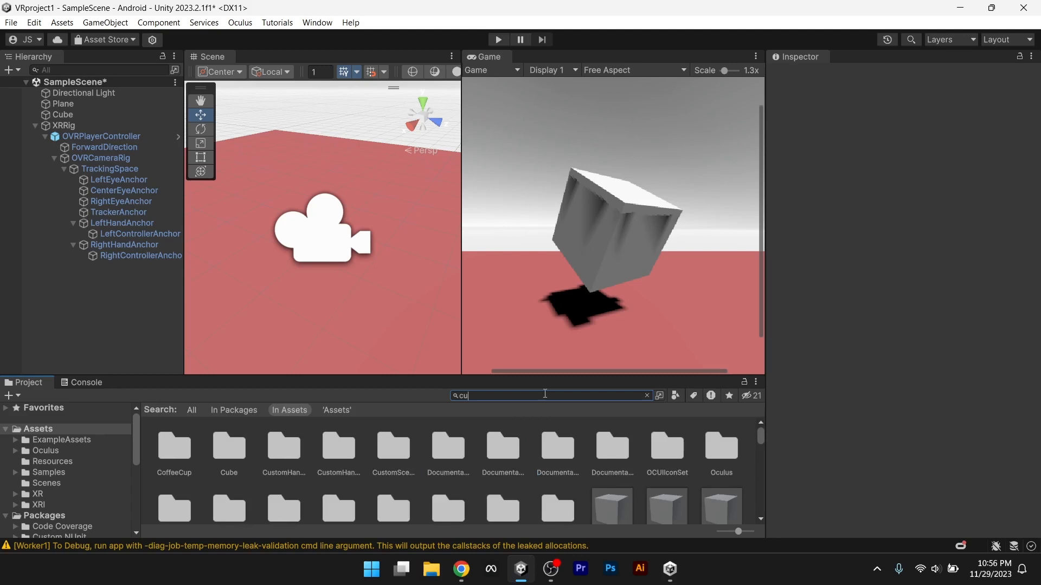
{"action": "type", "text": "s"}
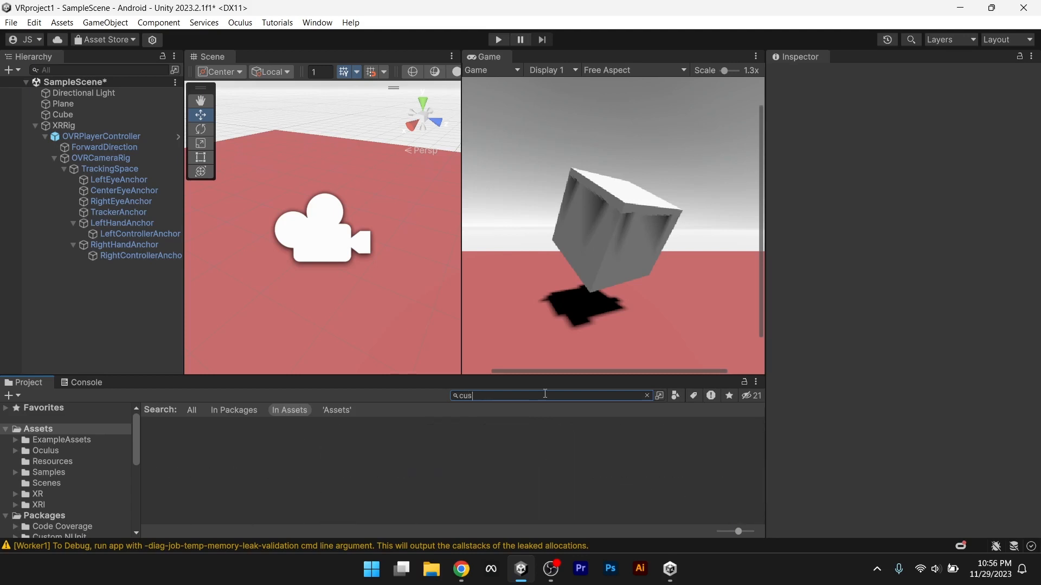
- Examine the CustomHandLeft and CustomHandRight prefabs and compare them with the OVRCustomHandPrefab variants
{"action": "left_click", "coordinate": [449, 451]}
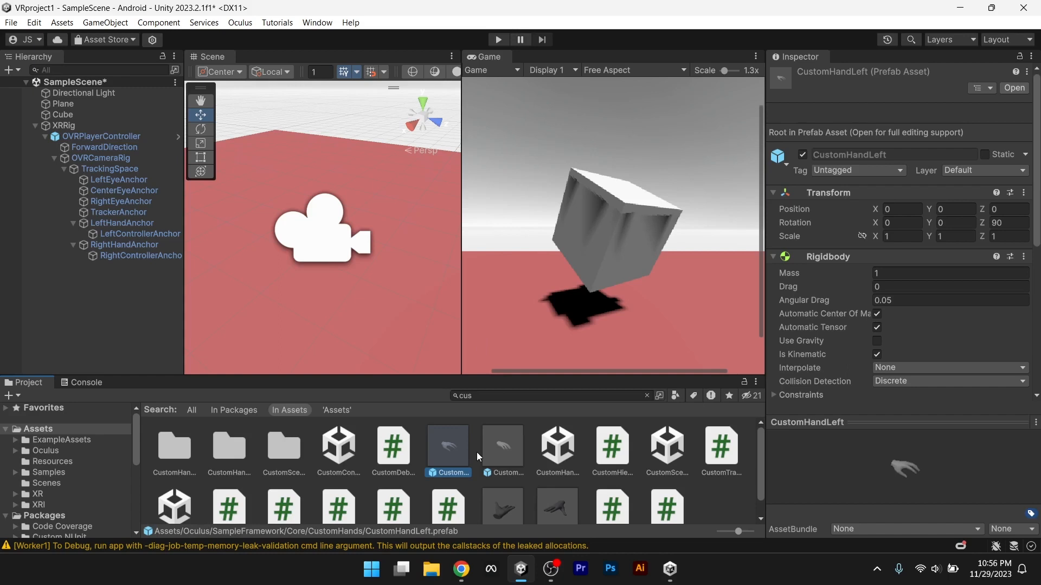
{"action": "left_click", "coordinate": [507, 448]}
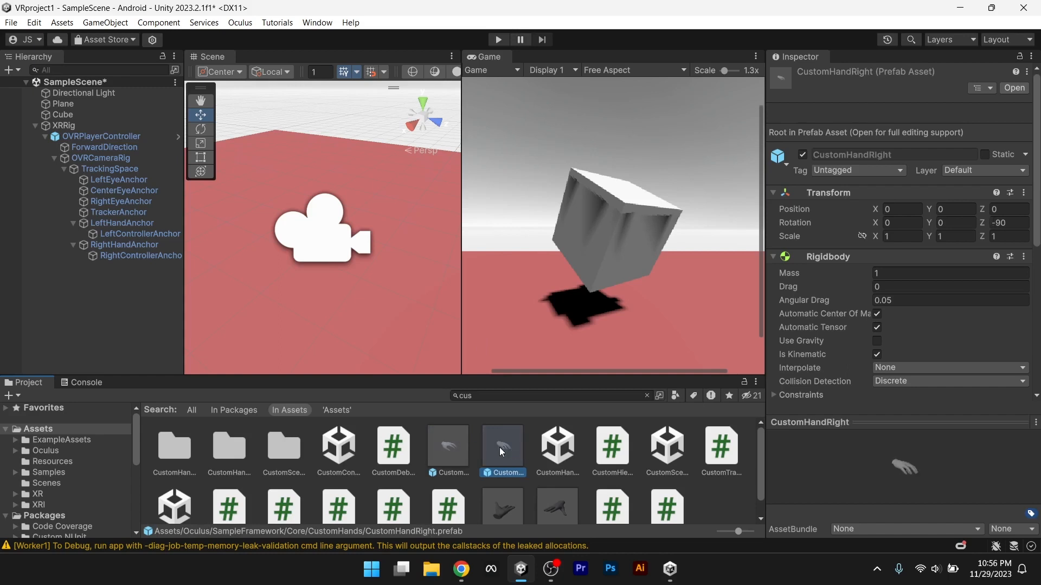
{"action": "left_click", "coordinate": [449, 440]}
{"action": "scroll", "coordinate": [522, 461], "scroll_direction": "down", "scroll_amount": 1}
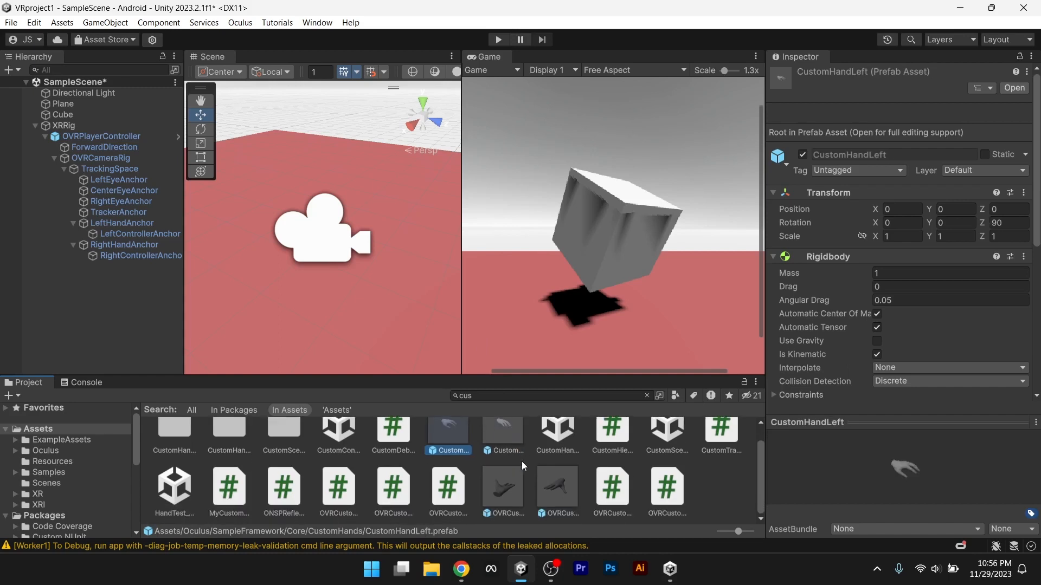
{"action": "left_click", "coordinate": [498, 490]}
{"action": "left_click", "coordinate": [541, 493]}
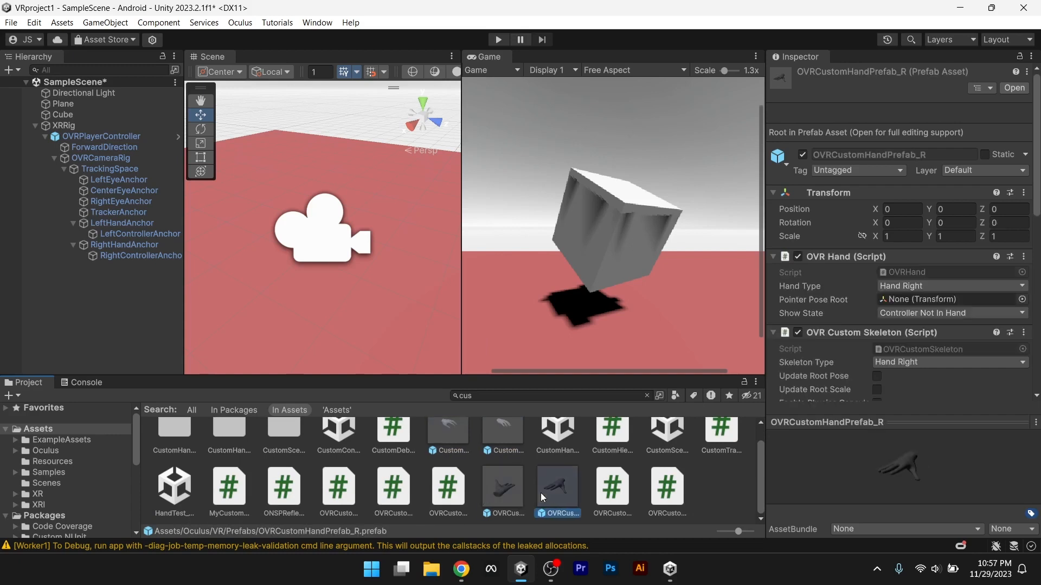
{"action": "scroll", "coordinate": [465, 463], "scroll_direction": "up", "scroll_amount": 1}
{"action": "left_click", "coordinate": [448, 443]}
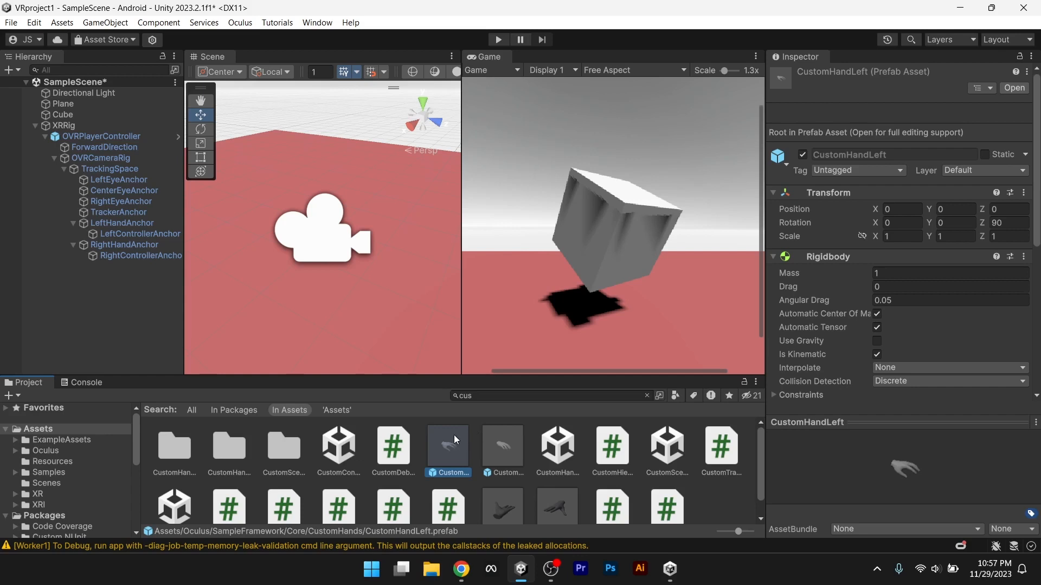
{"action": "left_click", "coordinate": [775, 396]}
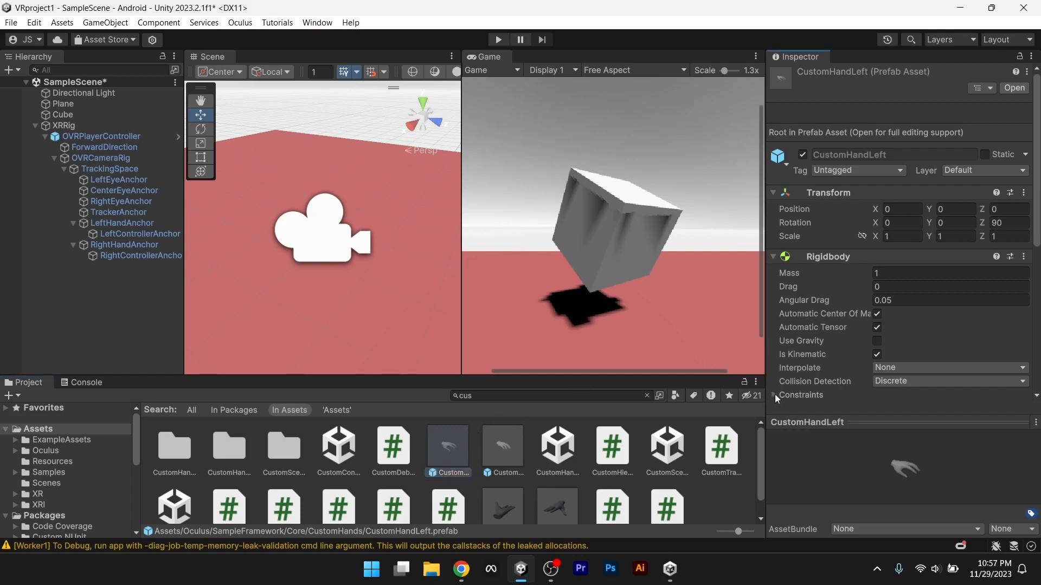
- Add the CustomHandLeft prefab to the scene as a child of LeftControllerAnchor
{"action": "left_click", "coordinate": [443, 448]}
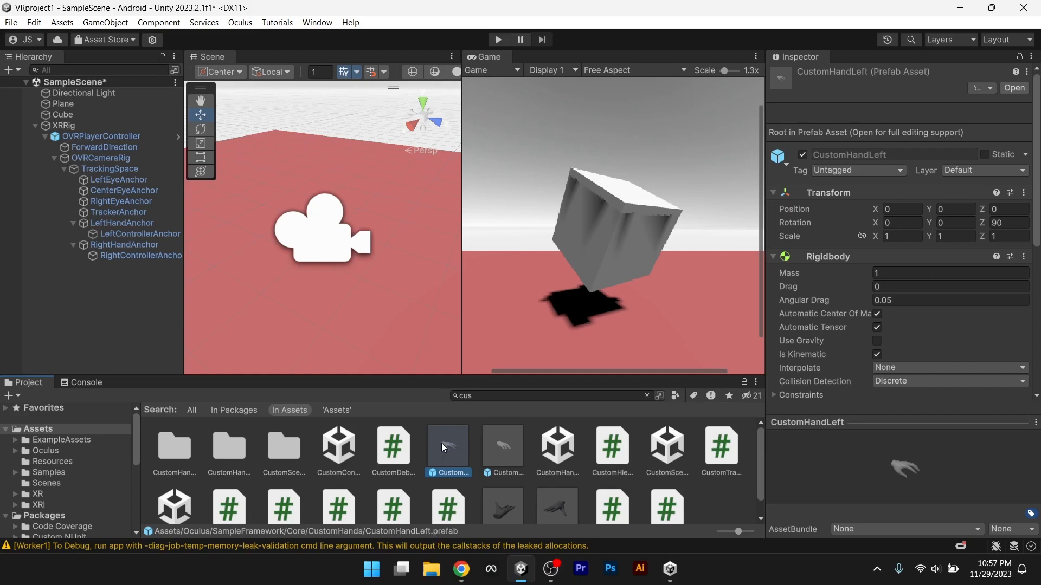
{"action": "left_click_drag", "start_coordinate": [442, 444], "coordinate": [143, 235]}
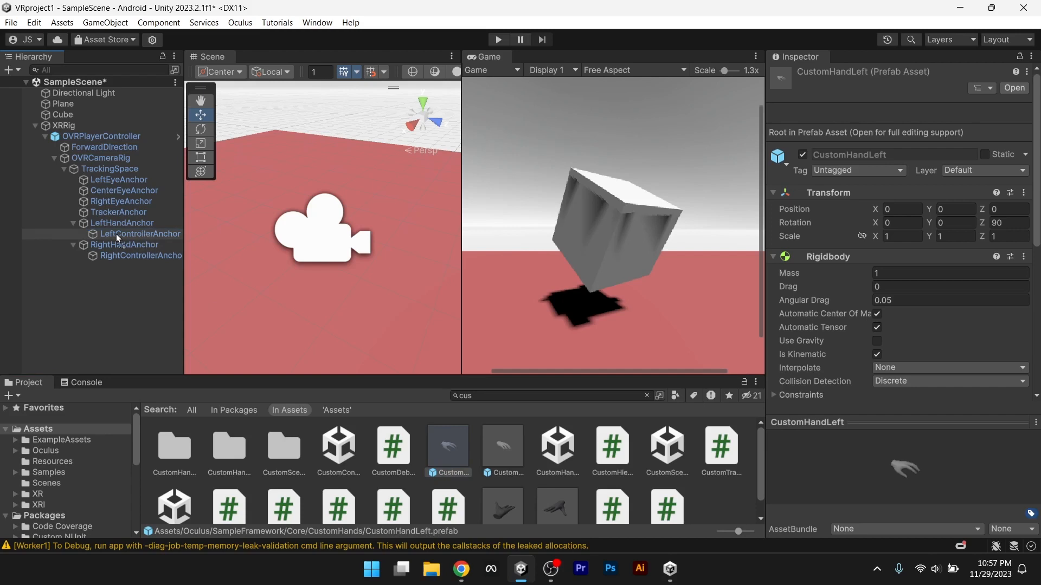
{"action": "left_click_drag", "start_coordinate": [156, 236], "coordinate": [156, 234]}
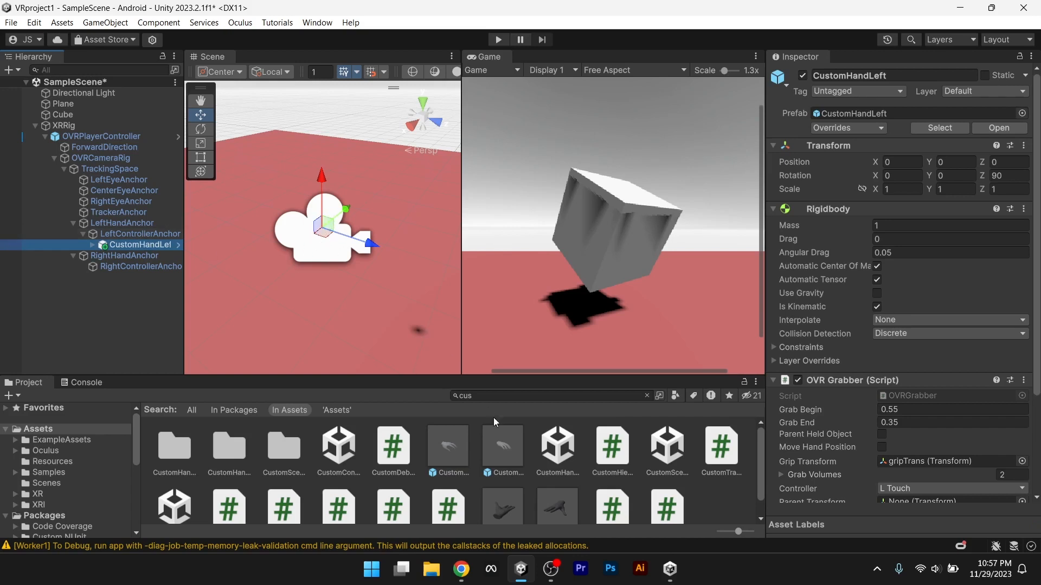
- Add the CustomHandRight prefab as a child of RightControllerAnchor and check both hands in the scene
{"action": "left_click", "coordinate": [506, 438]}
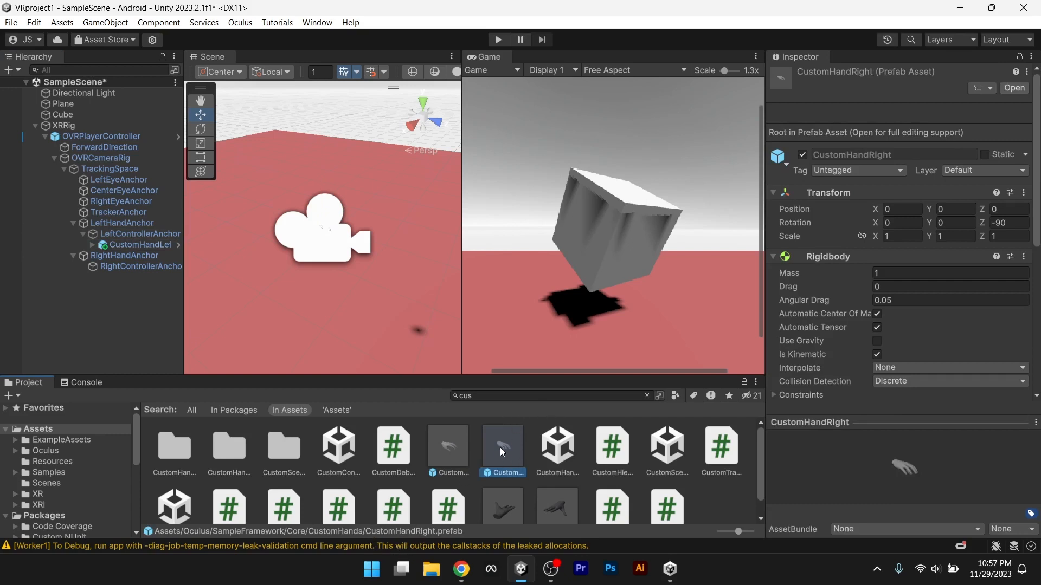
{"action": "left_click_drag", "start_coordinate": [499, 447], "coordinate": [135, 277]}
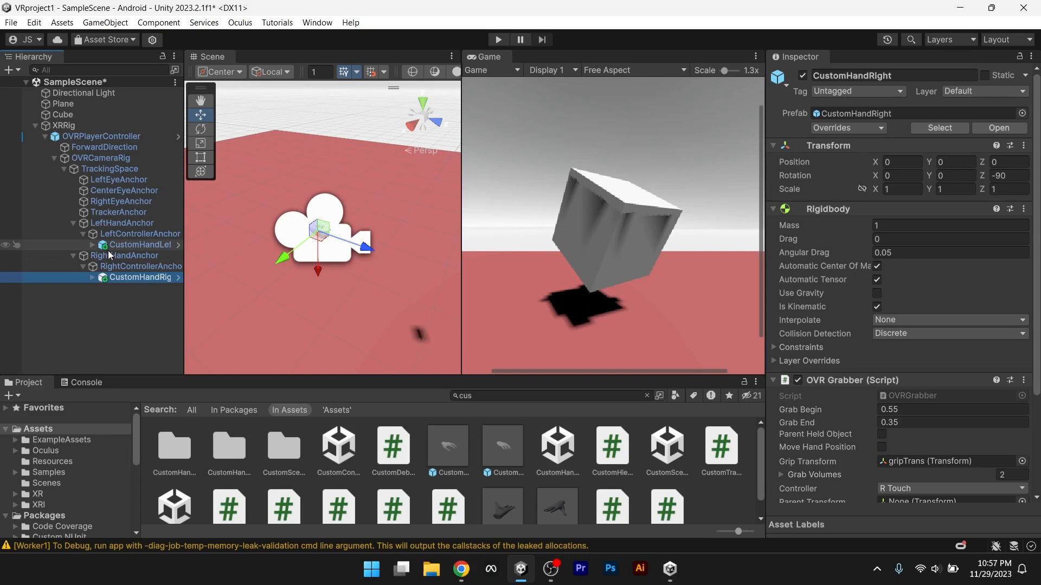
{"action": "left_click", "coordinate": [128, 245]}
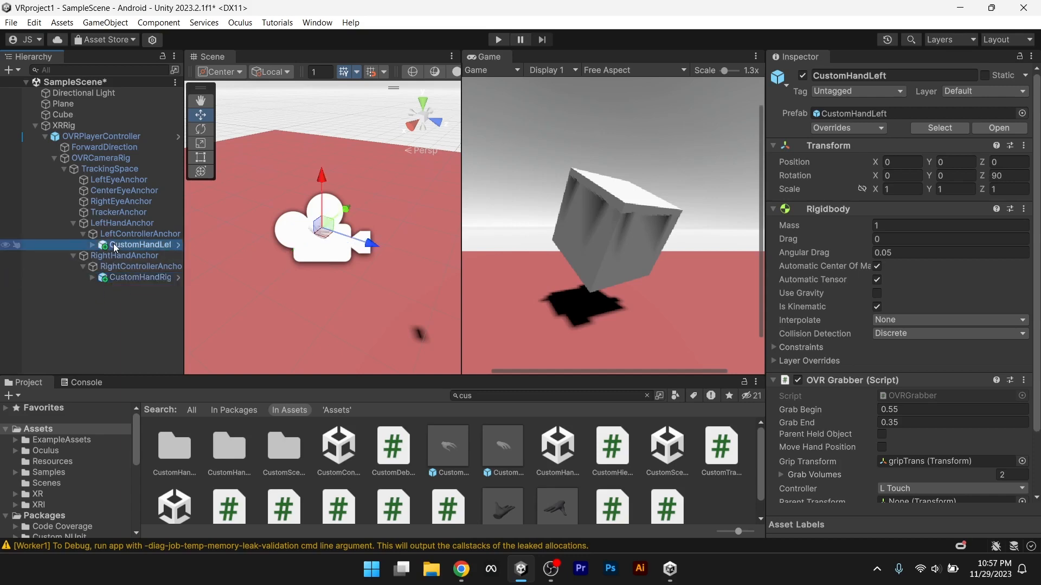
{"action": "left_click", "coordinate": [130, 293]}
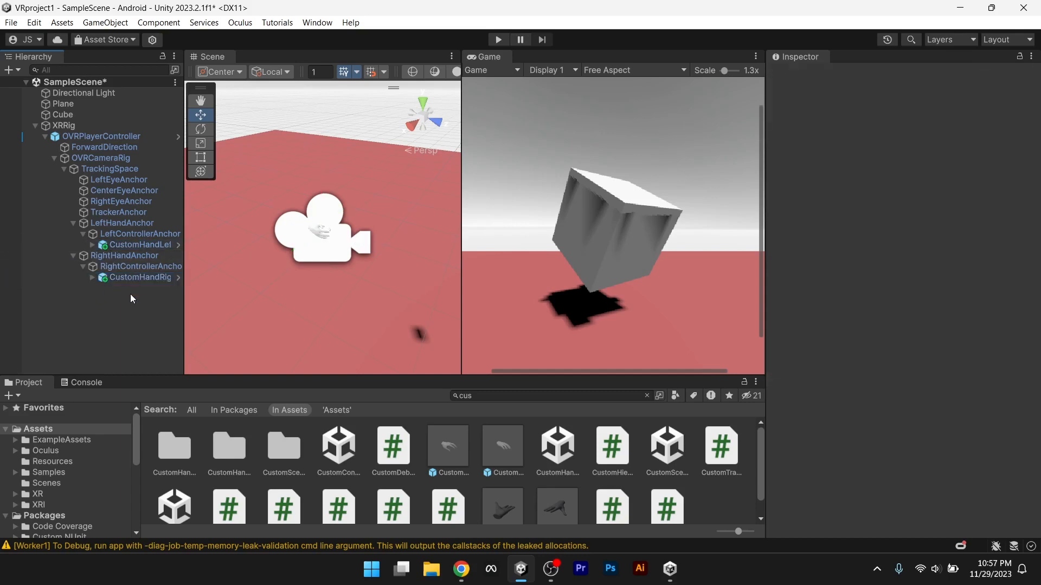
{"action": "left_click", "coordinate": [129, 246]}
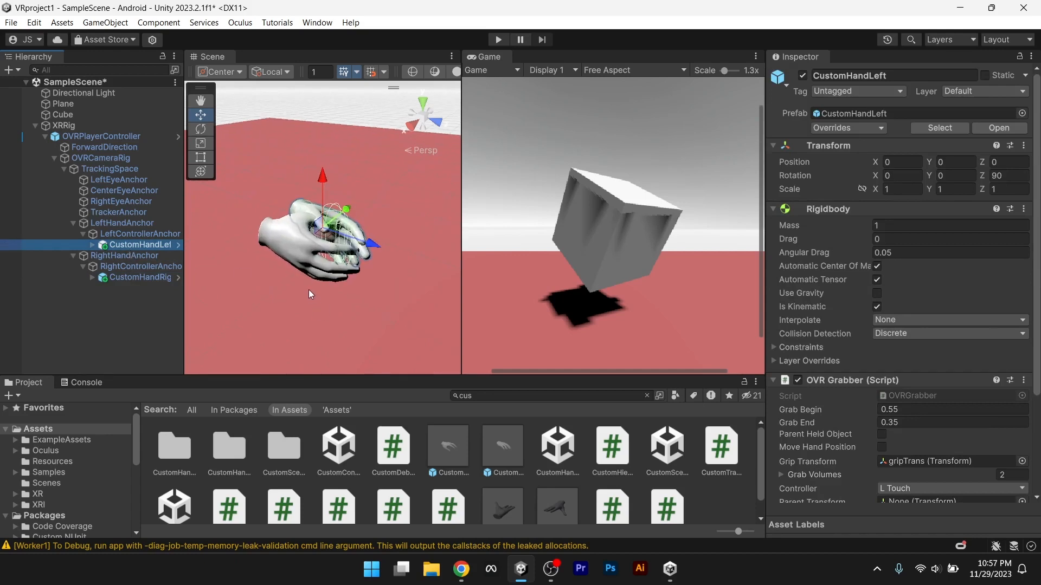
{"action": "left_click_drag", "start_coordinate": [314, 292], "coordinate": [499, 257], "text": "alt"}
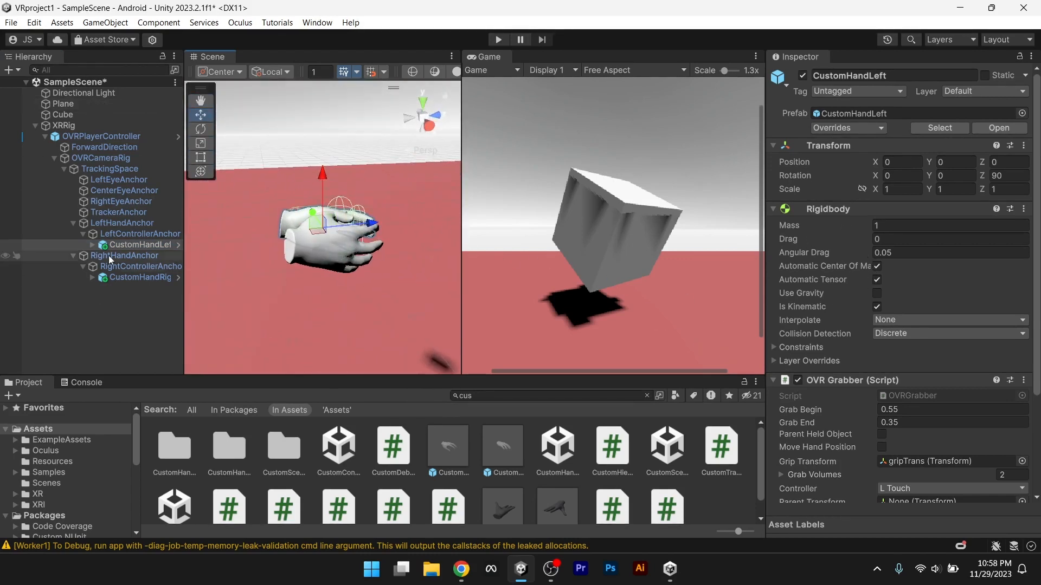
- Widen the Inspector and examine the component settings of OVRPlayerController and its ForwardDirection, OVRCameraRig and TrackingSpace objects
{"action": "left_click", "coordinate": [112, 136]}
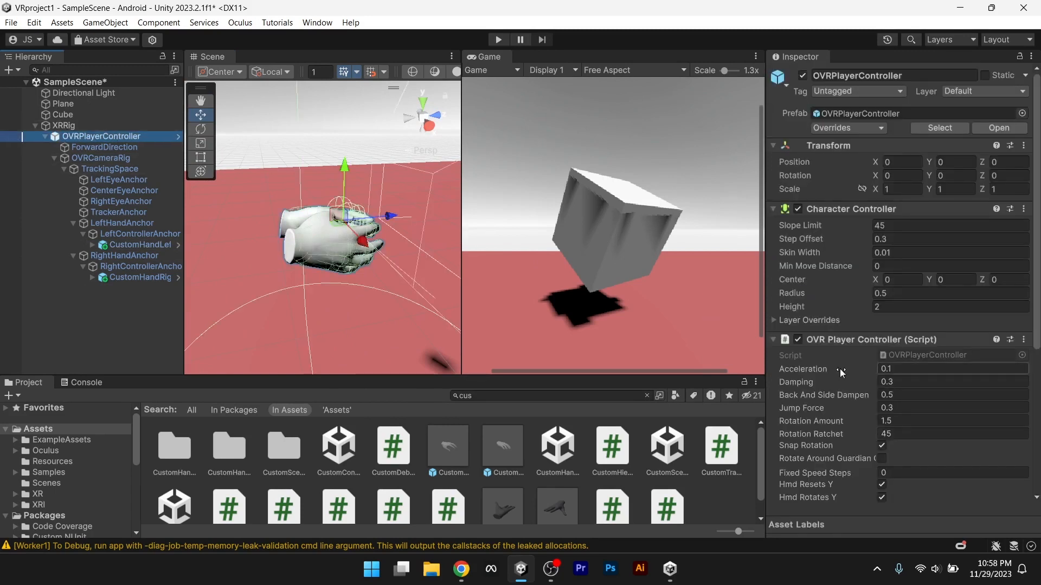
{"action": "left_click_drag", "start_coordinate": [765, 274], "coordinate": [666, 274]}
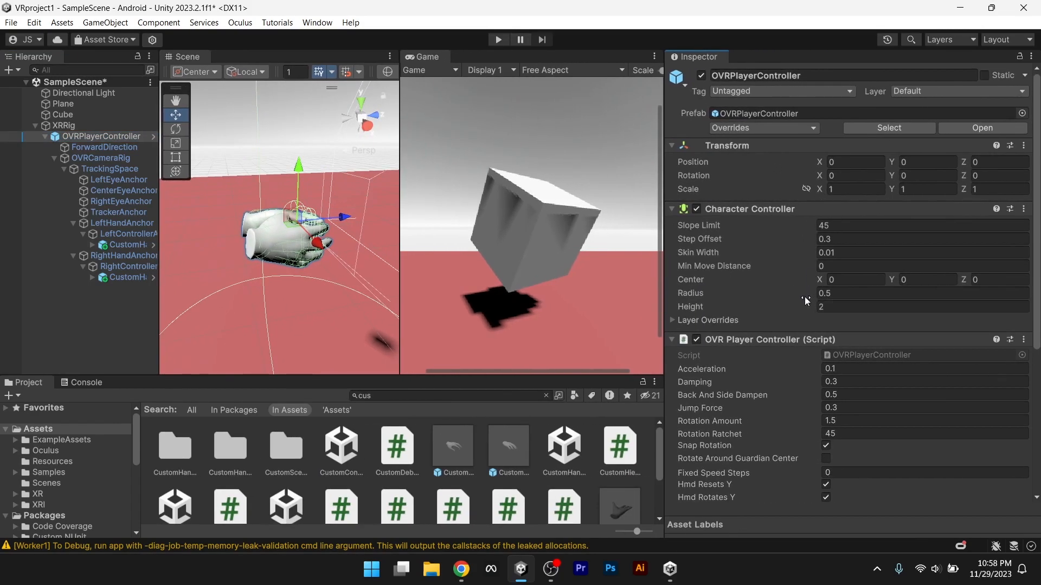
{"action": "scroll", "coordinate": [761, 340], "scroll_direction": "down", "scroll_amount": 1}
{"action": "scroll", "coordinate": [761, 337], "scroll_direction": "down", "scroll_amount": 3}
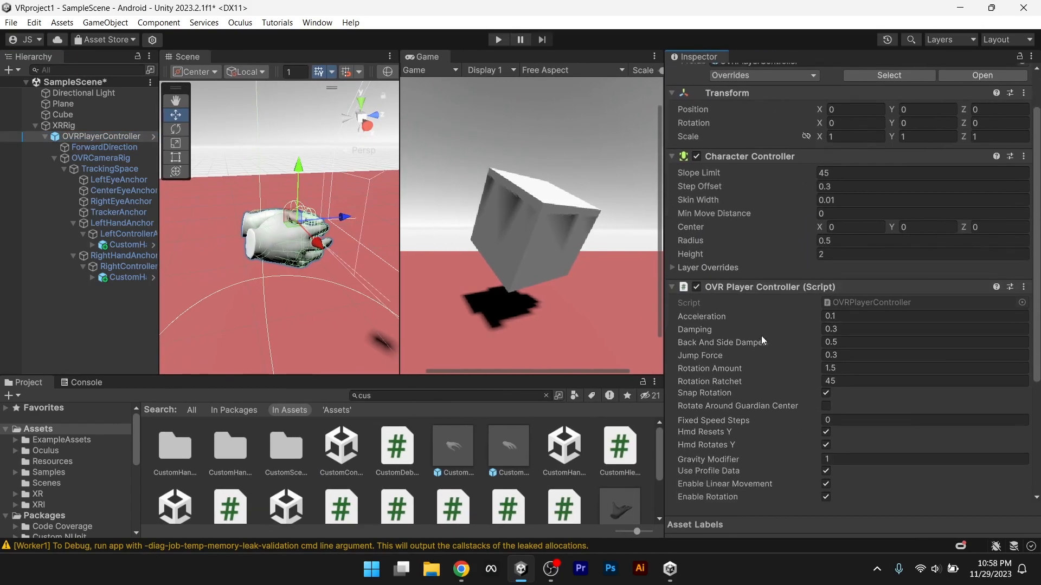
{"action": "scroll", "coordinate": [803, 369], "scroll_direction": "down", "scroll_amount": 11}
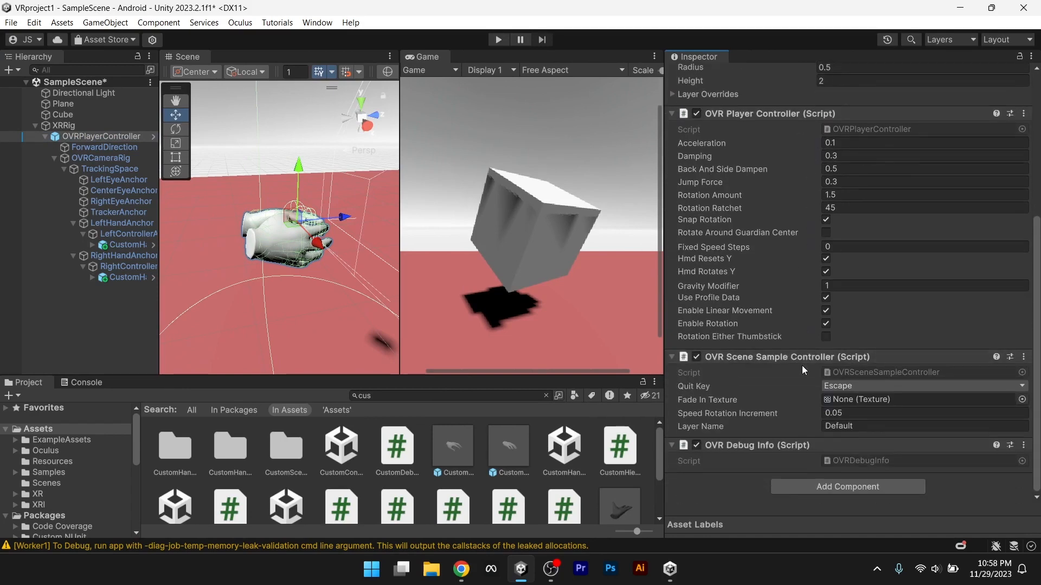
{"action": "scroll", "coordinate": [786, 325], "scroll_direction": "up", "scroll_amount": 15}
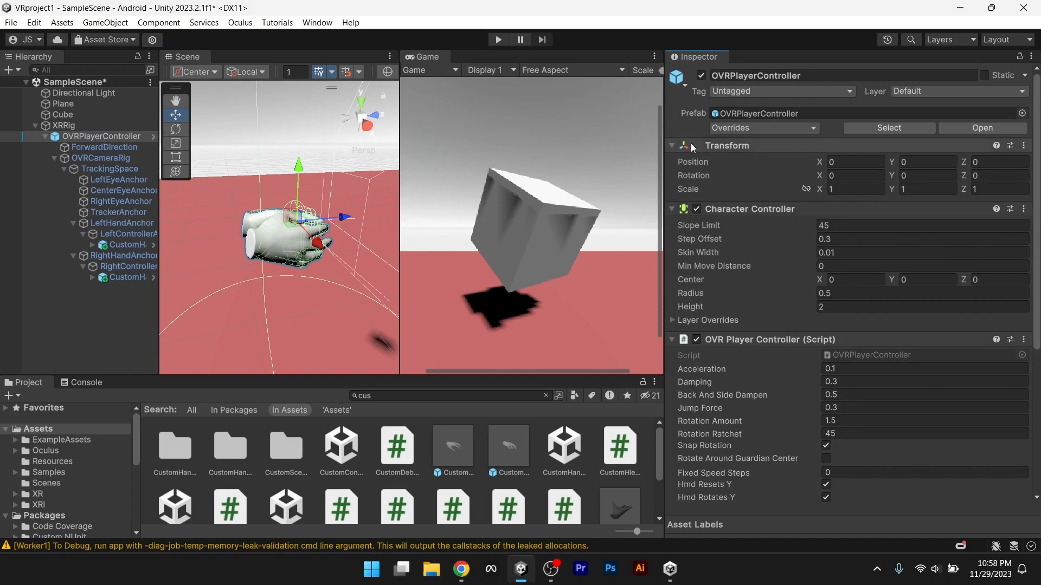
{"action": "left_click", "coordinate": [126, 148]}
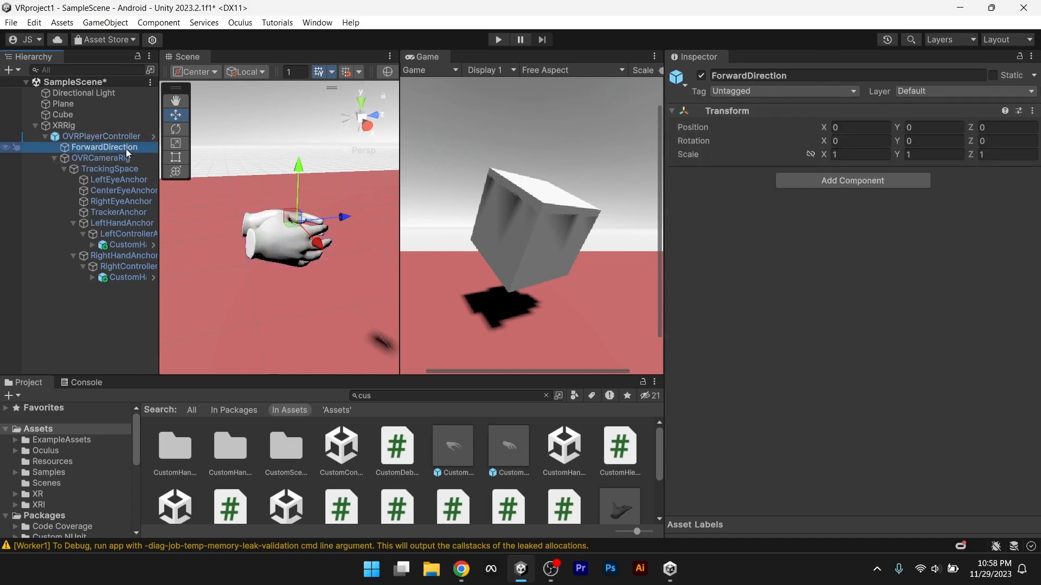
{"action": "left_click", "coordinate": [113, 157]}
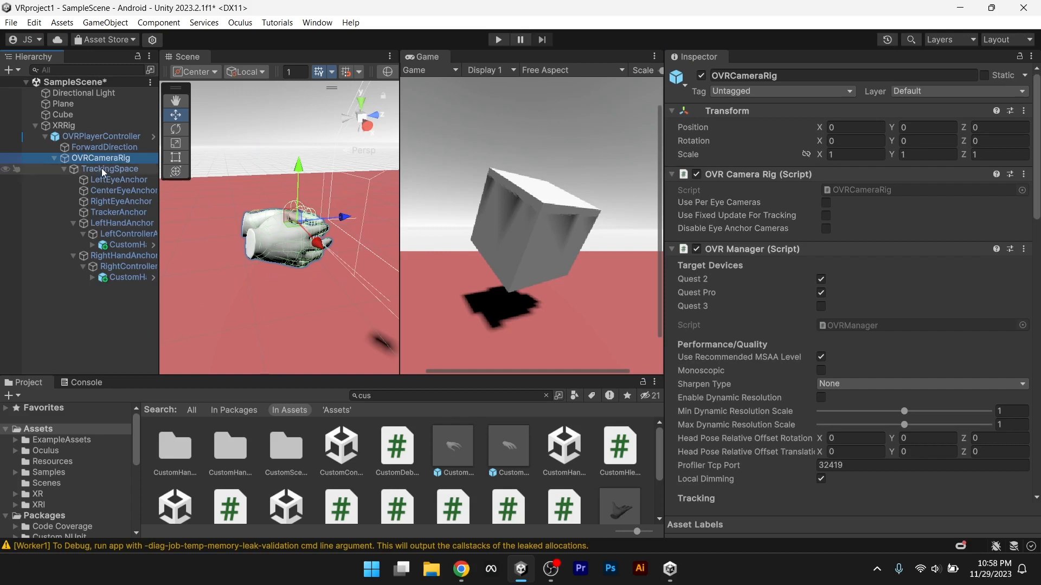
{"action": "left_click", "coordinate": [102, 169]}
- Disable Snap Rotation in the OVR Player Controller script of OVRPlayerController and save the scene
{"action": "left_click", "coordinate": [113, 135]}
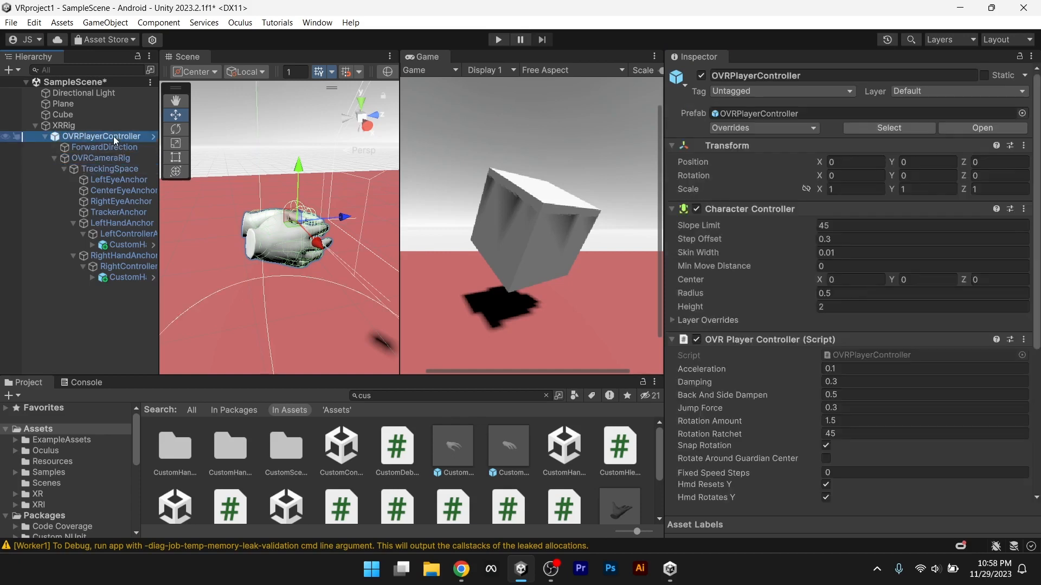
{"action": "scroll", "coordinate": [748, 288], "scroll_direction": "down", "scroll_amount": 5}
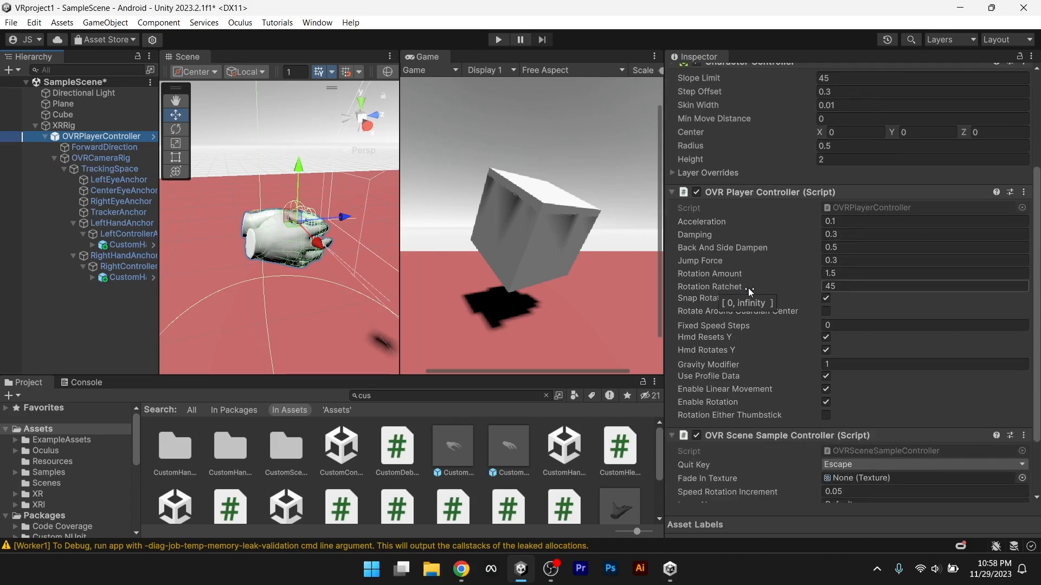
{"action": "scroll", "coordinate": [748, 288], "scroll_direction": "down", "scroll_amount": 6}
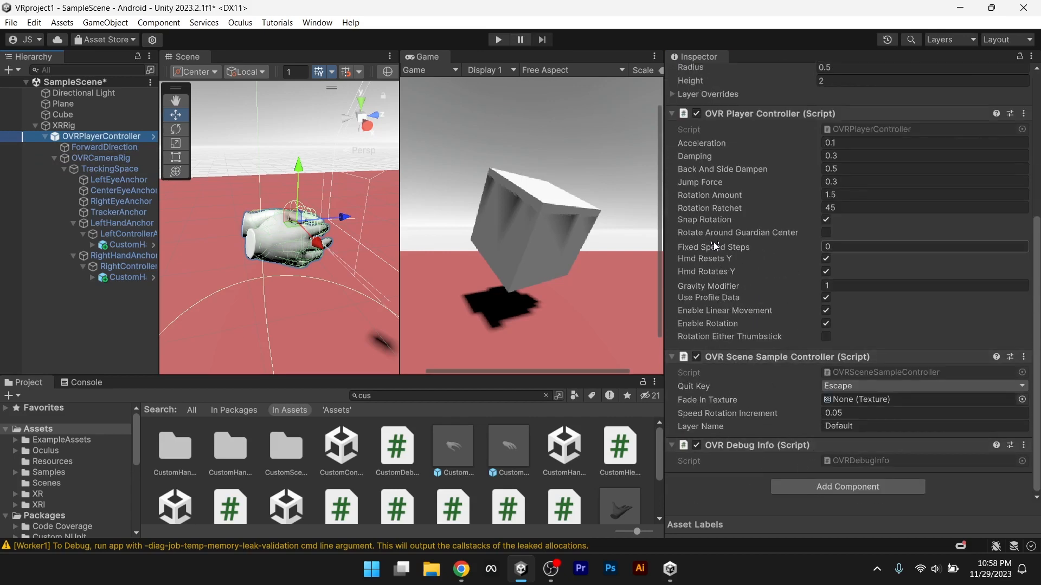
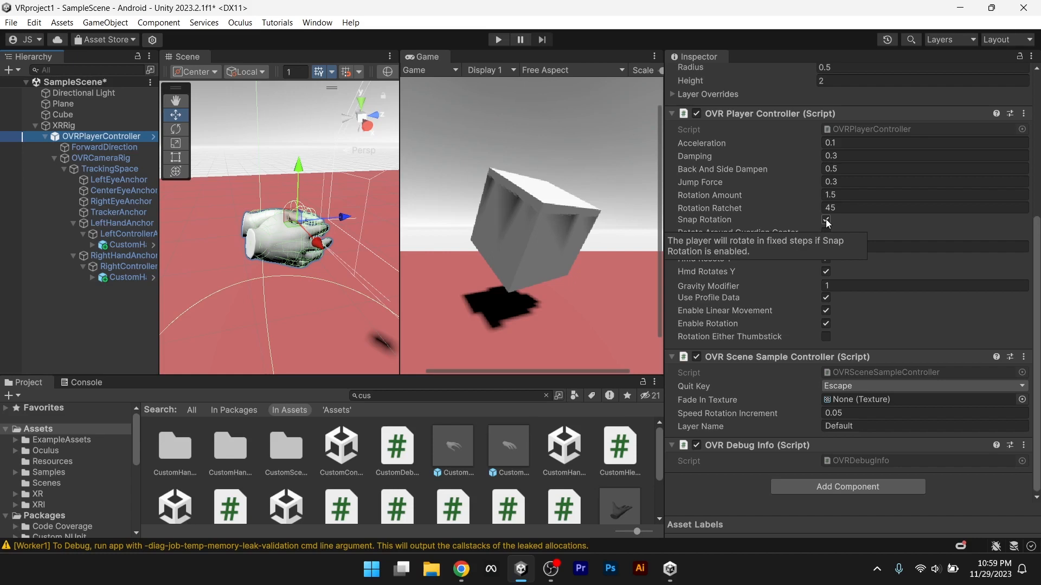
{"action": "left_click", "coordinate": [825, 219]}
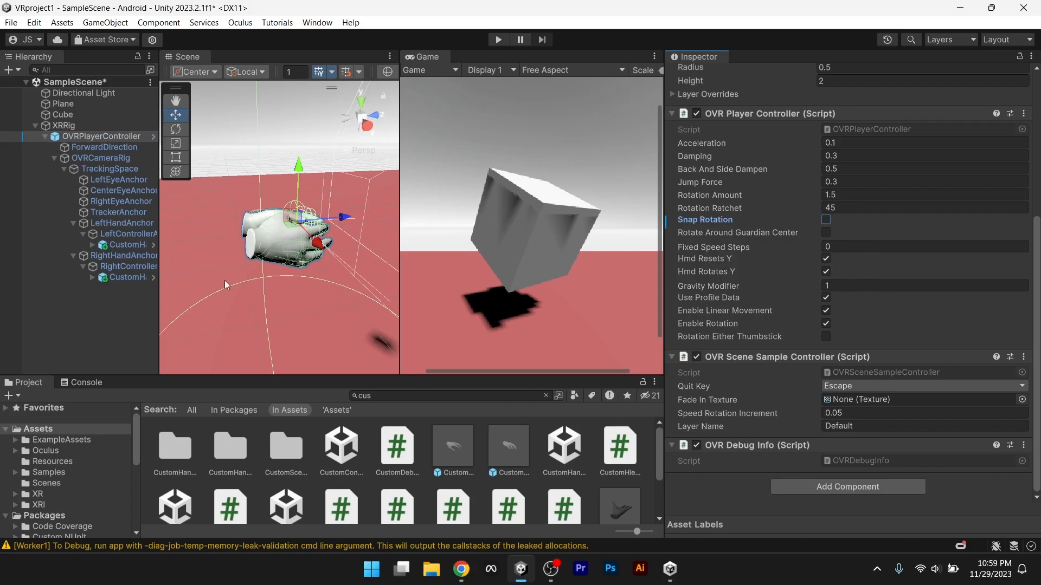
{"action": "left_click", "coordinate": [130, 324]}
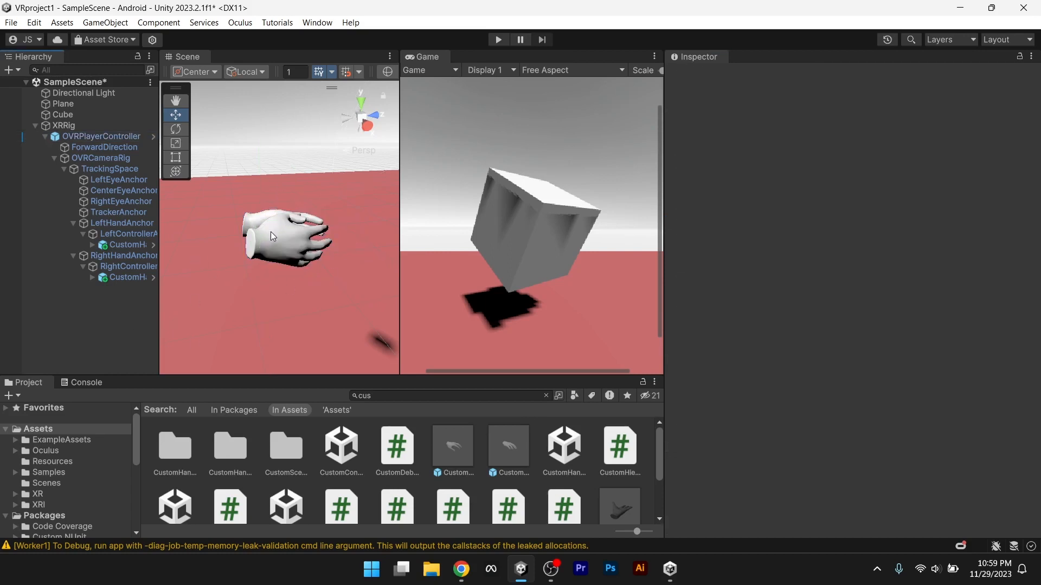
{"action": "key", "text": "ctrl+s"}
- Frame OVRPlayerController in the scene, dock the Game view into the same group as the Scene view, and show the Scene view
{"action": "left_click", "coordinate": [80, 138]}
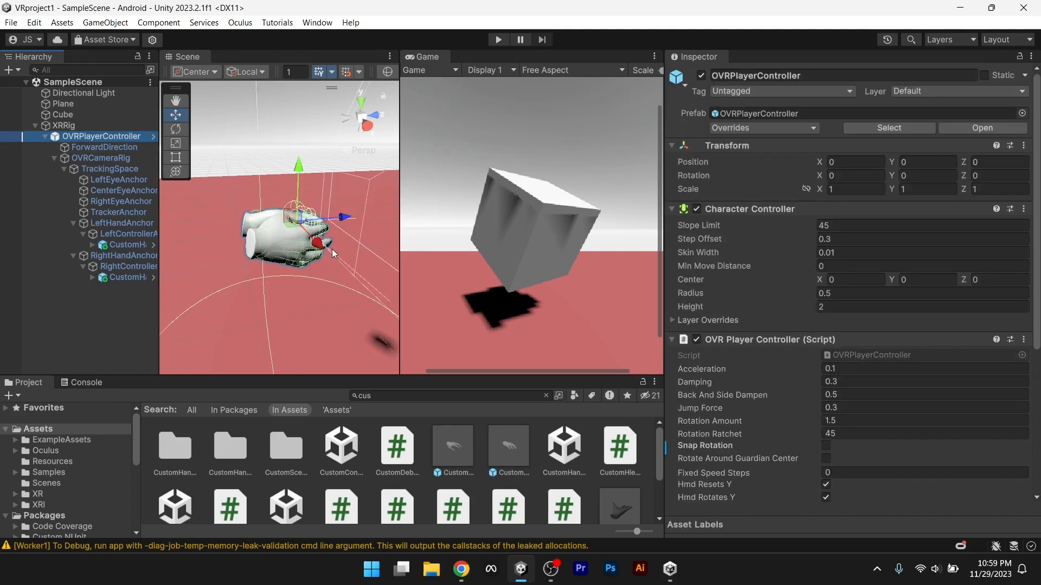
{"action": "key", "text": "f"}
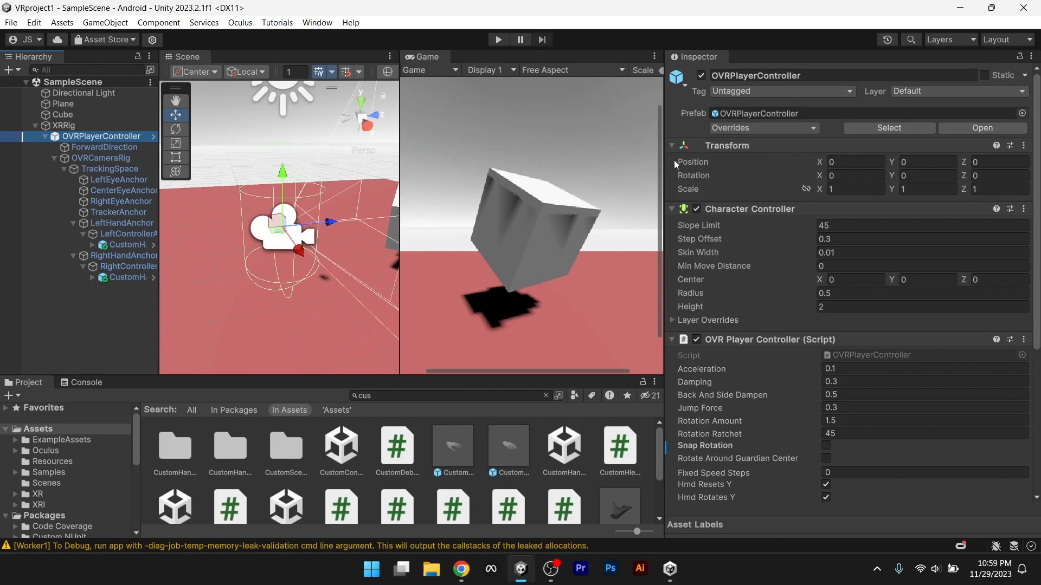
{"action": "left_click_drag", "start_coordinate": [429, 57], "coordinate": [258, 58]}
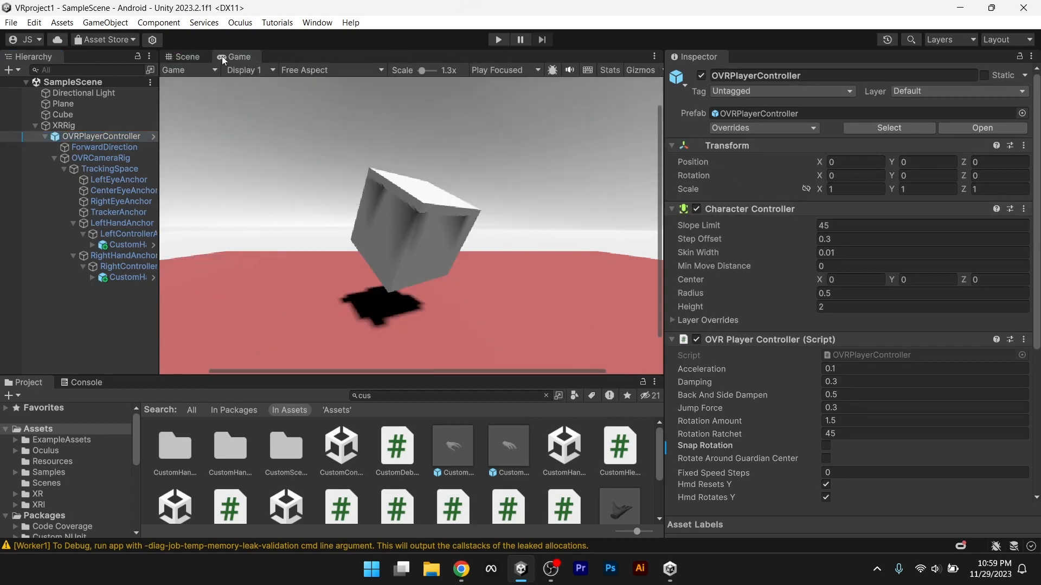
{"action": "left_click", "coordinate": [188, 57]}
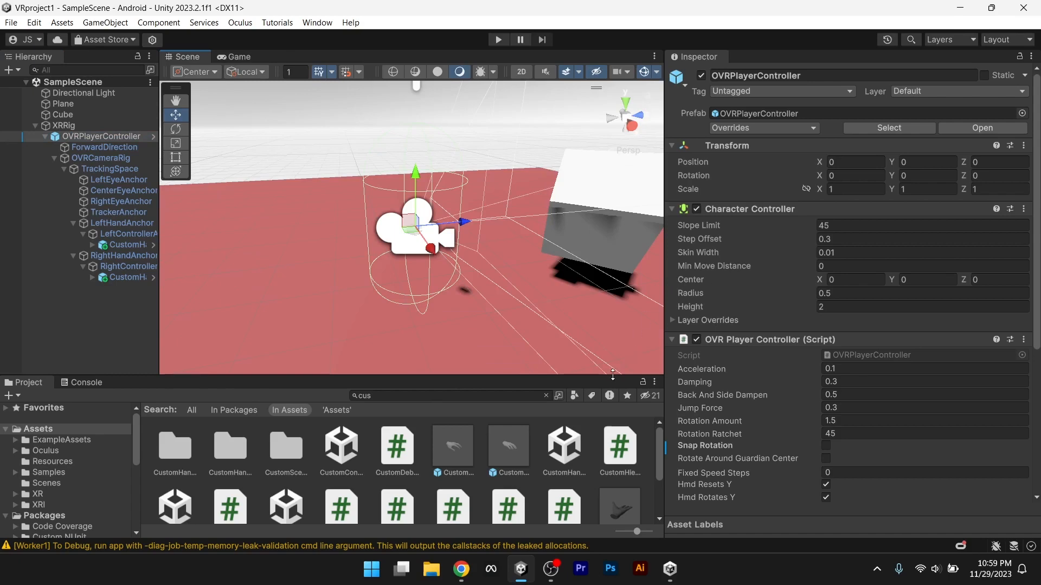
- Enlarge the Scene view by shrinking the Project panel and narrowing the Inspector, and deselect OVRPlayerController
{"action": "mouse_move", "coordinate": [612, 374]}
{"action": "left_mouse_down"}
{"action": "mouse_move", "coordinate": [612, 491]}
{"action": "mouse_move", "coordinate": [608, 389]}
{"action": "left_mouse_up"}
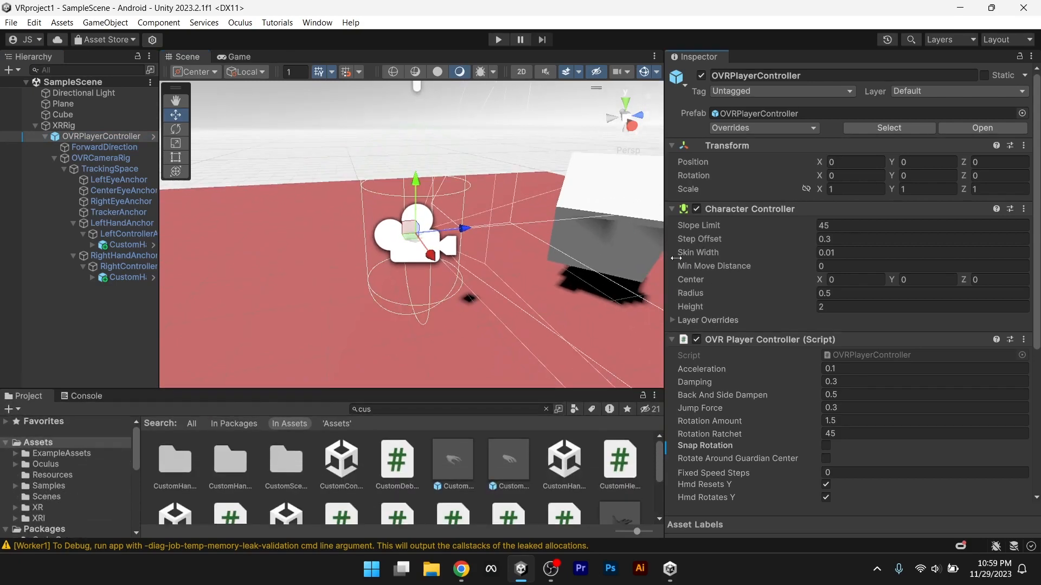
{"action": "left_click_drag", "start_coordinate": [676, 258], "coordinate": [858, 255]}
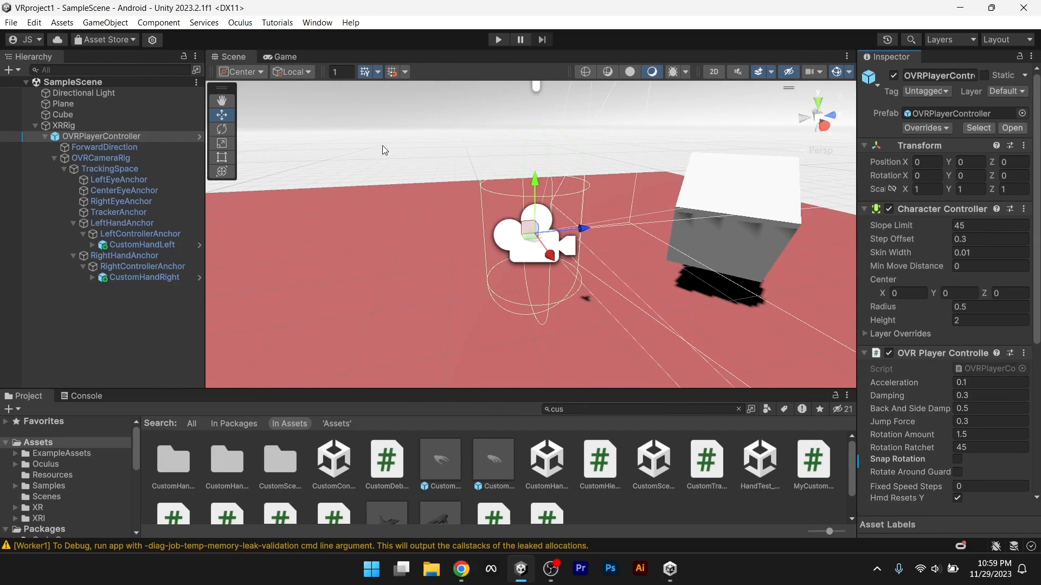
{"action": "left_click", "coordinate": [513, 108]}
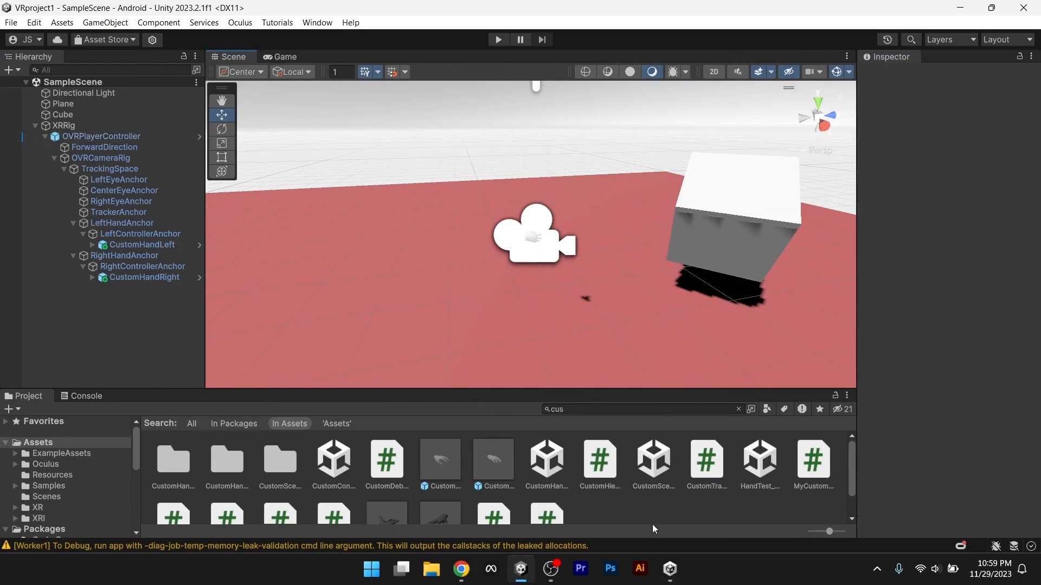
- Leave the "cus" asset search, enlarge the Project panel, and show the contents of the root Assets folder
{"action": "scroll", "coordinate": [609, 499], "scroll_direction": "down", "scroll_amount": 2}
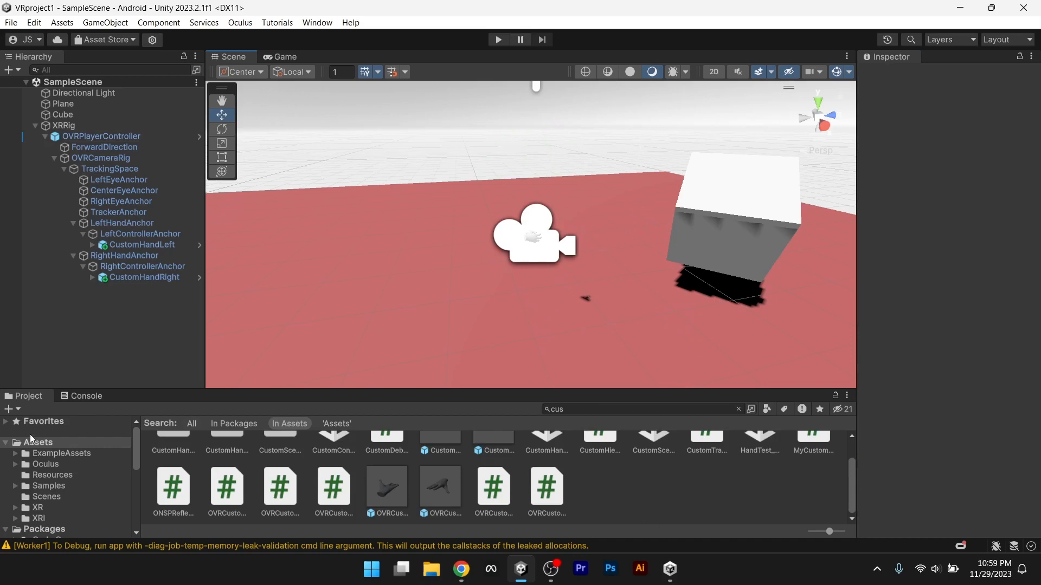
{"action": "left_click", "coordinate": [40, 443]}
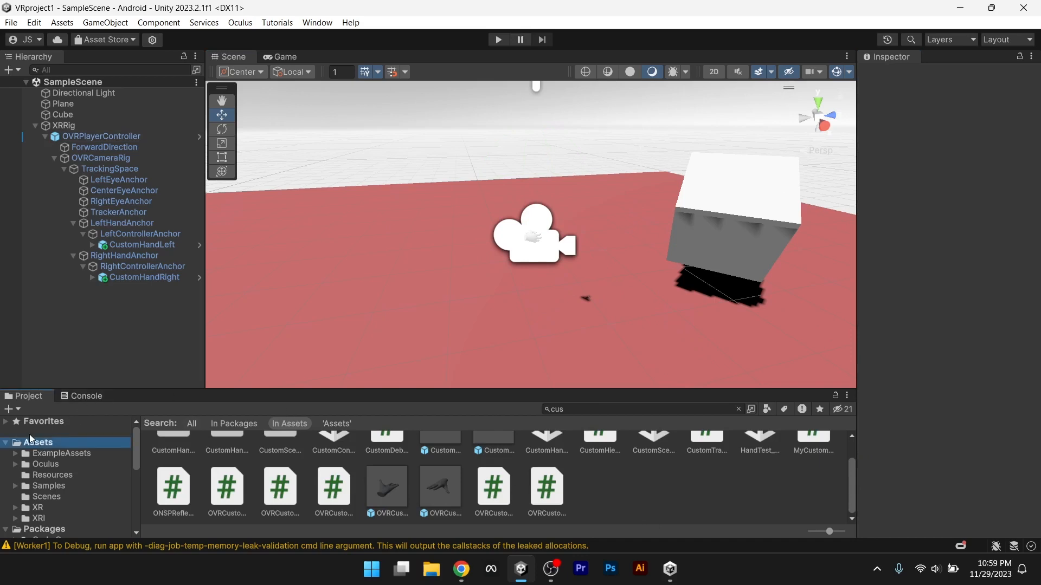
{"action": "scroll", "coordinate": [574, 476], "scroll_direction": "up", "scroll_amount": 2}
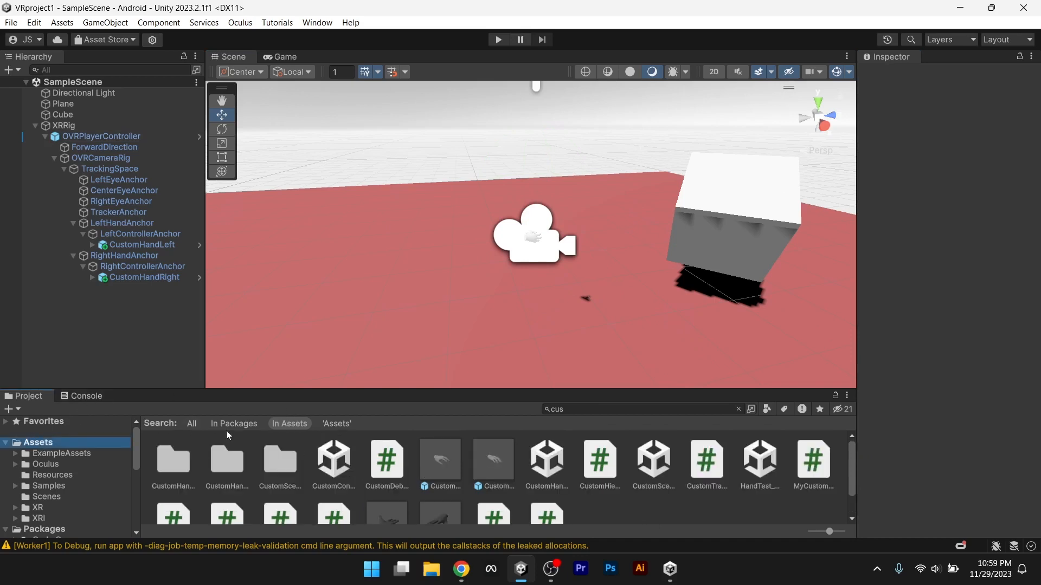
{"action": "left_click", "coordinate": [192, 424]}
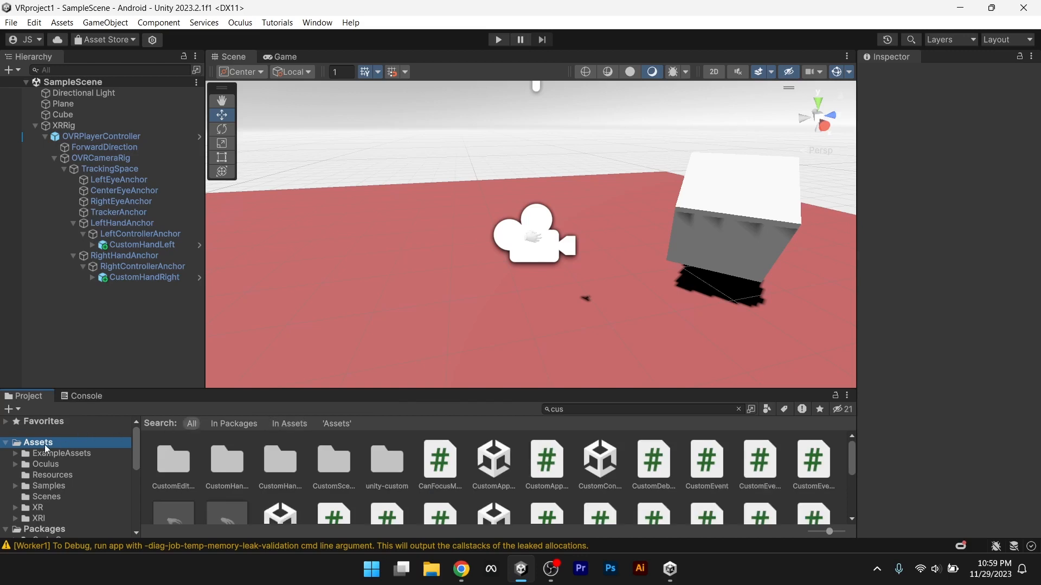
{"action": "left_click", "coordinate": [45, 453]}
{"action": "left_click", "coordinate": [43, 452]}
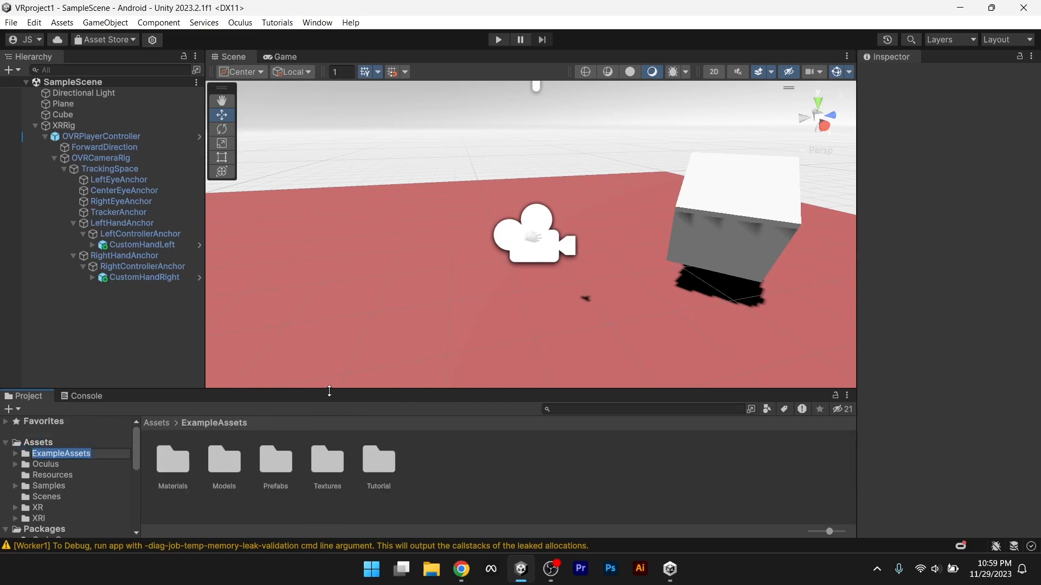
{"action": "left_click_drag", "start_coordinate": [330, 390], "coordinate": [330, 285]}
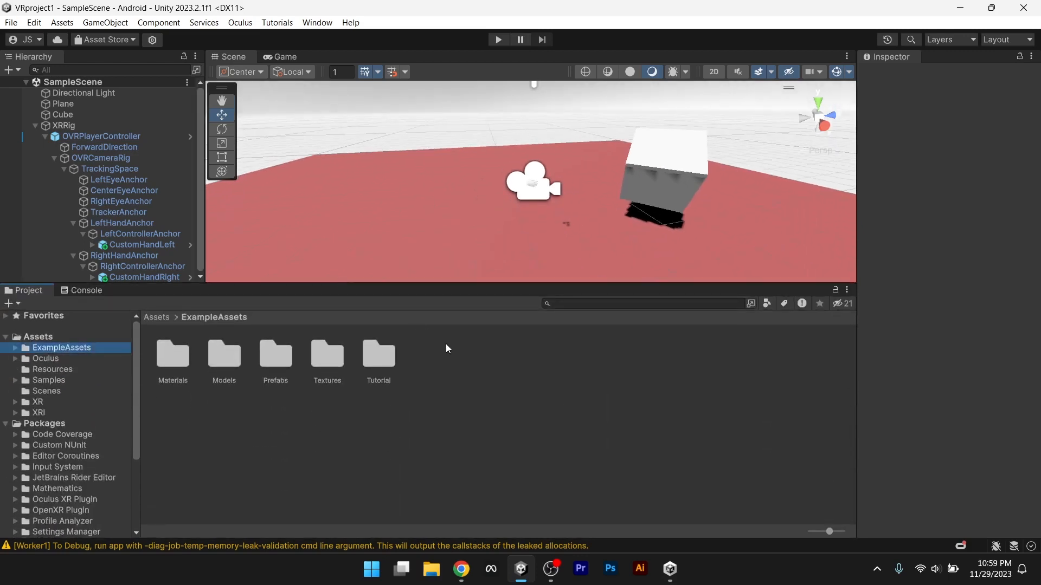
{"action": "left_click", "coordinate": [38, 337]}
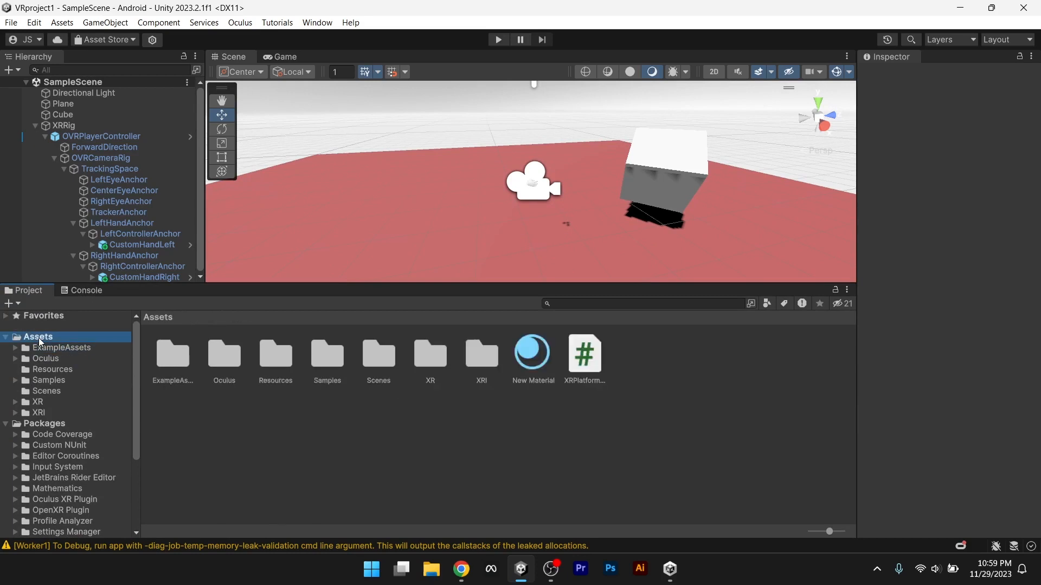
- Create a new material named sky in the Assets folder
{"action": "right_click", "coordinate": [640, 361]}
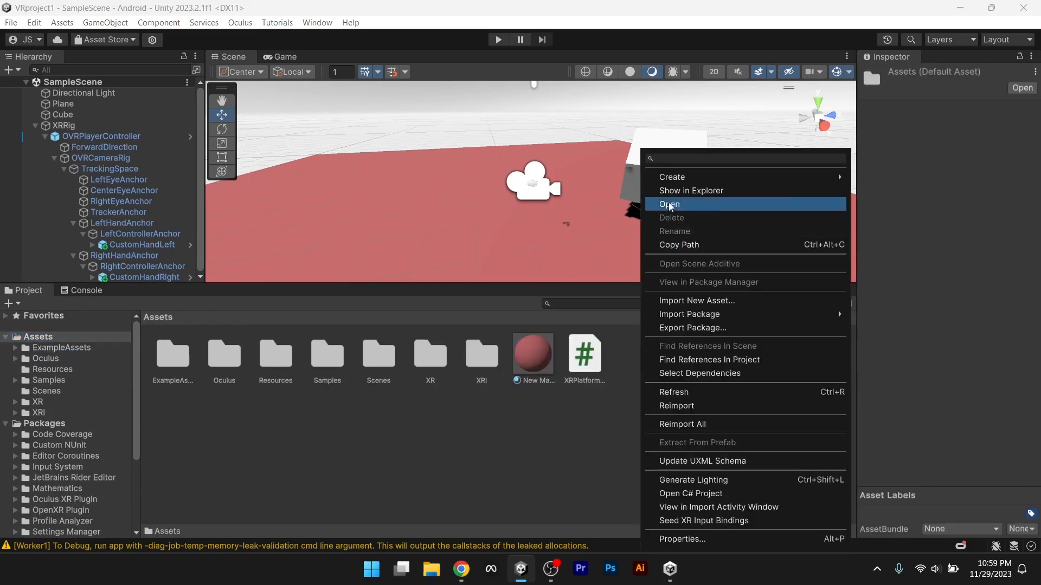
{"action": "mouse_move", "coordinate": [676, 177]}
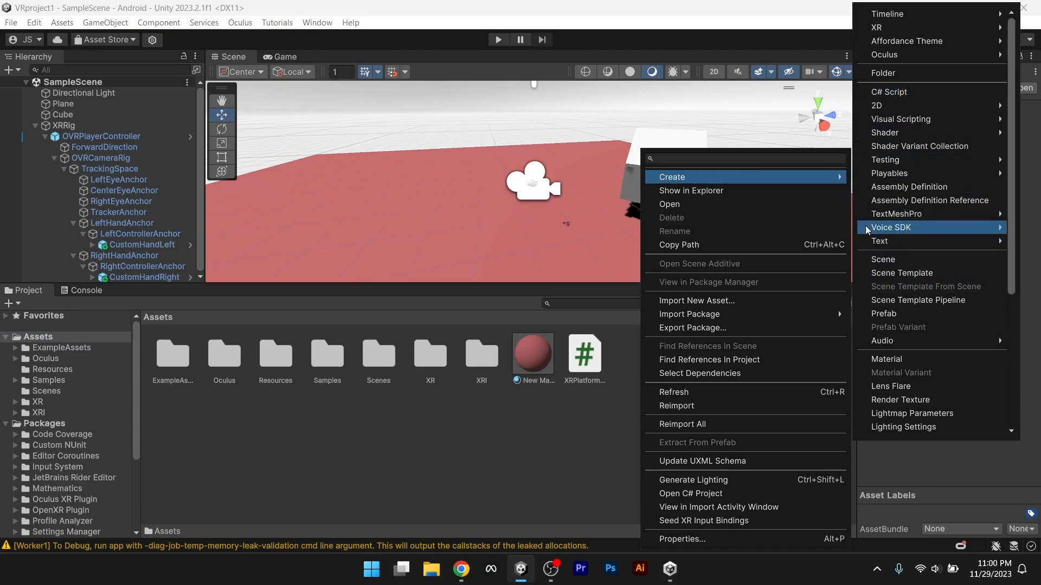
{"action": "left_click", "coordinate": [880, 358]}
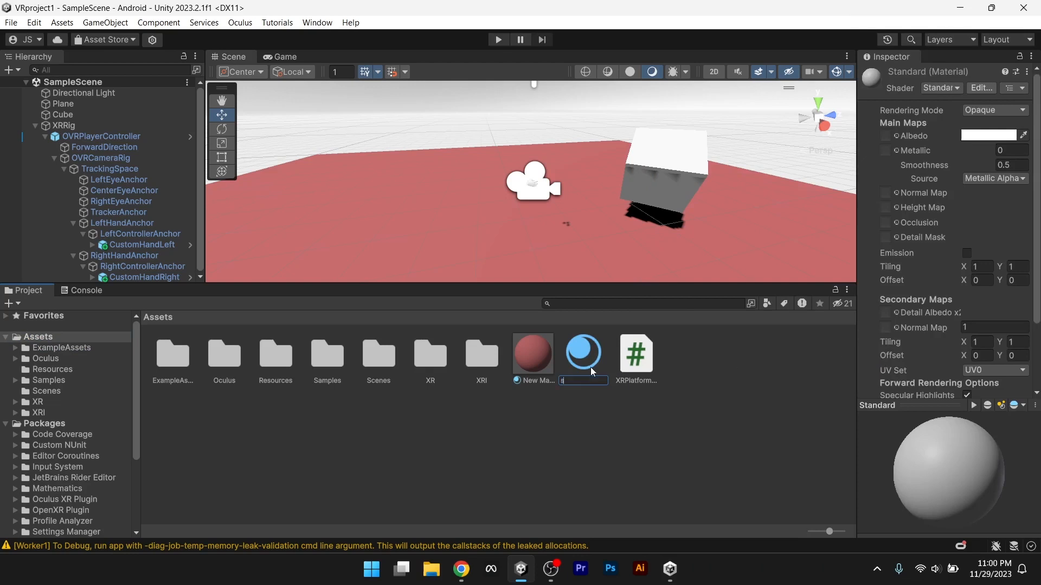
{"action": "key", "text": "Return"}
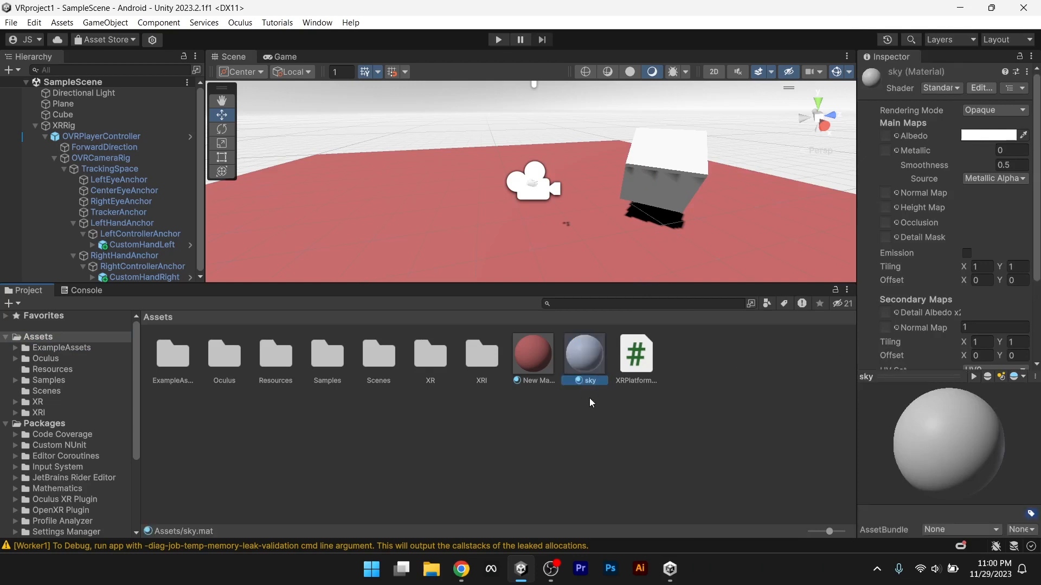
- Change the sky material's shader to Skybox/Panoramic
{"action": "left_click", "coordinate": [961, 86]}
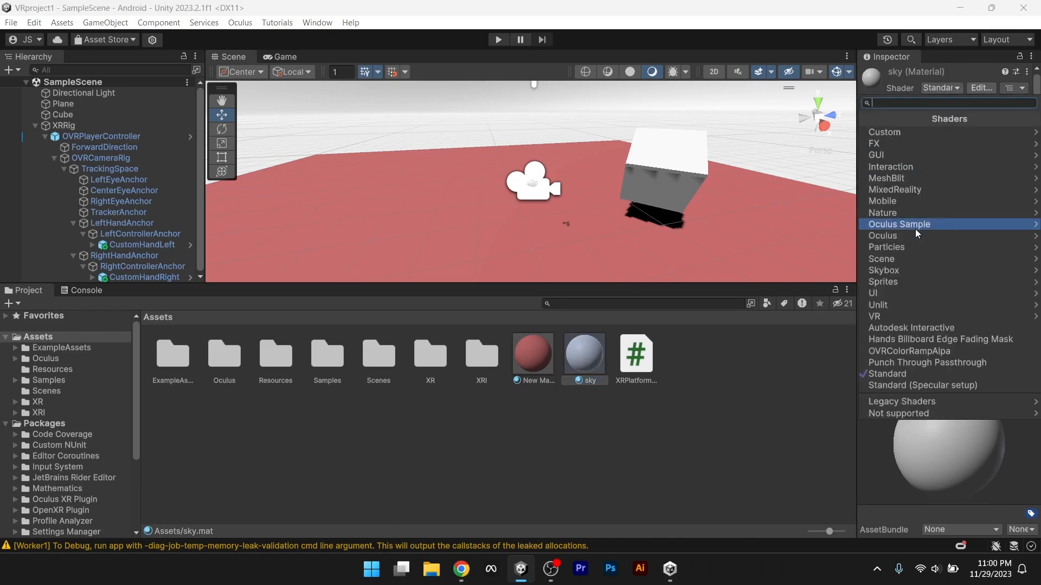
{"action": "left_click", "coordinate": [886, 270]}
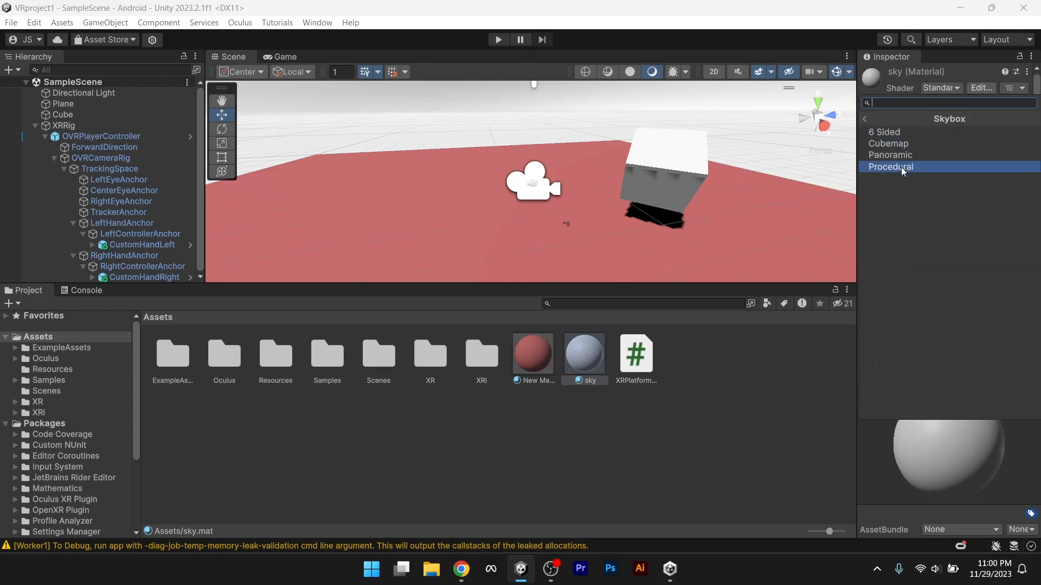
{"action": "left_click", "coordinate": [893, 153]}
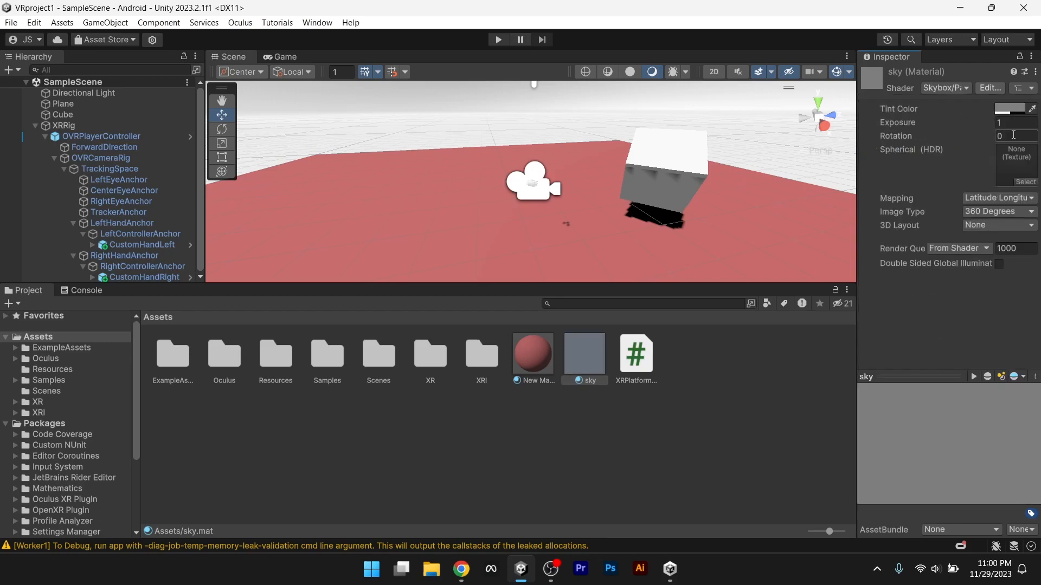
- Search the textures for "sky" and assign the first Skybox01 texture as the sky material's Spherical (HDR) map
{"action": "left_click", "coordinate": [1026, 183]}
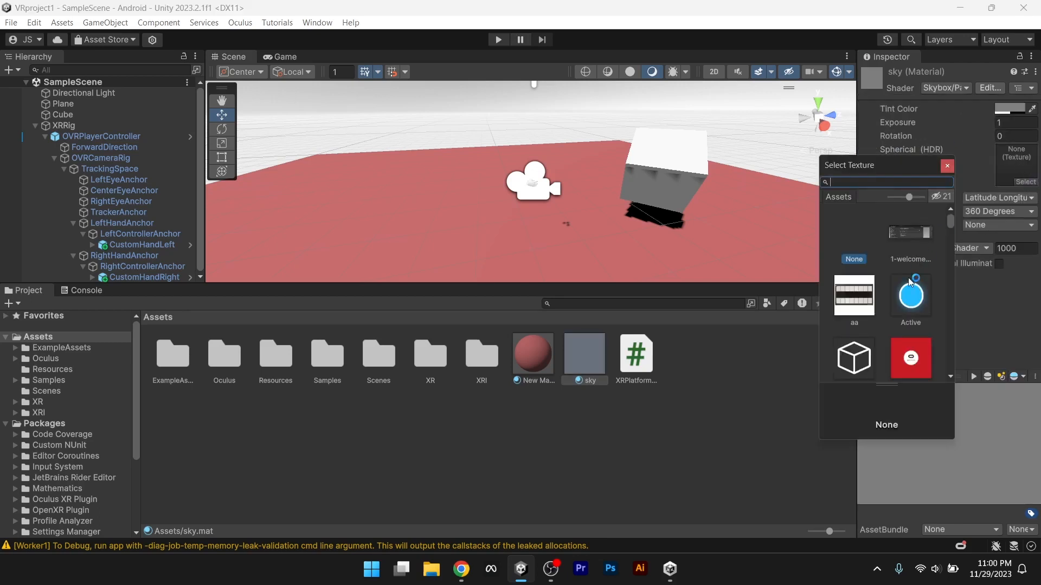
{"action": "type", "text": "sky"}
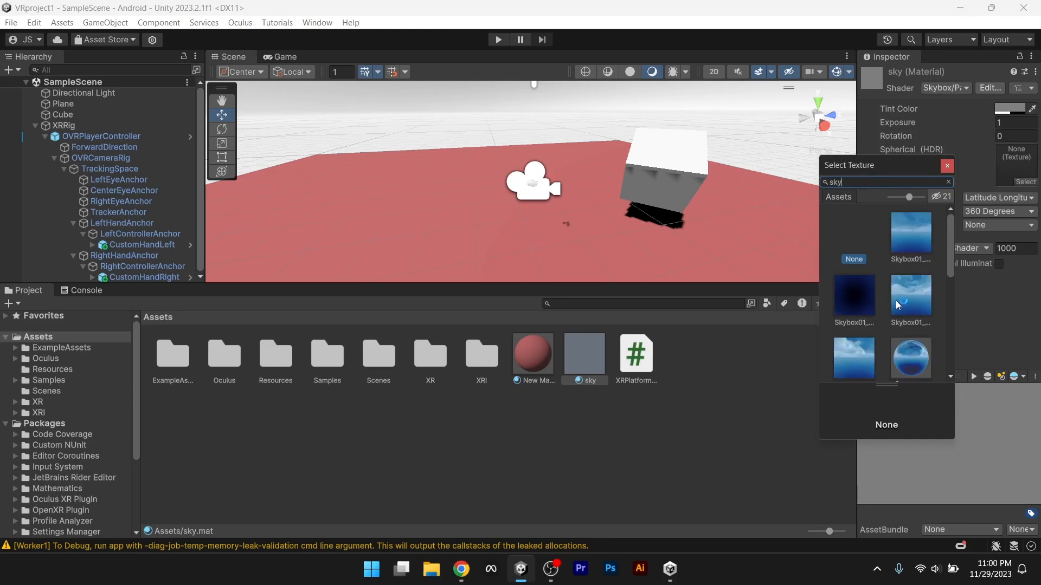
{"action": "scroll", "coordinate": [896, 300], "scroll_direction": "down", "scroll_amount": 5}
{"action": "scroll", "coordinate": [895, 305], "scroll_direction": "up", "scroll_amount": 3}
{"action": "left_click", "coordinate": [910, 242]}
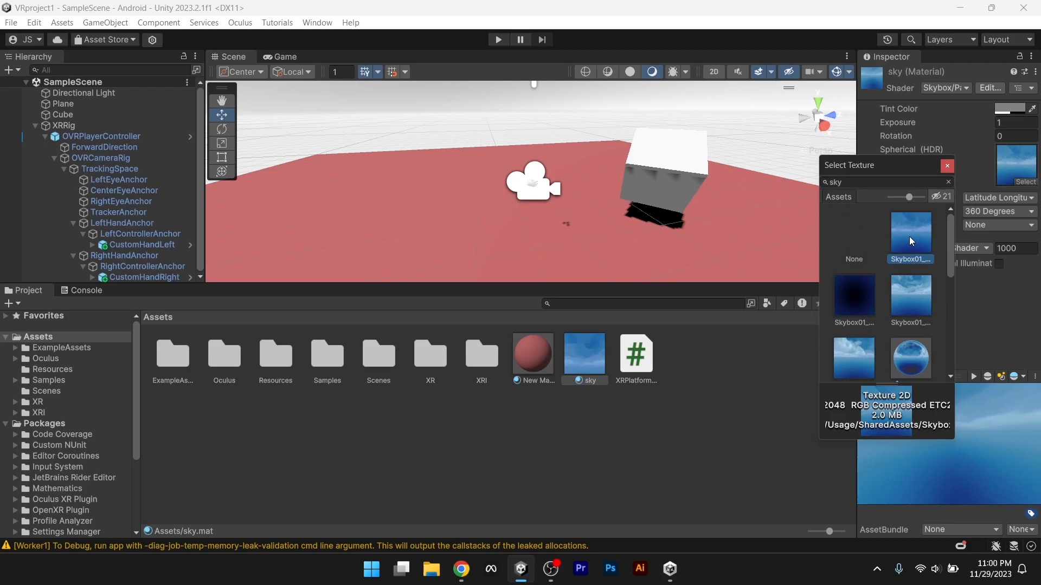
{"action": "double_click", "coordinate": [910, 239]}
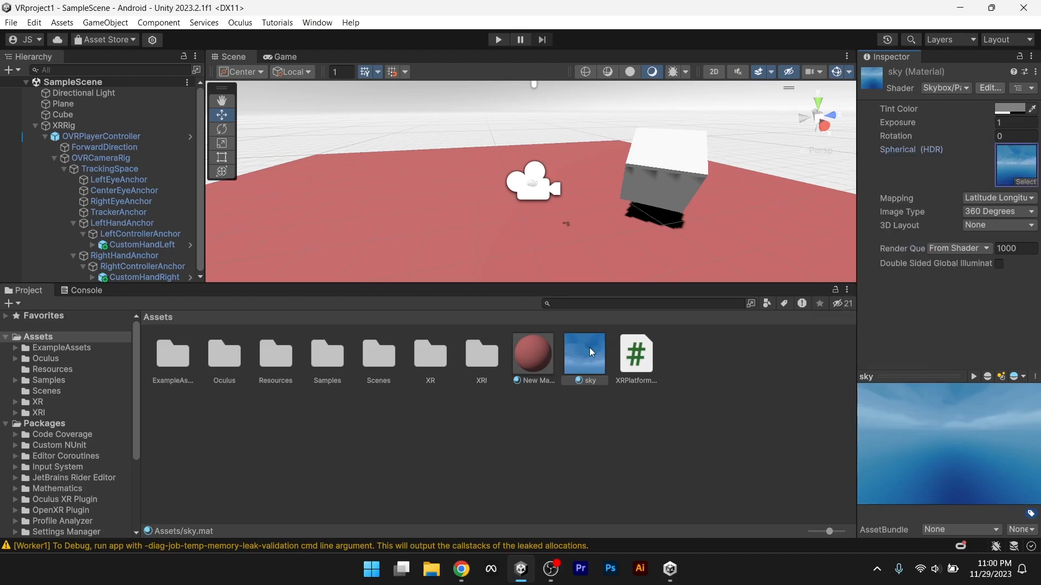
- Apply the sky material to the scene background as its skybox and check it in the Game view
{"action": "left_click_drag", "start_coordinate": [591, 352], "coordinate": [424, 118]}
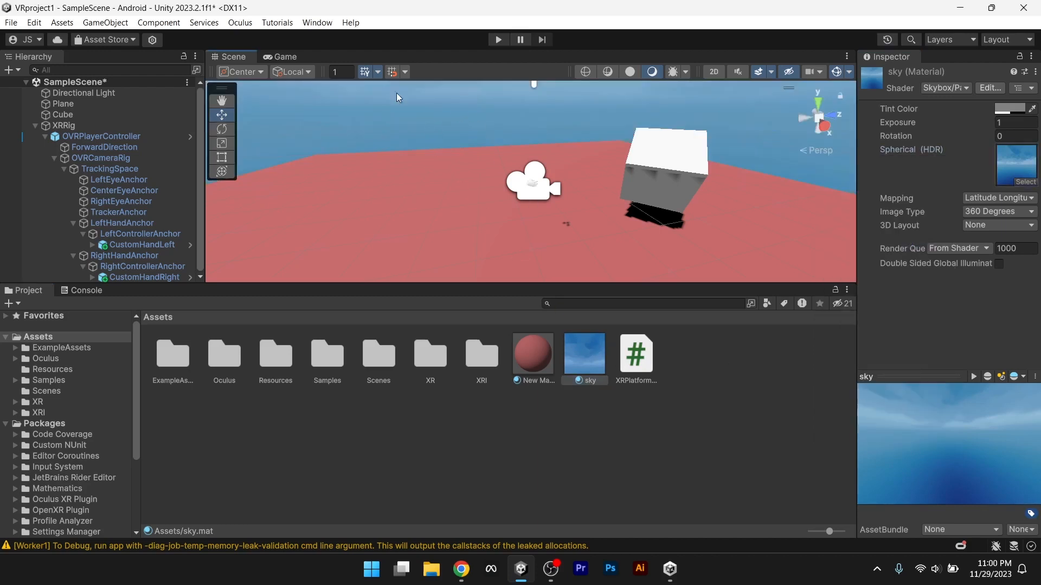
{"action": "left_click", "coordinate": [283, 58]}
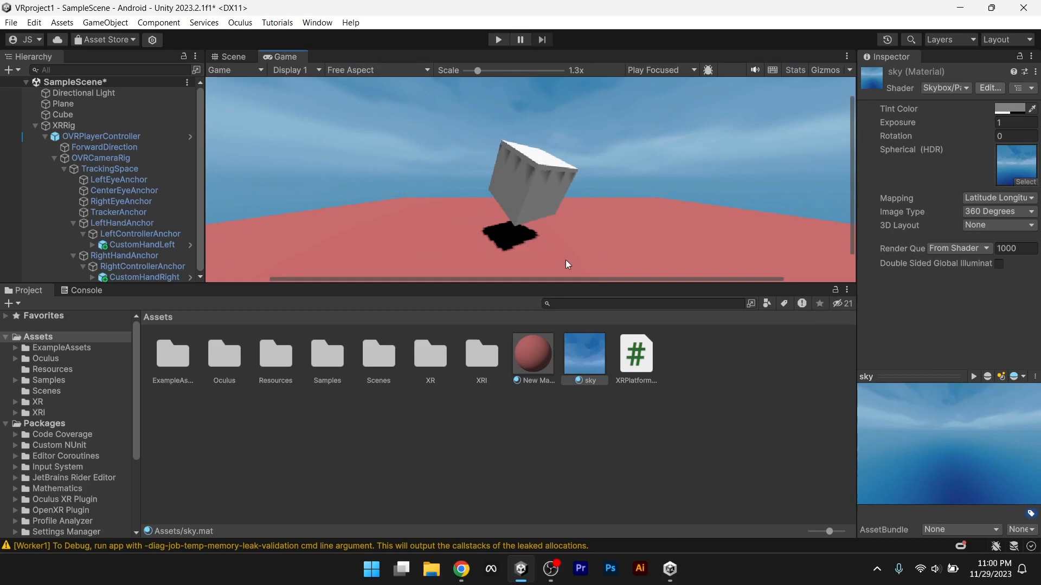
{"action": "left_click", "coordinate": [703, 465]}
{"action": "left_click", "coordinate": [576, 348]}
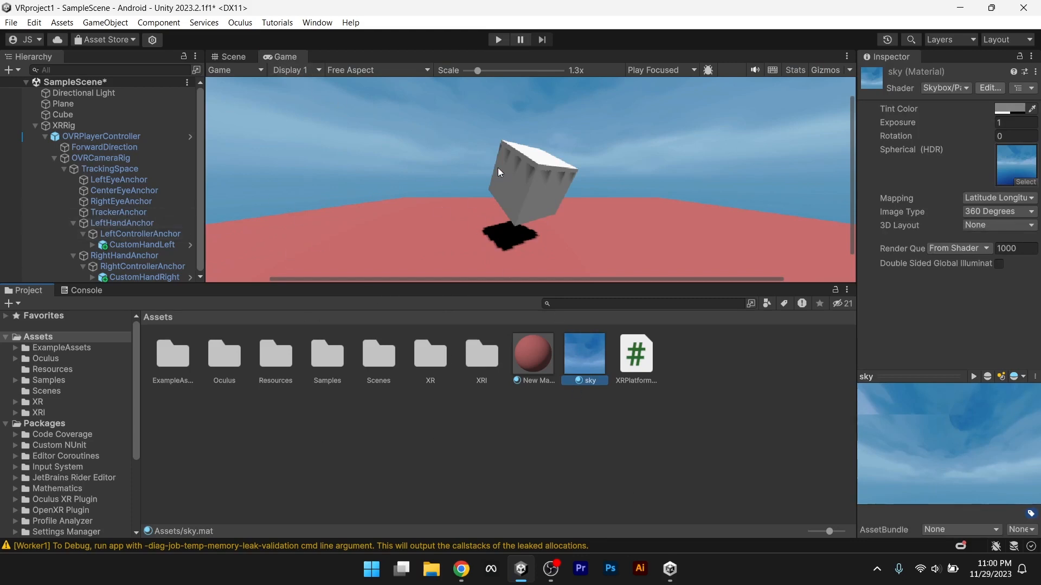
- Set the Game view scale to 1x, return to the Scene view, and save the scene
{"action": "left_click_drag", "start_coordinate": [473, 69], "coordinate": [450, 68]}
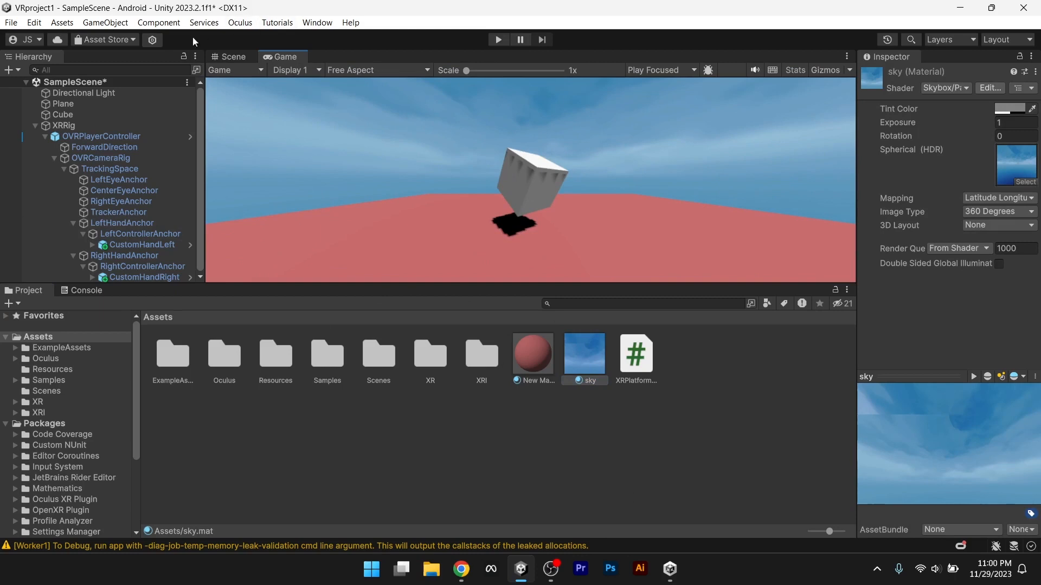
{"action": "left_click", "coordinate": [227, 57]}
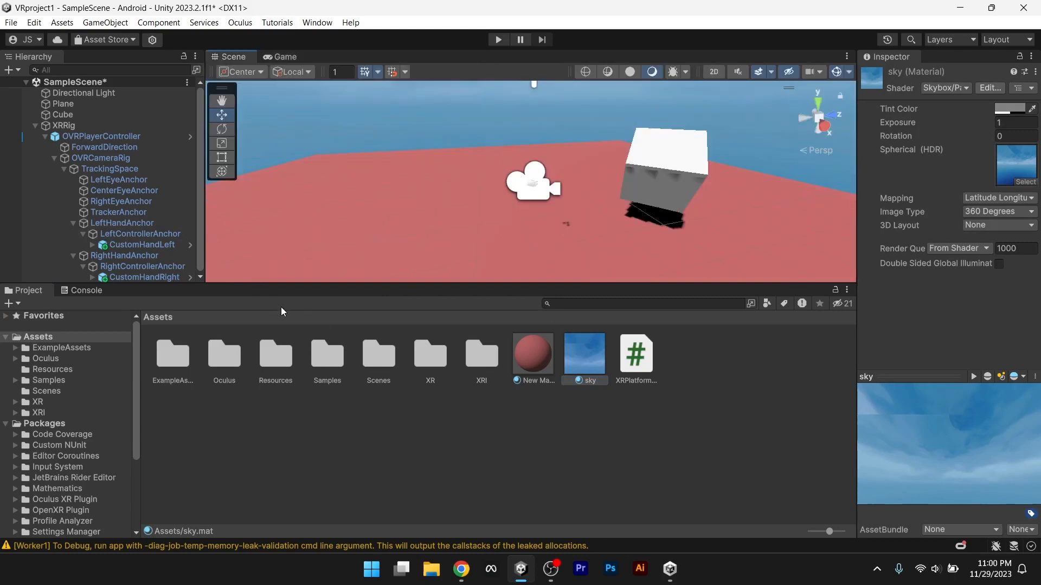
{"action": "key", "text": "ctrl+s"}
- Open the project's Player Settings from the Build Settings and look through the Android options
{"action": "left_click", "coordinate": [17, 24]}
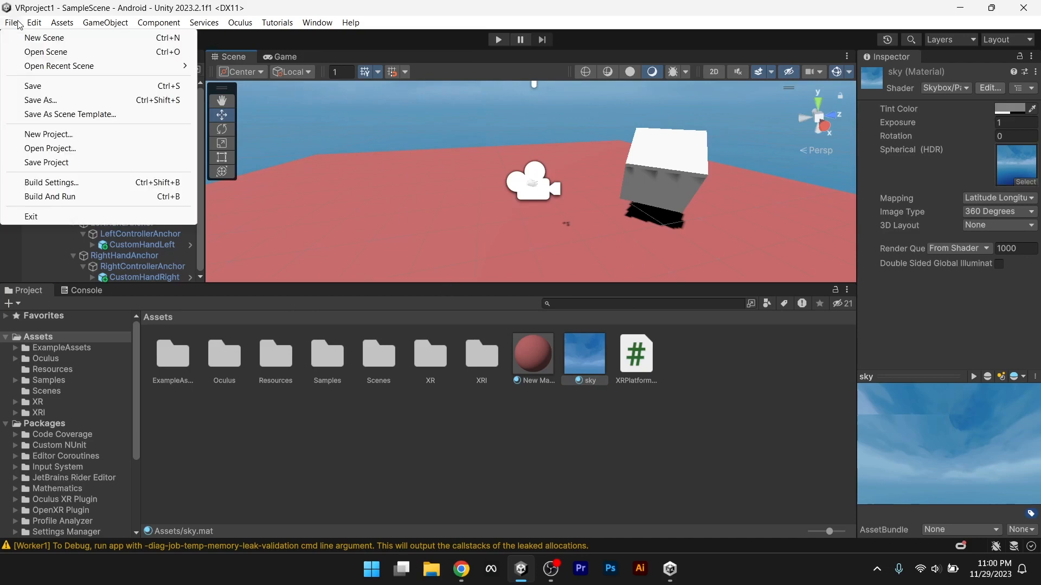
{"action": "left_click", "coordinate": [63, 187]}
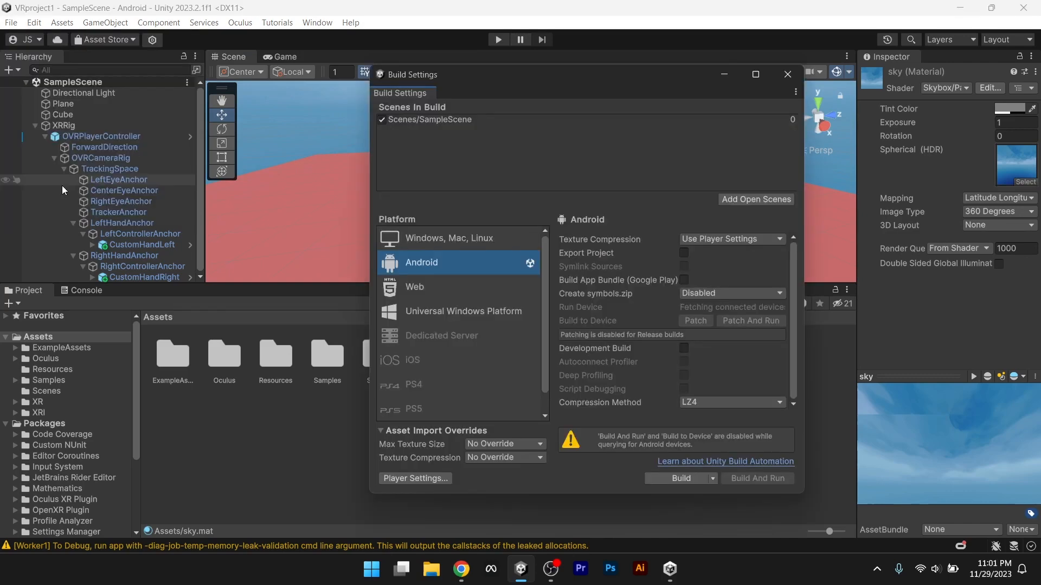
{"action": "left_click", "coordinate": [417, 480]}
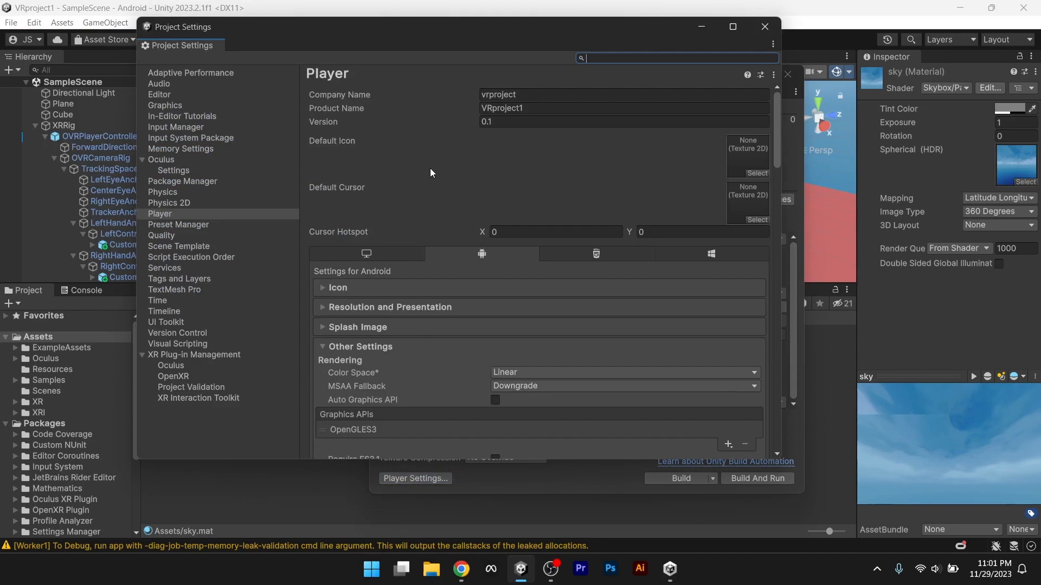
{"action": "scroll", "coordinate": [463, 368], "scroll_direction": "down", "scroll_amount": 6}
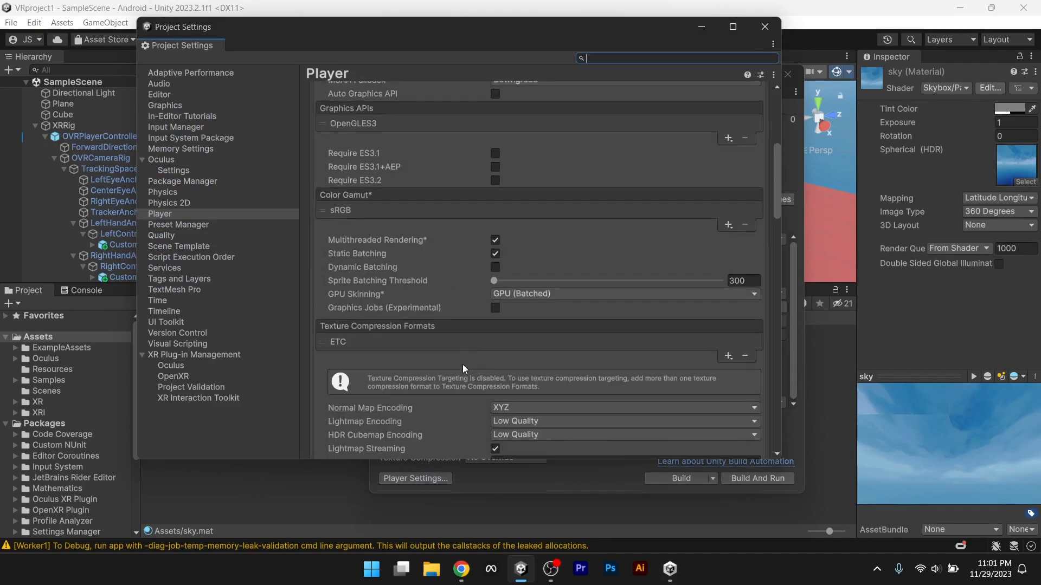
{"action": "scroll", "coordinate": [463, 368], "scroll_direction": "down", "scroll_amount": 15}
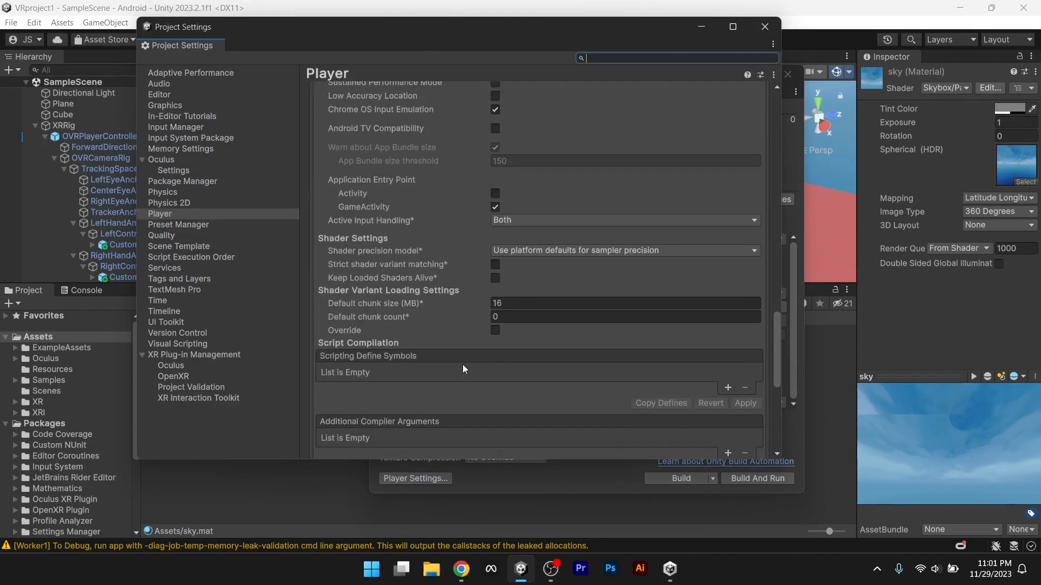
{"action": "scroll", "coordinate": [463, 364], "scroll_direction": "up", "scroll_amount": 10}
- Examine the Android XR Plug-in Management settings, including the Oculus, OpenXR and Project Validation pages
{"action": "left_click", "coordinate": [176, 355]}
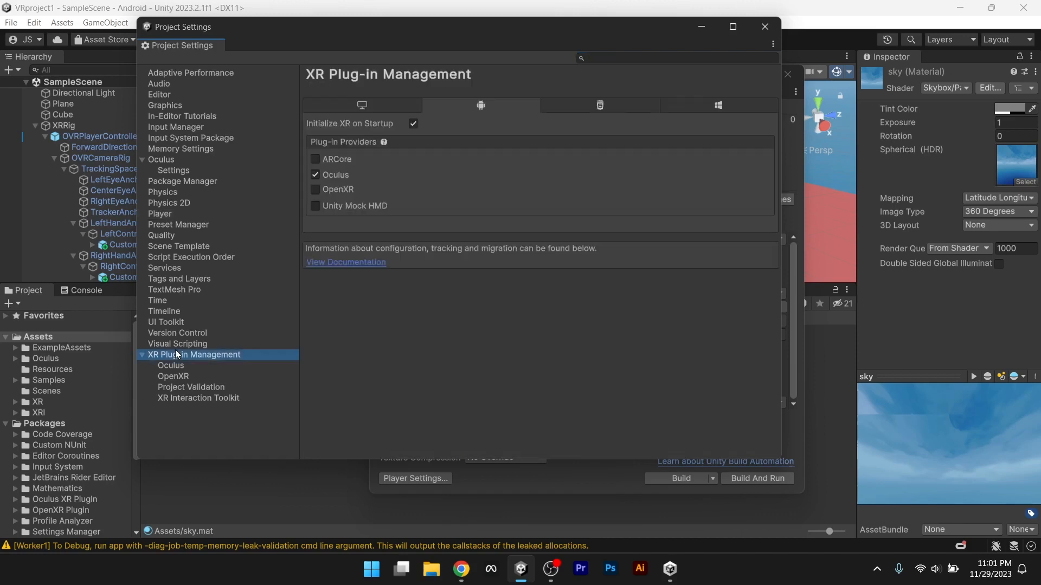
{"action": "left_click", "coordinate": [171, 366]}
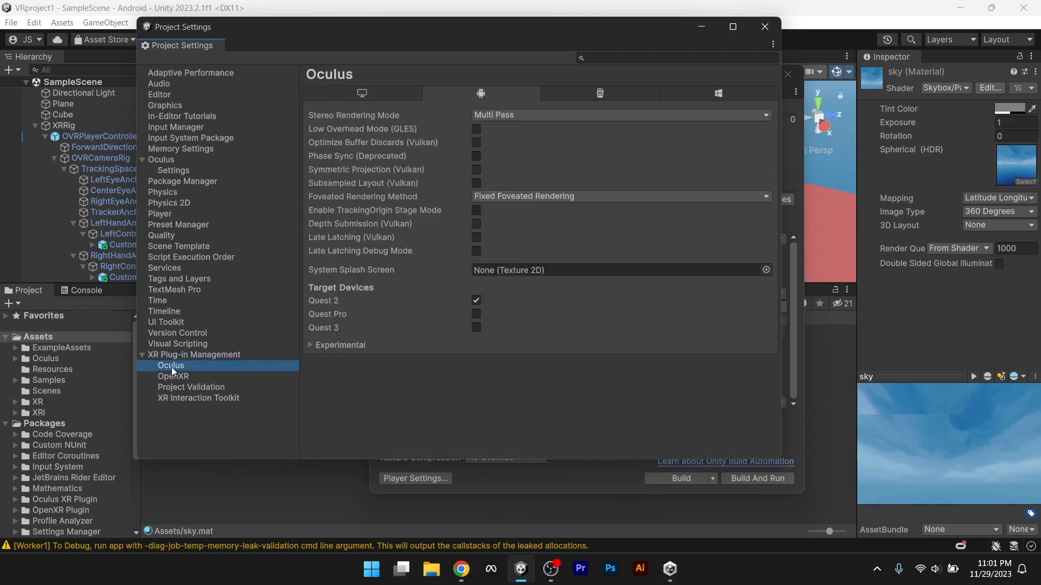
{"action": "left_click", "coordinate": [173, 378]}
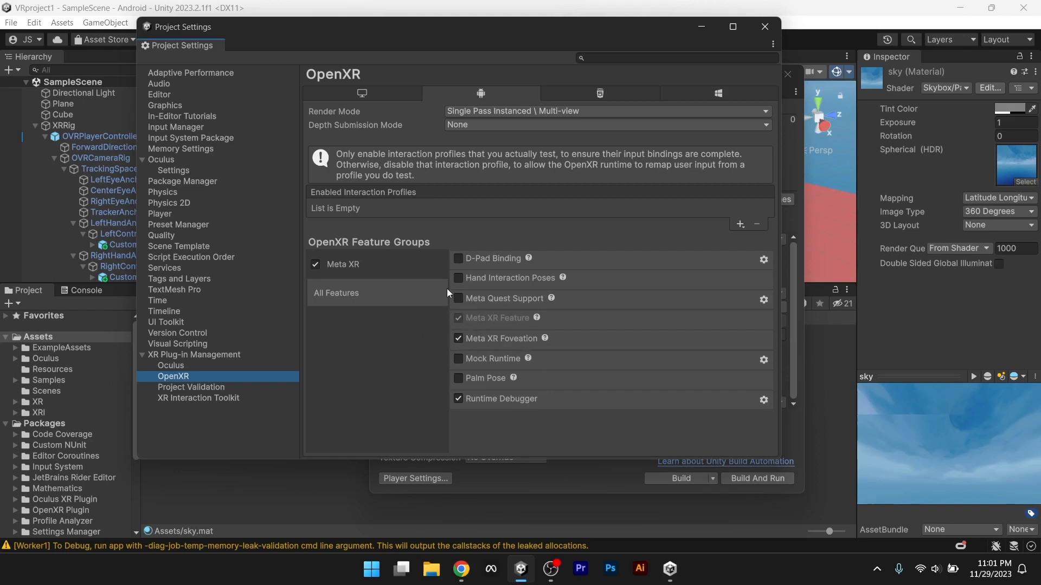
{"action": "left_click", "coordinate": [189, 387]}
{"action": "scroll", "coordinate": [386, 329], "scroll_direction": "down", "scroll_amount": 3}
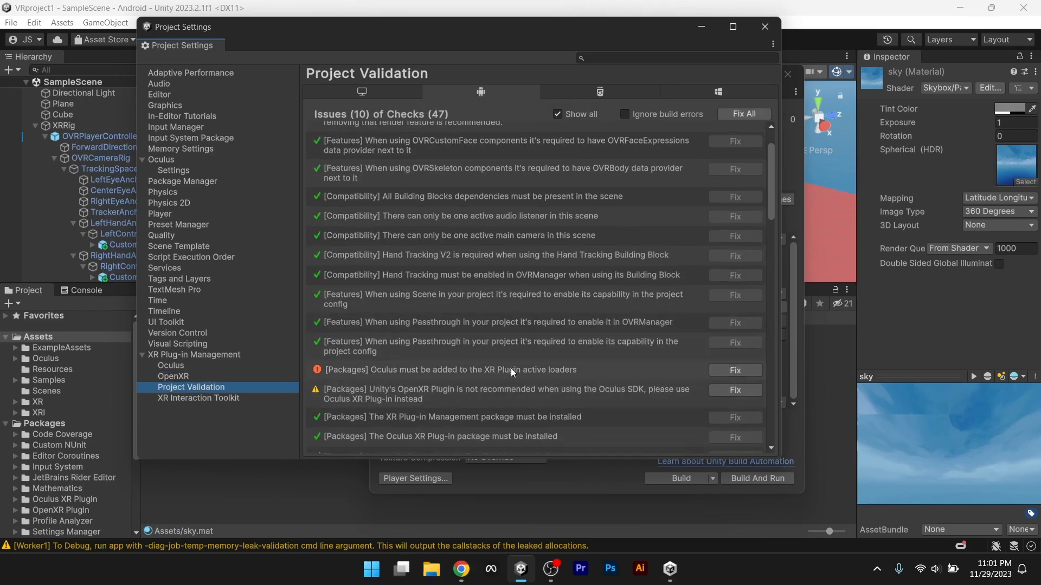
- Fix the Android validation issue about adding Oculus to the active loaders, and disable Meta XR Foveation and the Meta XR feature group in OpenXR
{"action": "left_click", "coordinate": [742, 370]}
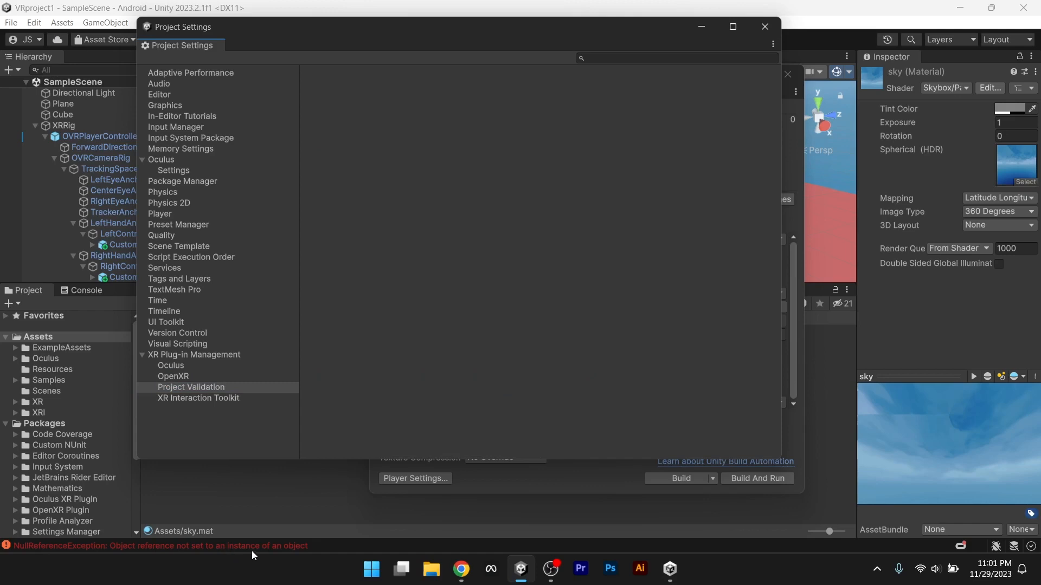
{"action": "left_click", "coordinate": [181, 378]}
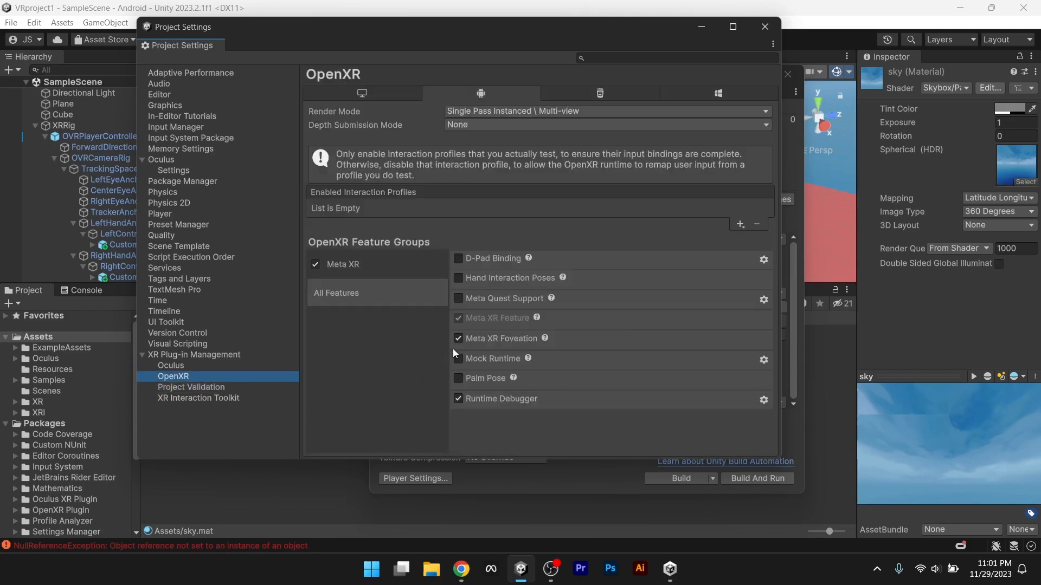
{"action": "left_click", "coordinate": [463, 339]}
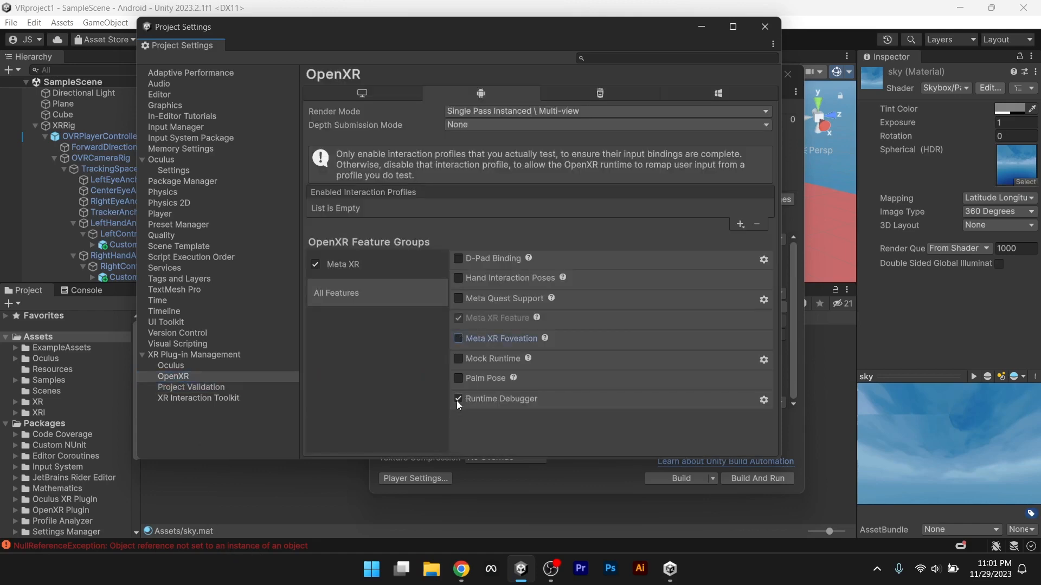
{"action": "left_click", "coordinate": [316, 267]}
- Recheck the Android Project Validation list and disable OpenXR as a plug-in provider for Windows, Mac and Linux, returning to the Android providers
{"action": "left_click", "coordinate": [186, 386]}
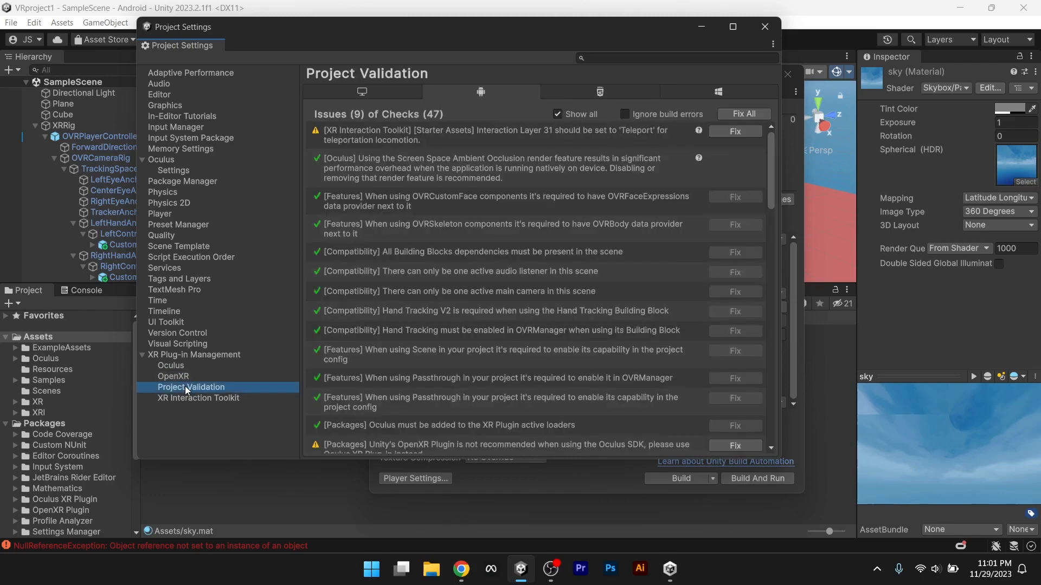
{"action": "scroll", "coordinate": [533, 326], "scroll_direction": "down", "scroll_amount": 3}
{"action": "scroll", "coordinate": [533, 325], "scroll_direction": "down", "scroll_amount": 3}
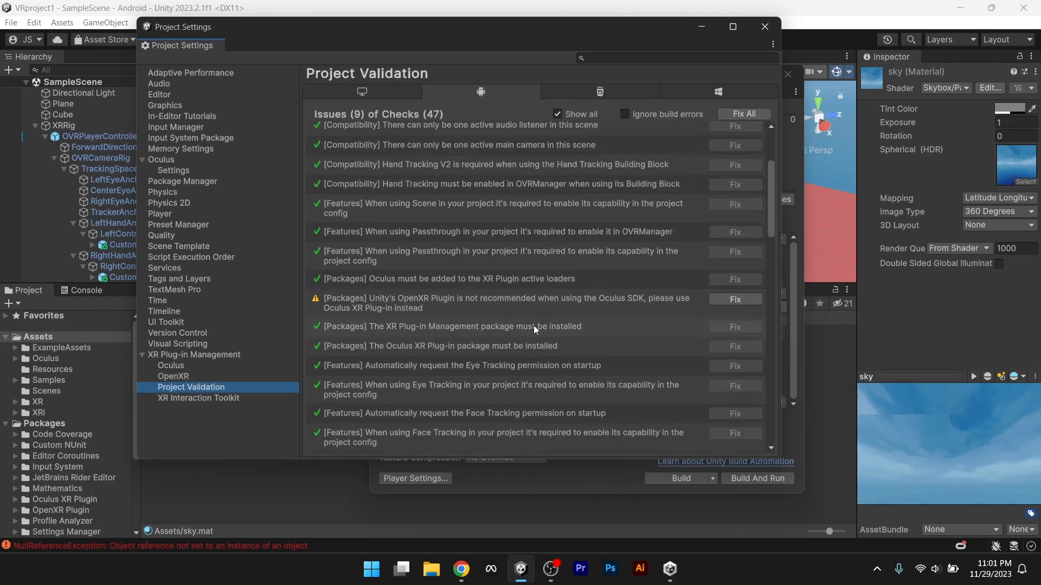
{"action": "scroll", "coordinate": [534, 325], "scroll_direction": "up", "scroll_amount": 6}
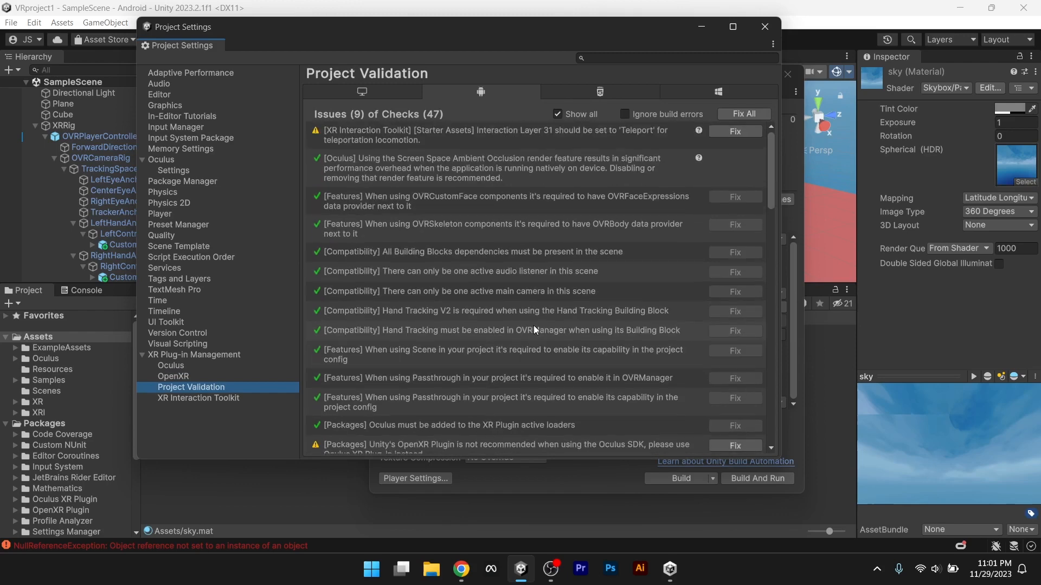
{"action": "left_click", "coordinate": [184, 398]}
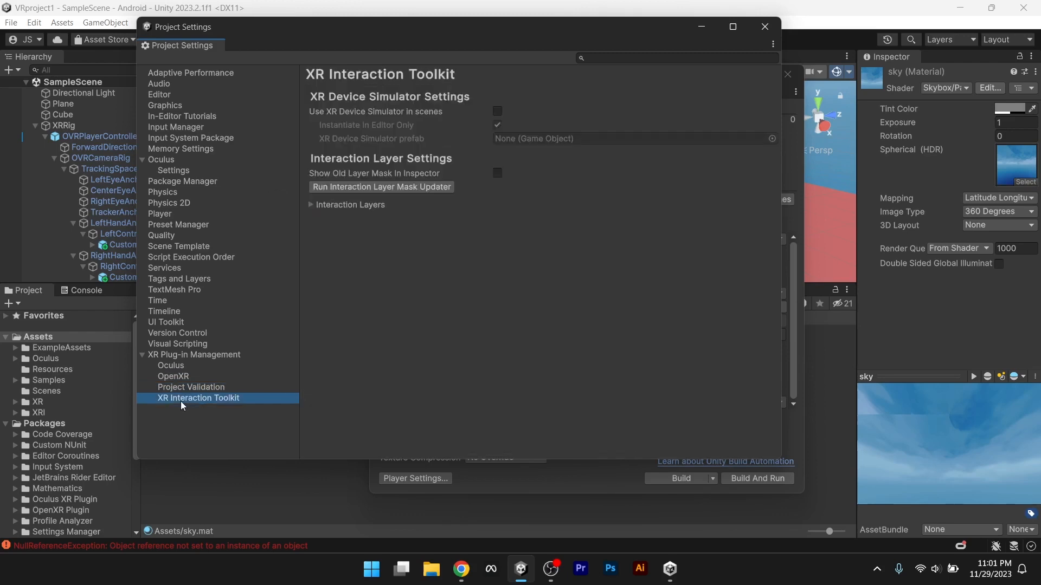
{"action": "left_click", "coordinate": [184, 356]}
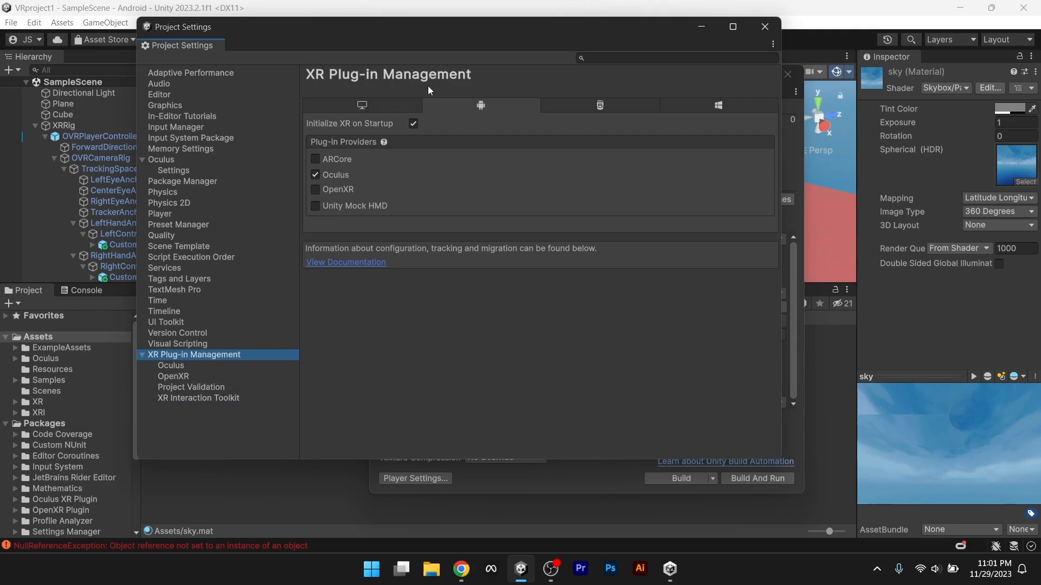
{"action": "left_click", "coordinate": [363, 105]}
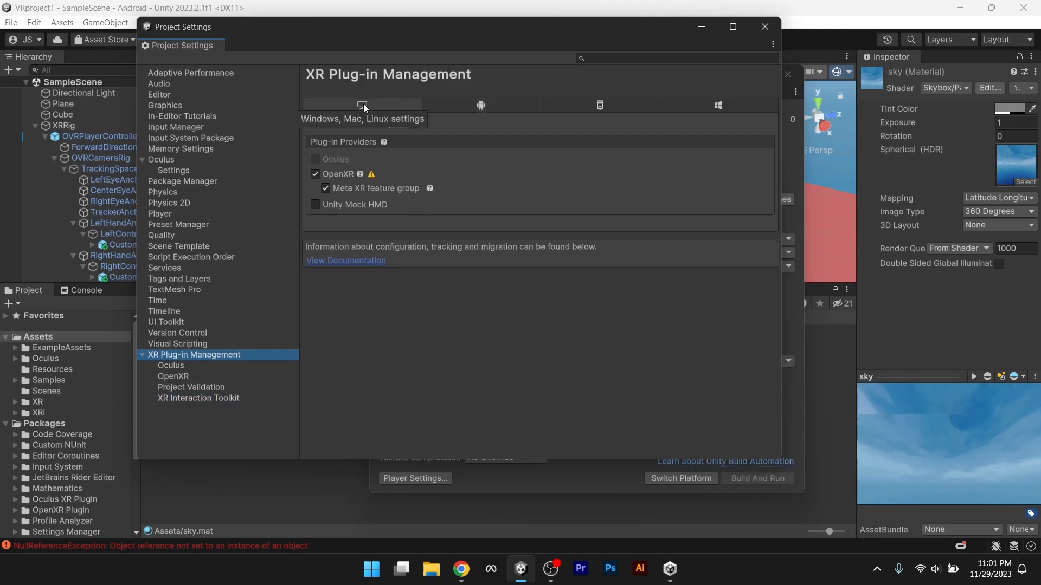
{"action": "left_click", "coordinate": [315, 174]}
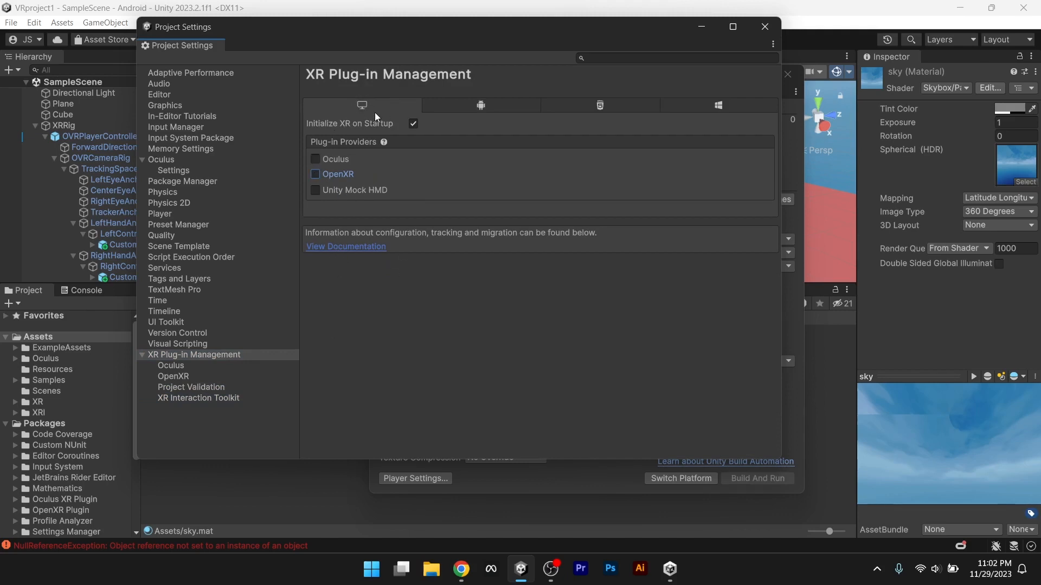
{"action": "left_click", "coordinate": [469, 111]}
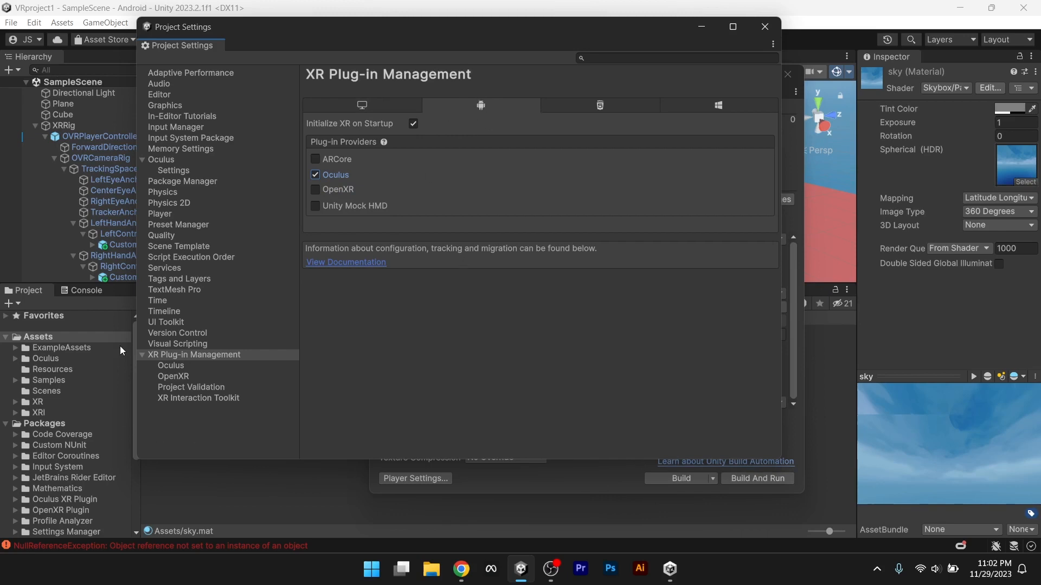
- Move the Project Settings window aside, clear all errors from the Console, and move the window back
{"action": "scroll", "coordinate": [100, 519], "scroll_direction": "down", "scroll_amount": 3}
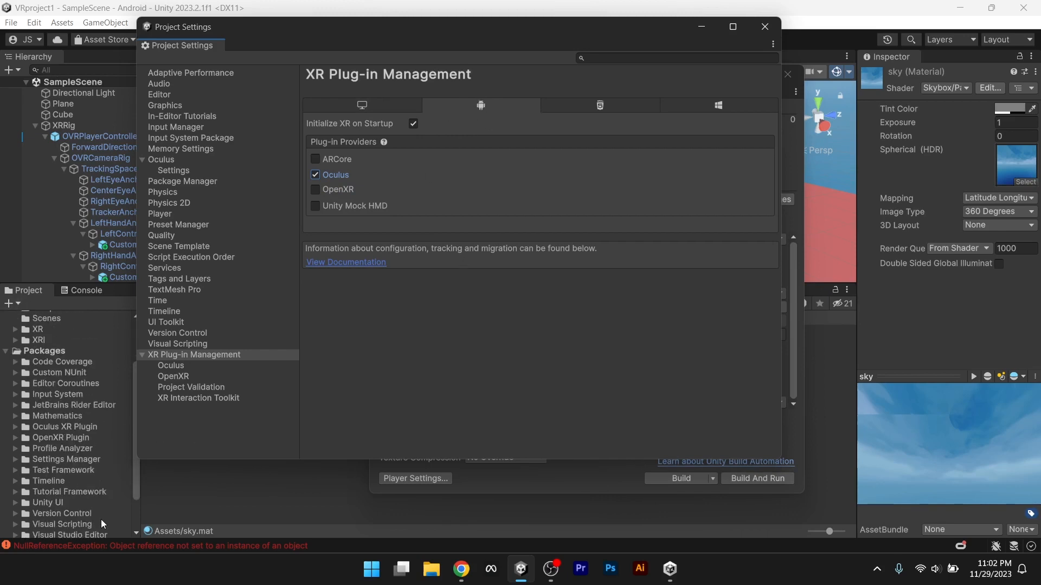
{"action": "left_click", "coordinate": [207, 483]}
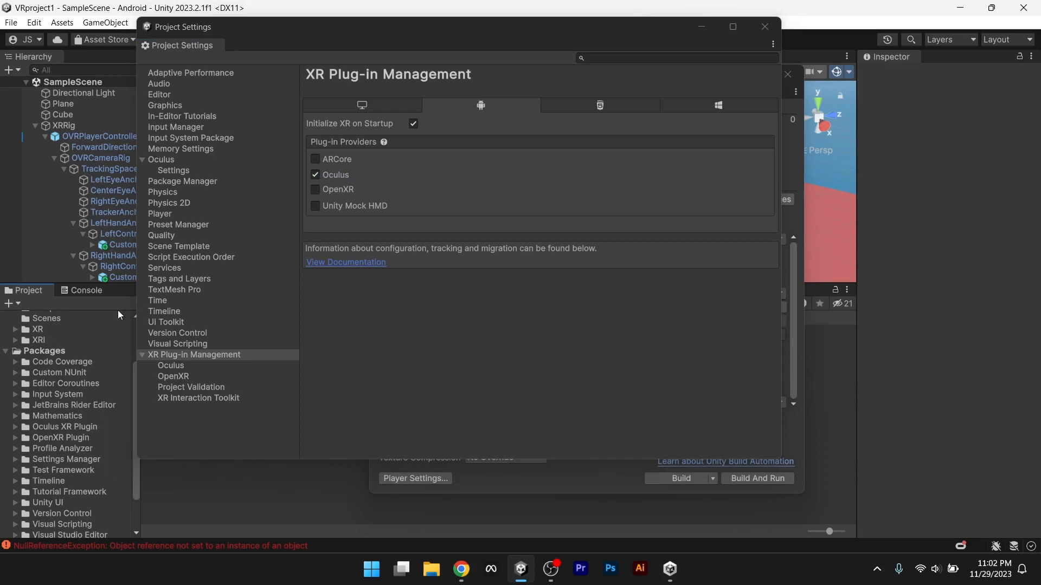
{"action": "left_click_drag", "start_coordinate": [263, 31], "coordinate": [506, 48]}
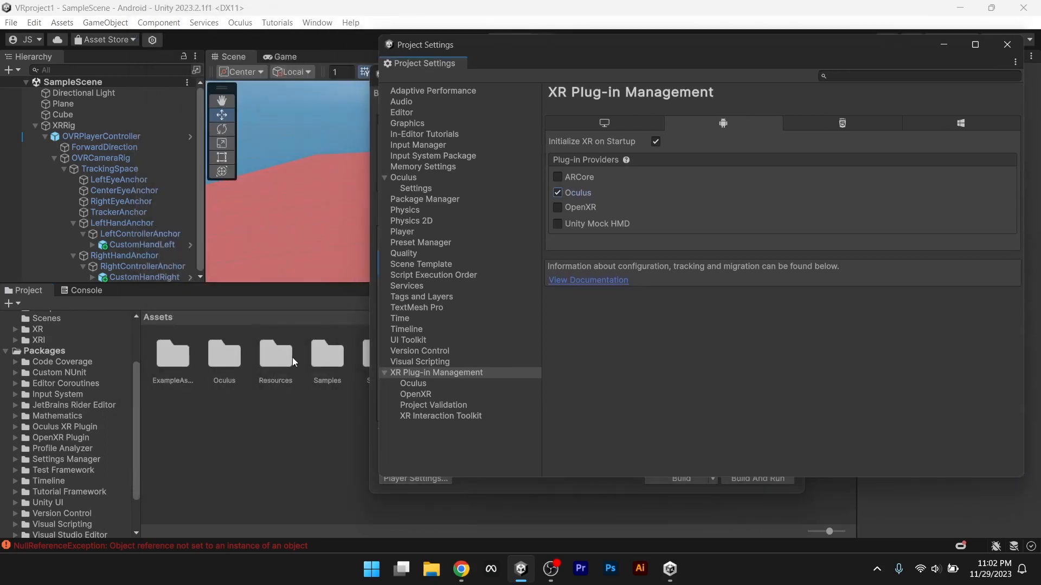
{"action": "left_click", "coordinate": [83, 291]}
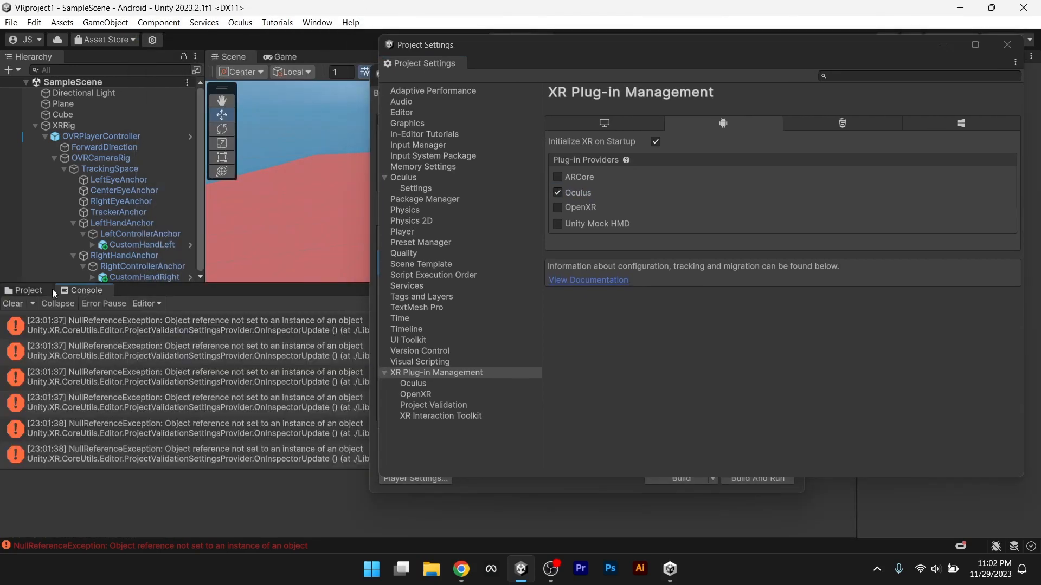
{"action": "left_click", "coordinate": [7, 305]}
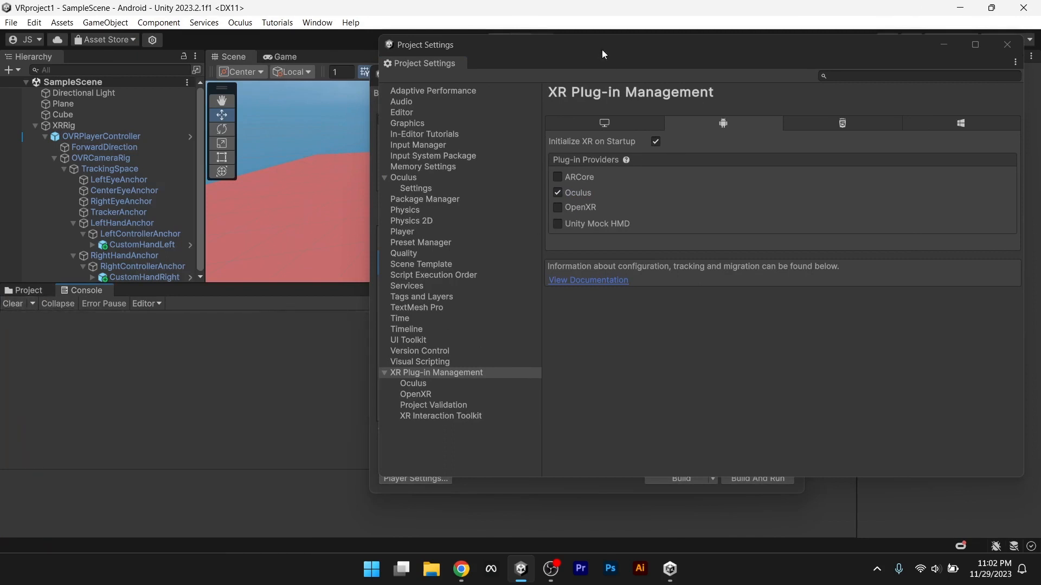
{"action": "left_click_drag", "start_coordinate": [593, 34], "coordinate": [278, 29]}
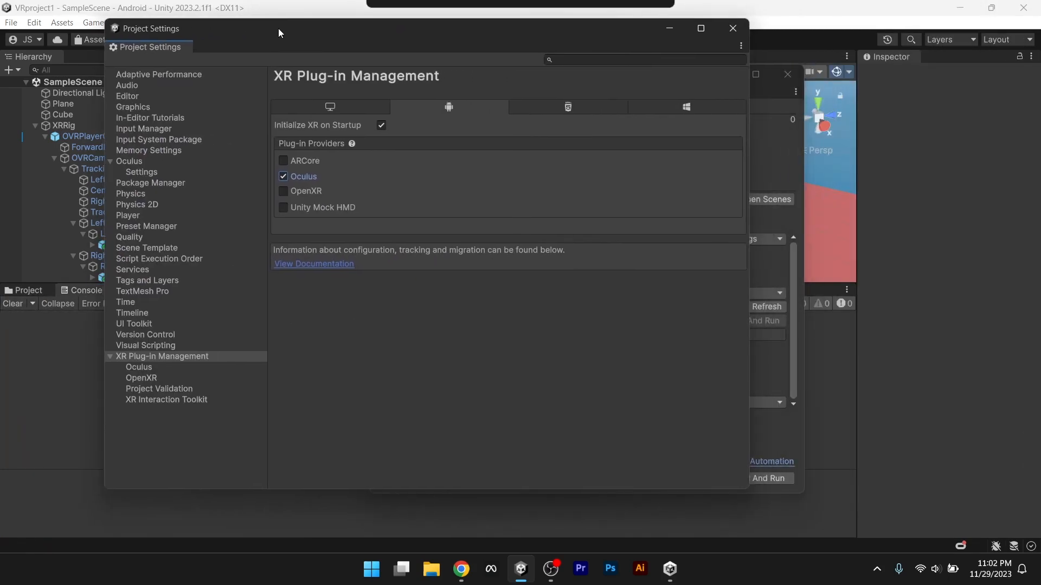
- Try the Android validation fixes for the discouraged OpenXR Plugin and for the XR Plug-in Management package that must be installed
{"action": "left_click", "coordinate": [149, 357]}
{"action": "left_click", "coordinate": [146, 368]}
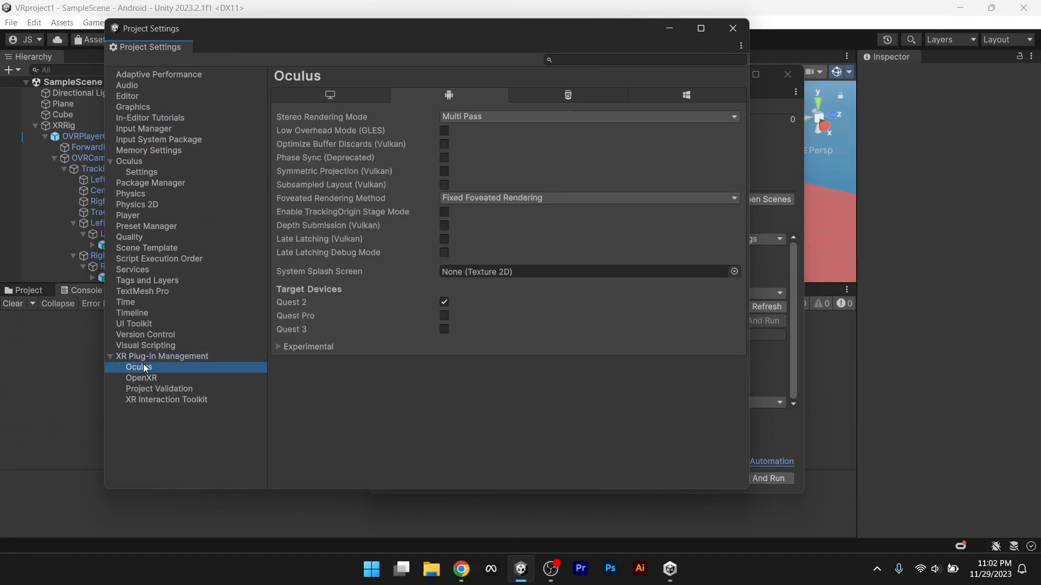
{"action": "left_click", "coordinate": [140, 379]}
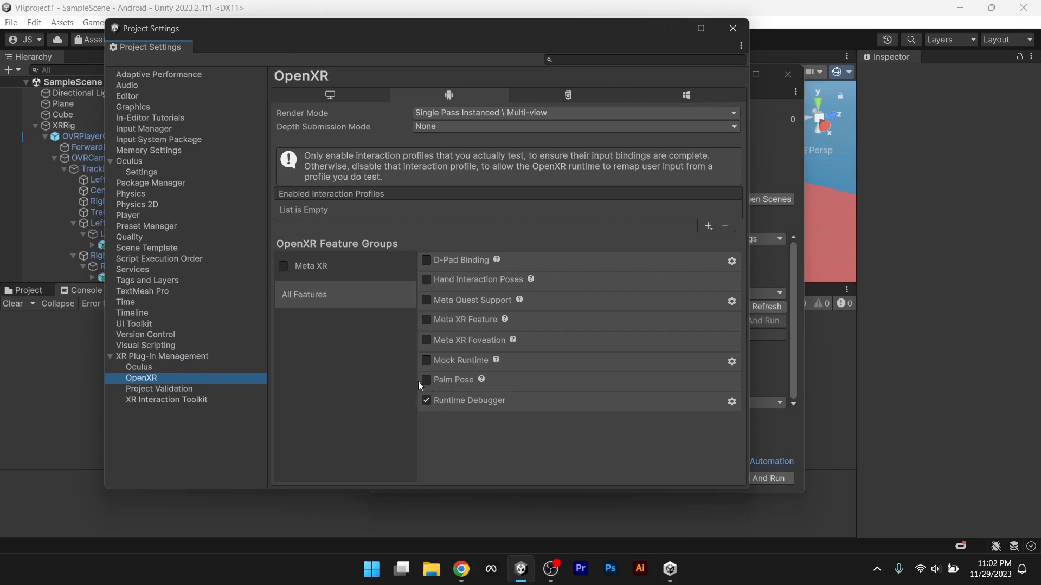
{"action": "left_click", "coordinate": [151, 390]}
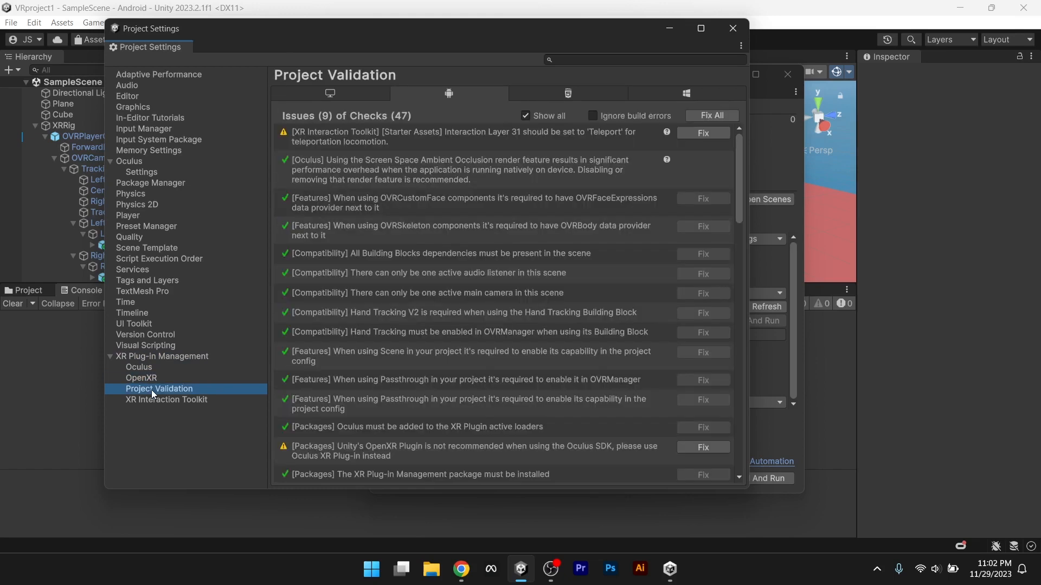
{"action": "scroll", "coordinate": [524, 411], "scroll_direction": "down", "scroll_amount": 4}
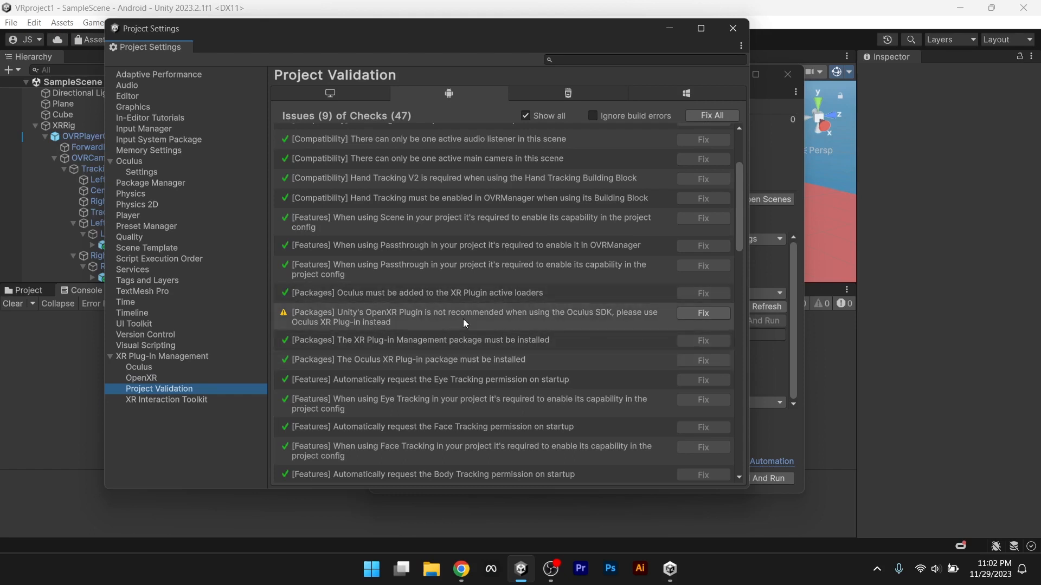
{"action": "left_click", "coordinate": [712, 313]}
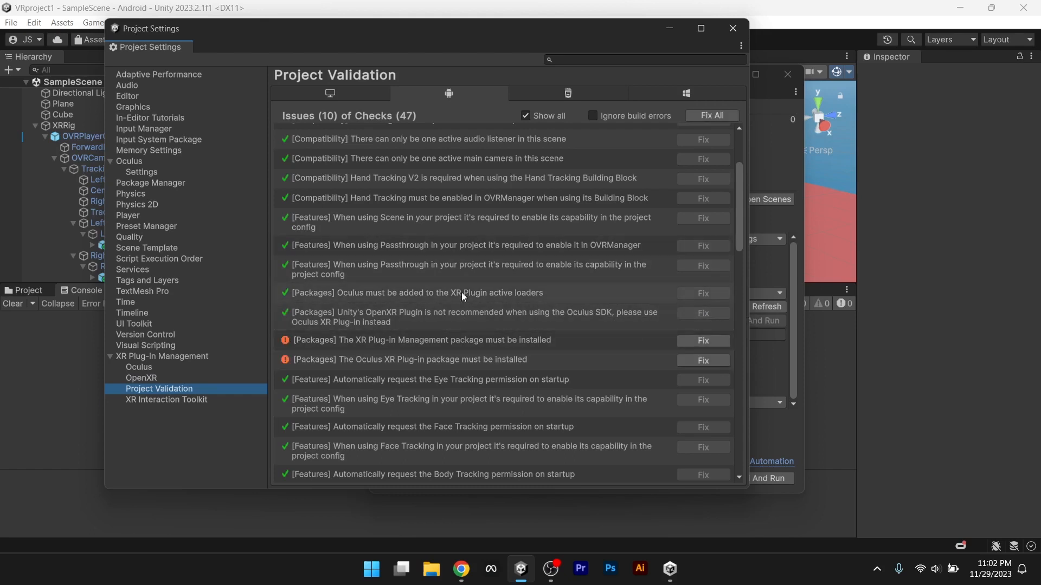
{"action": "left_click", "coordinate": [699, 341]}
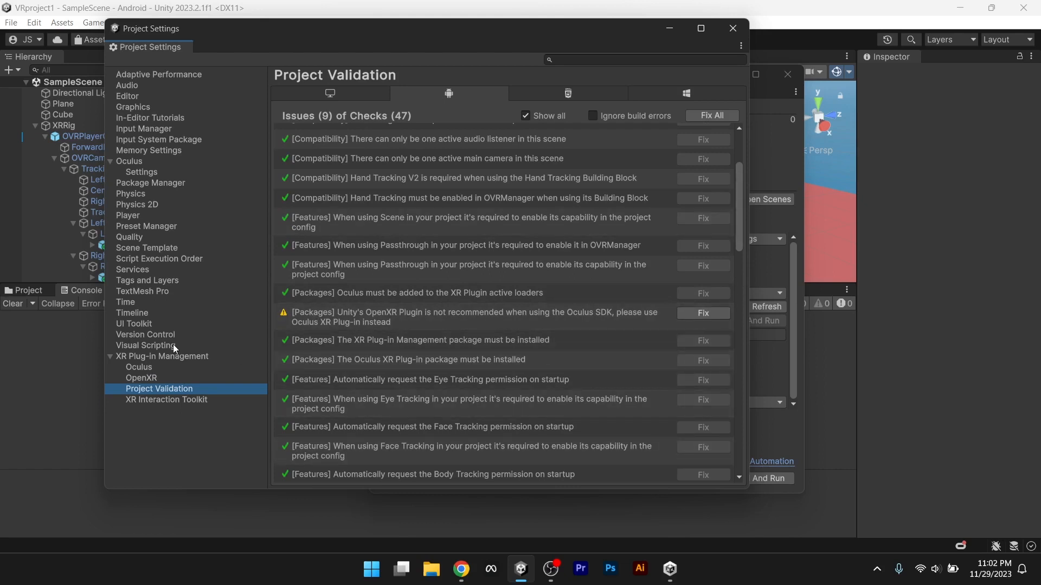
- Review the Android Oculus and OpenXR settings and apply the validation fix setting Interaction Layer 31 to 'Teleport'
{"action": "left_click", "coordinate": [158, 357]}
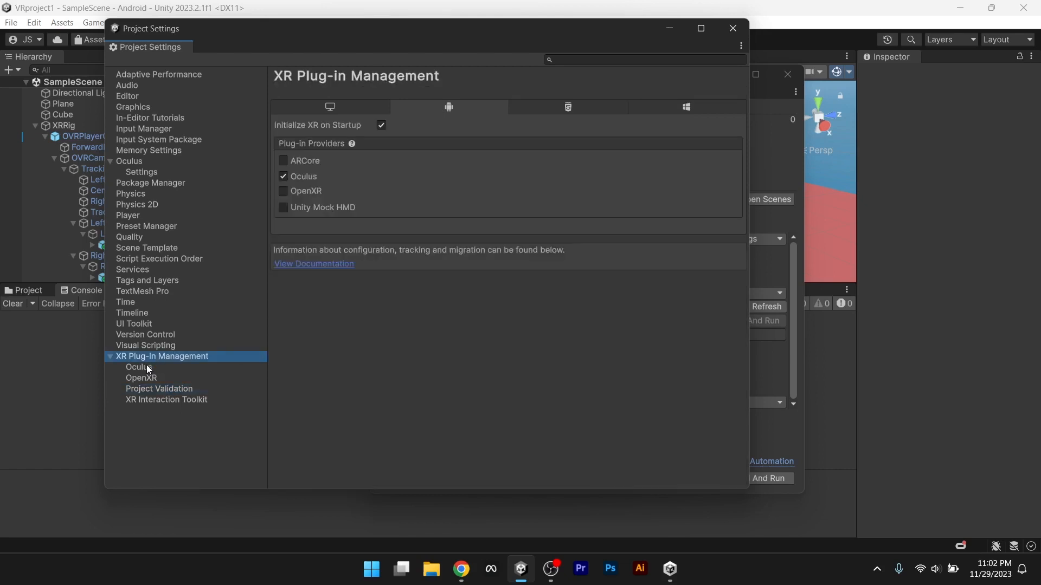
{"action": "left_click", "coordinate": [144, 368]}
{"action": "left_click", "coordinate": [143, 379]}
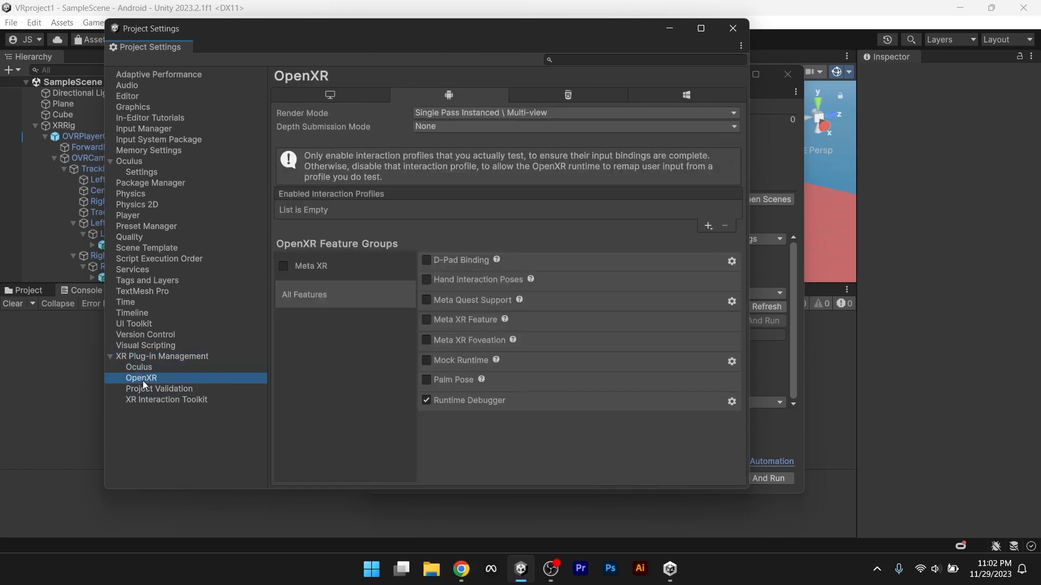
{"action": "left_click", "coordinate": [147, 389]}
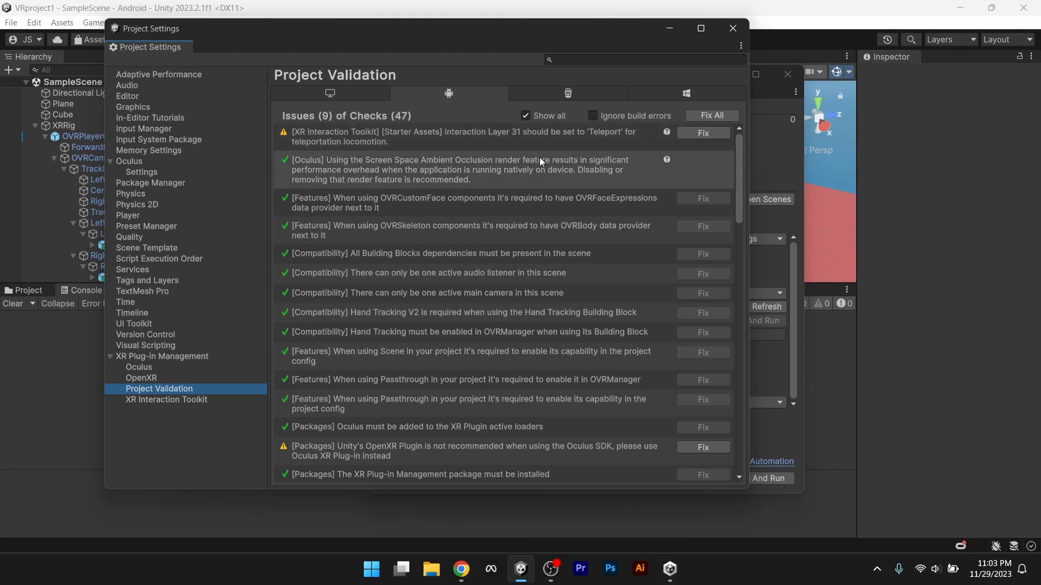
{"action": "left_click", "coordinate": [714, 134]}
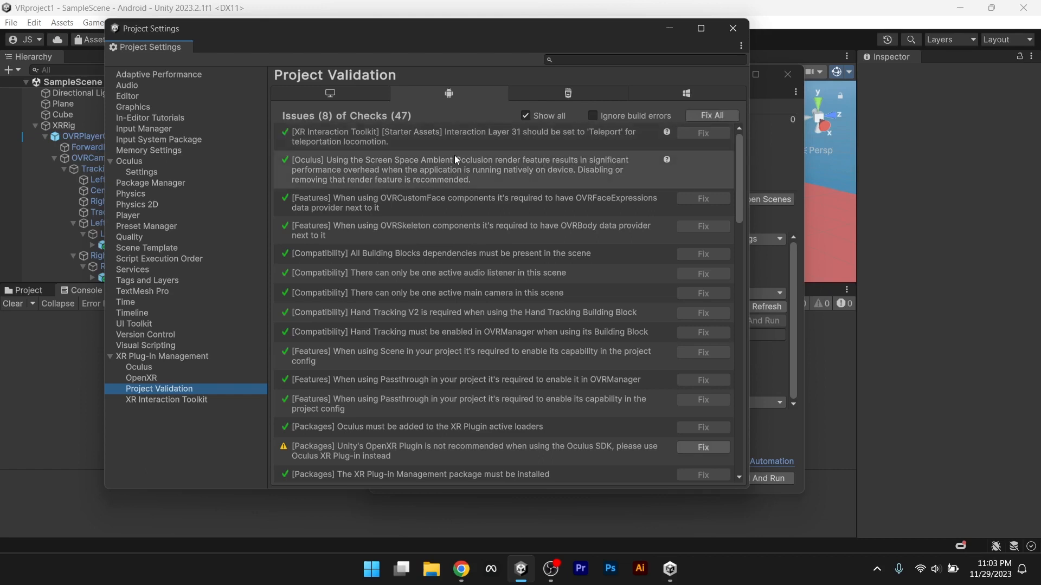
- Apply the Android validation fix requiring a minimum Android API level of at least 29
{"action": "scroll", "coordinate": [414, 287], "scroll_direction": "down", "scroll_amount": 3}
{"action": "scroll", "coordinate": [413, 303], "scroll_direction": "down", "scroll_amount": 9}
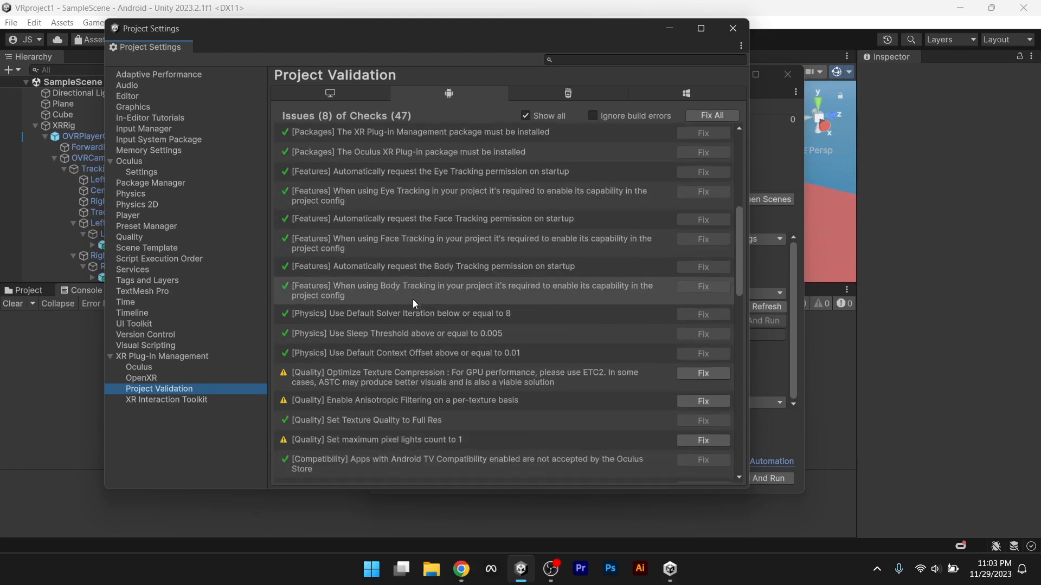
{"action": "scroll", "coordinate": [413, 304], "scroll_direction": "down", "scroll_amount": 1}
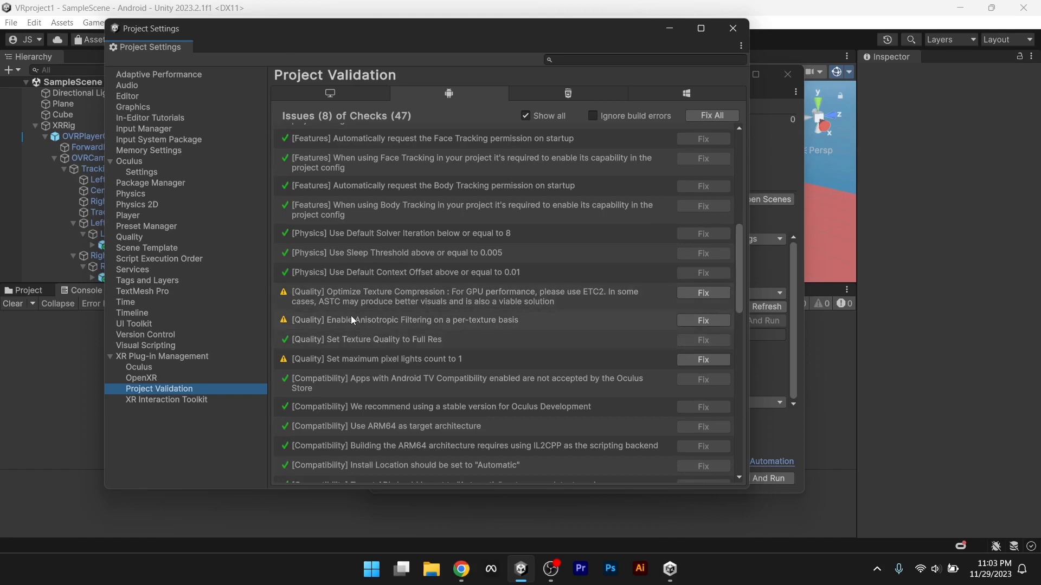
{"action": "scroll", "coordinate": [375, 319], "scroll_direction": "down", "scroll_amount": 4}
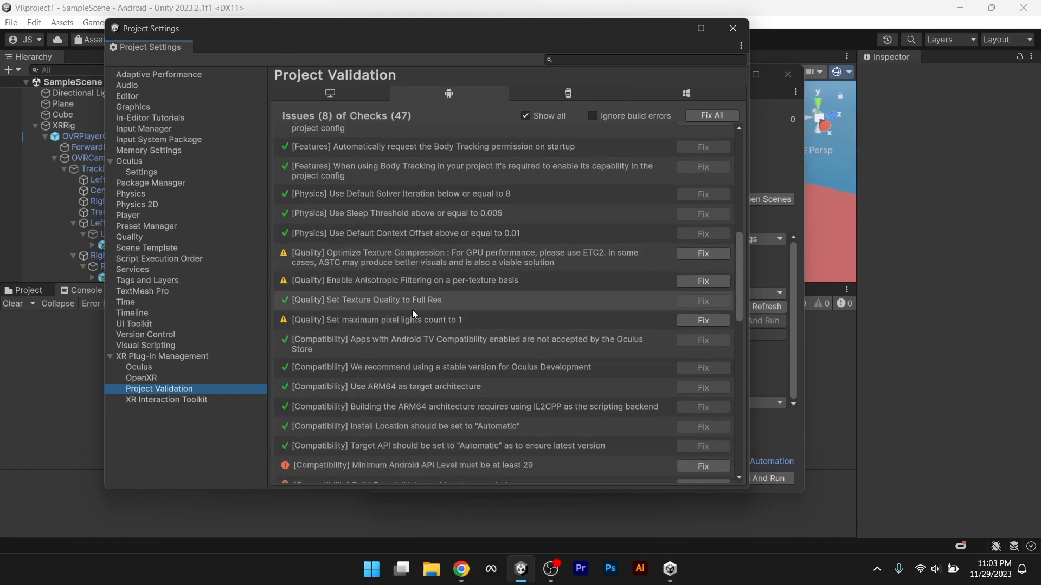
{"action": "scroll", "coordinate": [412, 310], "scroll_direction": "down", "scroll_amount": 8}
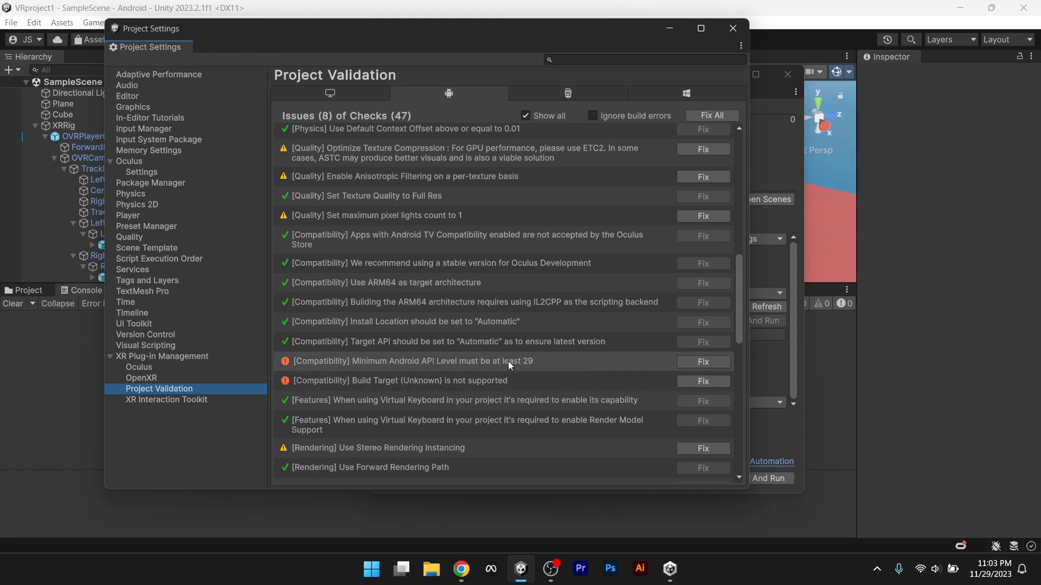
{"action": "scroll", "coordinate": [529, 367], "scroll_direction": "down", "scroll_amount": 3}
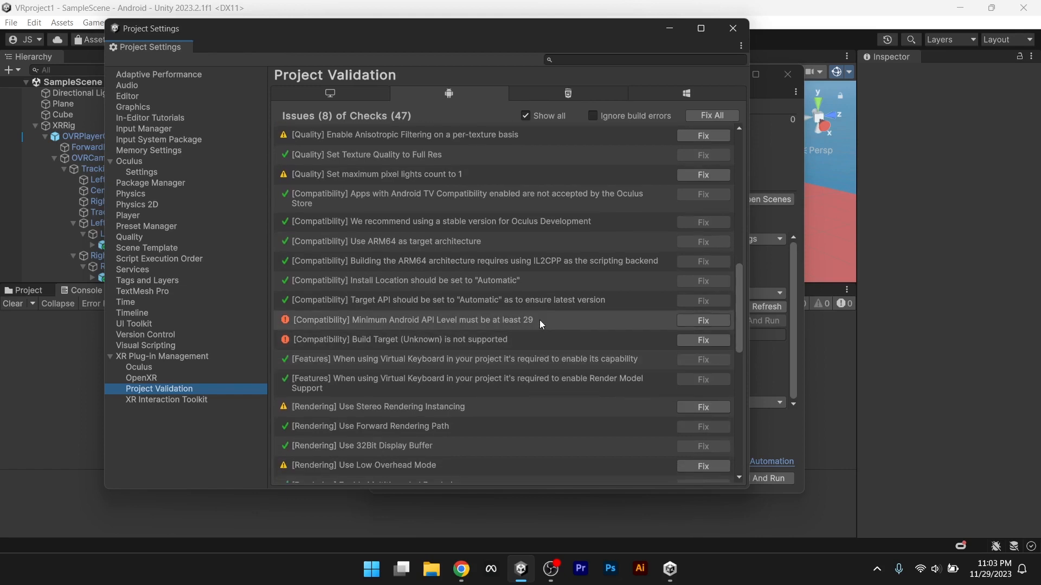
{"action": "left_click", "coordinate": [713, 324]}
{"action": "left_click", "coordinate": [702, 320]}
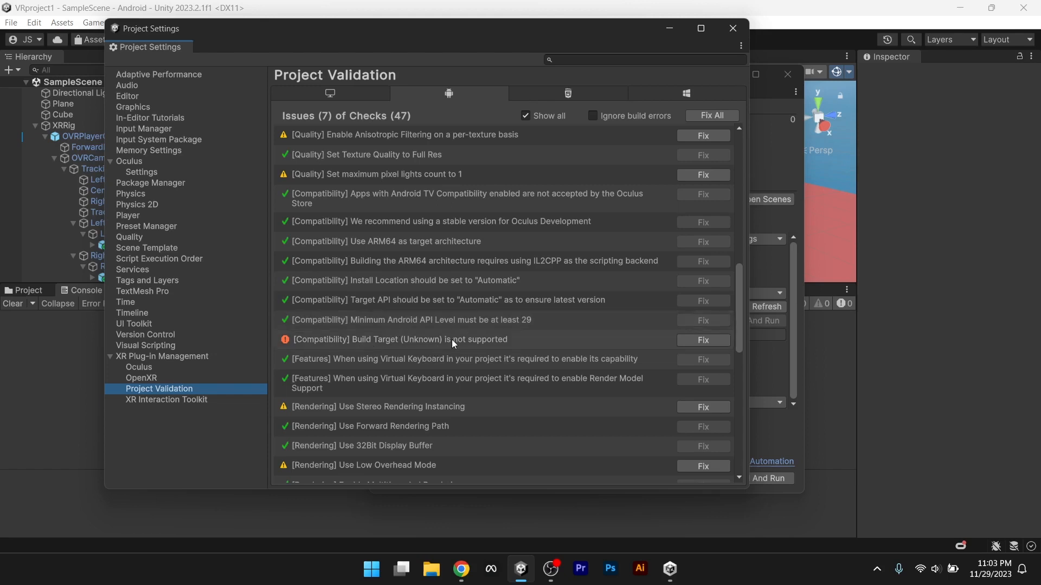
- Look through the remaining Android validation issues, glance at the XR Interaction Toolkit settings, and return to Project Validation
{"action": "scroll", "coordinate": [510, 342], "scroll_direction": "down", "scroll_amount": 2}
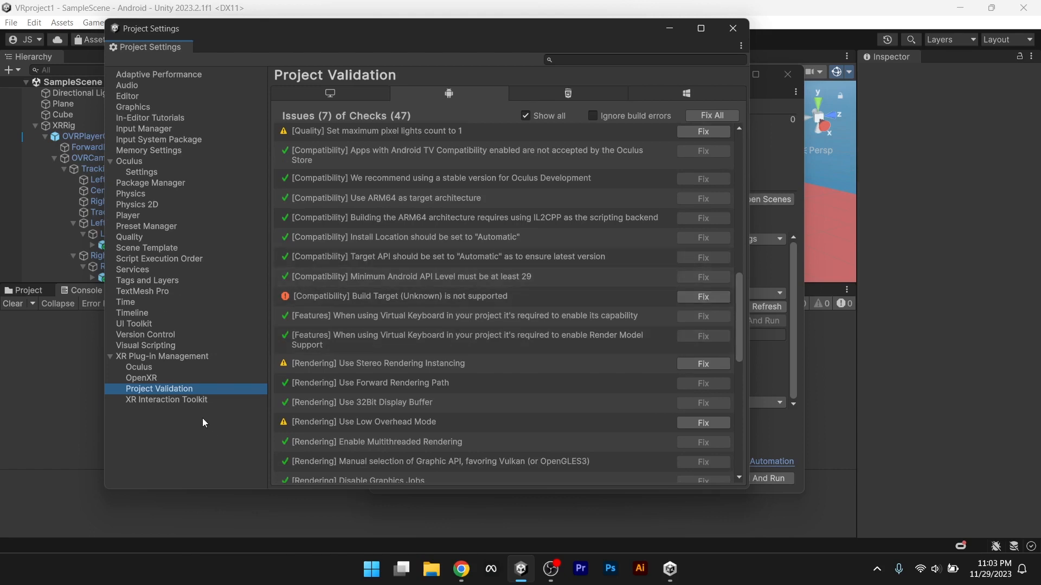
{"action": "left_click", "coordinate": [173, 401]}
{"action": "left_click", "coordinate": [156, 391]}
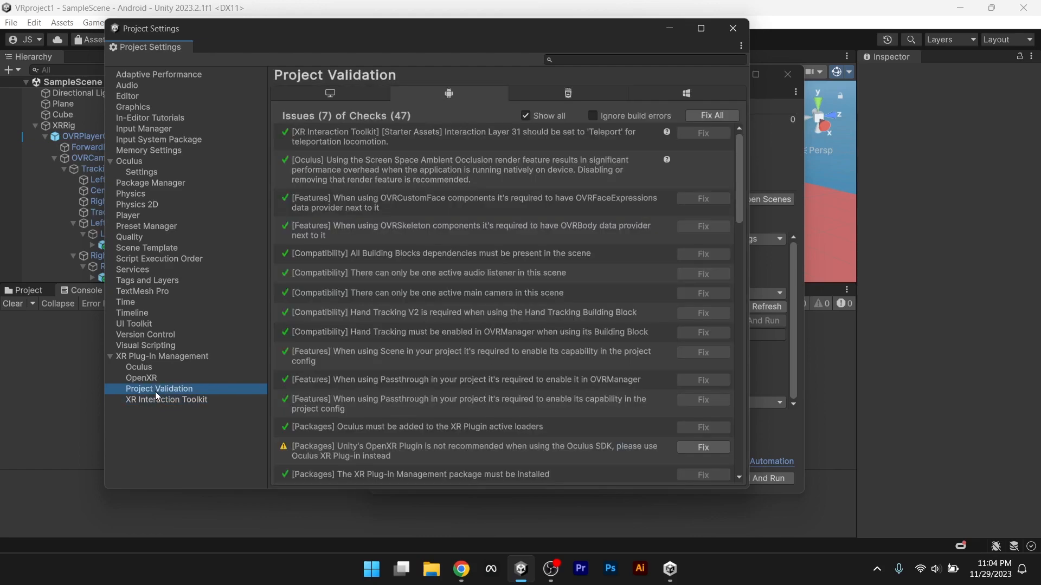
- Review the Android validation checks and the XR Plug-in Management, Oculus, OpenXR, XR Interaction Toolkit and Player settings, and close Project Settings
{"action": "scroll", "coordinate": [415, 385], "scroll_direction": "down", "scroll_amount": 8}
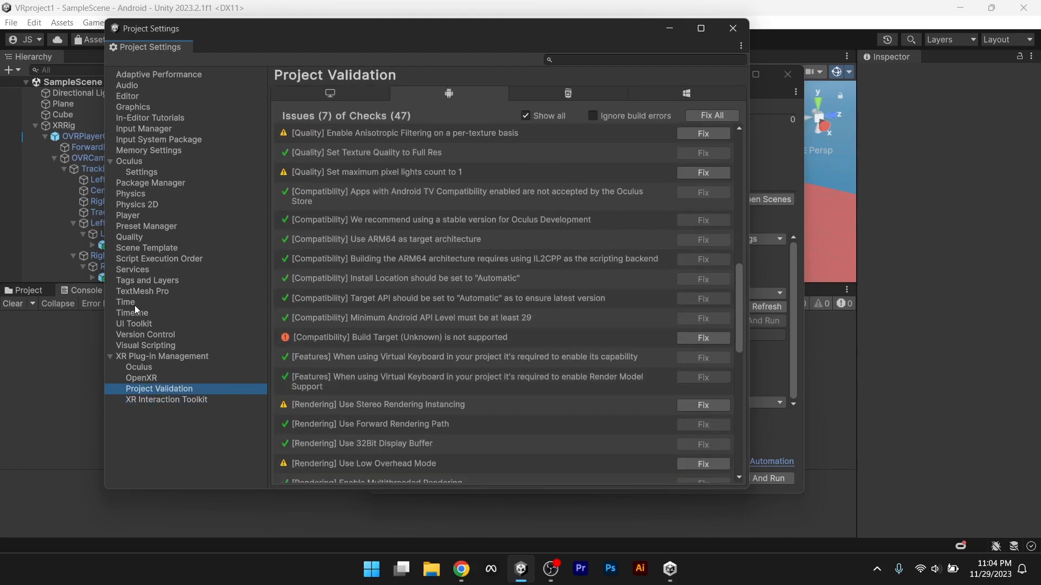
{"action": "left_click", "coordinate": [156, 357]}
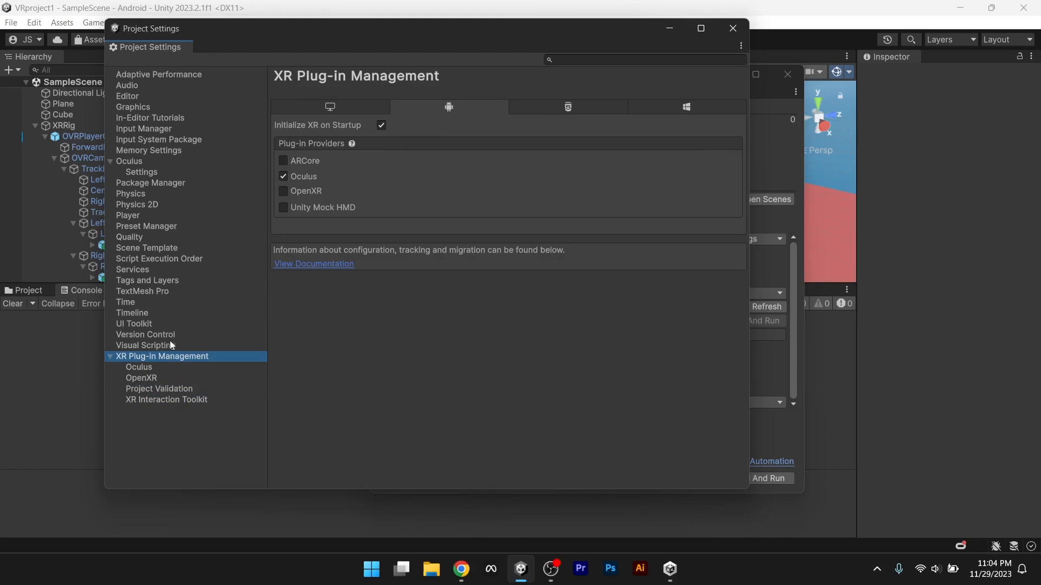
{"action": "left_click", "coordinate": [328, 111]}
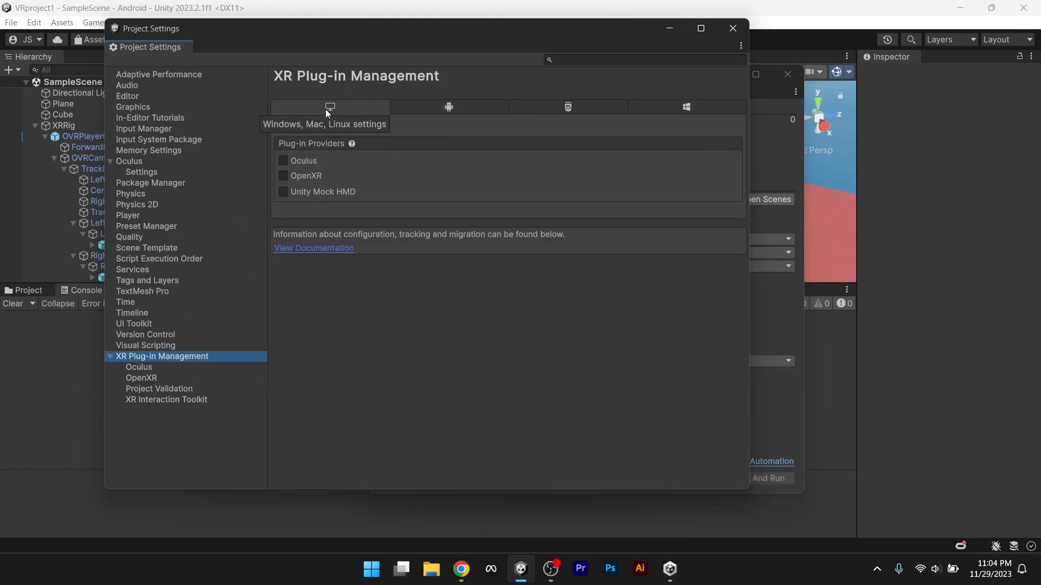
{"action": "left_click", "coordinate": [449, 105]}
{"action": "left_click", "coordinate": [139, 368]}
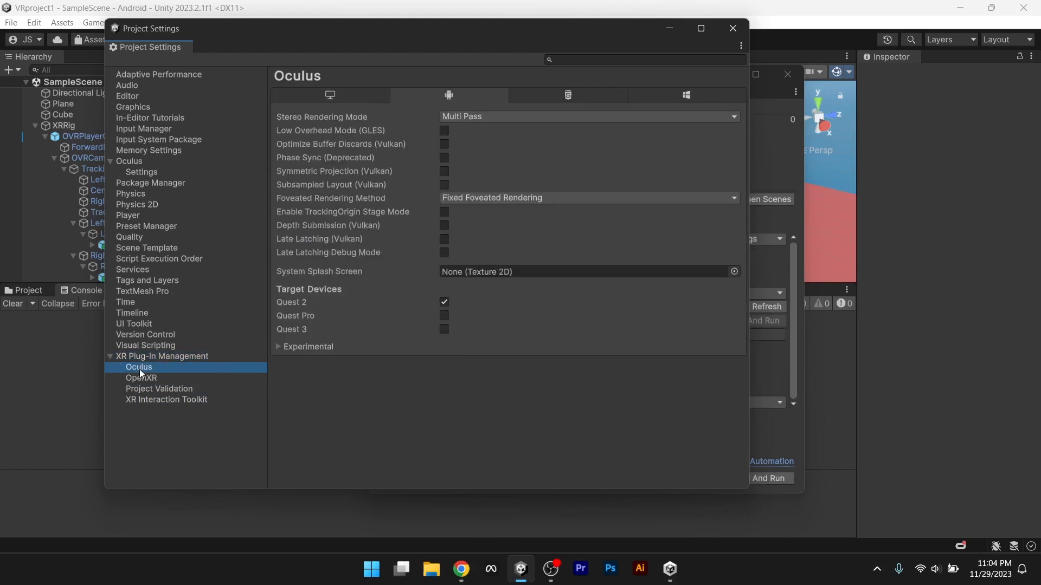
{"action": "left_click", "coordinate": [141, 385]}
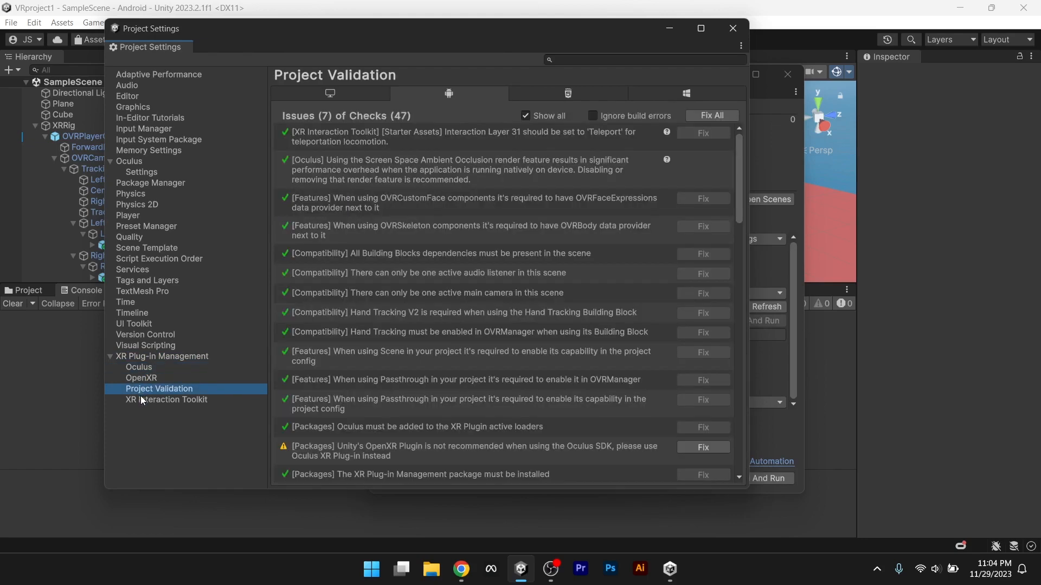
{"action": "left_click", "coordinate": [161, 399]}
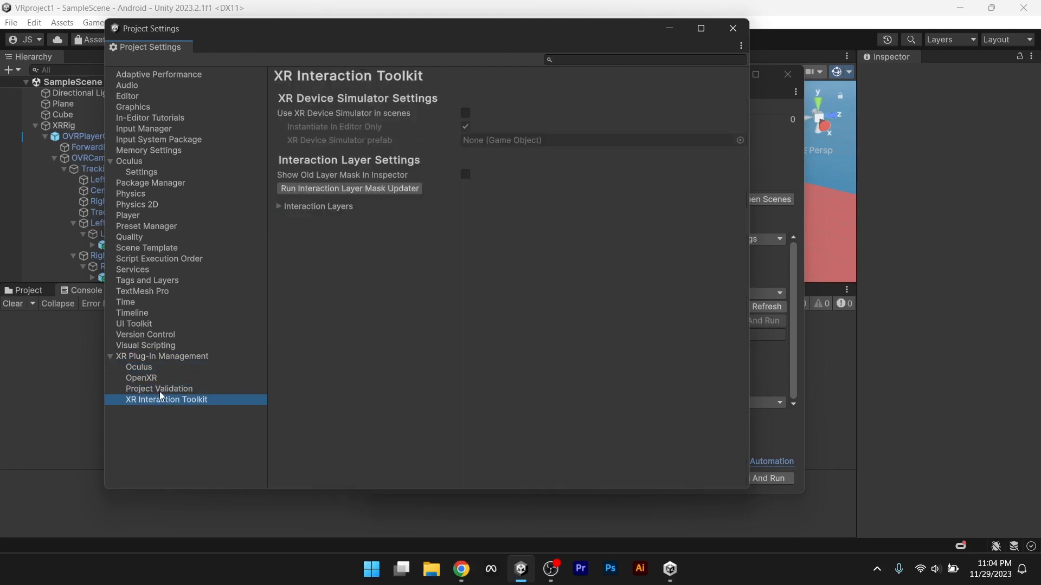
{"action": "left_click", "coordinate": [160, 390]}
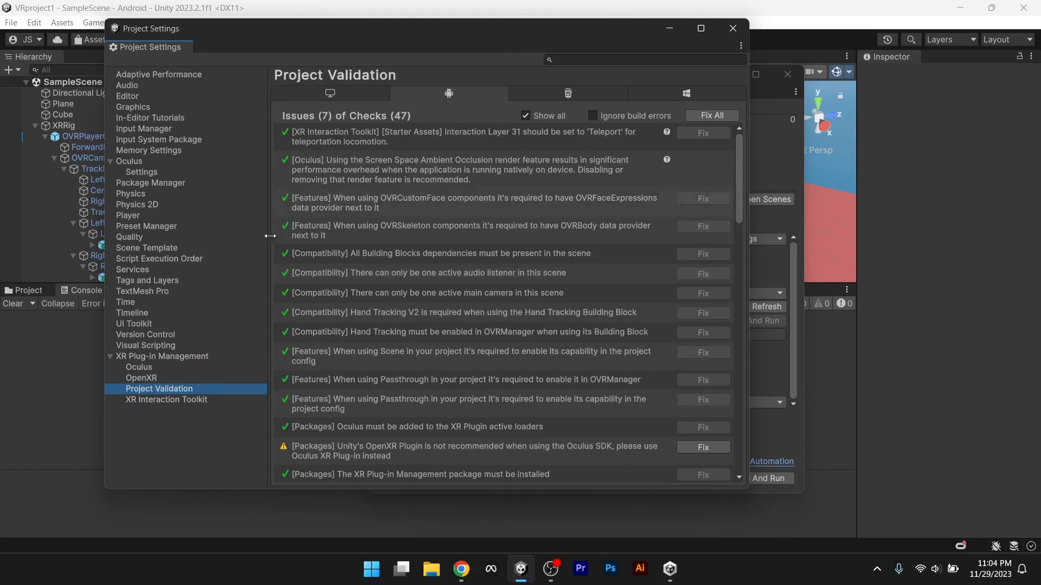
{"action": "left_click", "coordinate": [148, 379]}
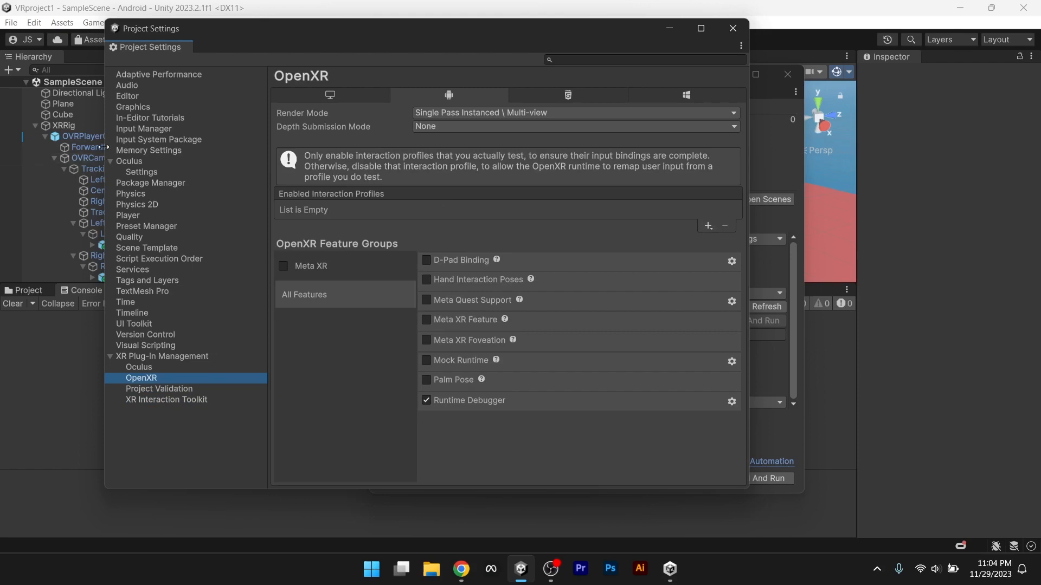
{"action": "left_click", "coordinate": [132, 216]}
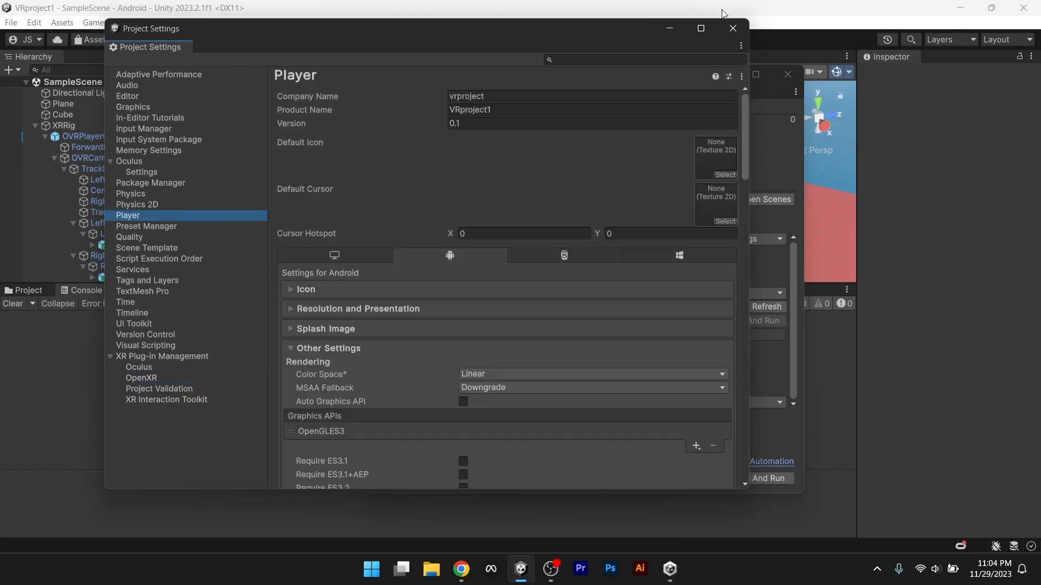
{"action": "left_click", "coordinate": [741, 35]}
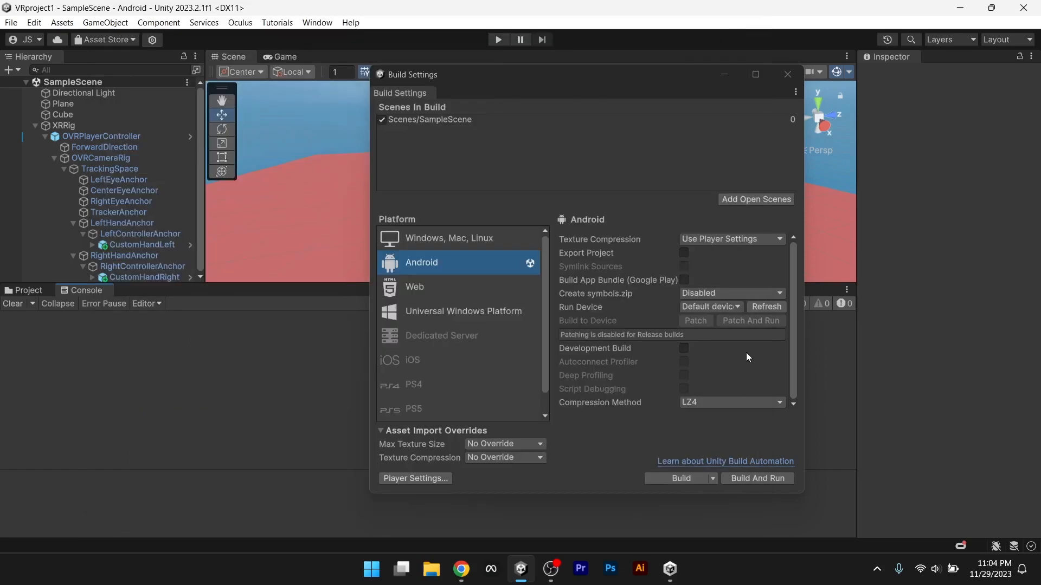
- Set the Android build's run device to the connected Oculus Quest 2 and enable Development Build
{"action": "left_click", "coordinate": [737, 307]}
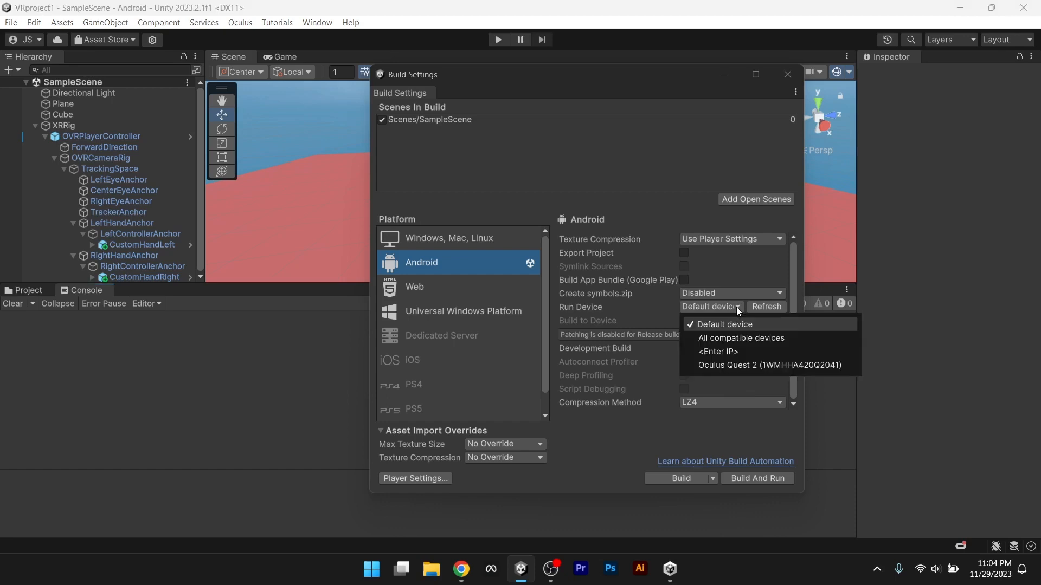
{"action": "left_click", "coordinate": [724, 366]}
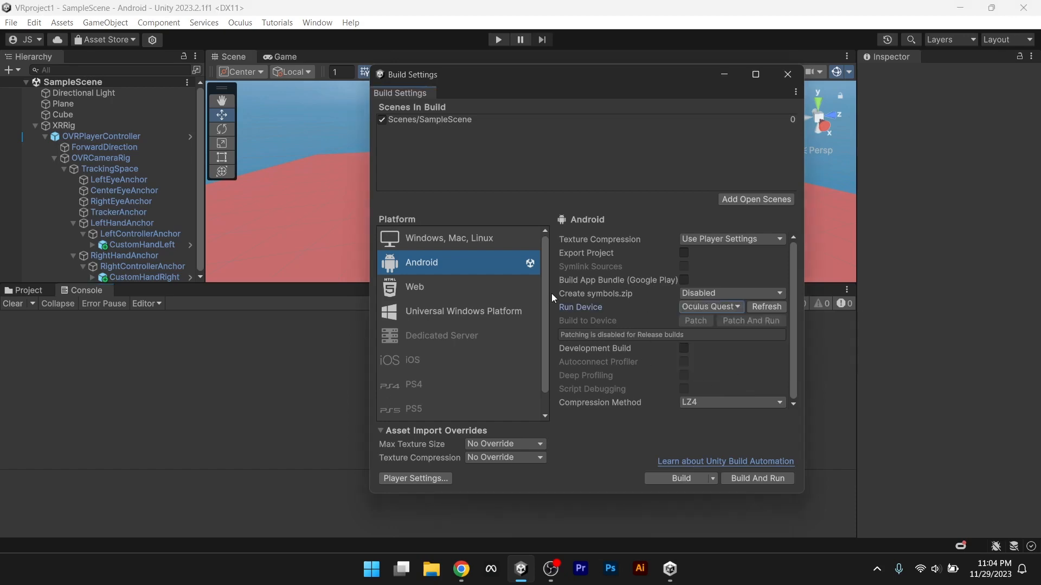
{"action": "left_click", "coordinate": [683, 349]}
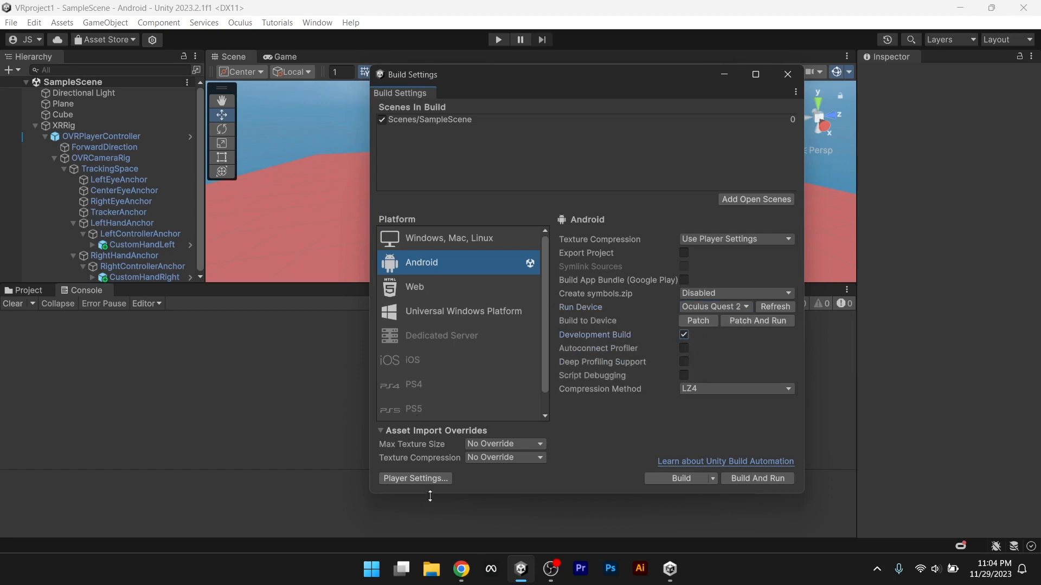
- Try the Android project validation fix for the unsupported Unknown build target, and close Project Settings
{"action": "left_click", "coordinate": [428, 478]}
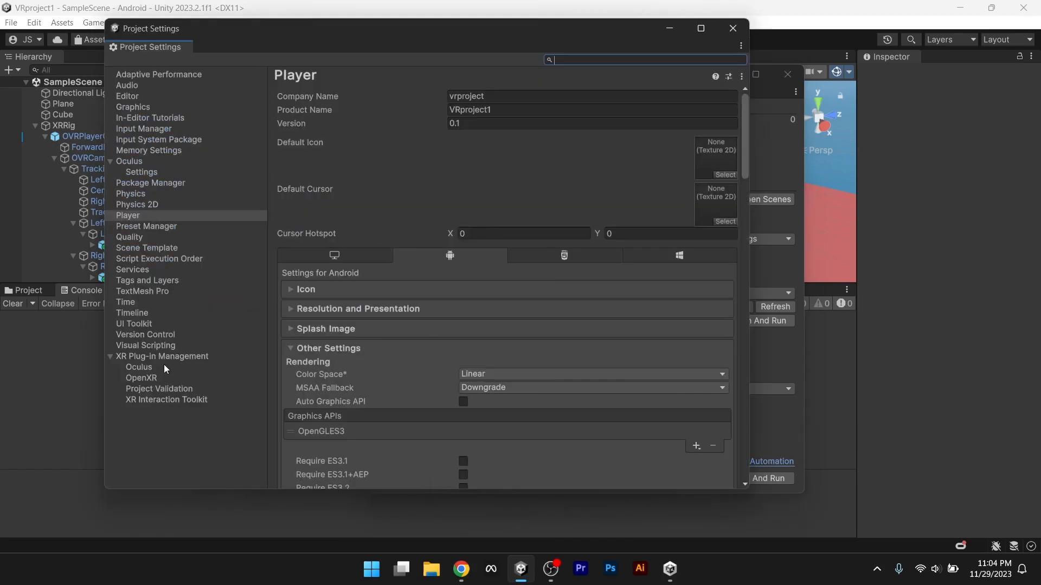
{"action": "left_click", "coordinate": [167, 358]}
{"action": "left_click", "coordinate": [138, 368]}
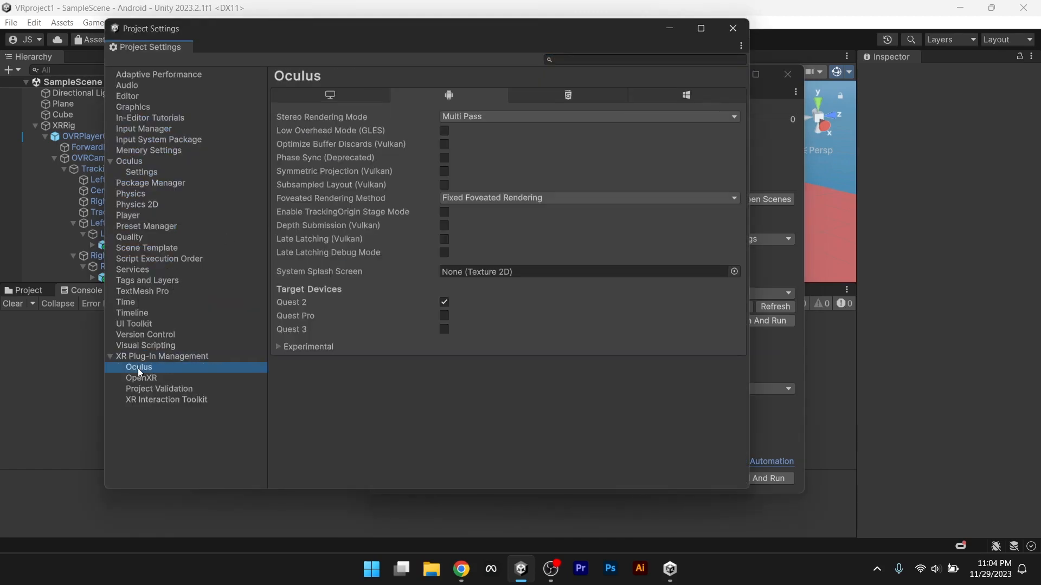
{"action": "left_click", "coordinate": [144, 379]}
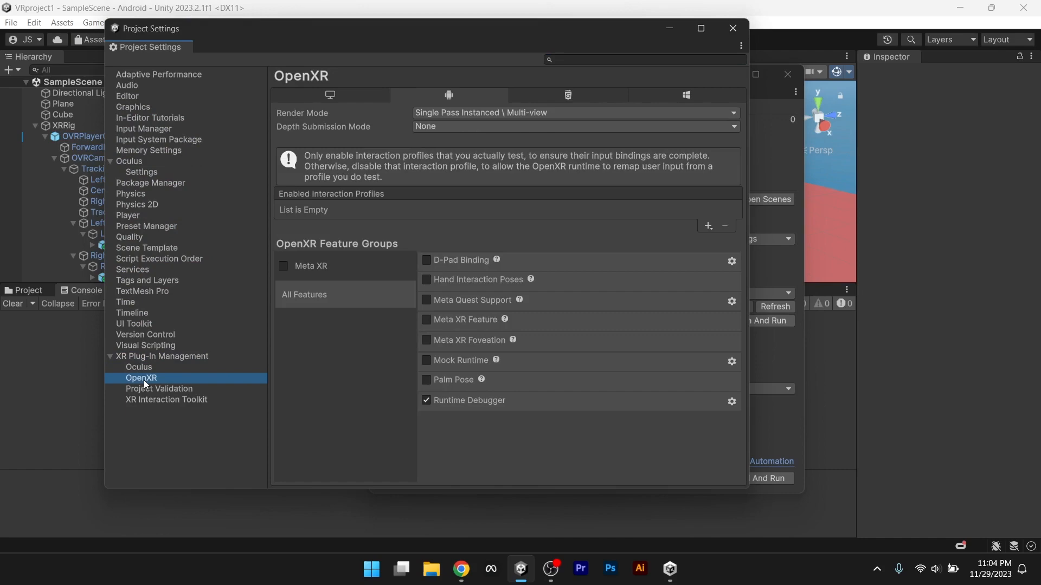
{"action": "left_click", "coordinate": [145, 390]}
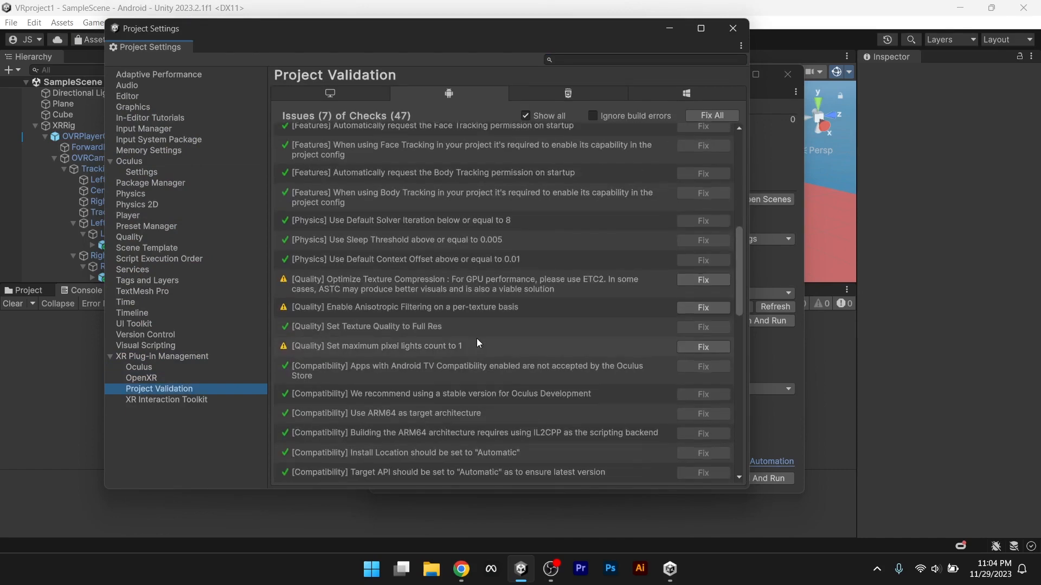
{"action": "scroll", "coordinate": [478, 342], "scroll_direction": "down", "scroll_amount": 5}
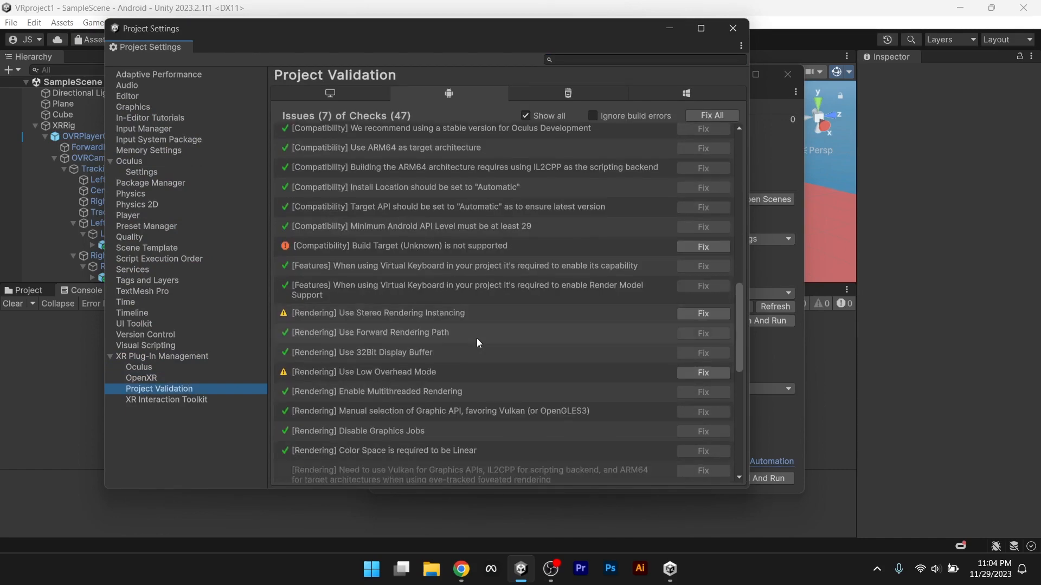
{"action": "left_click", "coordinate": [704, 247]}
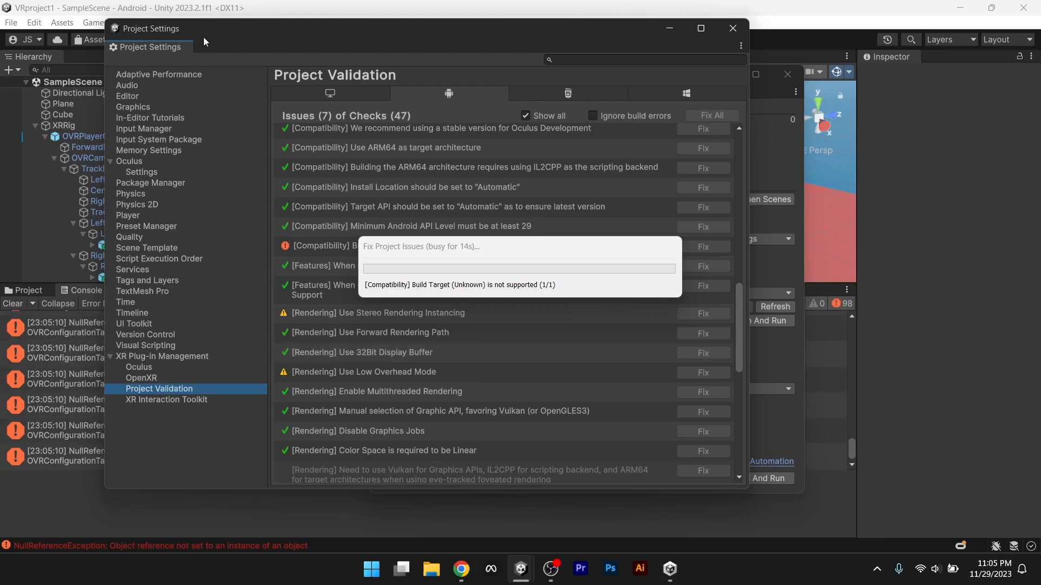
{"action": "left_click_drag", "start_coordinate": [203, 37], "coordinate": [274, 65]}
{"action": "scroll", "coordinate": [580, 435], "scroll_direction": "down", "scroll_amount": 5}
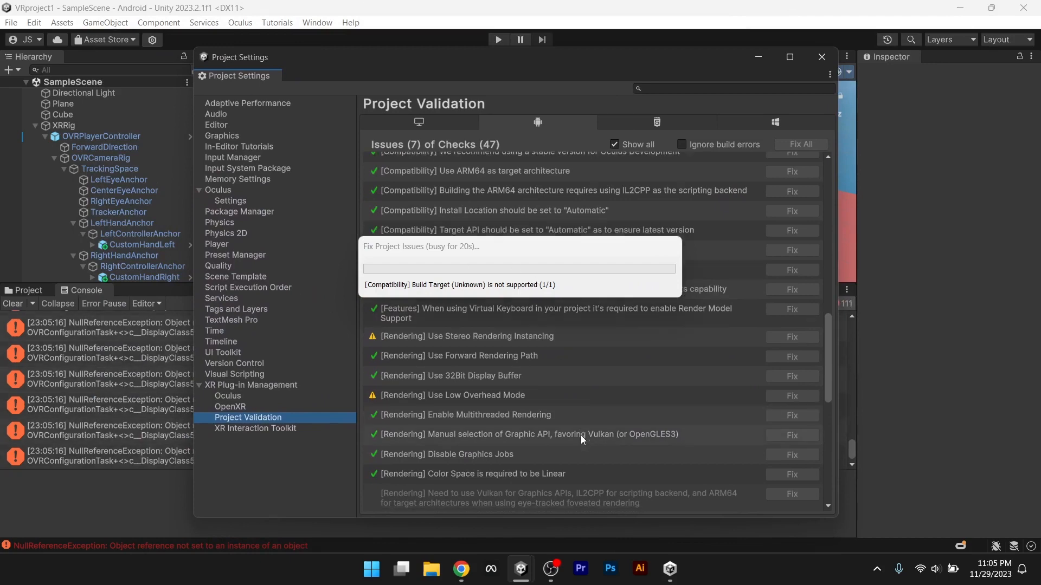
{"action": "scroll", "coordinate": [581, 435], "scroll_direction": "down", "scroll_amount": 5}
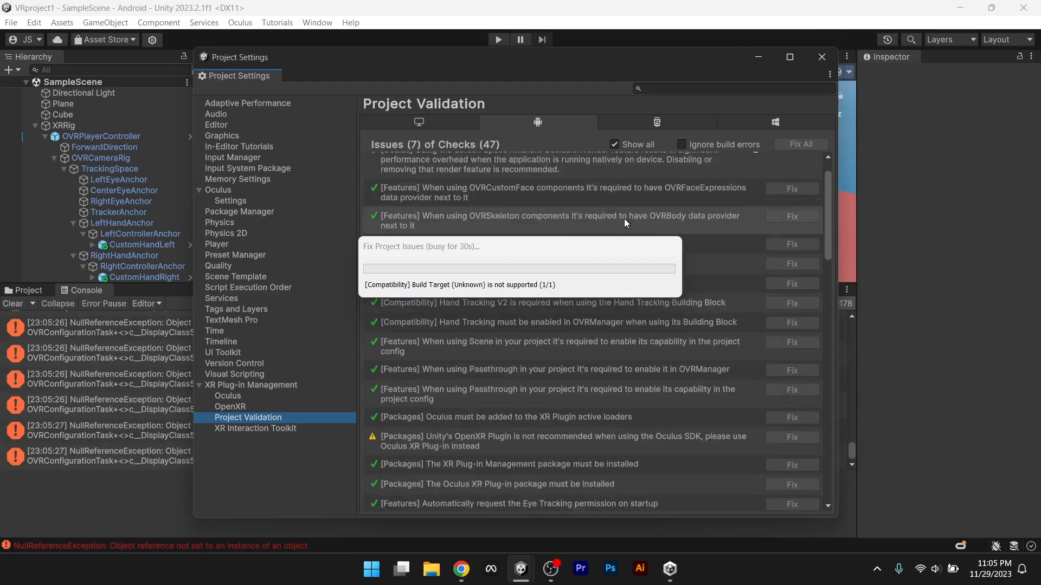
{"action": "left_click", "coordinate": [820, 57]}
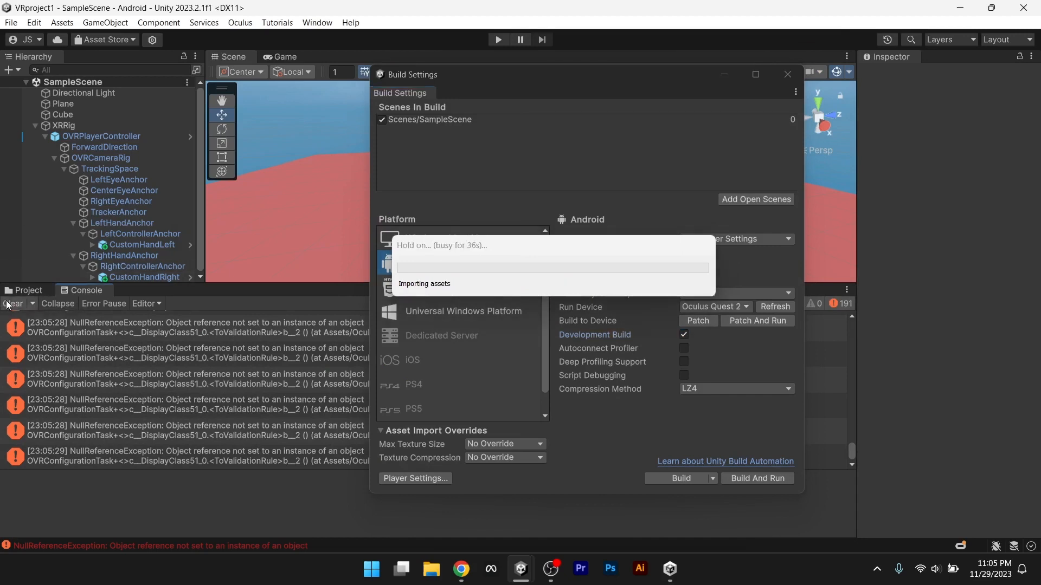
- Reopen the project settings and recheck the Android XR Plug-in Management, Oculus, OpenXR and Project Validation pages
{"action": "left_click", "coordinate": [437, 482]}
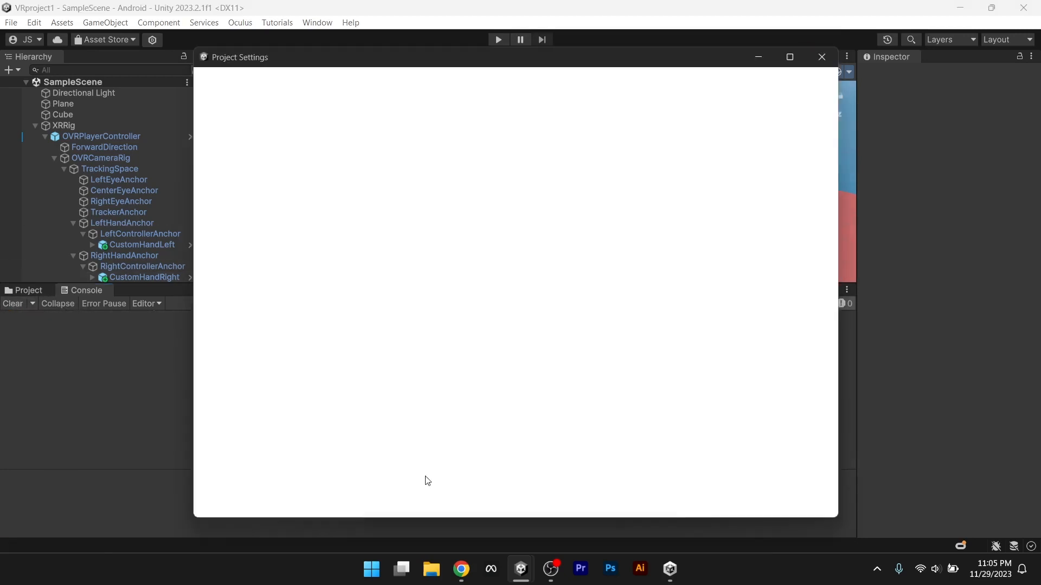
{"action": "left_click", "coordinate": [251, 385]}
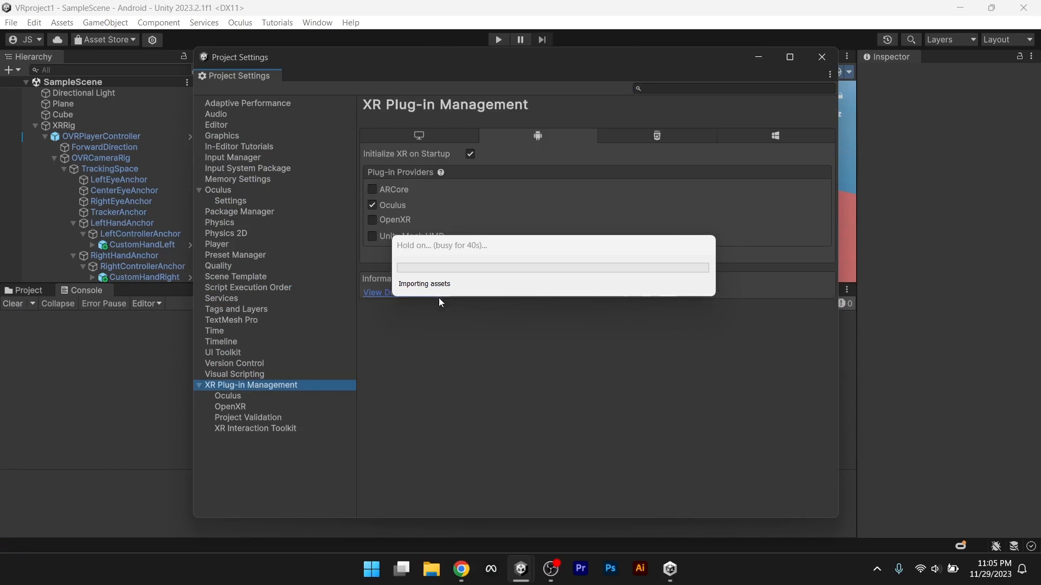
{"action": "left_click", "coordinate": [235, 396]}
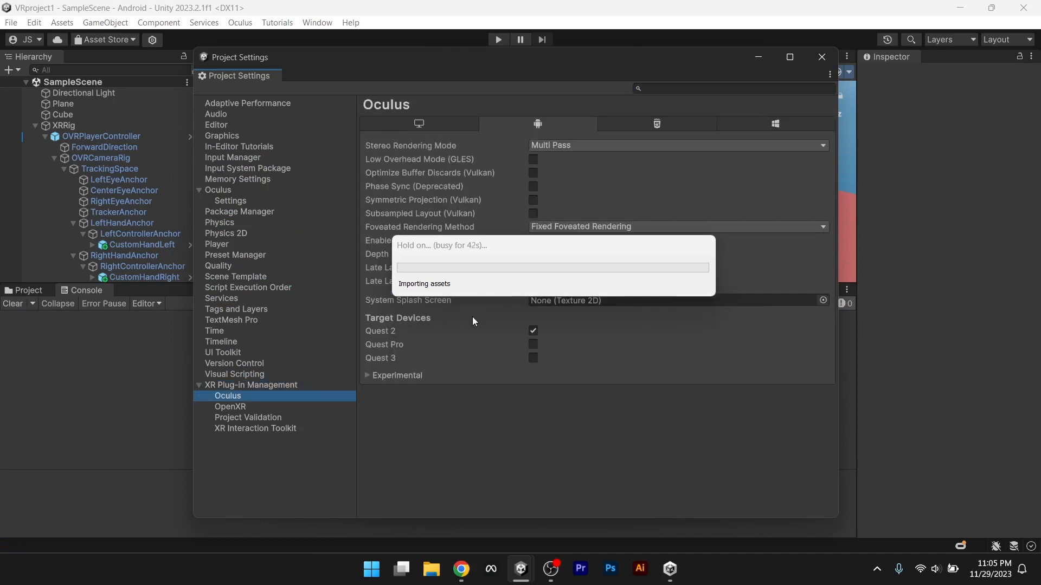
{"action": "left_click", "coordinate": [232, 407]}
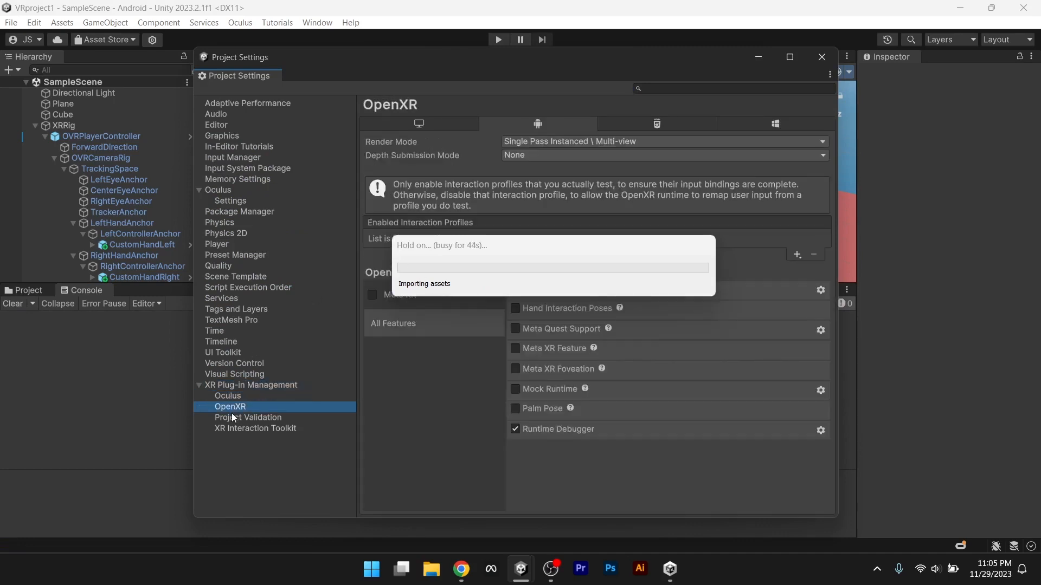
{"action": "left_click", "coordinate": [233, 427]}
{"action": "left_click", "coordinate": [236, 418]}
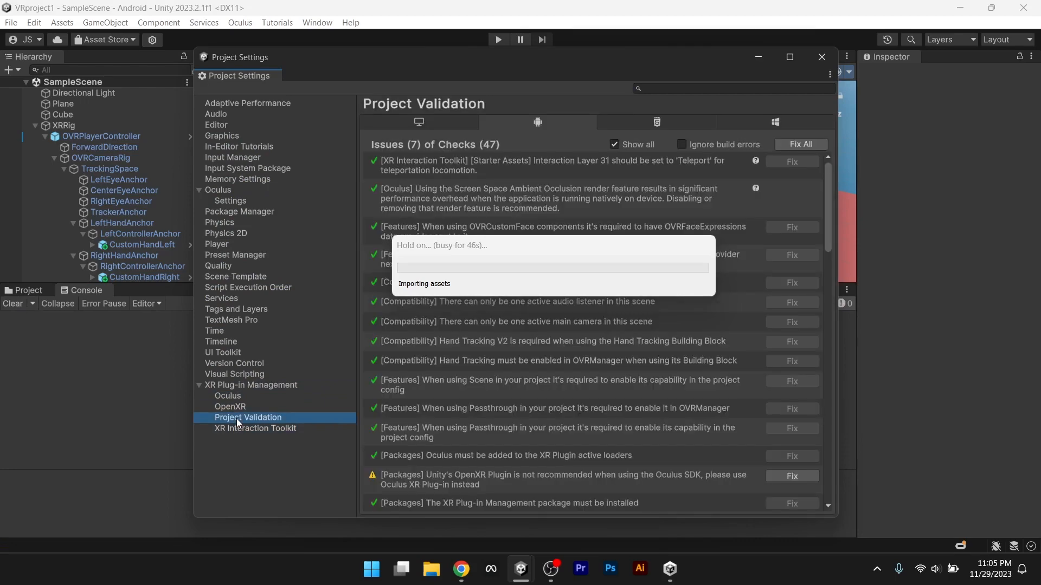
{"action": "scroll", "coordinate": [544, 434], "scroll_direction": "down", "scroll_amount": 4}
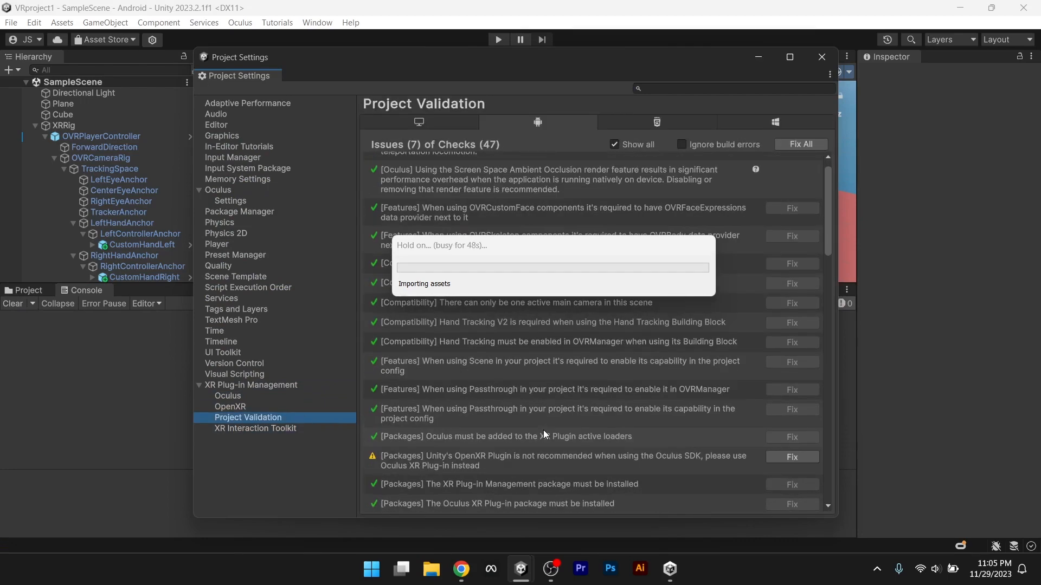
- Briefly toggle Ignore build errors on and off, inspect the unsupported build target issue among the Android checks, and close Project Settings
{"action": "left_click", "coordinate": [685, 142]}
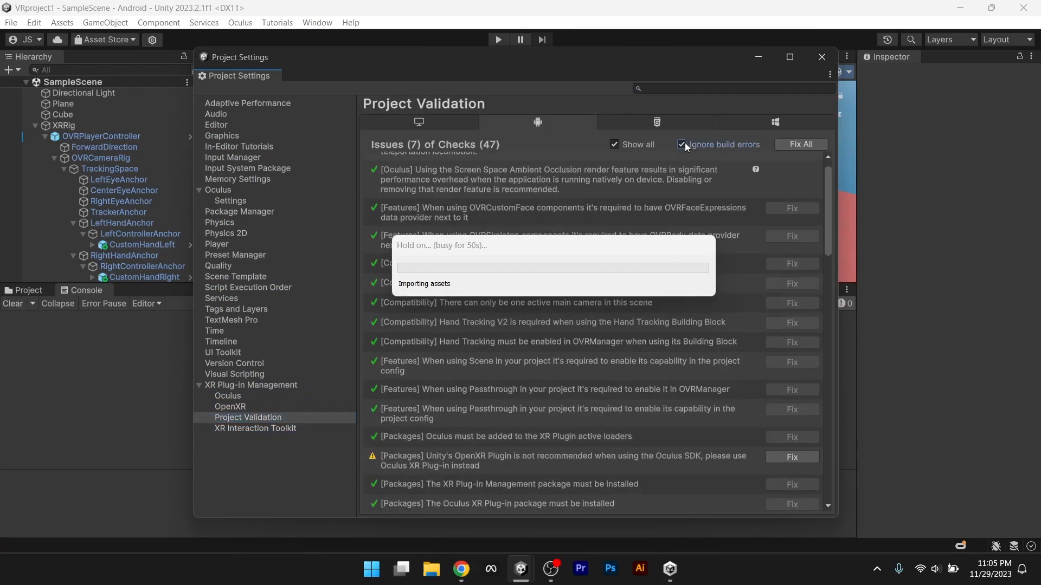
{"action": "scroll", "coordinate": [602, 409], "scroll_direction": "down", "scroll_amount": 5}
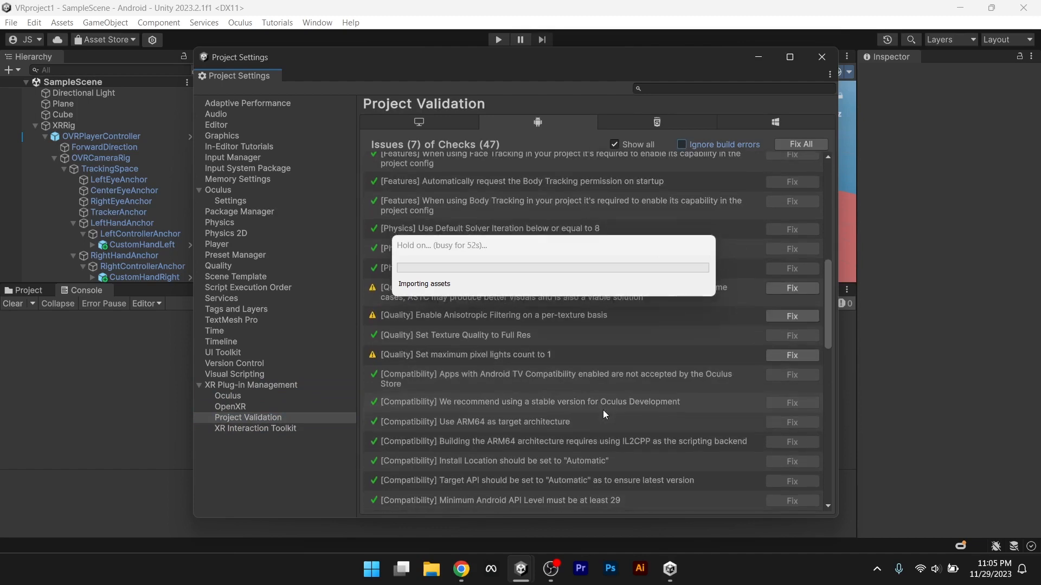
{"action": "scroll", "coordinate": [603, 410], "scroll_direction": "up", "scroll_amount": 5}
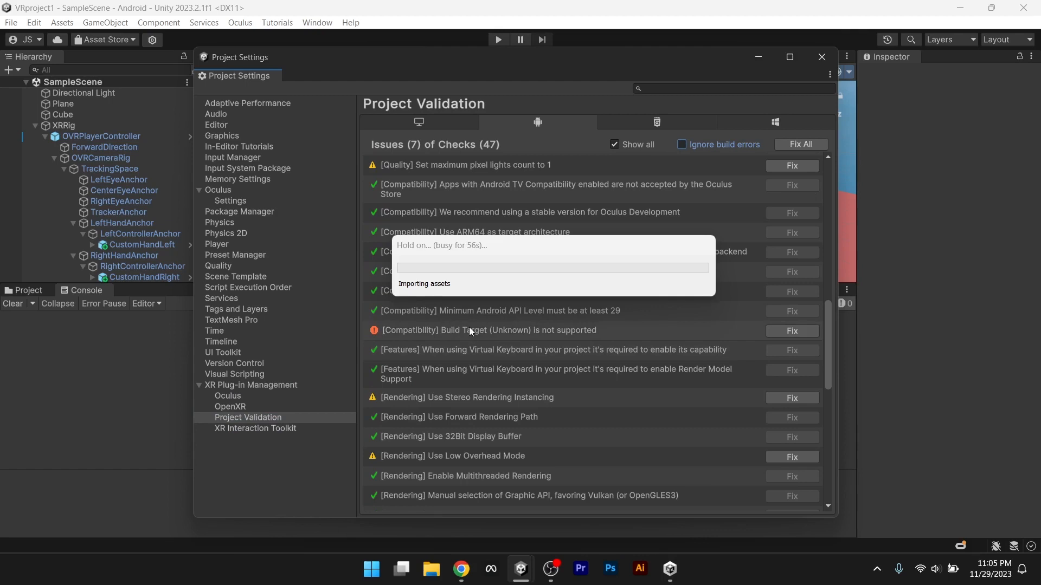
{"action": "left_click", "coordinate": [469, 328]}
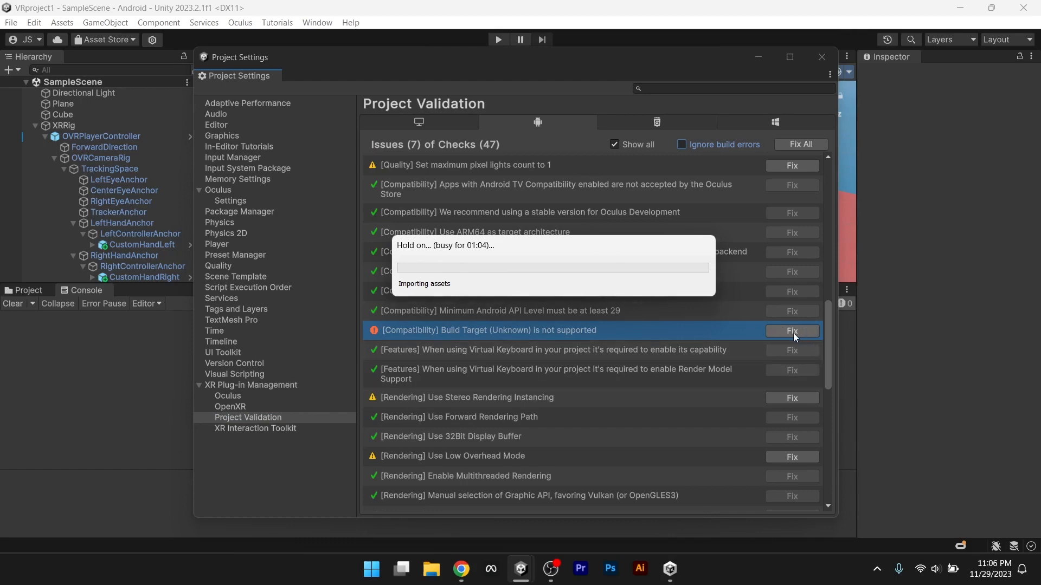
{"action": "scroll", "coordinate": [474, 406], "scroll_direction": "down", "scroll_amount": 5}
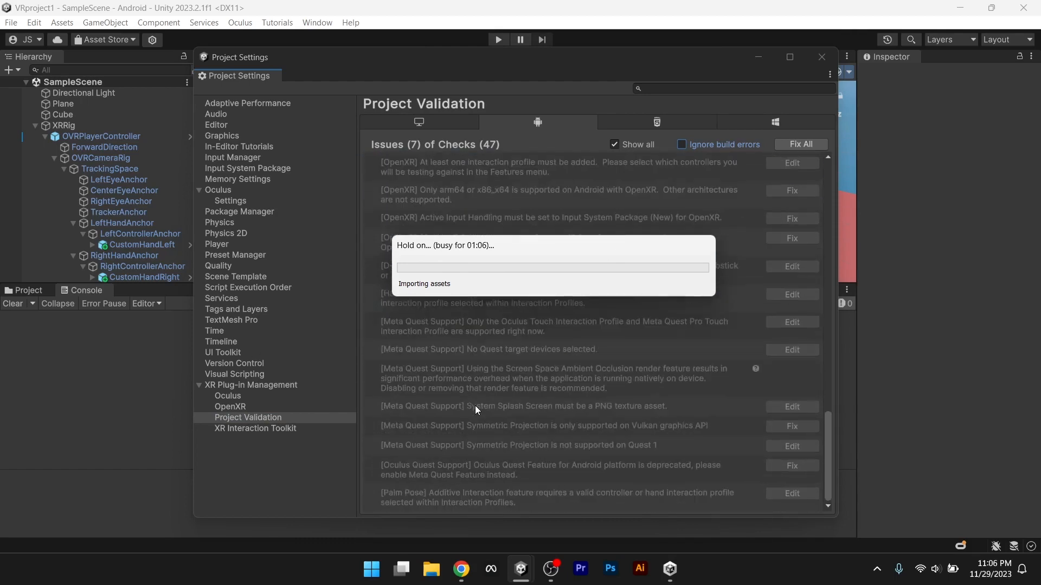
{"action": "scroll", "coordinate": [475, 406], "scroll_direction": "up", "scroll_amount": 10}
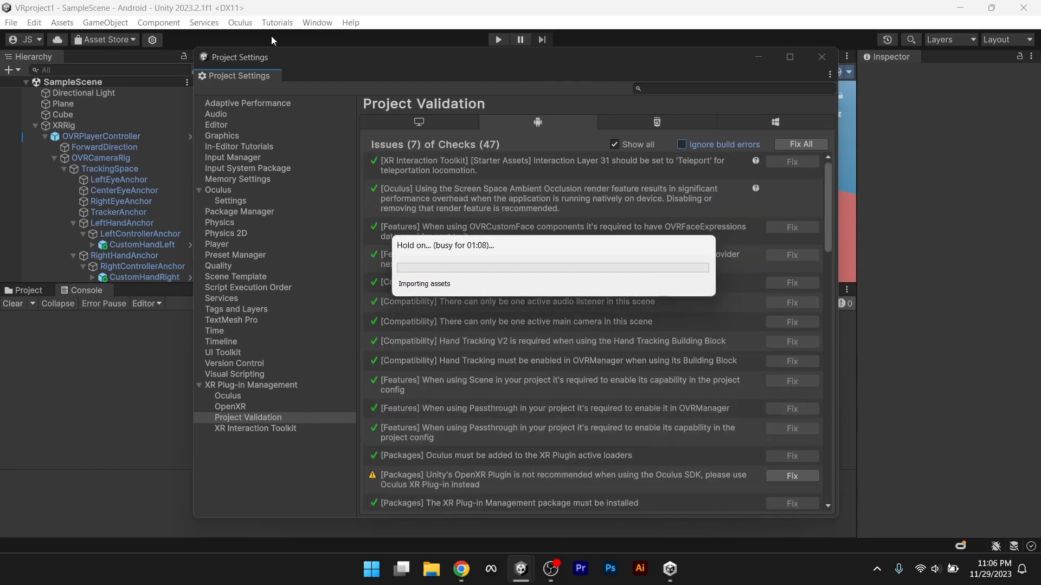
{"action": "left_click", "coordinate": [821, 56]}
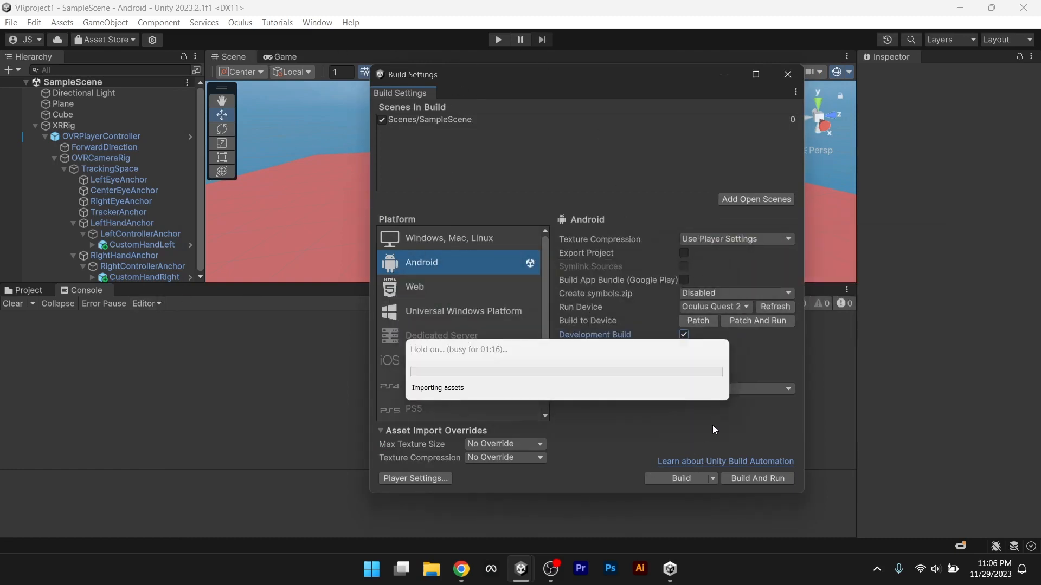
- Build the Android app as vrapp1 in the VRproject1 folder, declining the automatic API update of the Oculus script files
{"action": "left_click", "coordinate": [27, 291]}
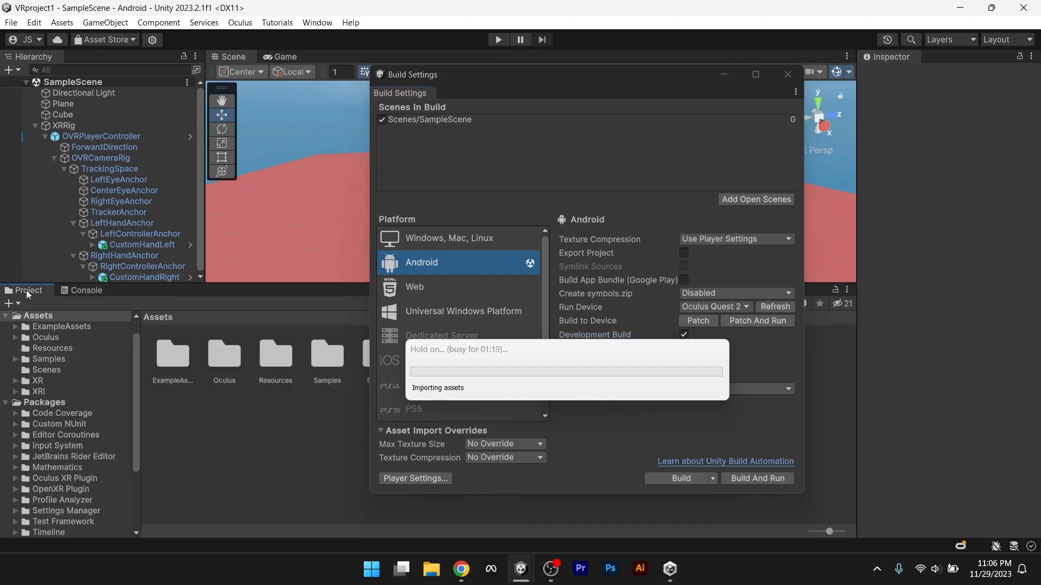
{"action": "left_click", "coordinate": [96, 295]}
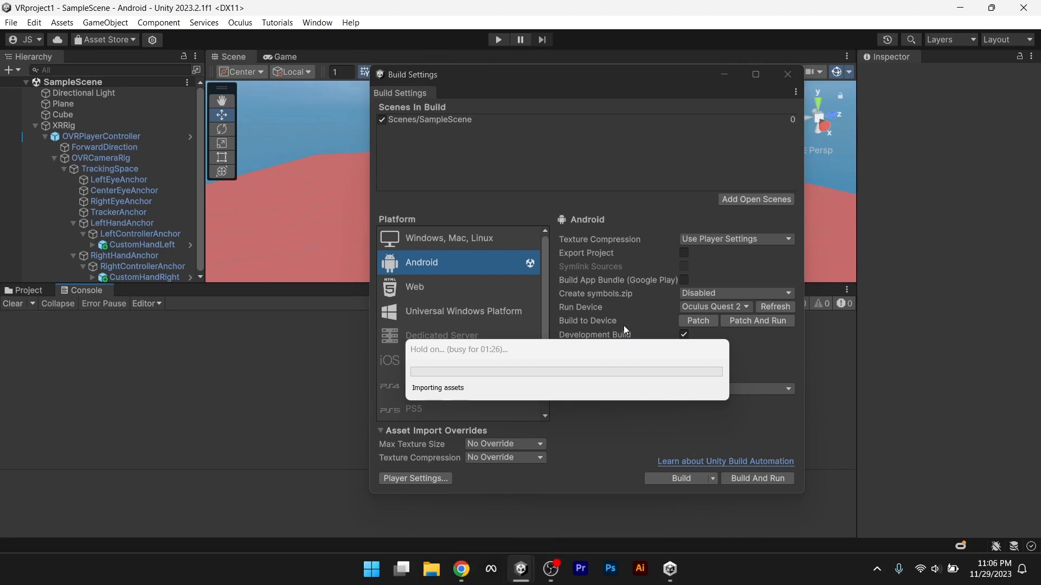
{"action": "left_click", "coordinate": [689, 478]}
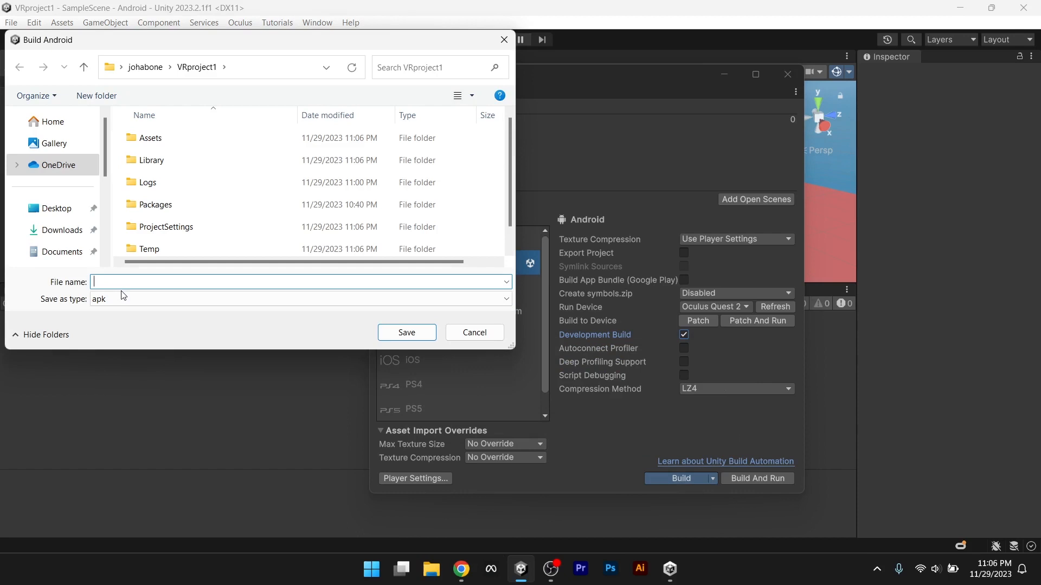
{"action": "type", "text": "app"}
{"action": "key", "text": "BackSpace"}
{"action": "key", "text": "BackSpace"}
{"action": "type", "text": "vrapp"}
{"action": "left_click", "coordinate": [407, 339]}
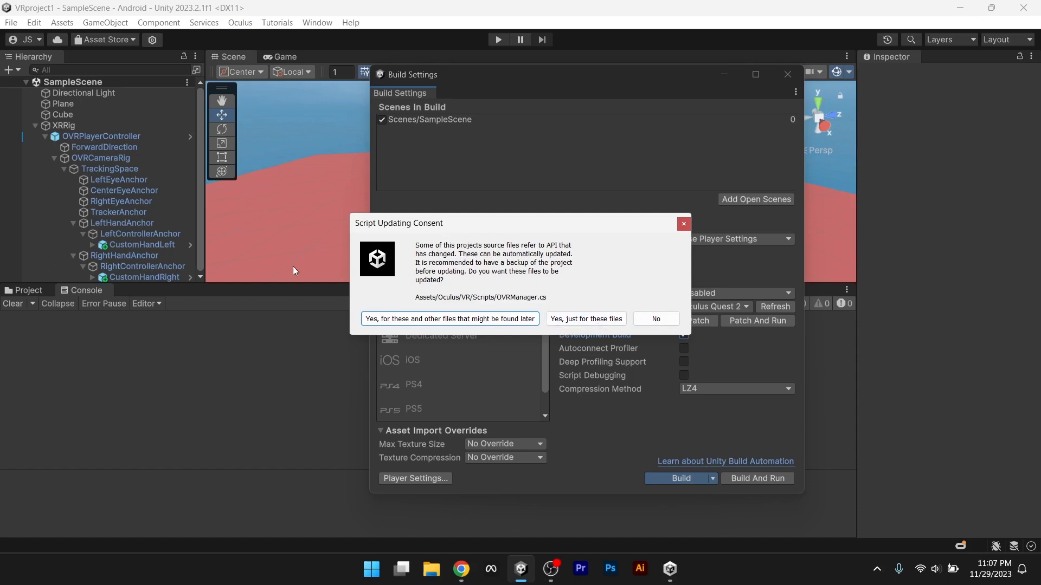
{"action": "left_click", "coordinate": [657, 319]}
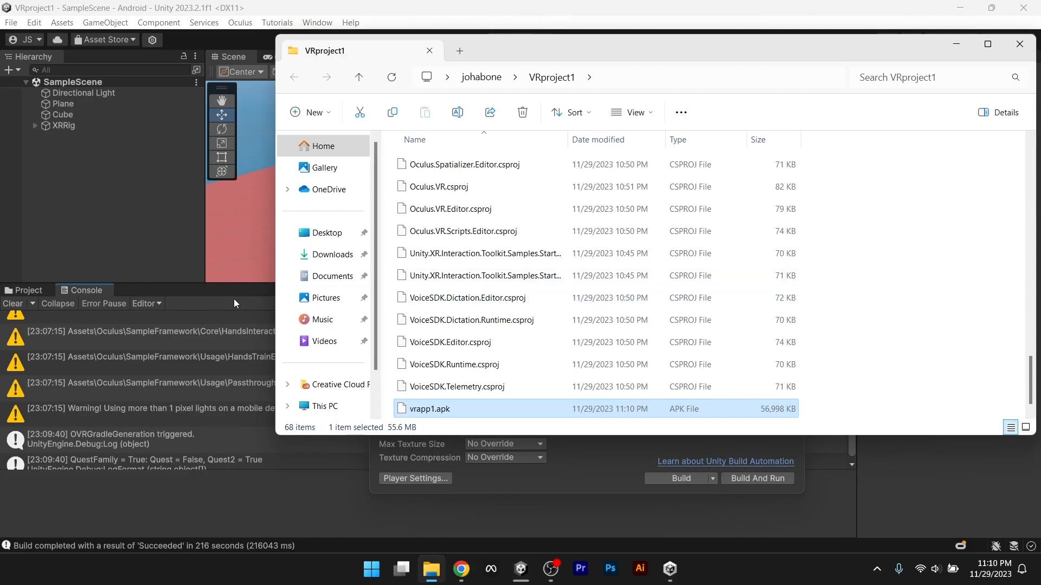
- Locate vrapp1.apk in the VRproject1 folder, moving the Fix Project Issues progress window out of the way and recentring the folder window
{"action": "scroll", "coordinate": [449, 343], "scroll_direction": "down", "scroll_amount": 1}
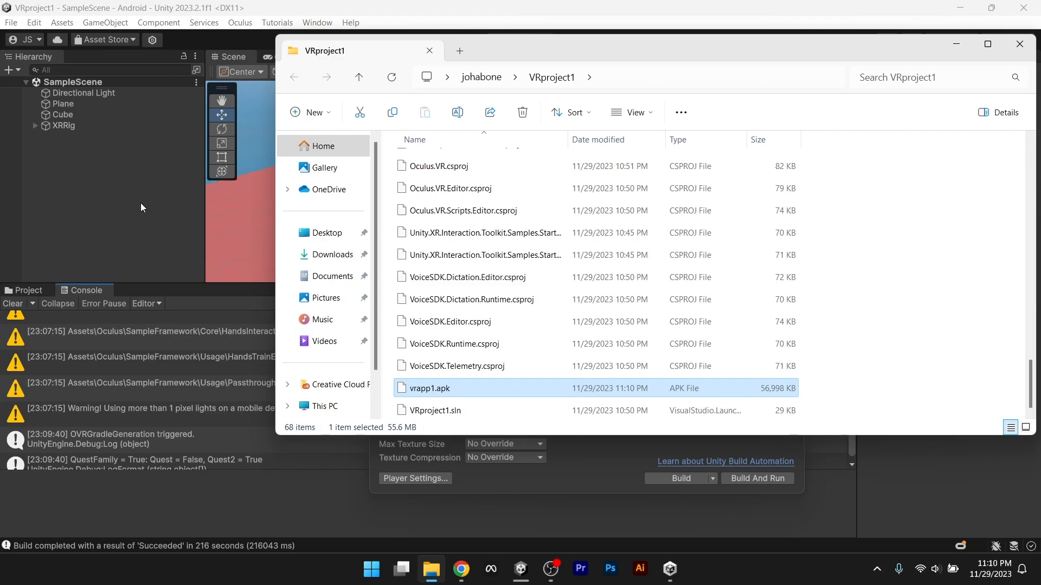
{"action": "left_click", "coordinate": [353, 54]}
{"action": "mouse_move", "coordinate": [353, 52]}
{"action": "left_mouse_down"}
{"action": "mouse_move", "coordinate": [564, 140]}
{"action": "mouse_move", "coordinate": [340, 50]}
{"action": "left_mouse_up"}
{"action": "left_click_drag", "start_coordinate": [522, 46], "coordinate": [668, 61]}
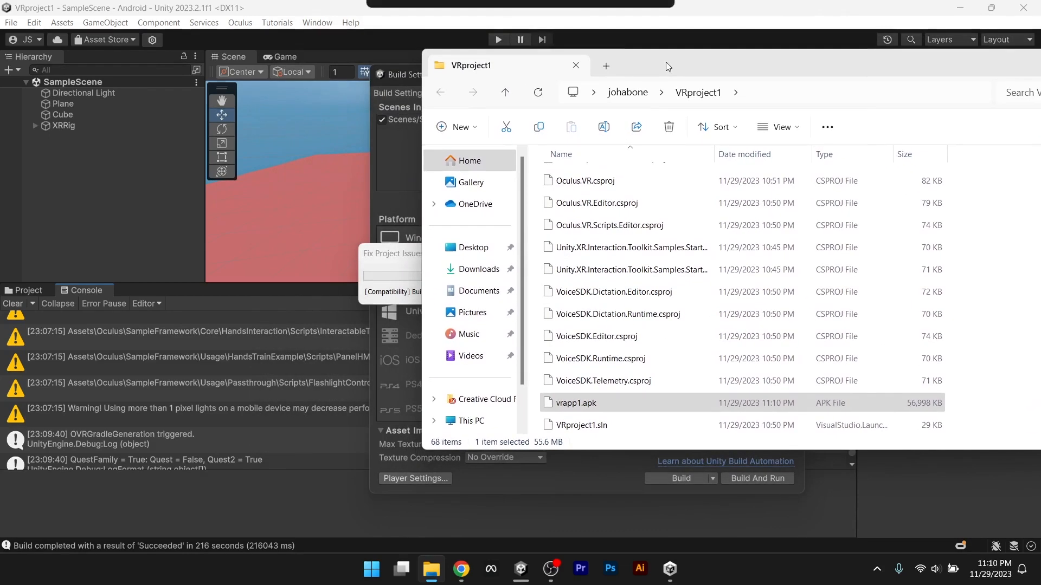
{"action": "left_click", "coordinate": [395, 255]}
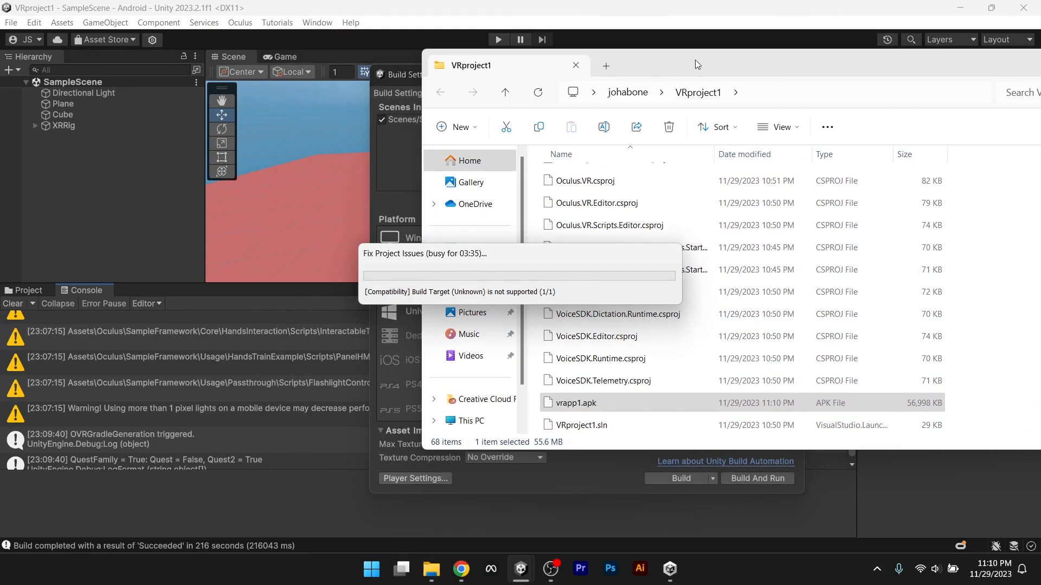
{"action": "left_click_drag", "start_coordinate": [474, 259], "coordinate": [1040, 551]}
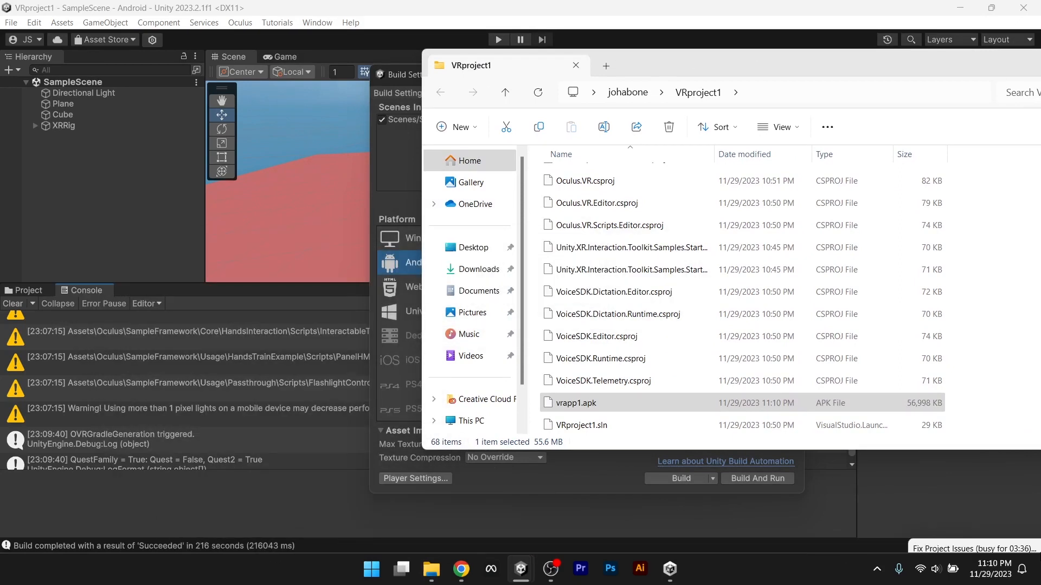
{"action": "left_click_drag", "start_coordinate": [811, 55], "coordinate": [582, 51]}
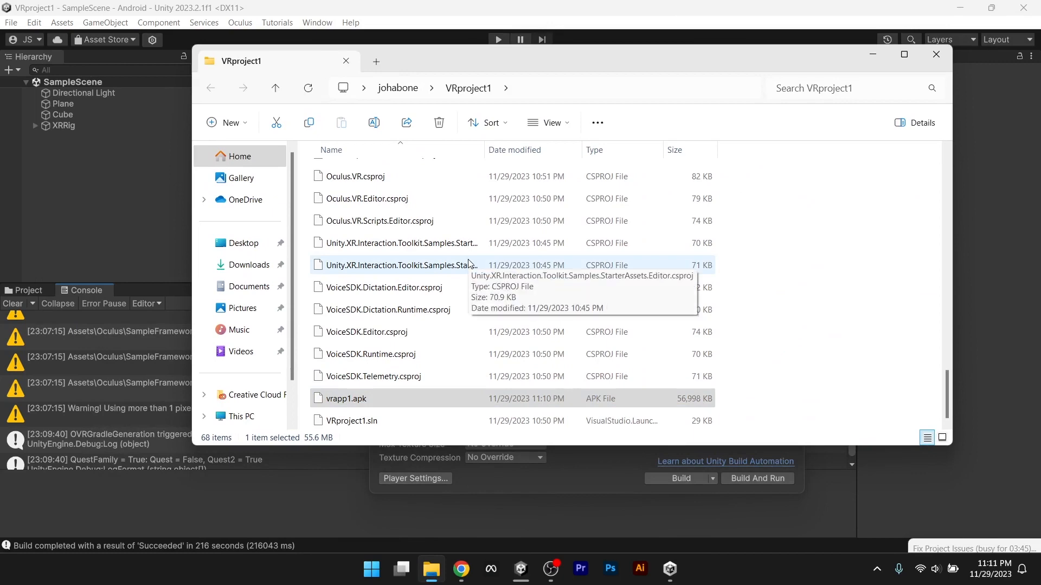
- Switch to Chrome, search for the Meta developer hub download in a new tab, and review the Meta Quest Developer Hub for Windows page
{"action": "left_click", "coordinate": [492, 570]}
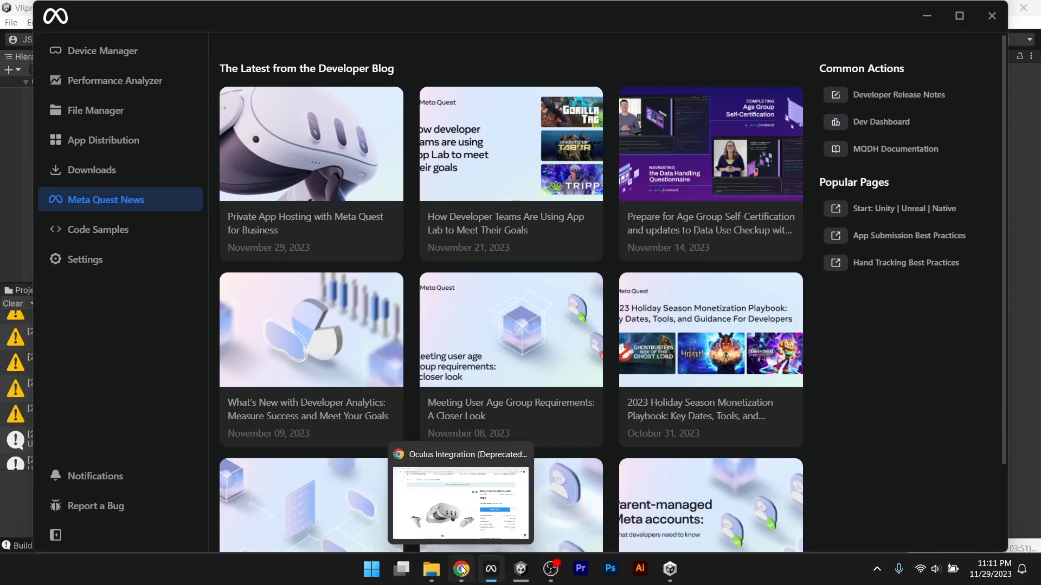
{"action": "left_click", "coordinate": [469, 571]}
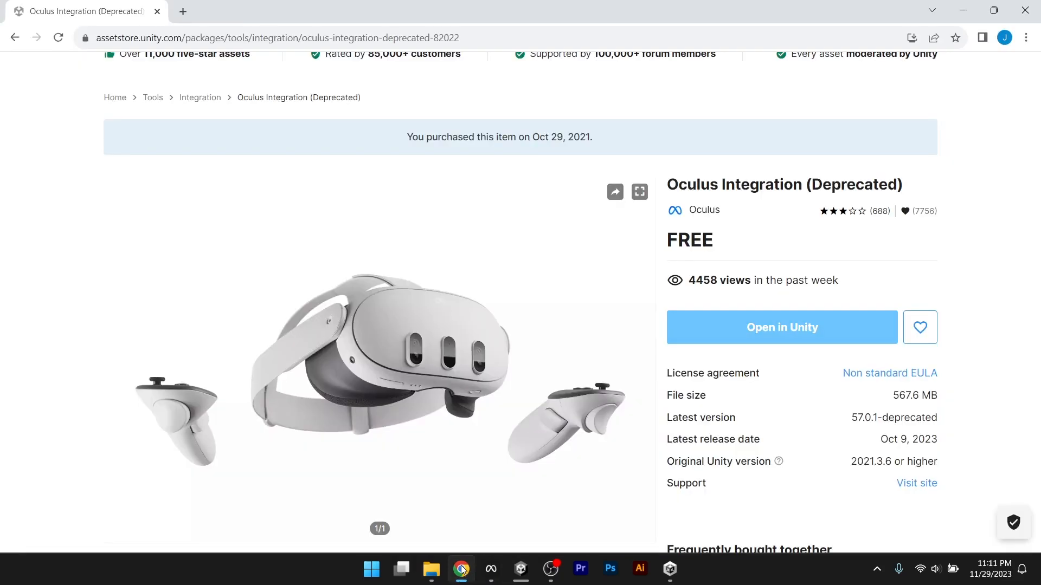
{"action": "left_click", "coordinate": [181, 12]}
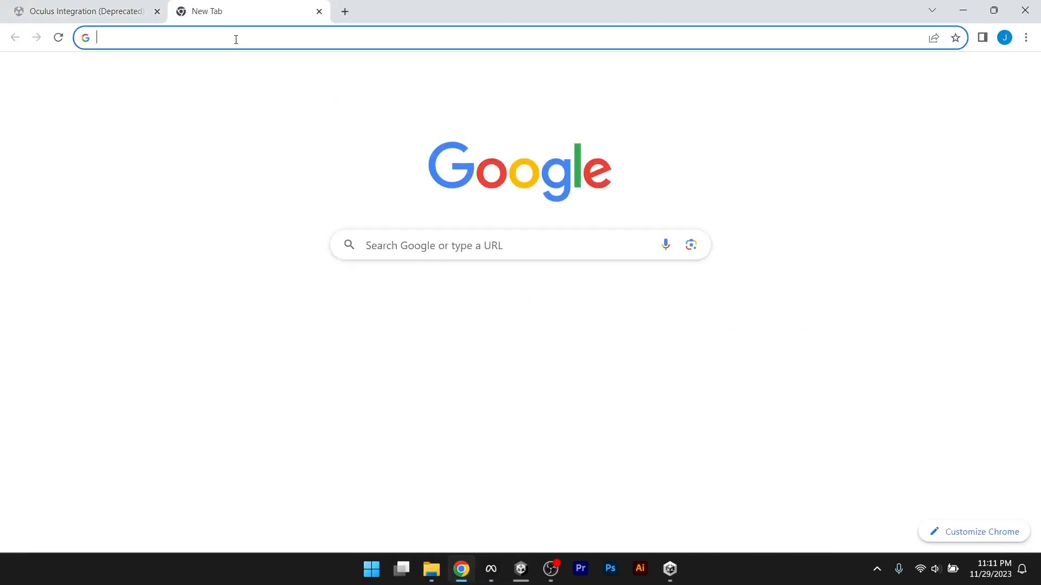
{"action": "left_click", "coordinate": [235, 38]}
{"action": "type", "text": "me"}
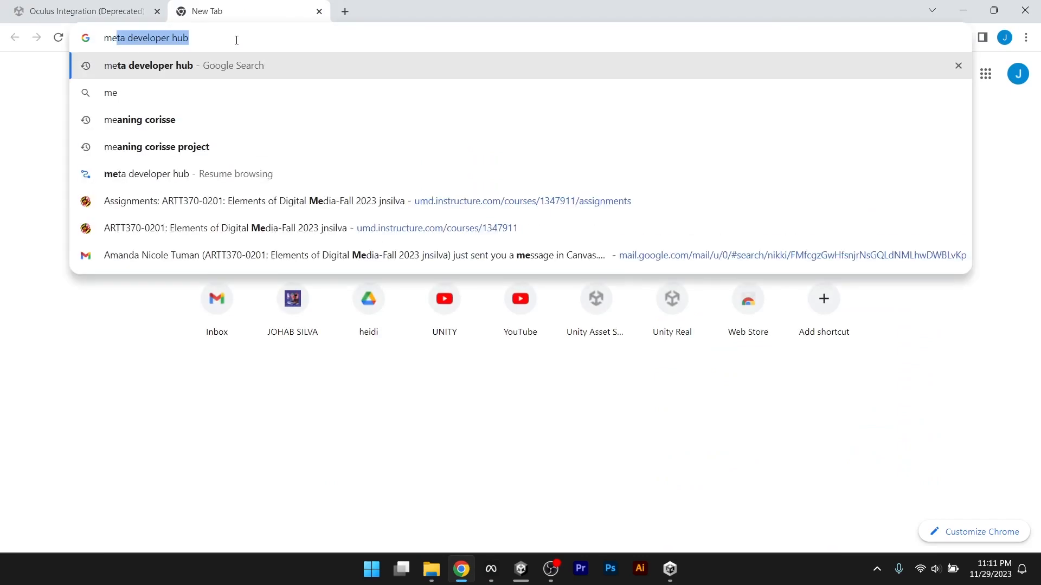
{"action": "key", "text": "BackSpace"}
{"action": "key", "text": "BackSpace"}
{"action": "key", "text": "BackSpace"}
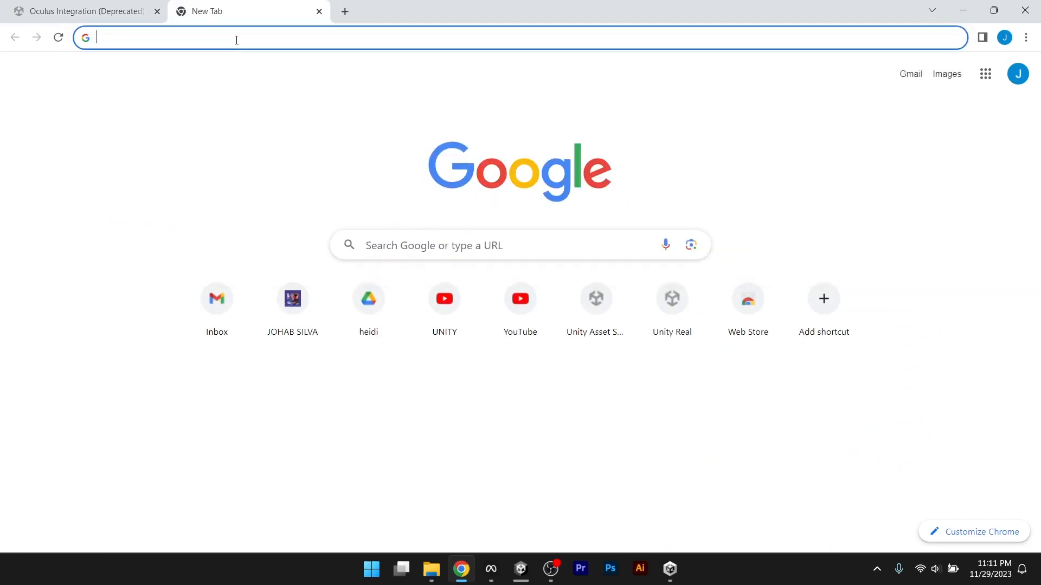
{"action": "type", "text": "meta develo"}
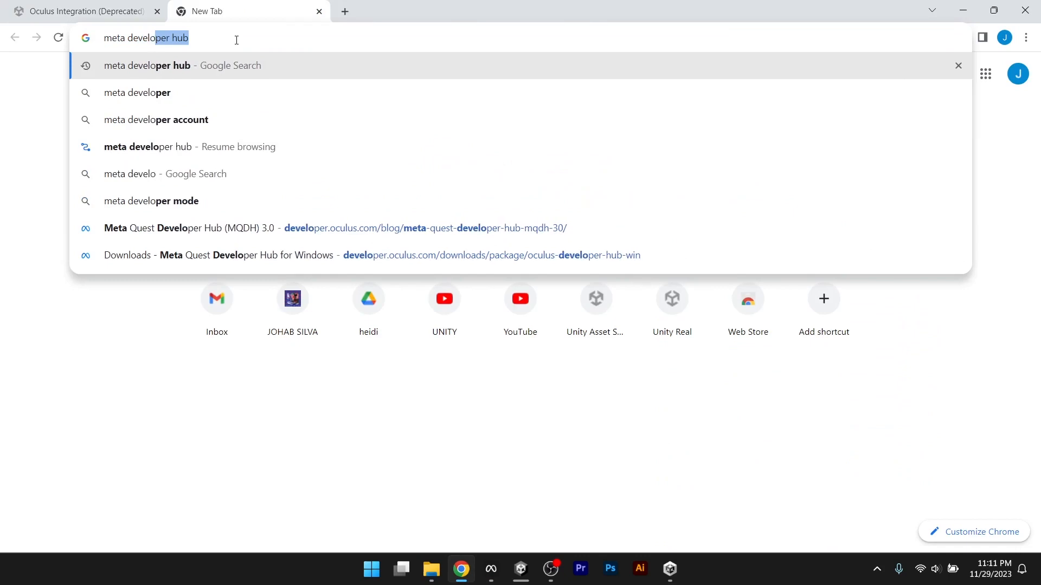
{"action": "type", "text": "per hub dowload"}
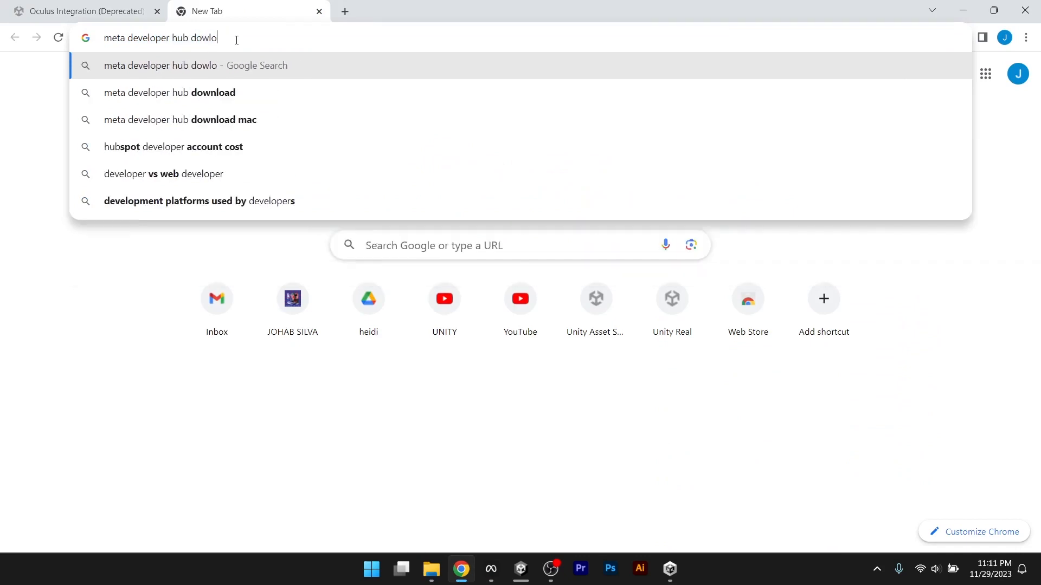
{"action": "key", "text": "Return"}
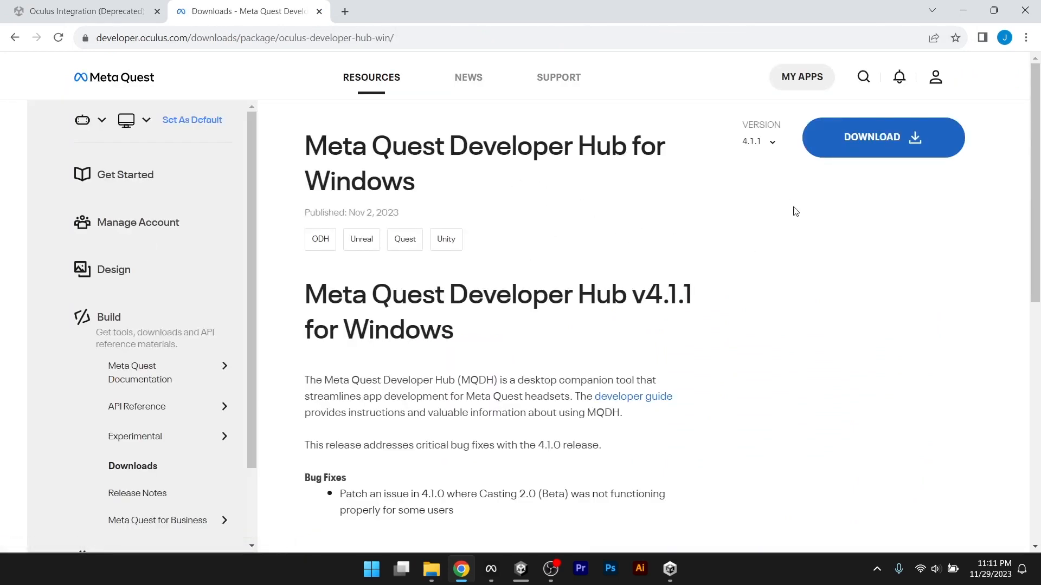
{"action": "scroll", "coordinate": [808, 427], "scroll_direction": "down", "scroll_amount": 6}
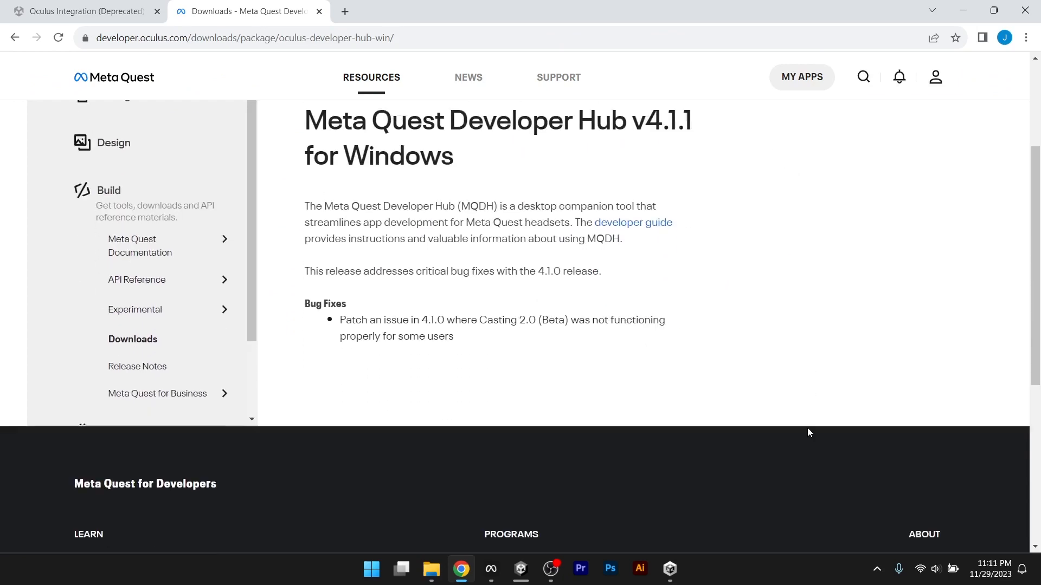
{"action": "scroll", "coordinate": [808, 428], "scroll_direction": "up", "scroll_amount": 6}
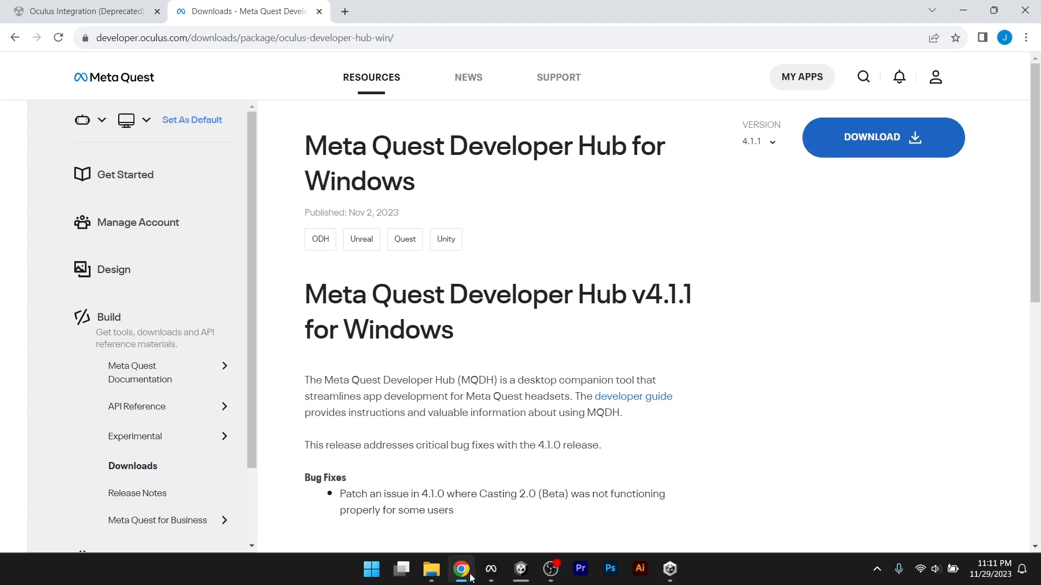
- Check vrapp1.apk in File Explorer, and switch to Meta Quest Developer Hub to open the Device Manager
{"action": "left_click", "coordinate": [493, 575]}
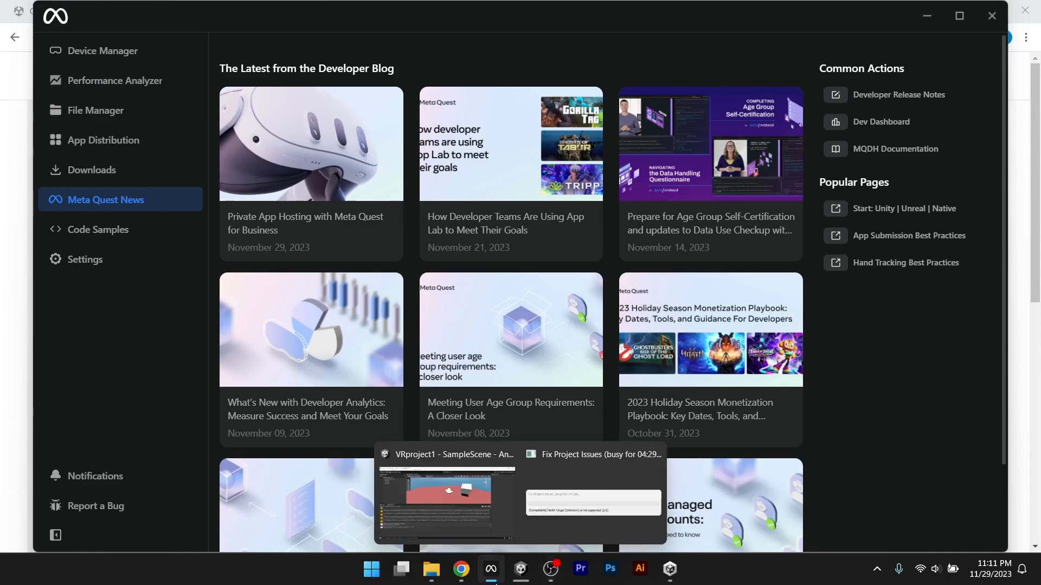
{"action": "left_click", "coordinate": [430, 569]}
{"action": "left_click", "coordinate": [378, 404]}
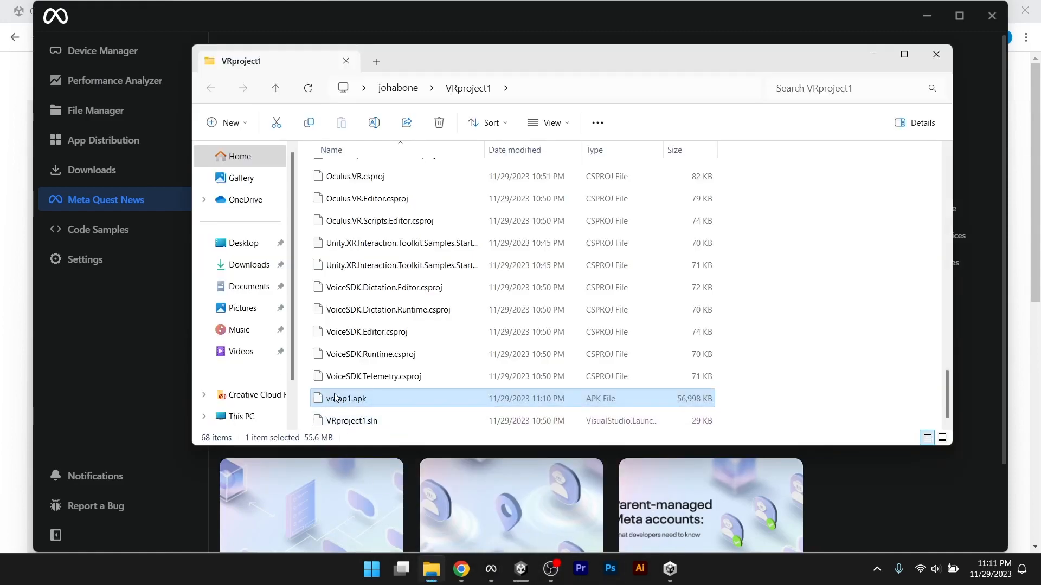
{"action": "left_click", "coordinate": [23, 330]}
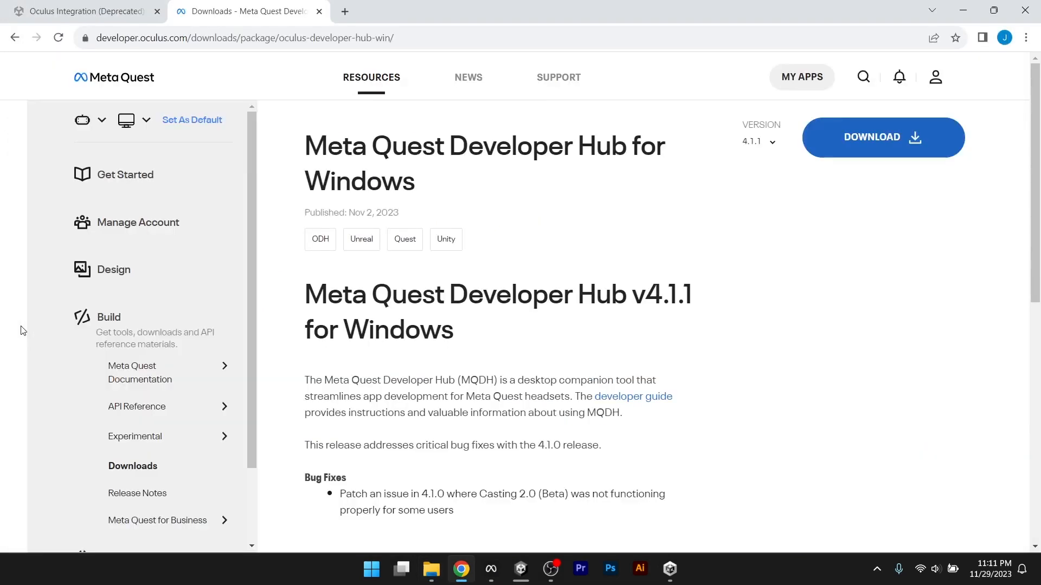
{"action": "left_click", "coordinate": [491, 570]}
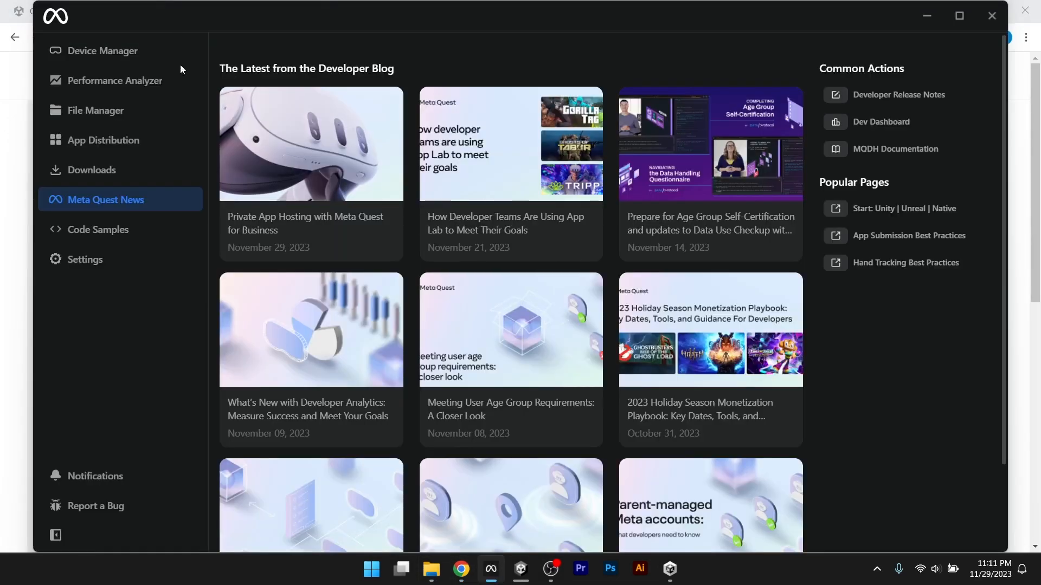
{"action": "left_click", "coordinate": [129, 52]}
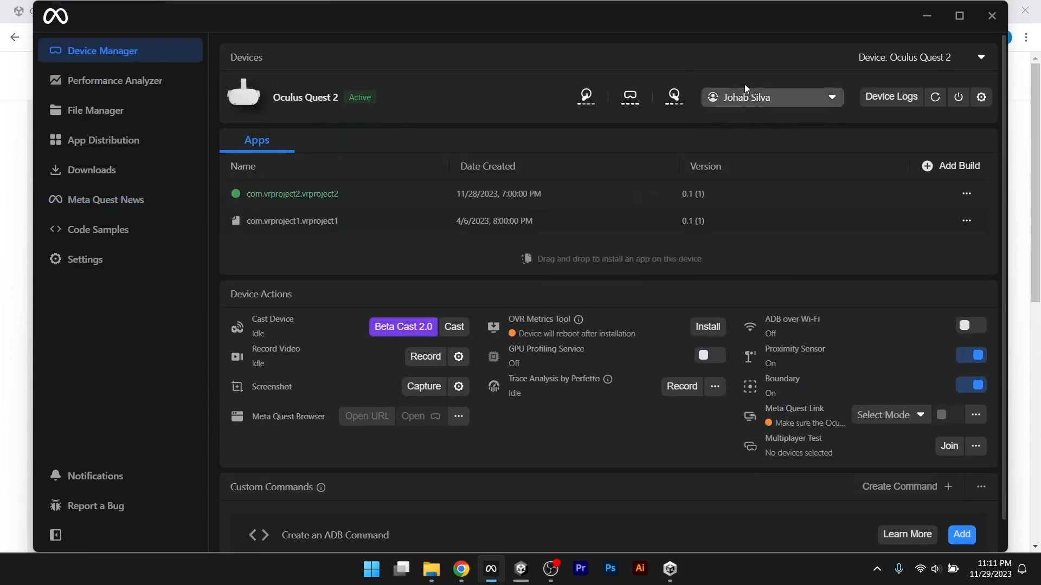
- Inspect the headset's account options and its on-device videos in File Manager, and return to the Device Manager
{"action": "left_click", "coordinate": [833, 101]}
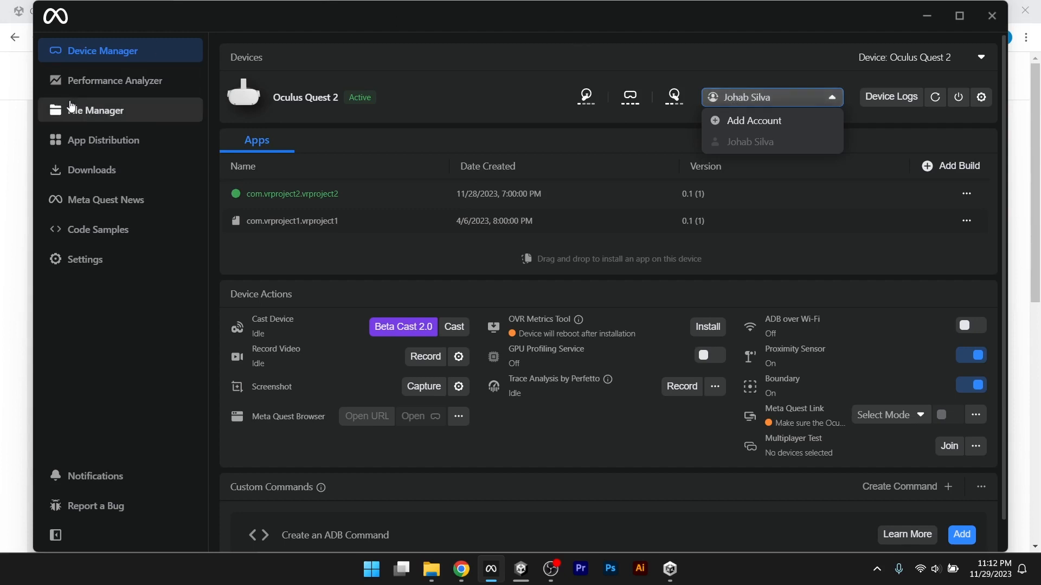
{"action": "left_click", "coordinate": [88, 111]}
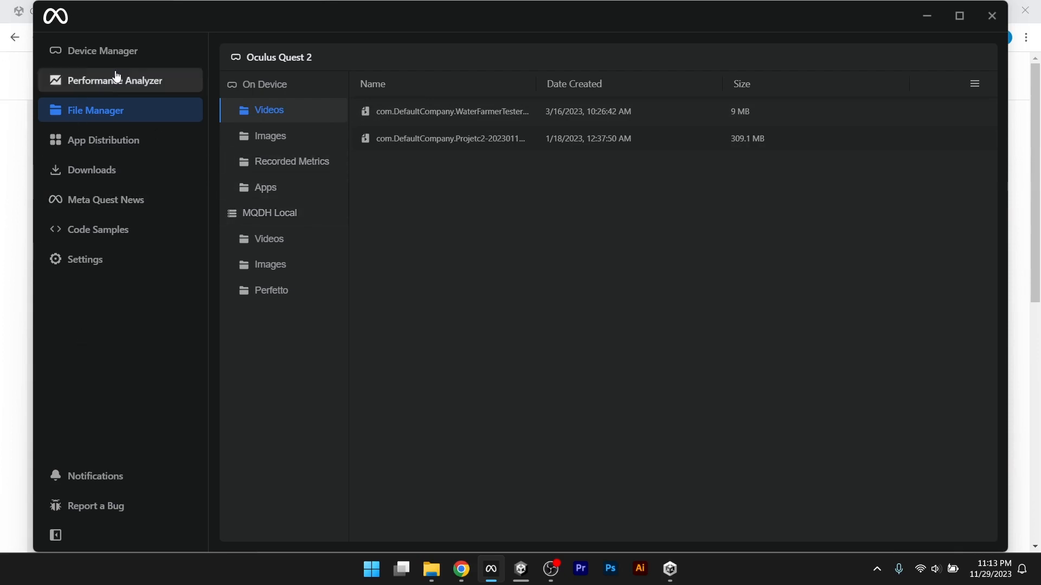
{"action": "left_click", "coordinate": [93, 52]}
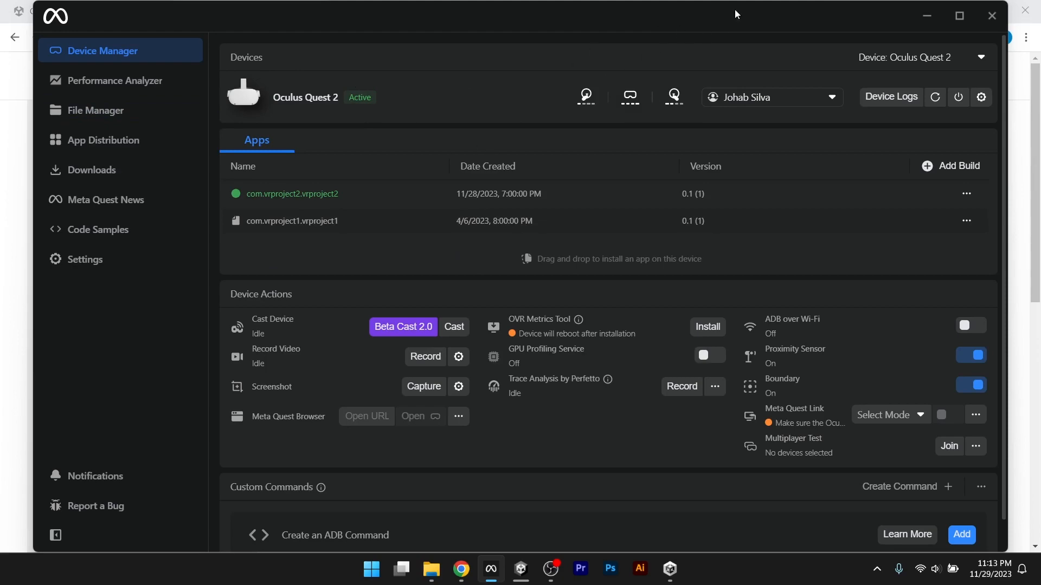
- Shift the Developer Hub window aside and widen it to nearly fill the screen
{"action": "left_click_drag", "start_coordinate": [736, 14], "coordinate": [698, 8]}
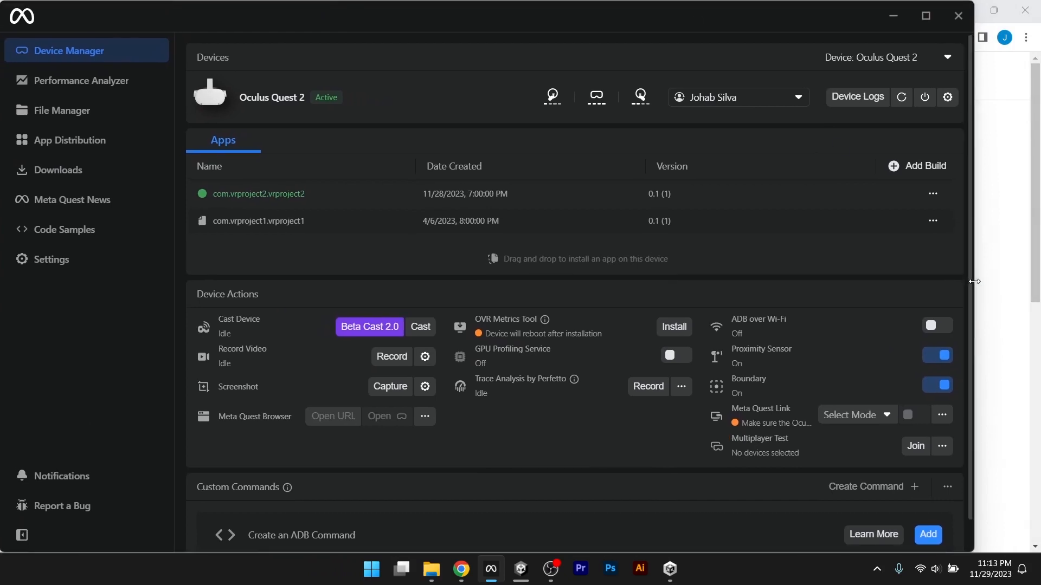
{"action": "left_click_drag", "start_coordinate": [974, 281], "coordinate": [1033, 281]}
{"action": "mouse_move", "coordinate": [401, 569]}
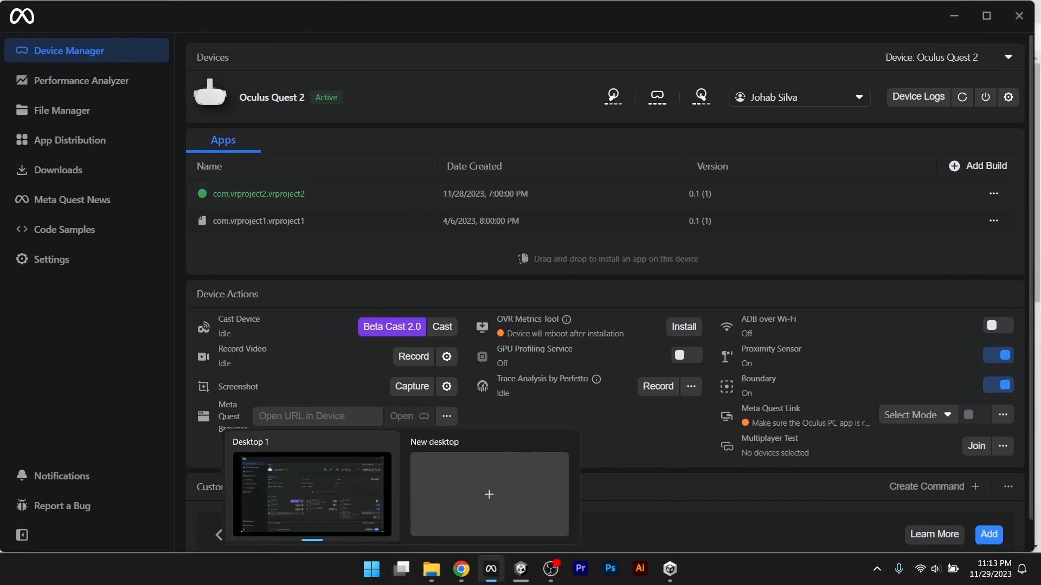
{"action": "mouse_move", "coordinate": [490, 572]}
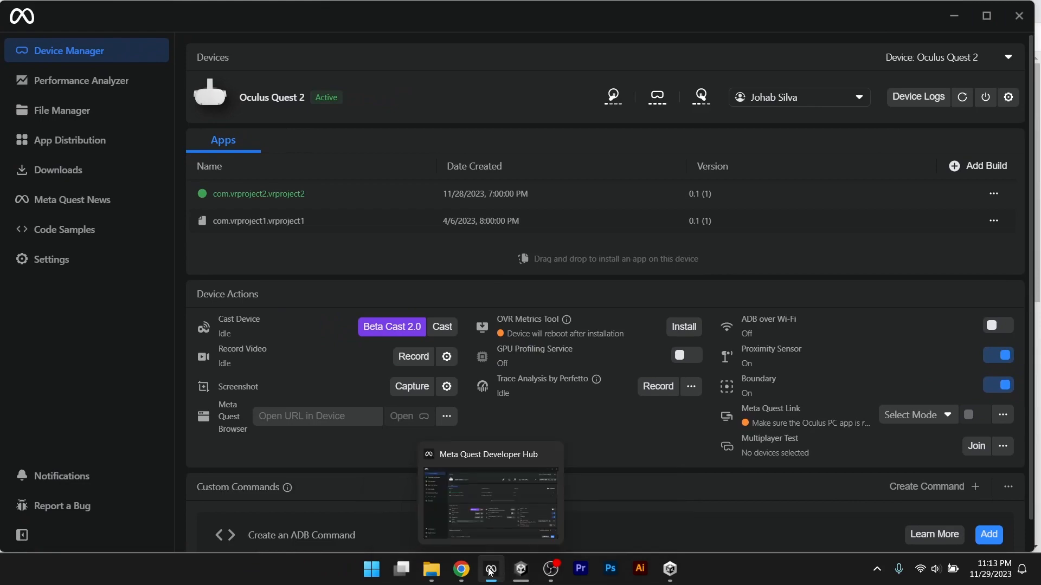
{"action": "mouse_move", "coordinate": [521, 570]}
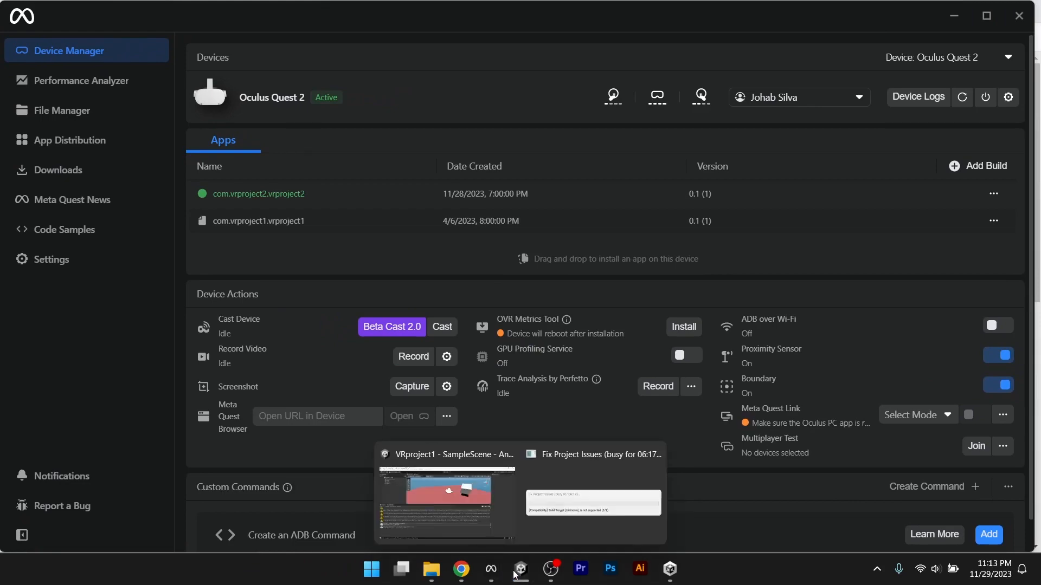
{"action": "left_click", "coordinate": [454, 514]}
{"action": "left_click", "coordinate": [11, 23]}
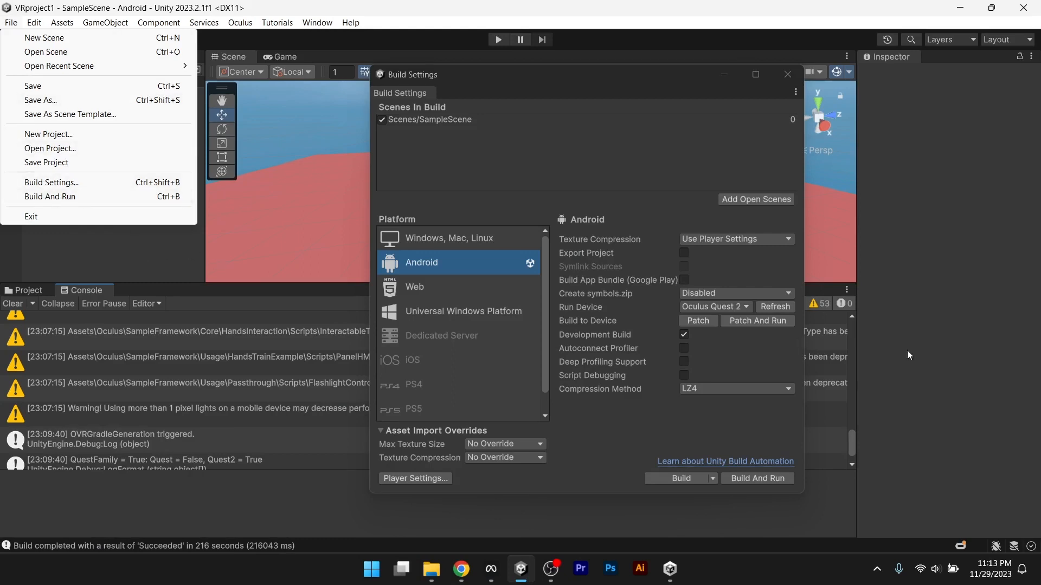
{"action": "left_click", "coordinate": [944, 347]}
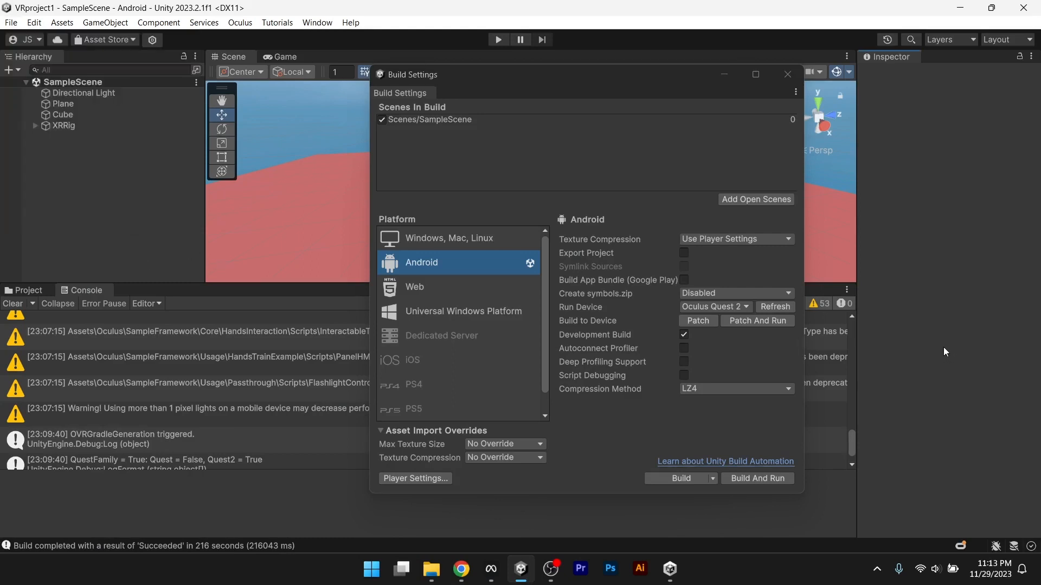
{"action": "left_click", "coordinate": [490, 569]}
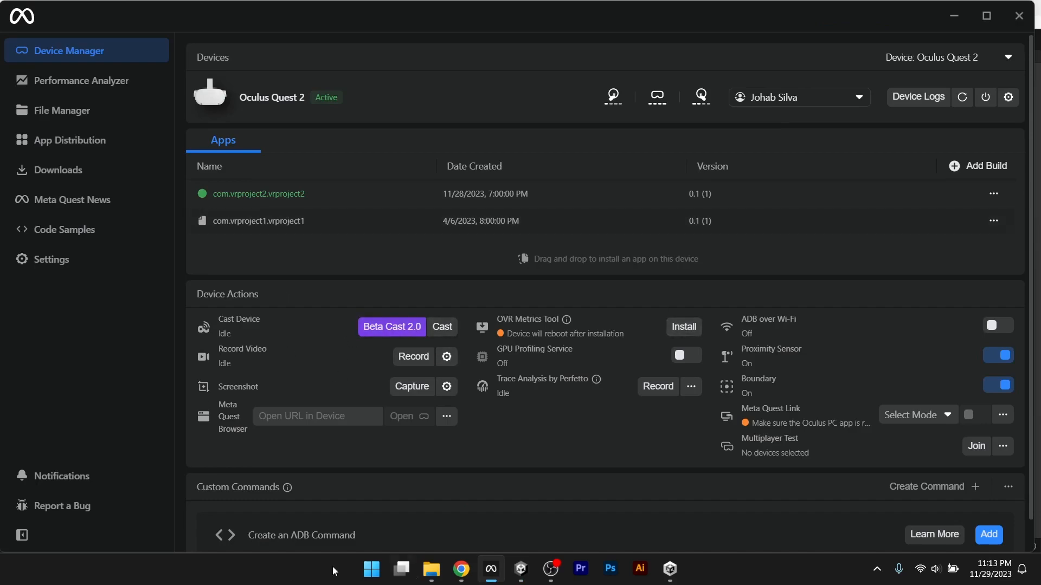
- Bring the VRproject1 folder in File Explorer beside the device's app list in a narrow window, and install vrapp1.apk on the Oculus Quest 2
{"action": "left_click", "coordinate": [430, 569]}
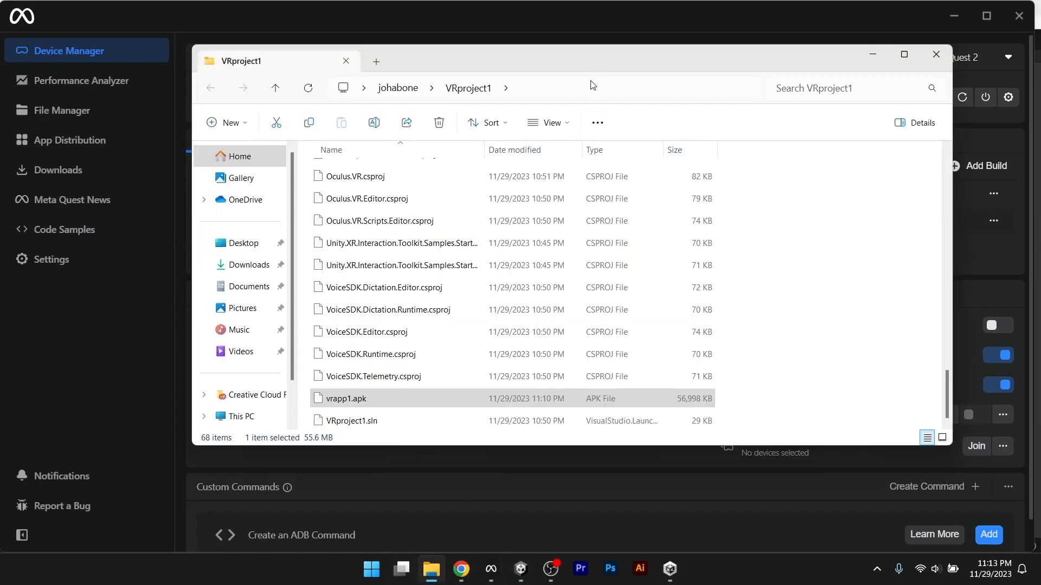
{"action": "left_click_drag", "start_coordinate": [611, 65], "coordinate": [464, 104]}
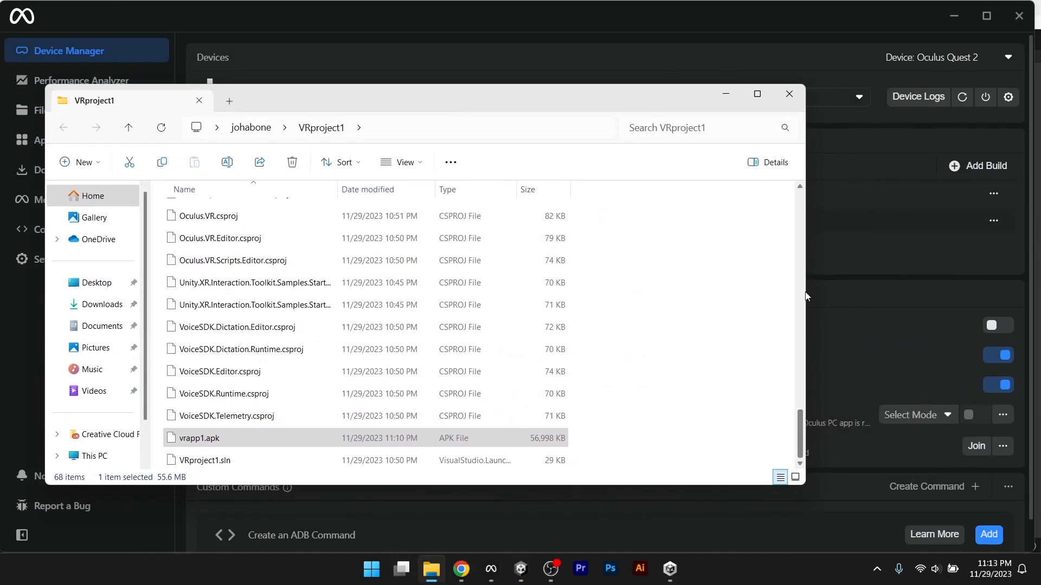
{"action": "left_click_drag", "start_coordinate": [810, 292], "coordinate": [310, 258]}
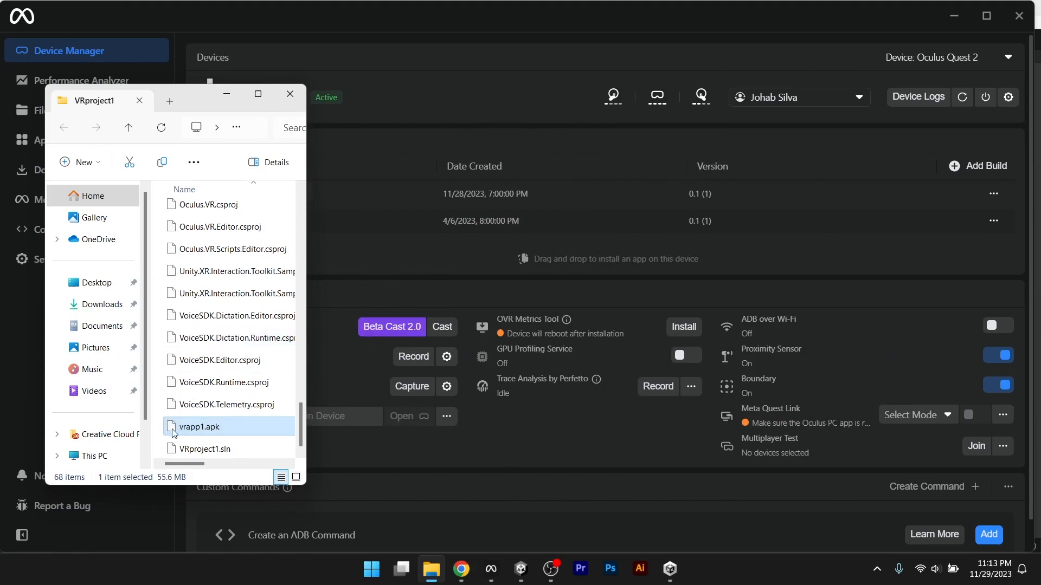
{"action": "left_click_drag", "start_coordinate": [174, 432], "coordinate": [792, 256]}
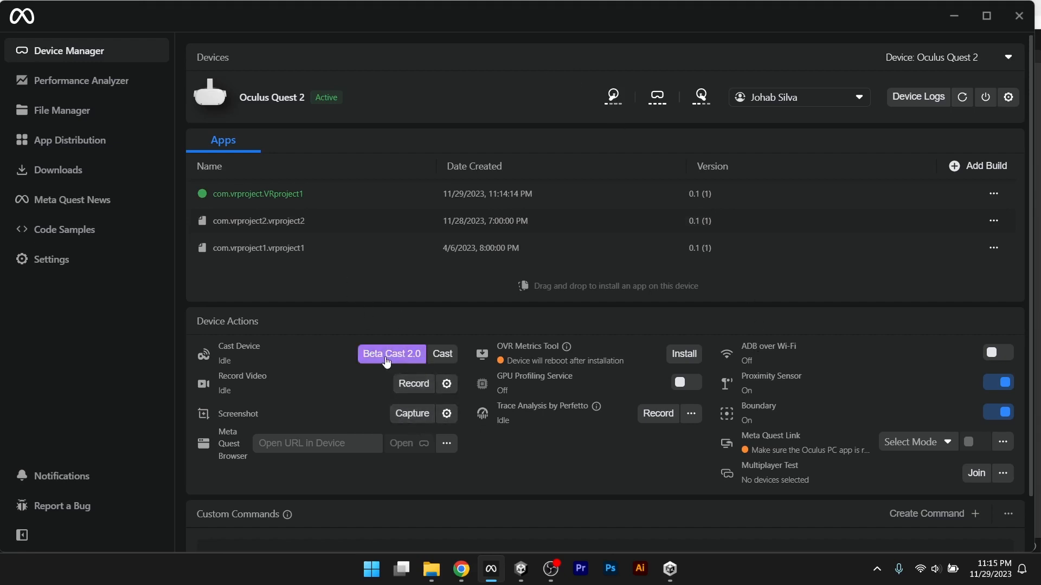
- Cast the headset's view with the standard cast, allow Developer Hub through the firewall, and close the cast after viewing the VR scene
{"action": "left_click", "coordinate": [443, 358]}
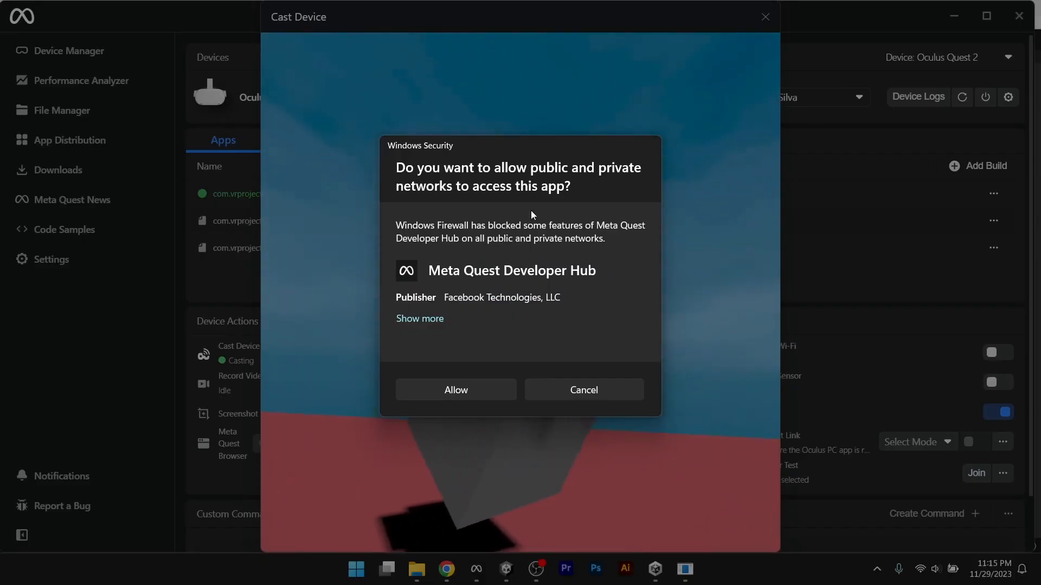
{"action": "left_click", "coordinate": [489, 396]}
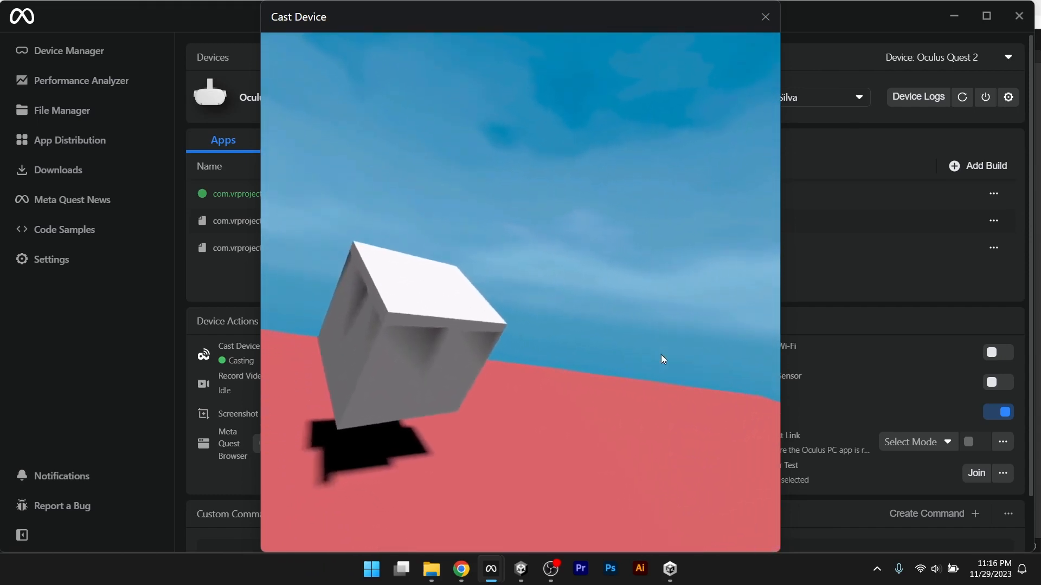
{"action": "left_click", "coordinate": [766, 17]}
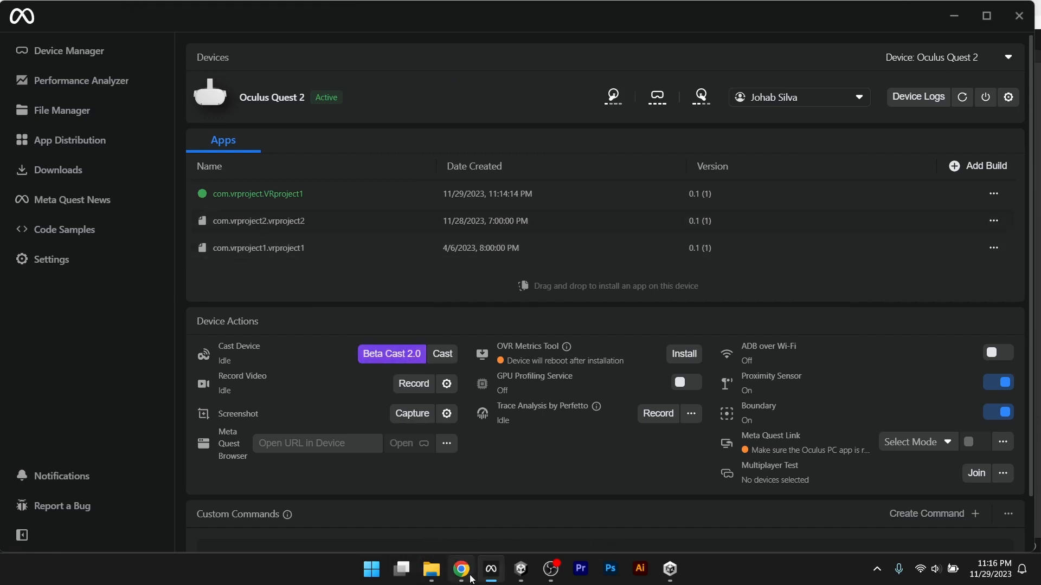
- Switch to Chrome and review the Meta Quest Developer Hub download page and the Oculus Integration asset page
{"action": "mouse_move", "coordinate": [473, 579]}
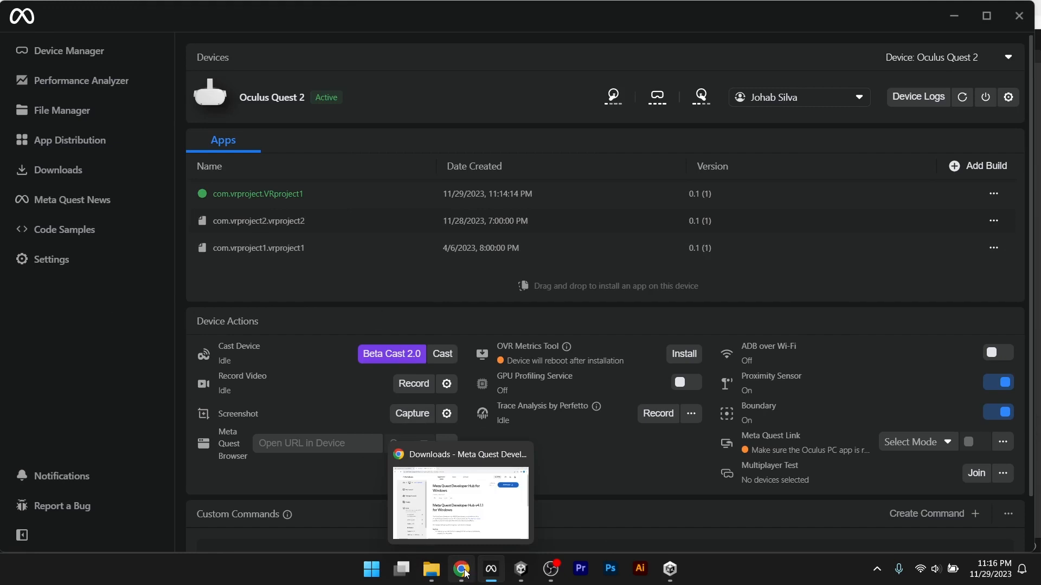
{"action": "left_click", "coordinate": [466, 574]}
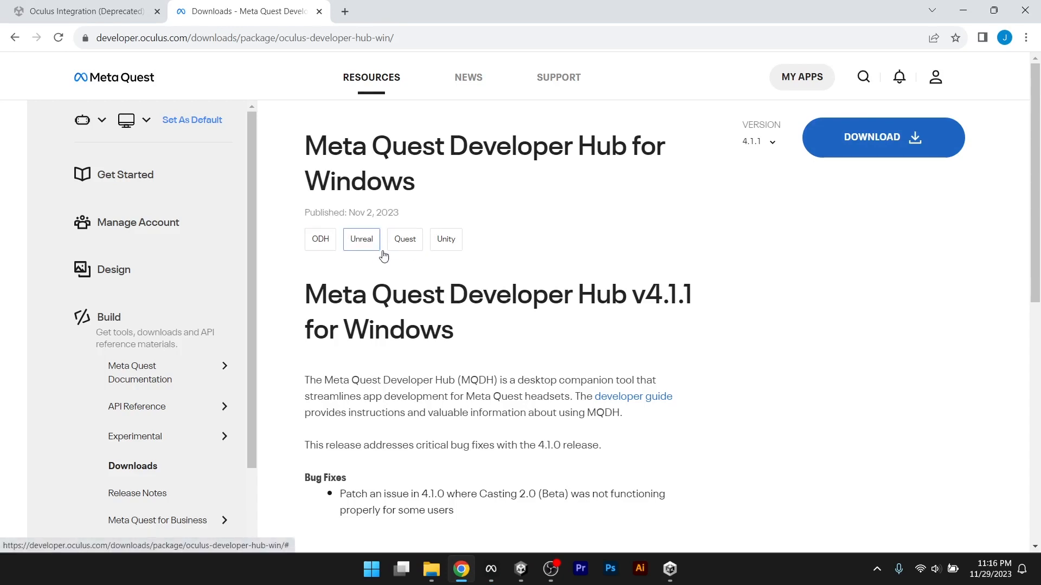
{"action": "scroll", "coordinate": [673, 332], "scroll_direction": "down", "scroll_amount": 4}
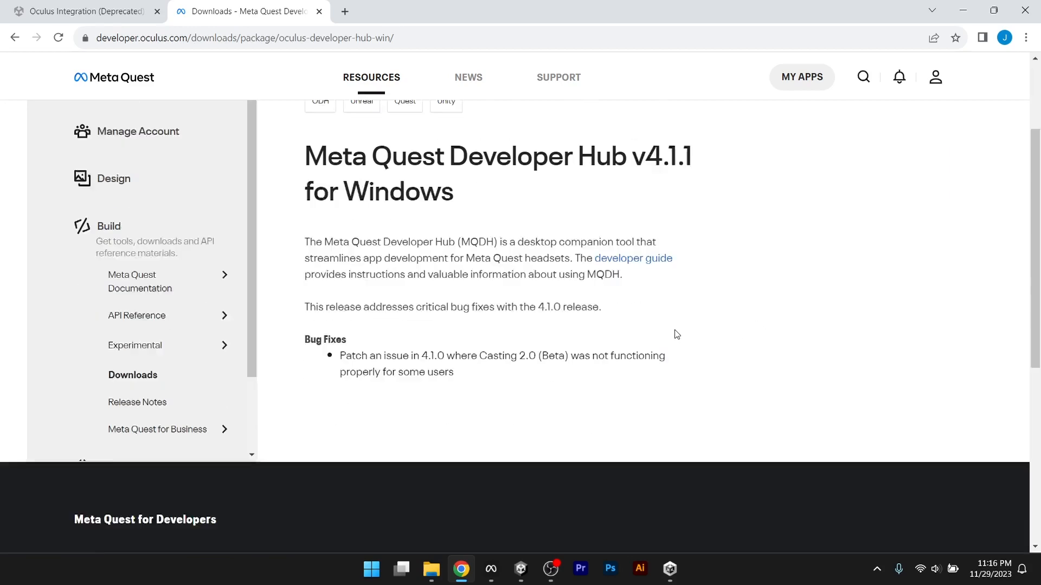
{"action": "scroll", "coordinate": [674, 332], "scroll_direction": "up", "scroll_amount": 4}
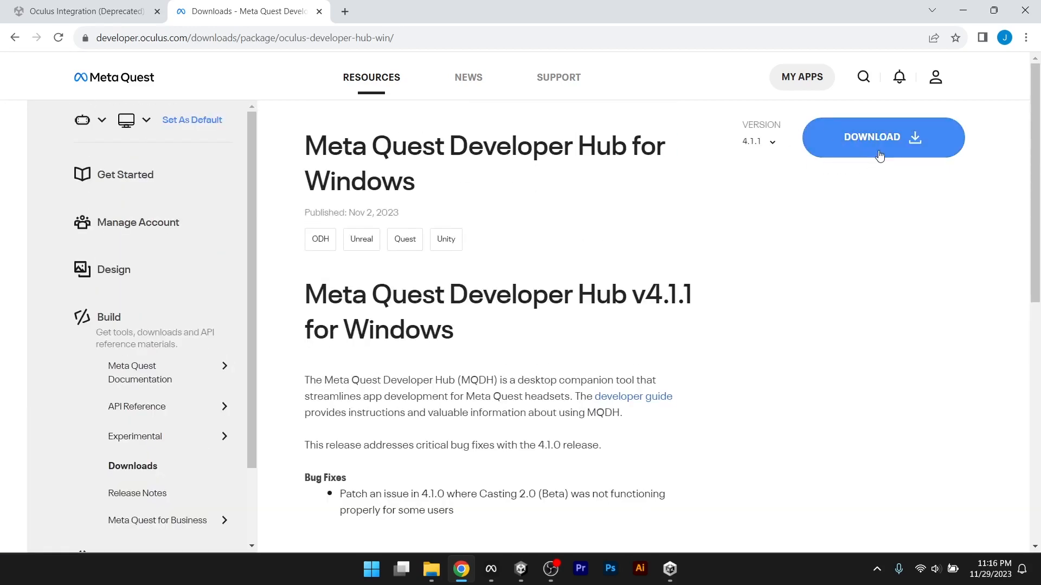
{"action": "left_click", "coordinate": [64, 12]}
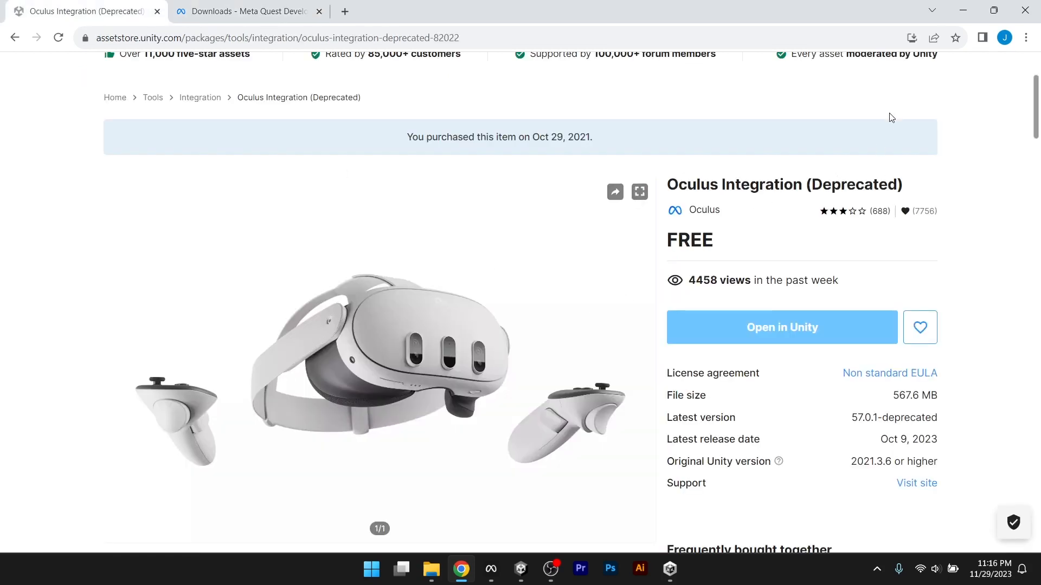
- Switch to Unity, close the Build Settings window, and look through the warnings and build messages in the Console
{"action": "left_click", "coordinate": [519, 569]}
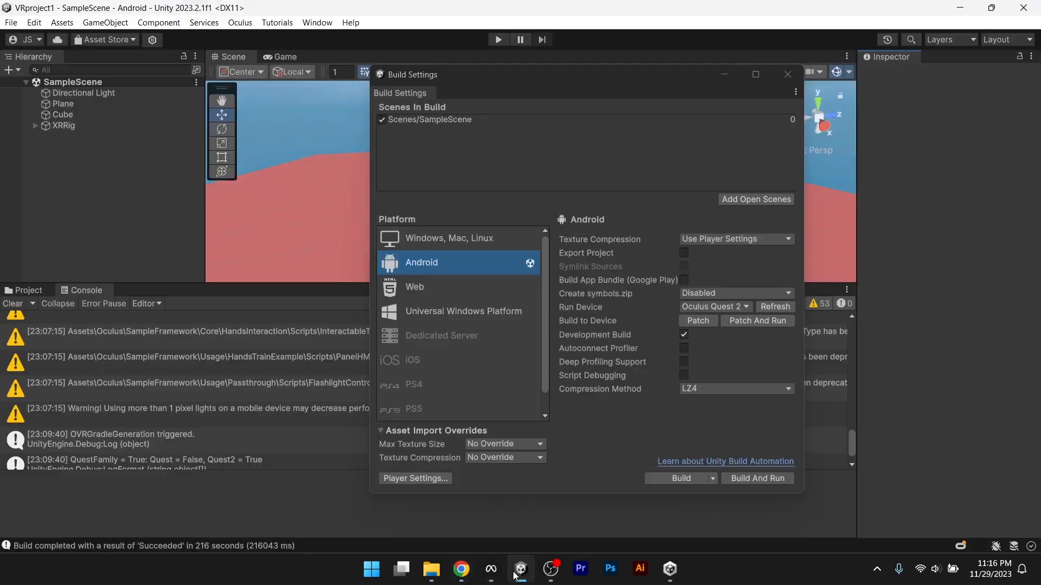
{"action": "left_click", "coordinate": [270, 426]}
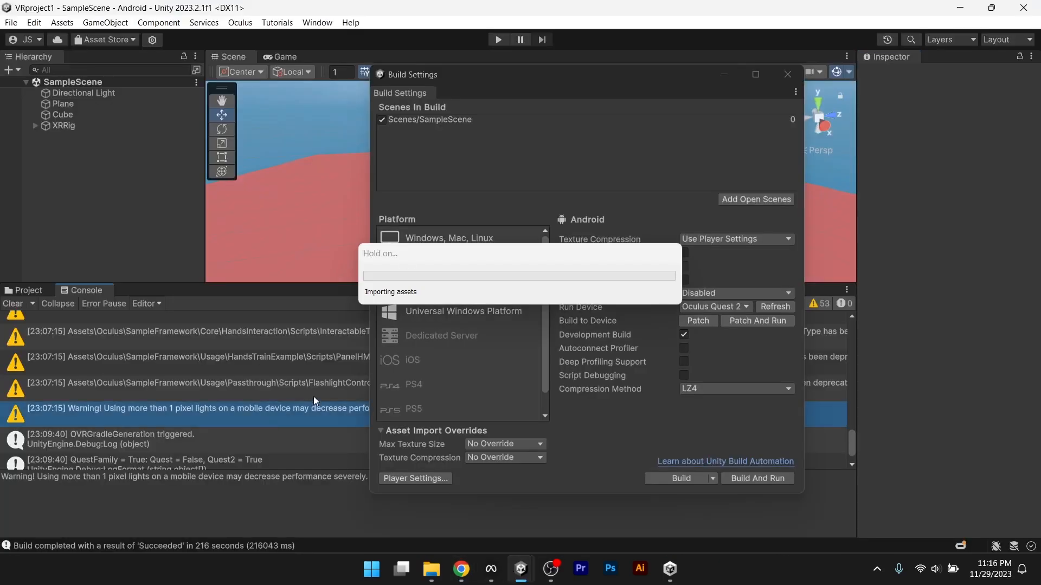
{"action": "left_click", "coordinate": [788, 75]}
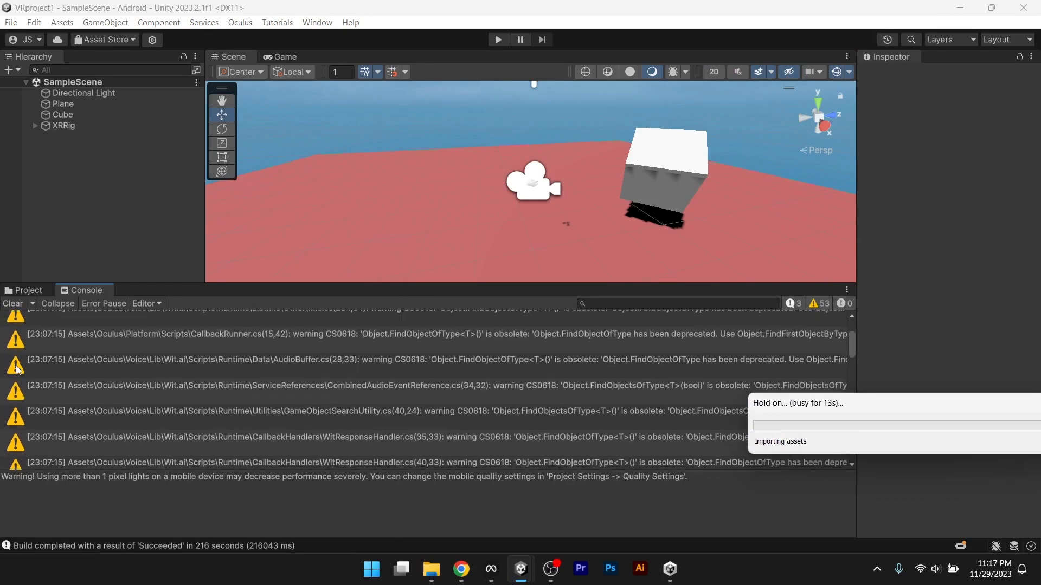
{"action": "left_click", "coordinate": [69, 321]}
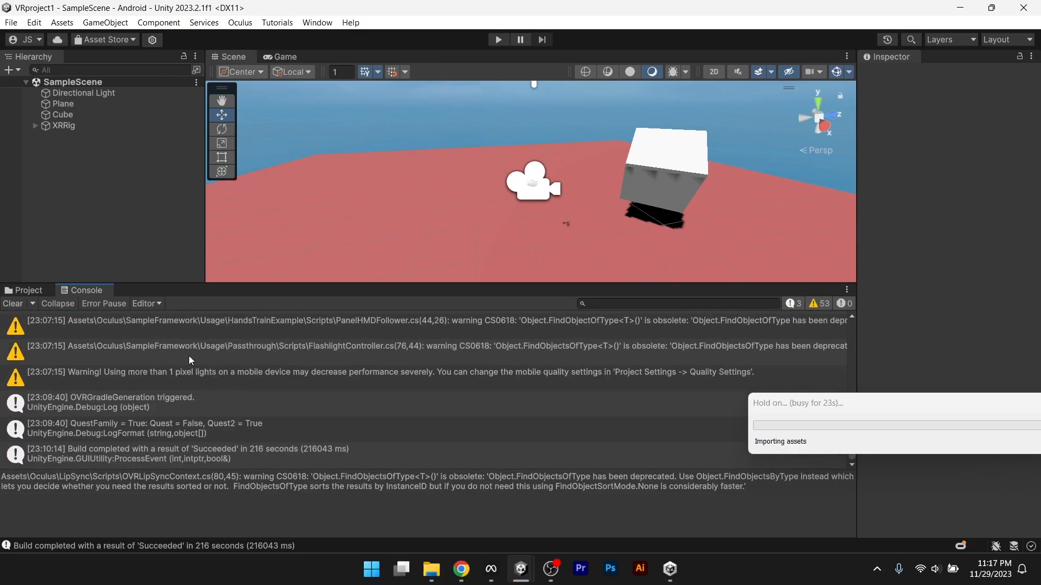
- Show the project assets again and enlarge the Scene view to examine the cube, plane and camera rig from several angles
{"action": "left_click", "coordinate": [39, 292]}
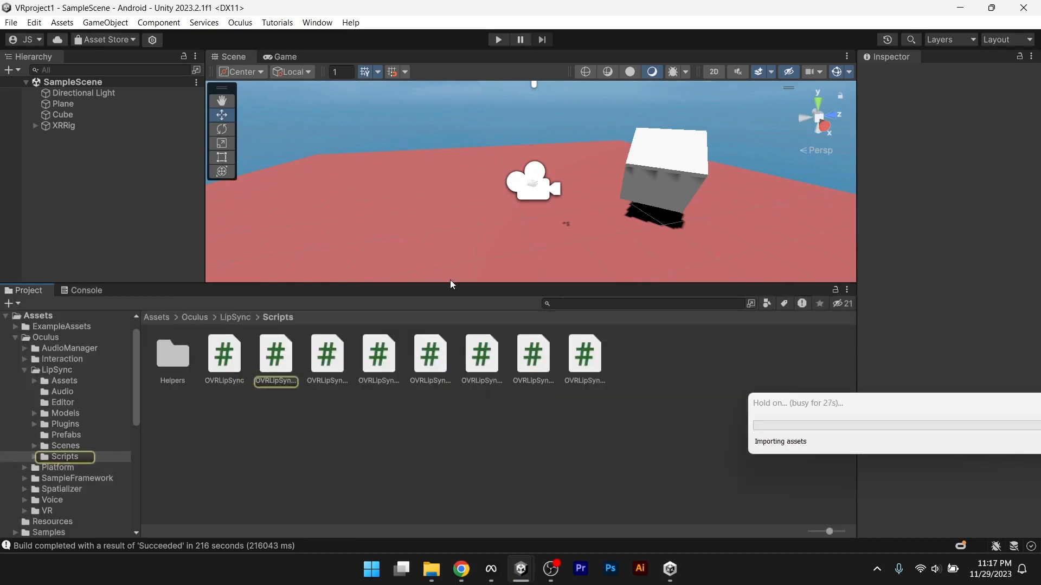
{"action": "left_click_drag", "start_coordinate": [452, 283], "coordinate": [482, 437]}
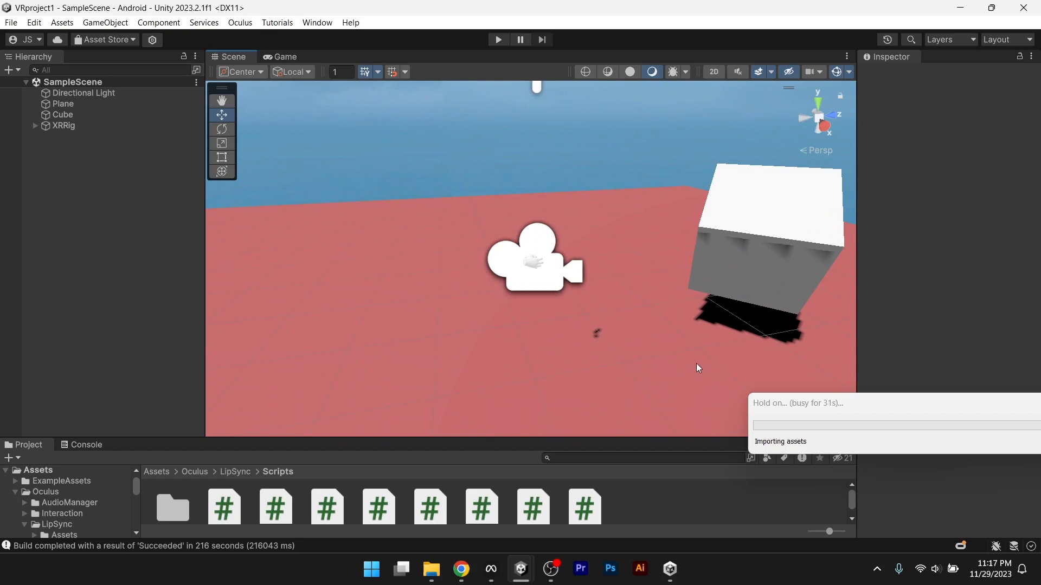
{"action": "left_click_drag", "start_coordinate": [697, 363], "coordinate": [609, 310], "text": "alt"}
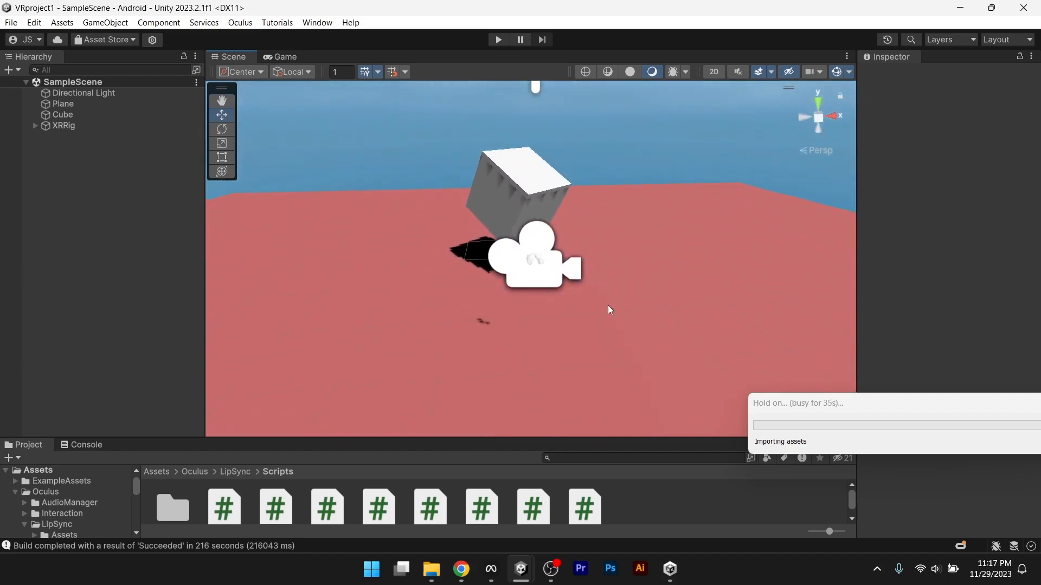
{"action": "left_click_drag", "start_coordinate": [448, 326], "coordinate": [342, 186], "text": "alt"}
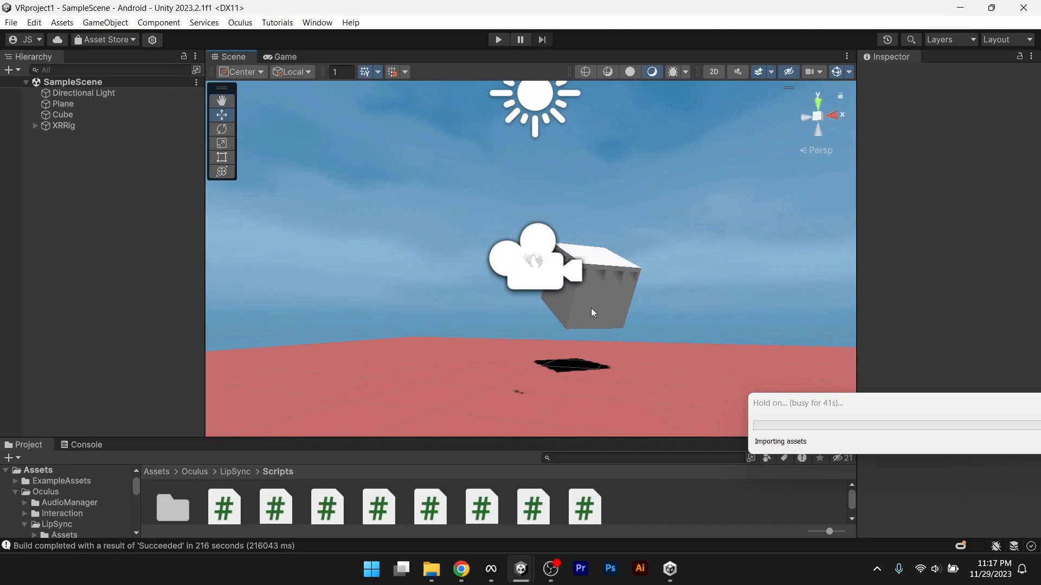
{"action": "left_click_drag", "start_coordinate": [427, 269], "coordinate": [546, 394], "text": "alt"}
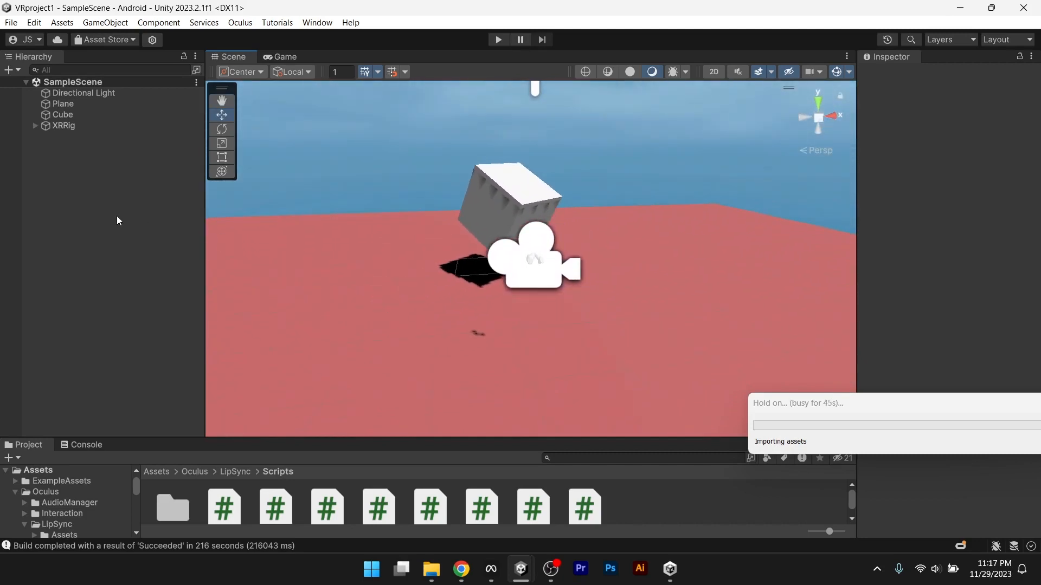
- Examine the XRRig hierarchy through OVRPlayerController, OVRCameraRig and TrackingSpace to both hand anchors, and collapse XRRig
{"action": "left_click", "coordinate": [34, 126]}
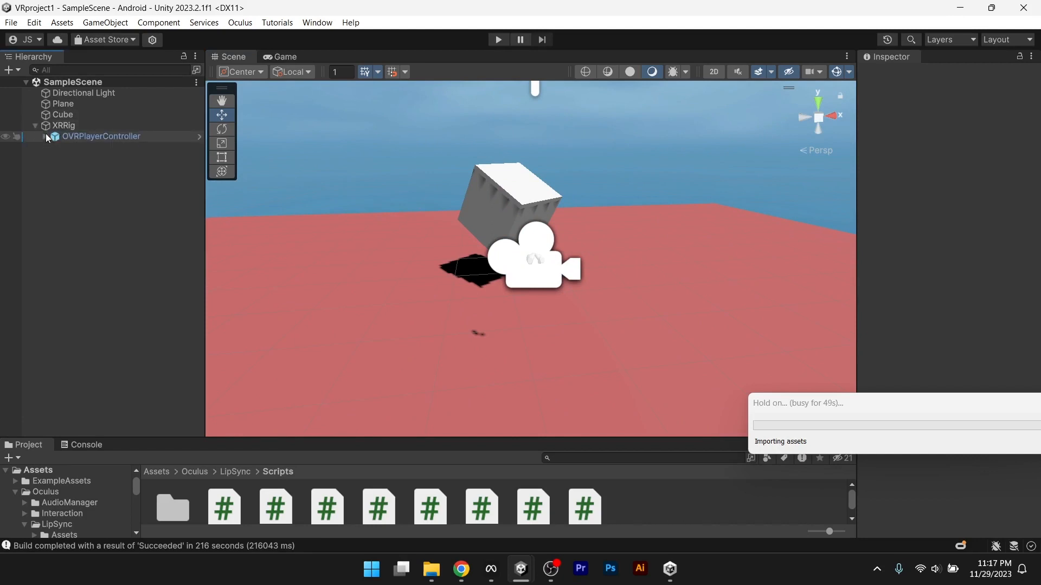
{"action": "left_click", "coordinate": [45, 136]}
{"action": "left_click", "coordinate": [54, 158]}
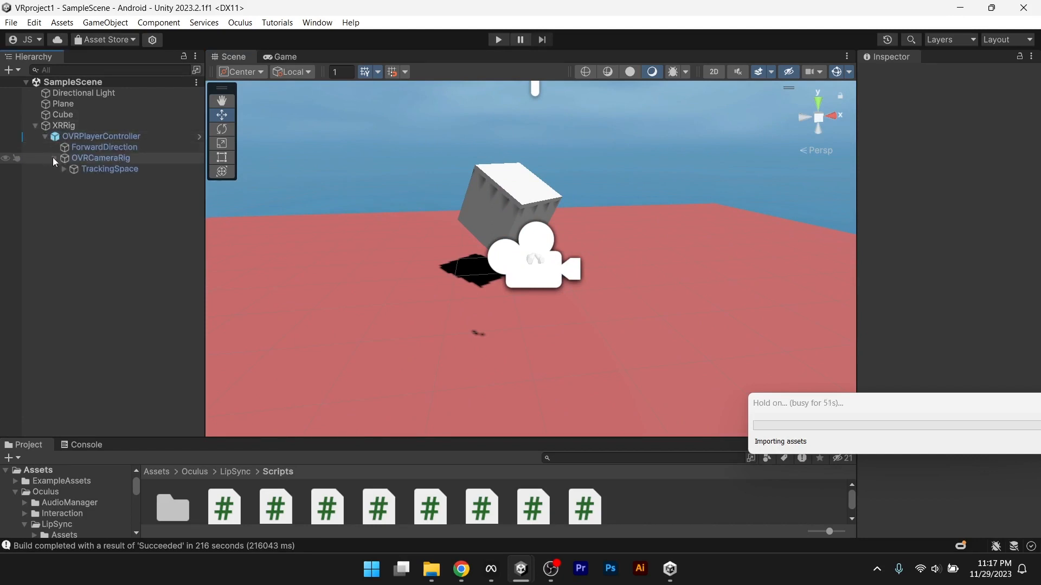
{"action": "left_click", "coordinate": [64, 169]}
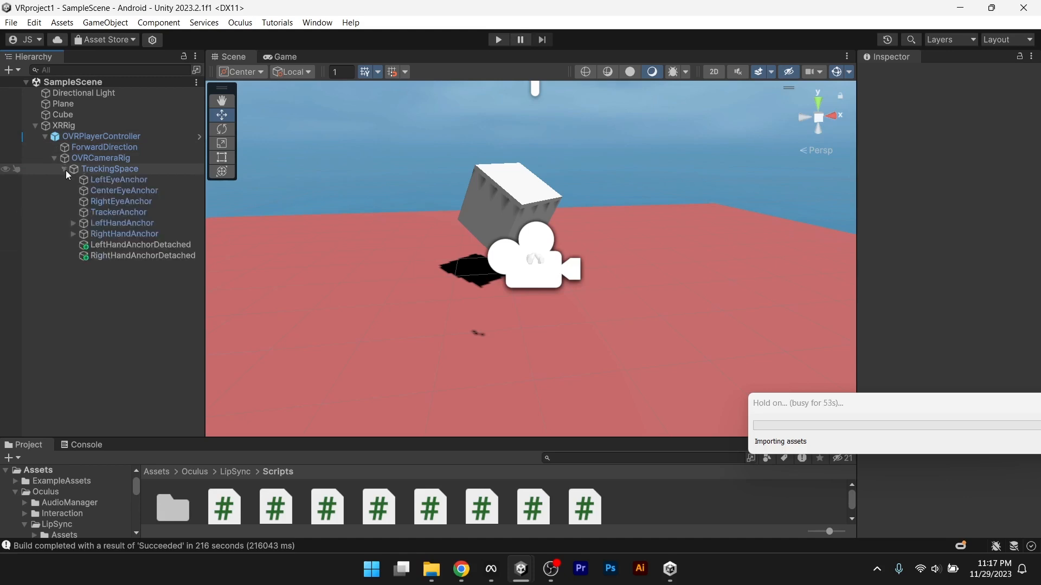
{"action": "left_click", "coordinate": [72, 223]}
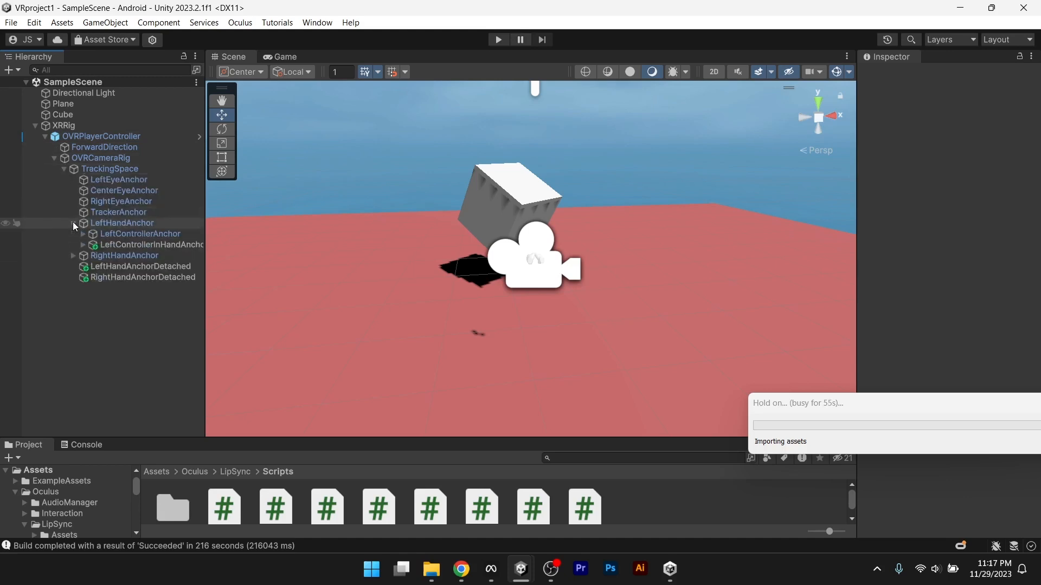
{"action": "left_click", "coordinate": [74, 255]}
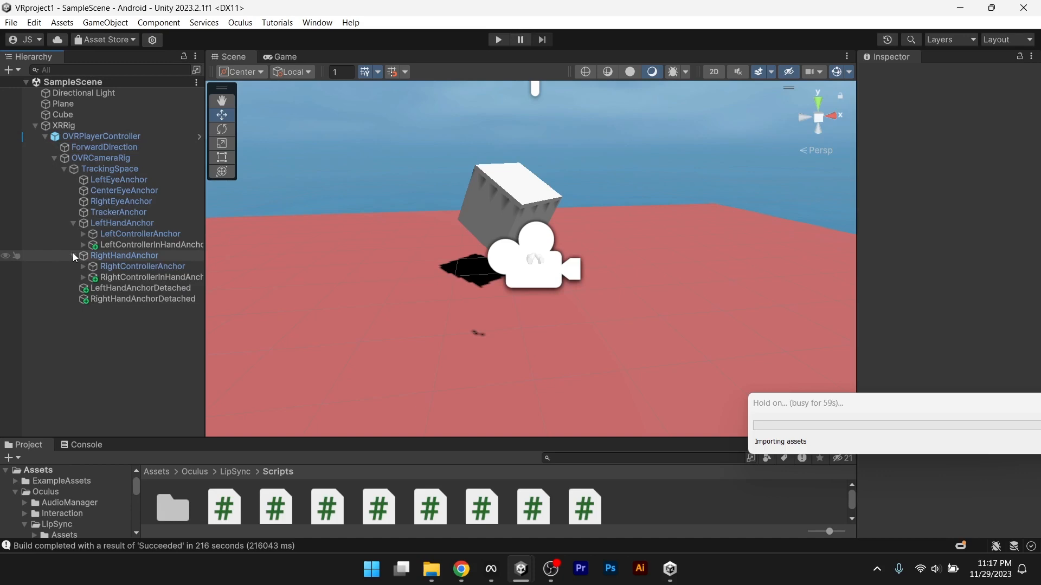
{"action": "left_click", "coordinate": [35, 125]}
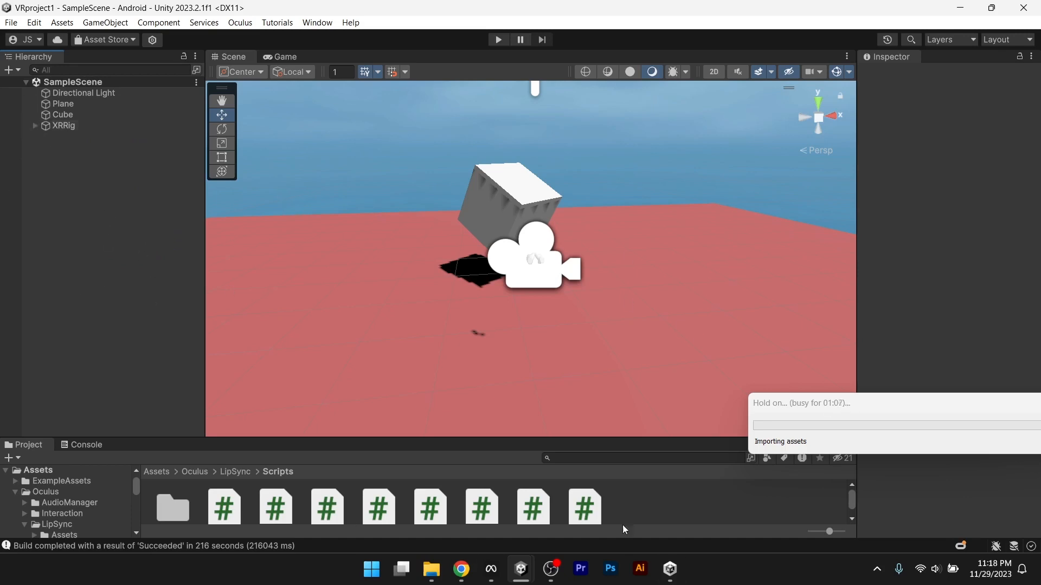
{"action": "mouse_move", "coordinate": [555, 571]}
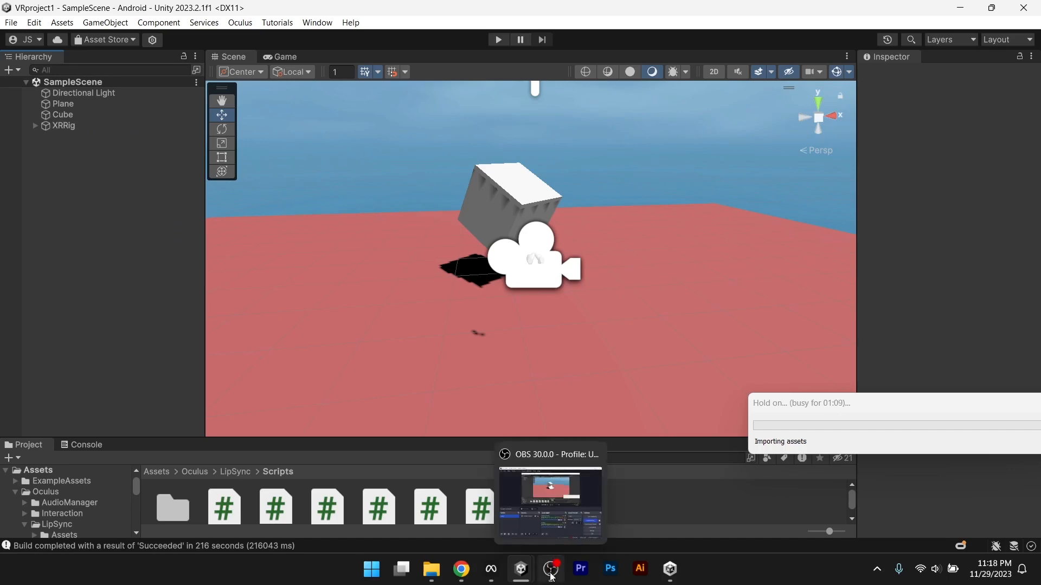